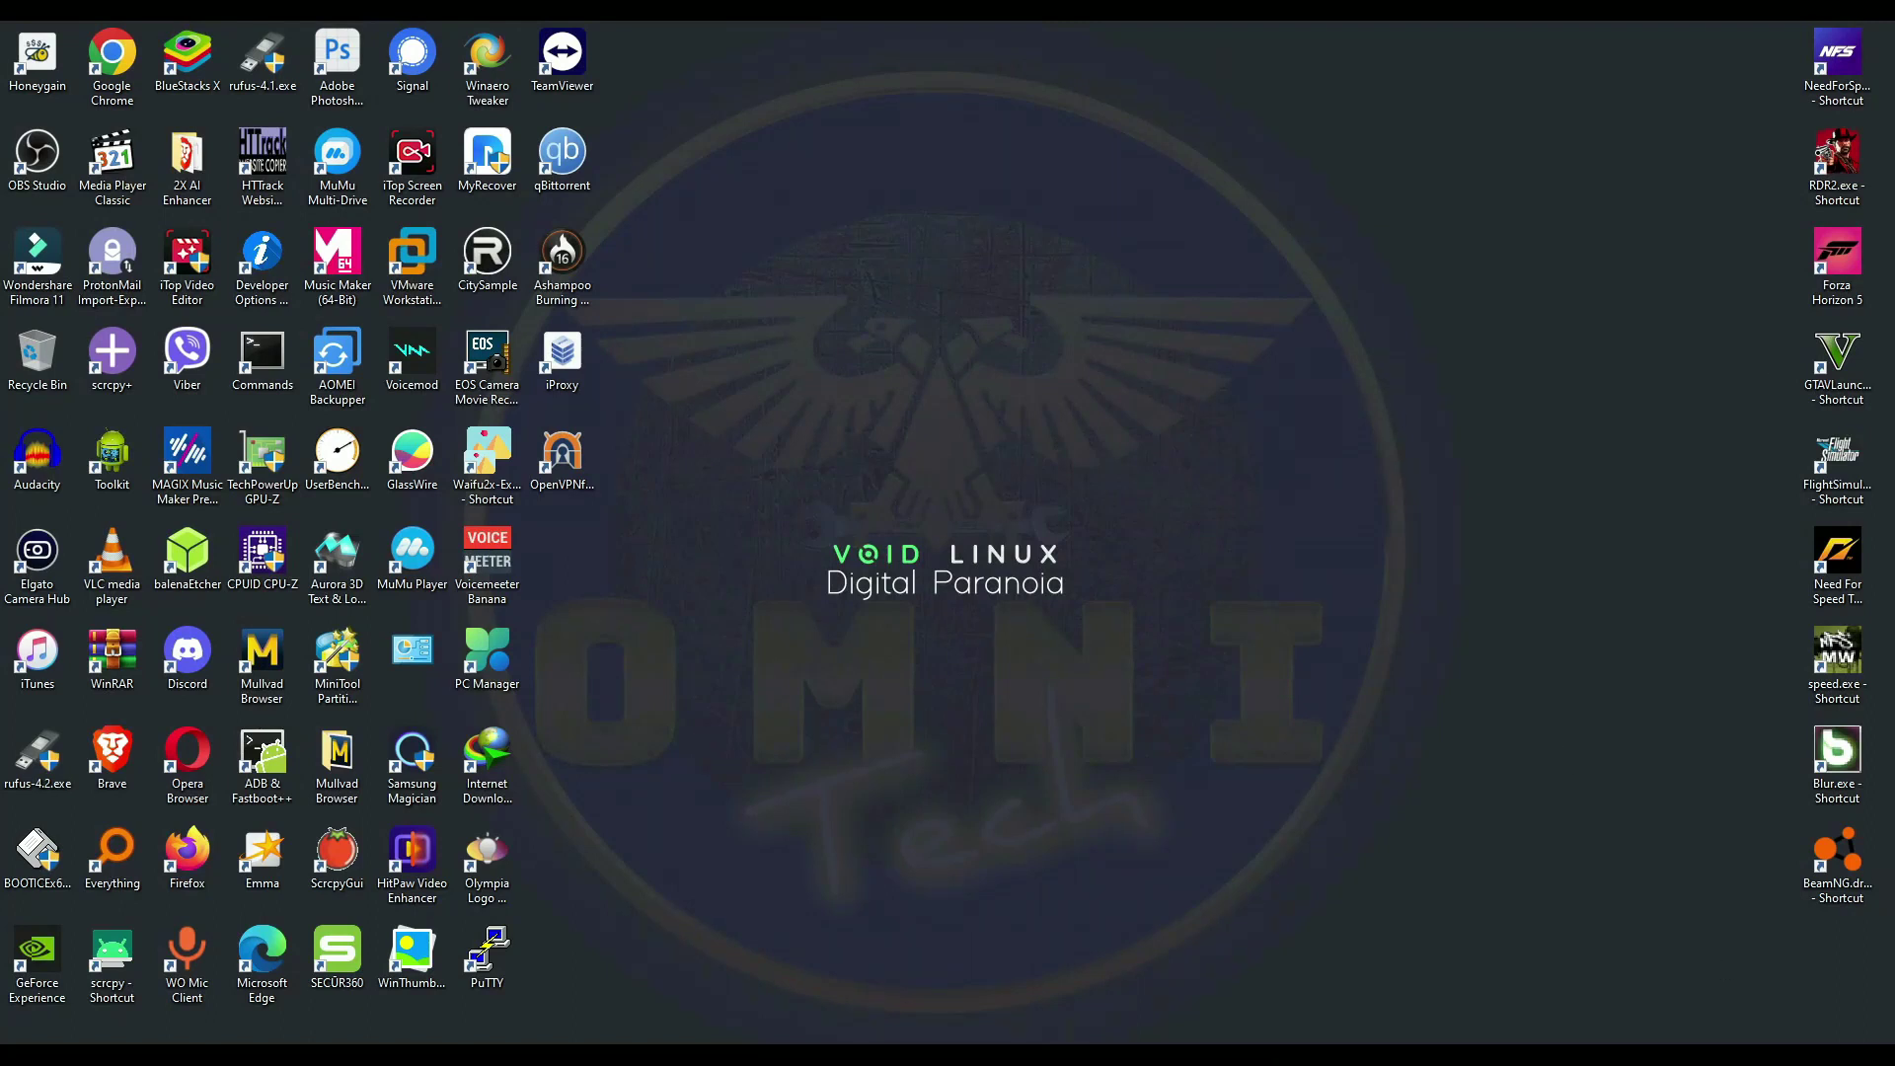
- Open the Bluetooth & other devices settings page from the Bluetooth quick setting
key(super+a)
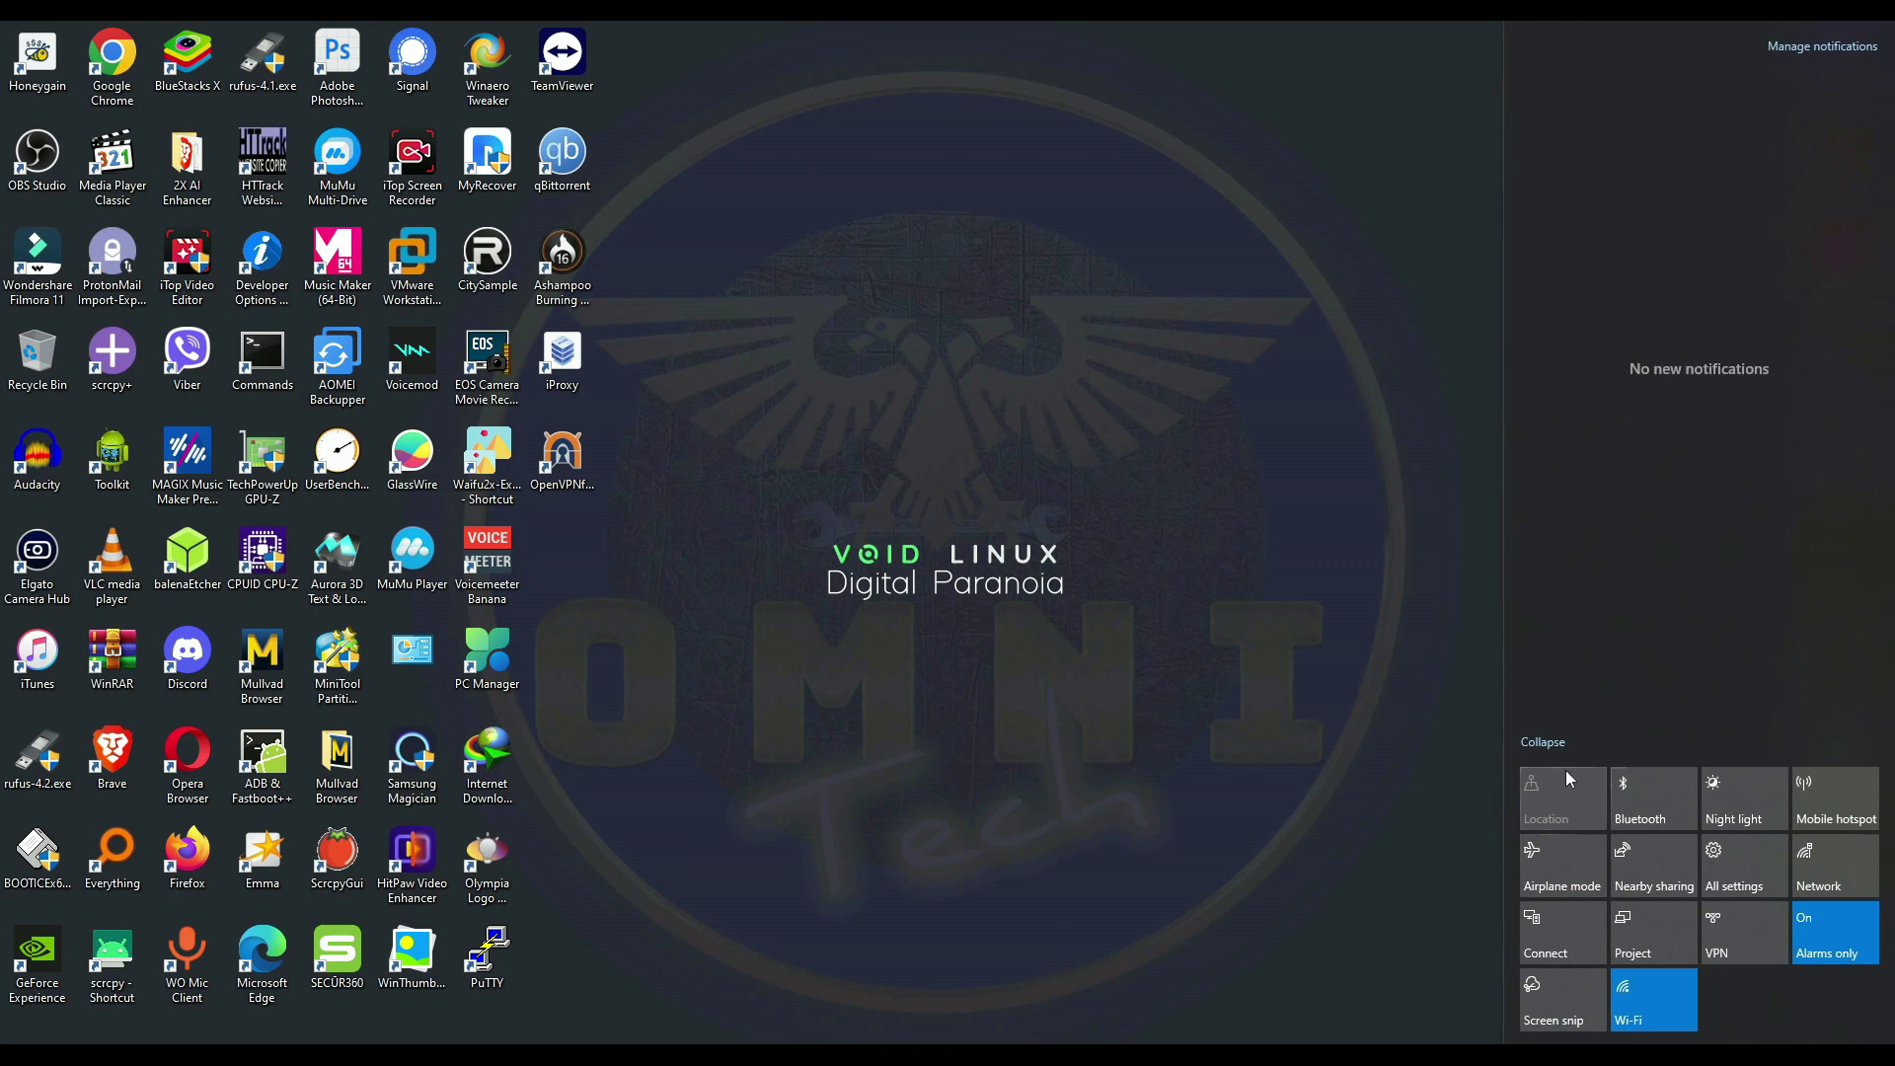
right_click(1654, 790)
click(1115, 624)
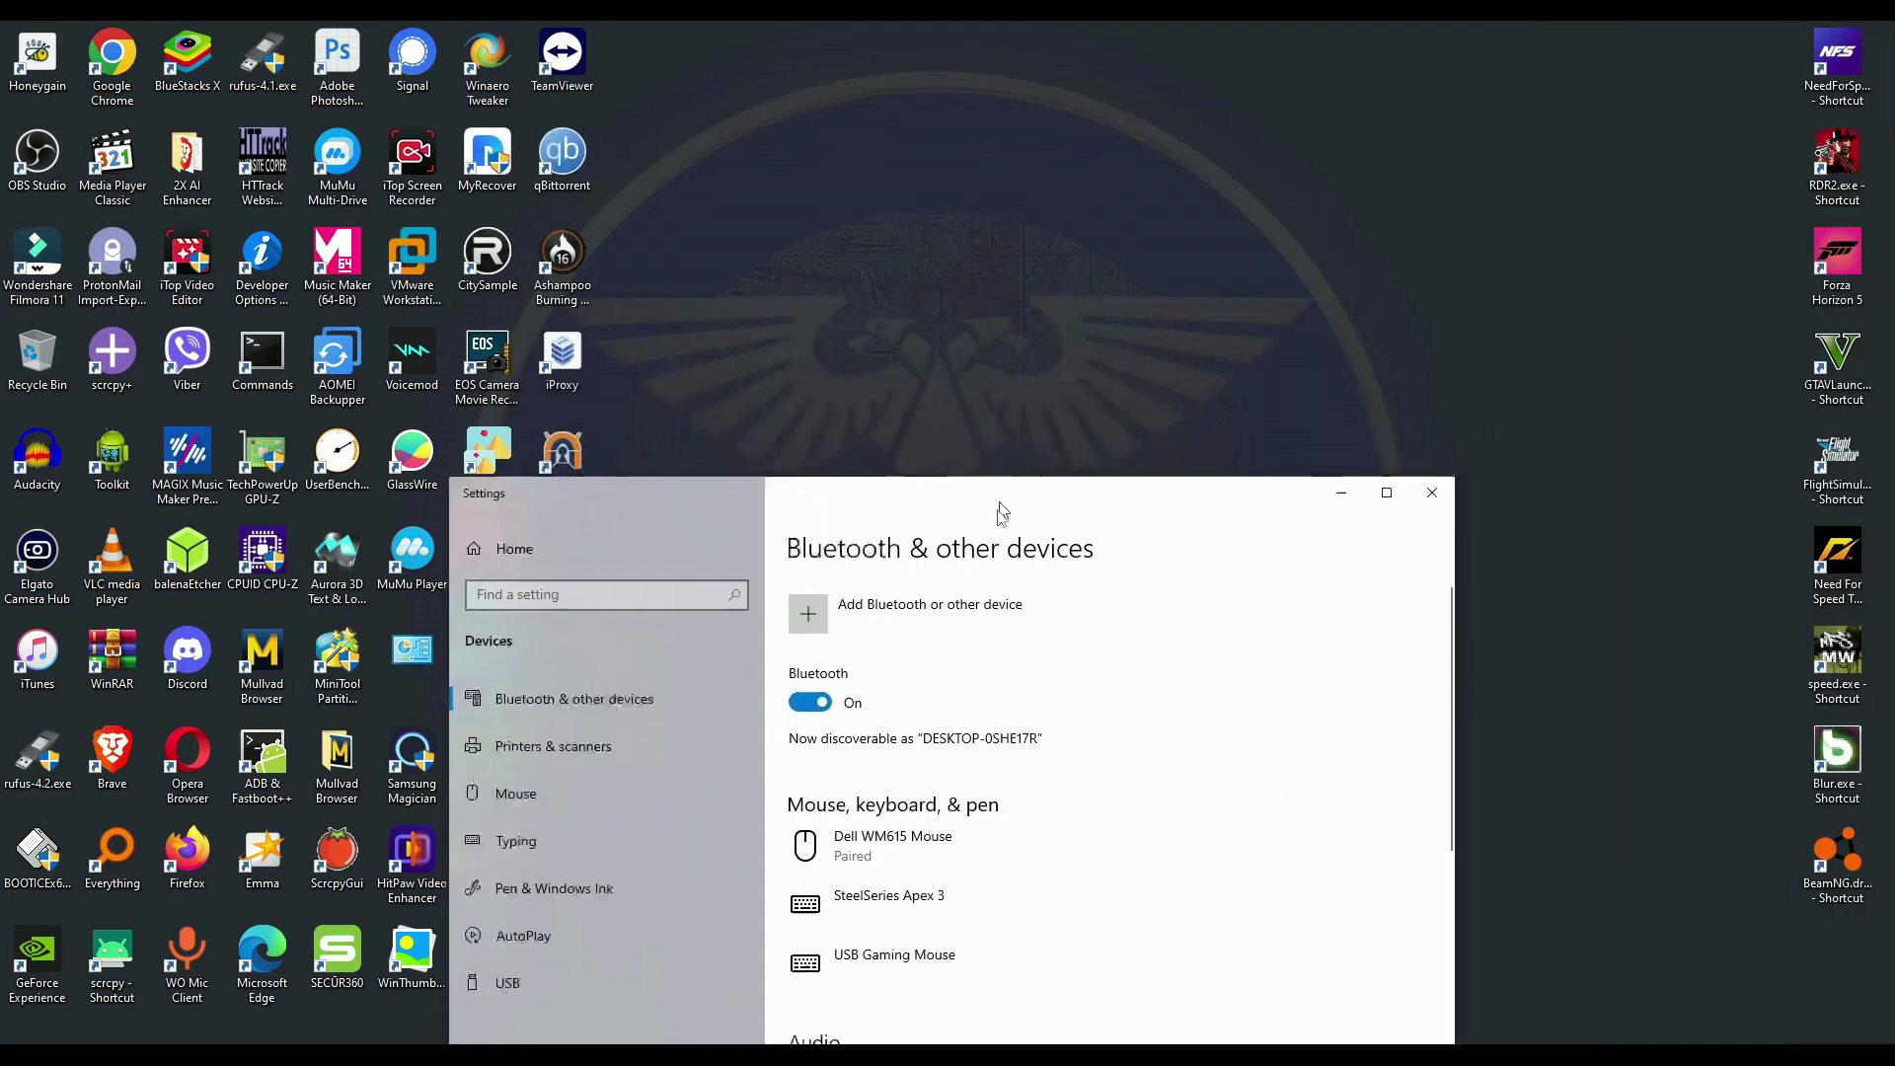
scroll(1071, 316, down, 5)
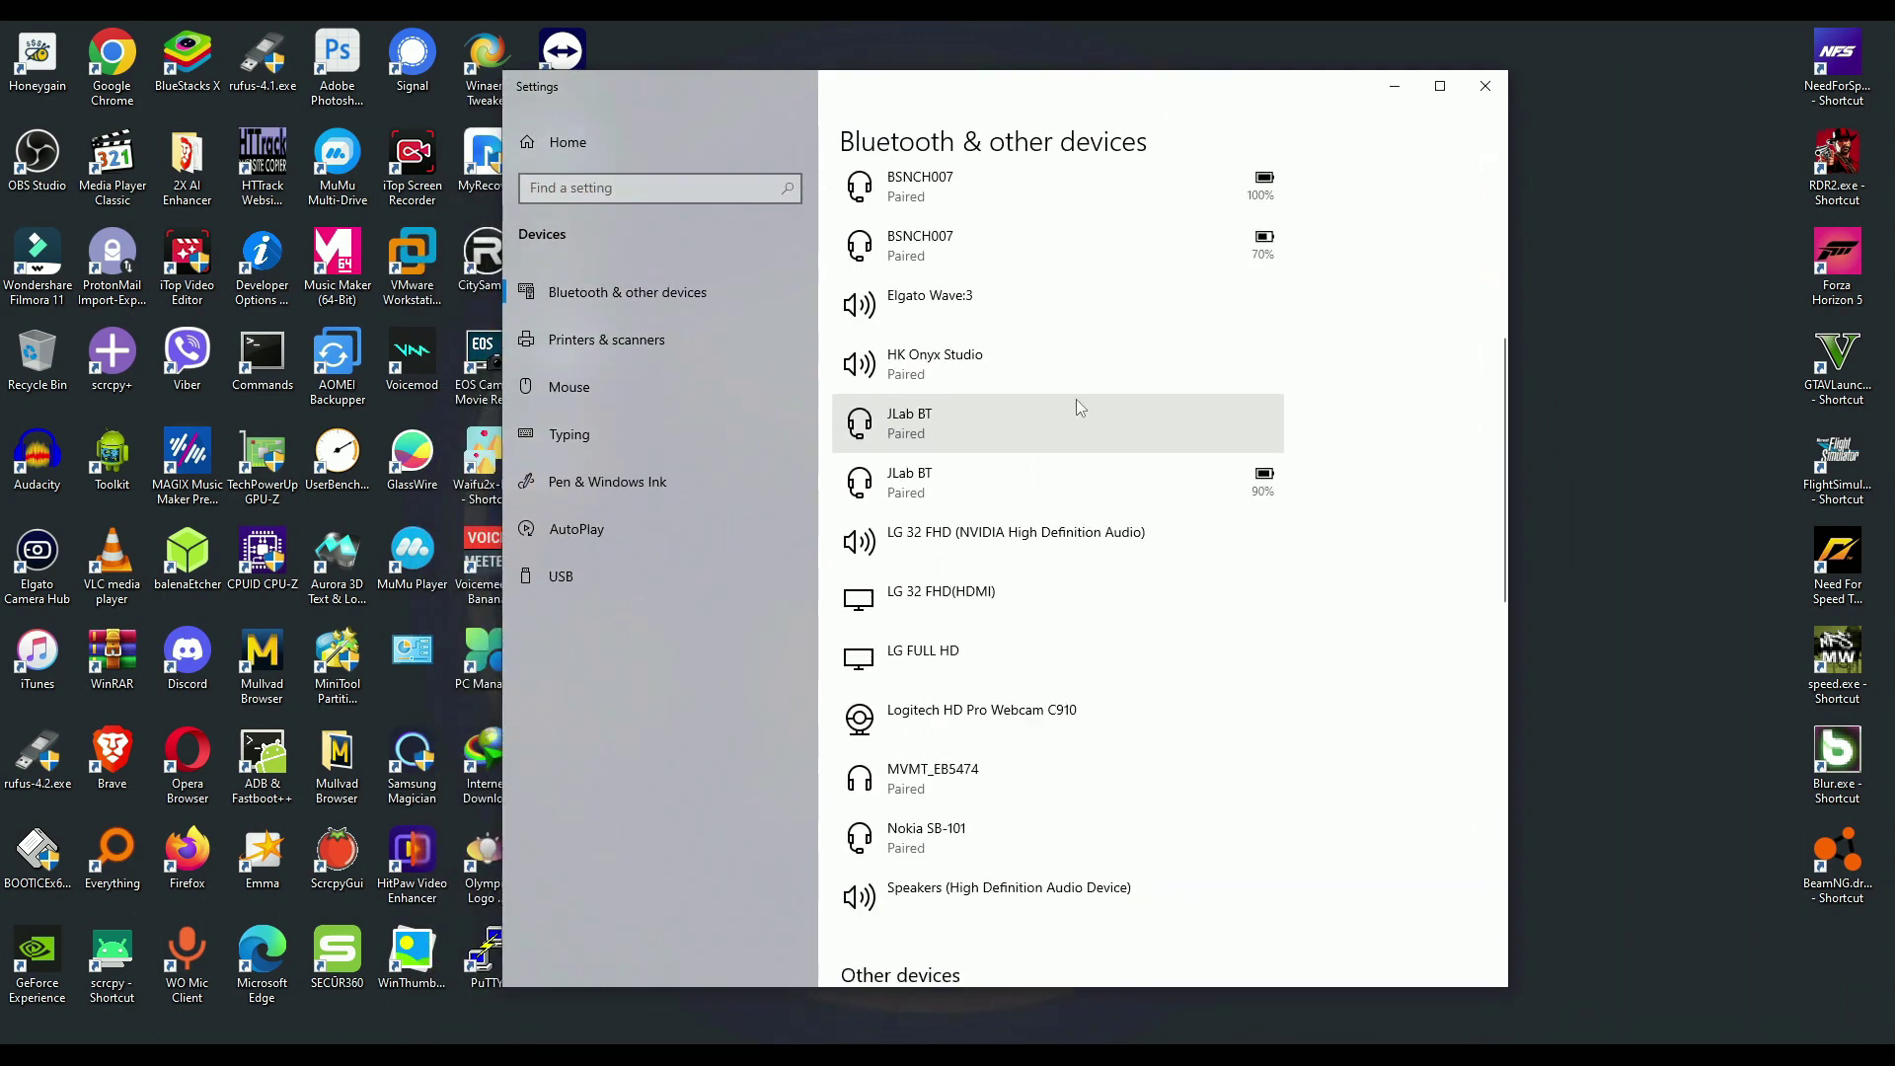
scroll(1076, 398, up, 3)
- Try removing the first JLab BT headset, which ends in 'Remove failed'
click(1045, 410)
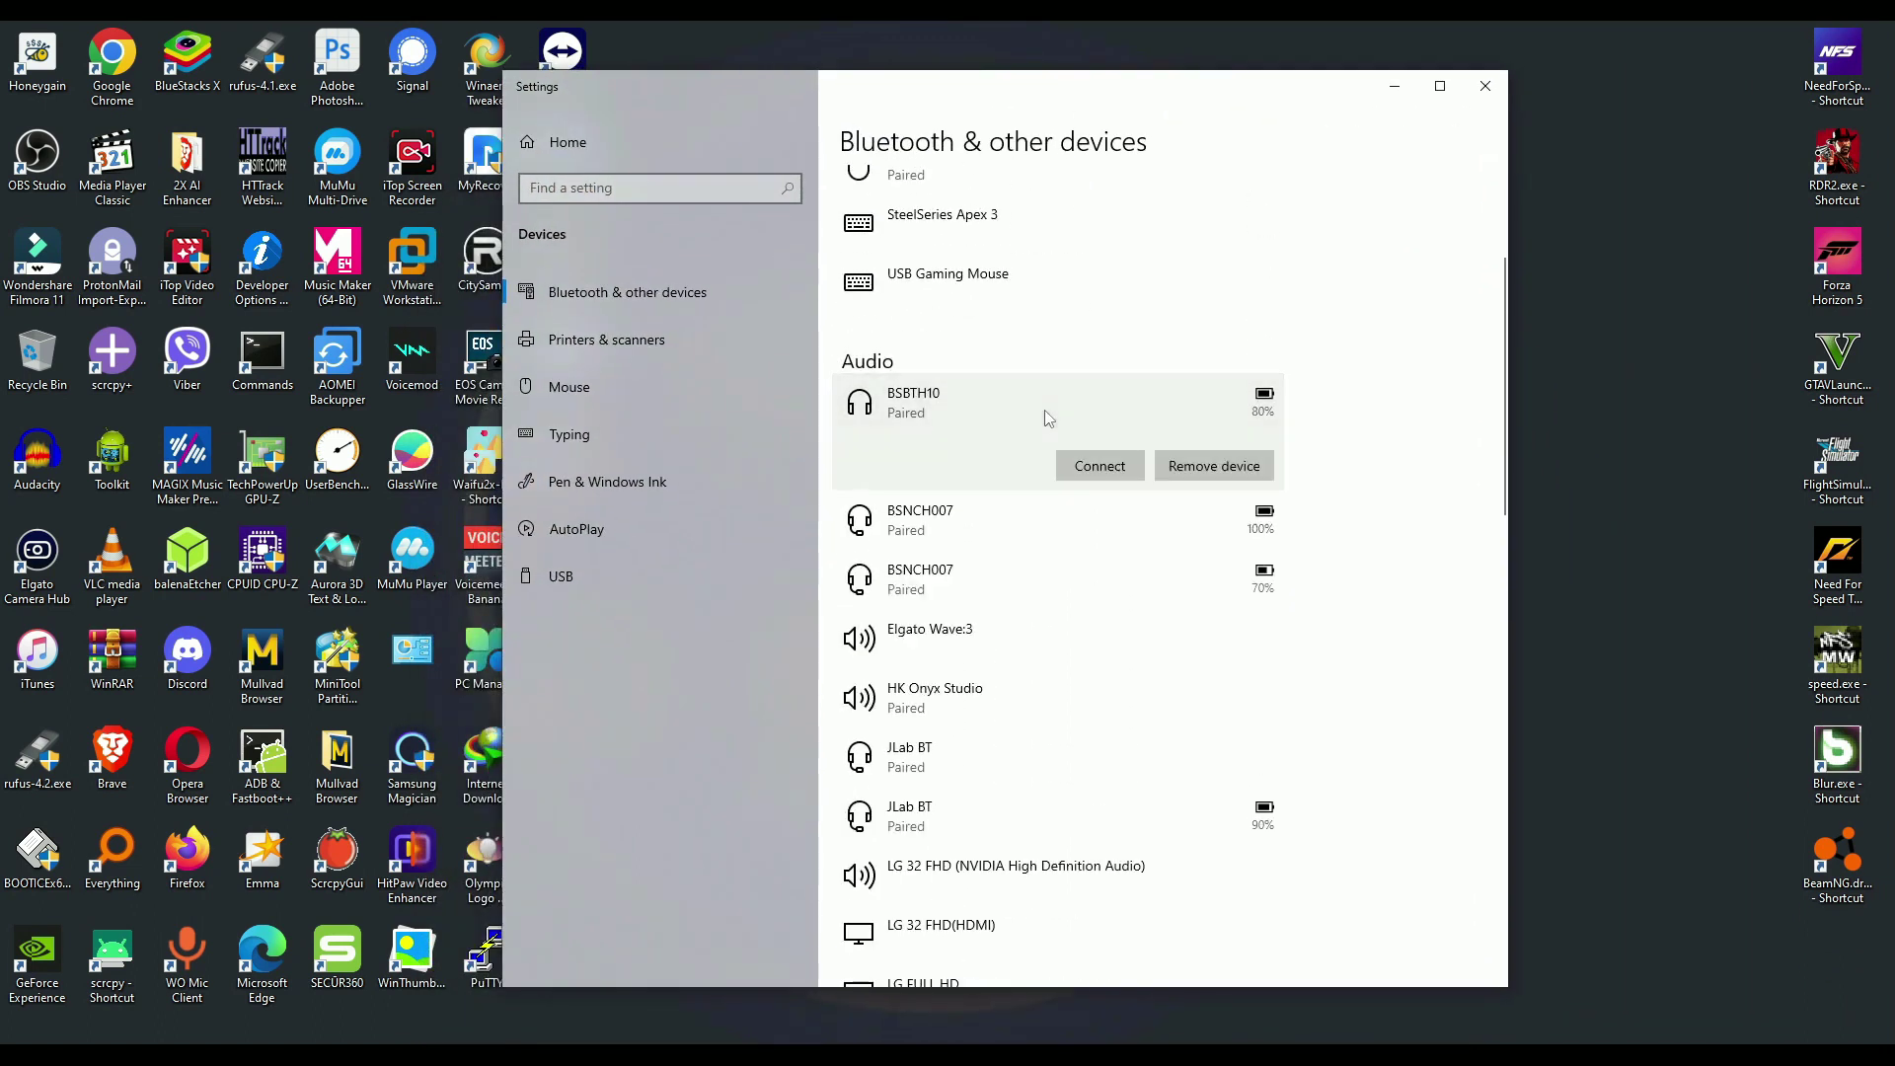
scroll(1150, 612, down, 3)
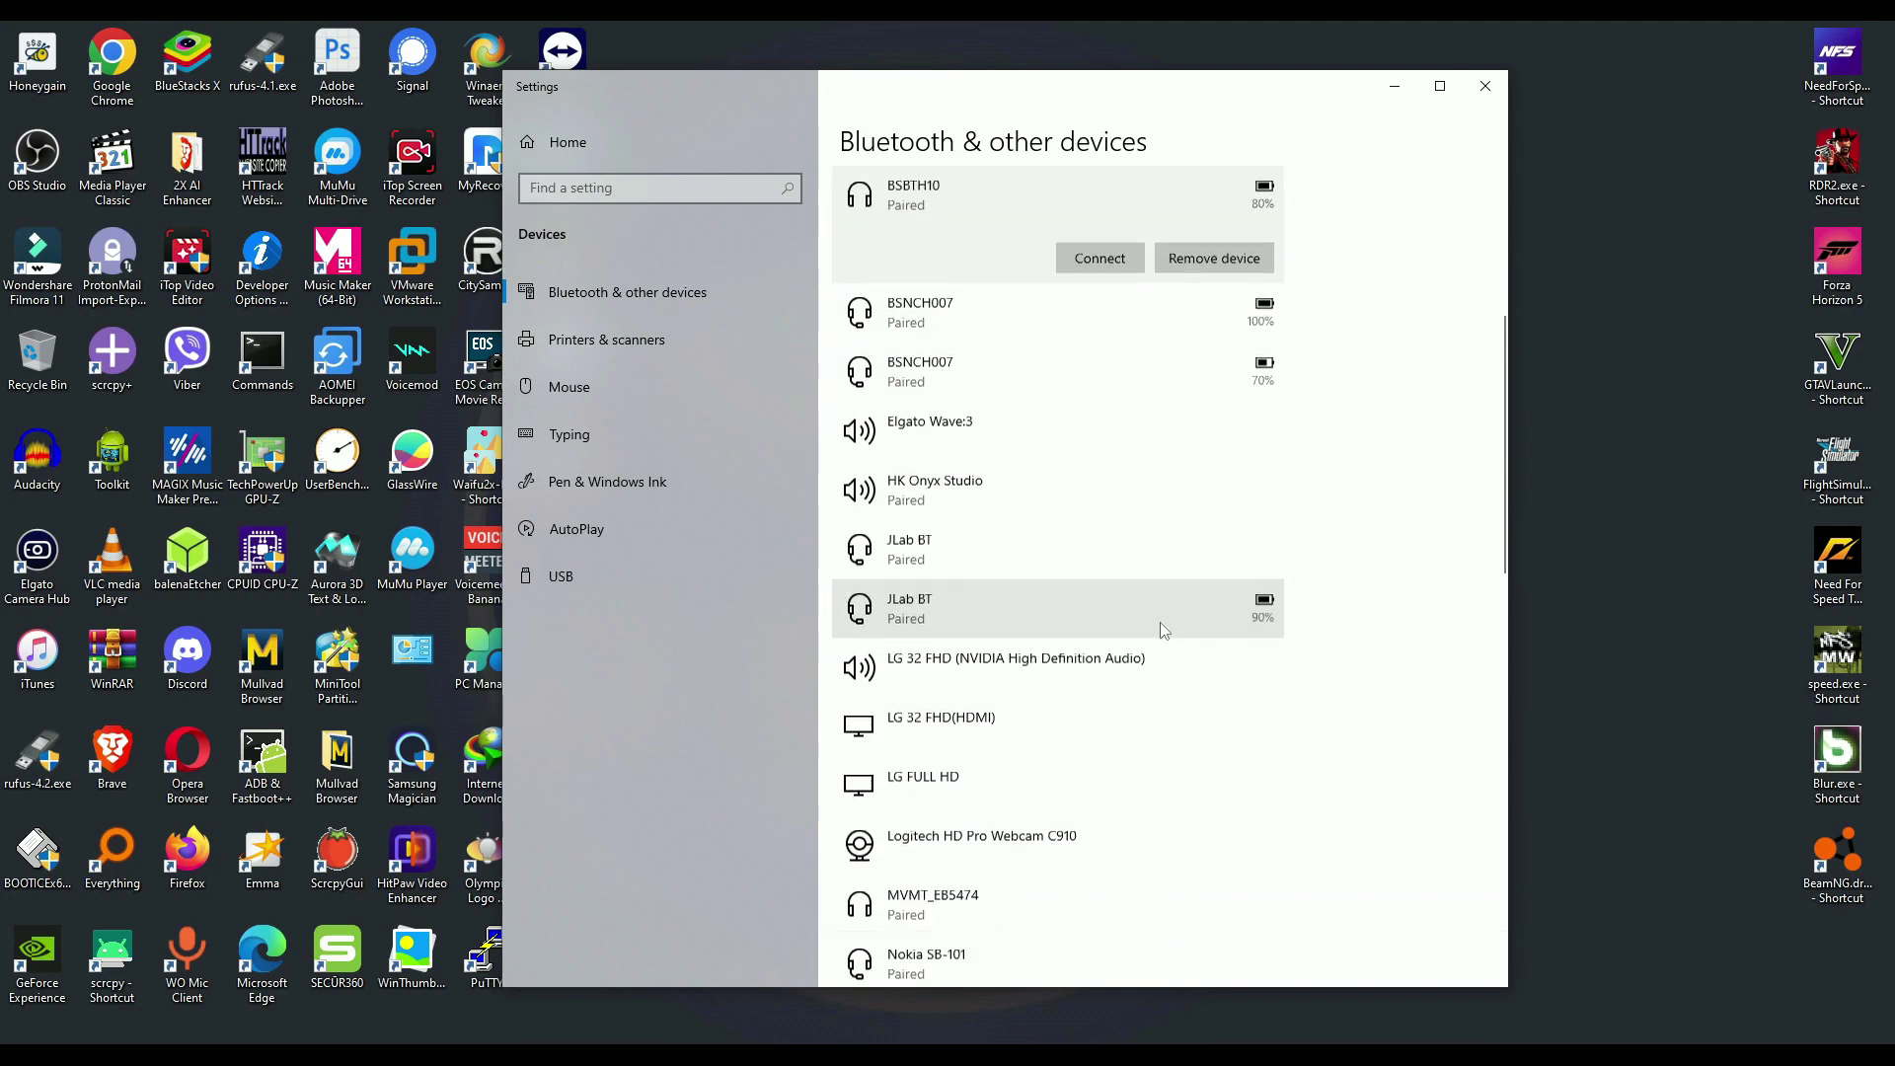
click(999, 471)
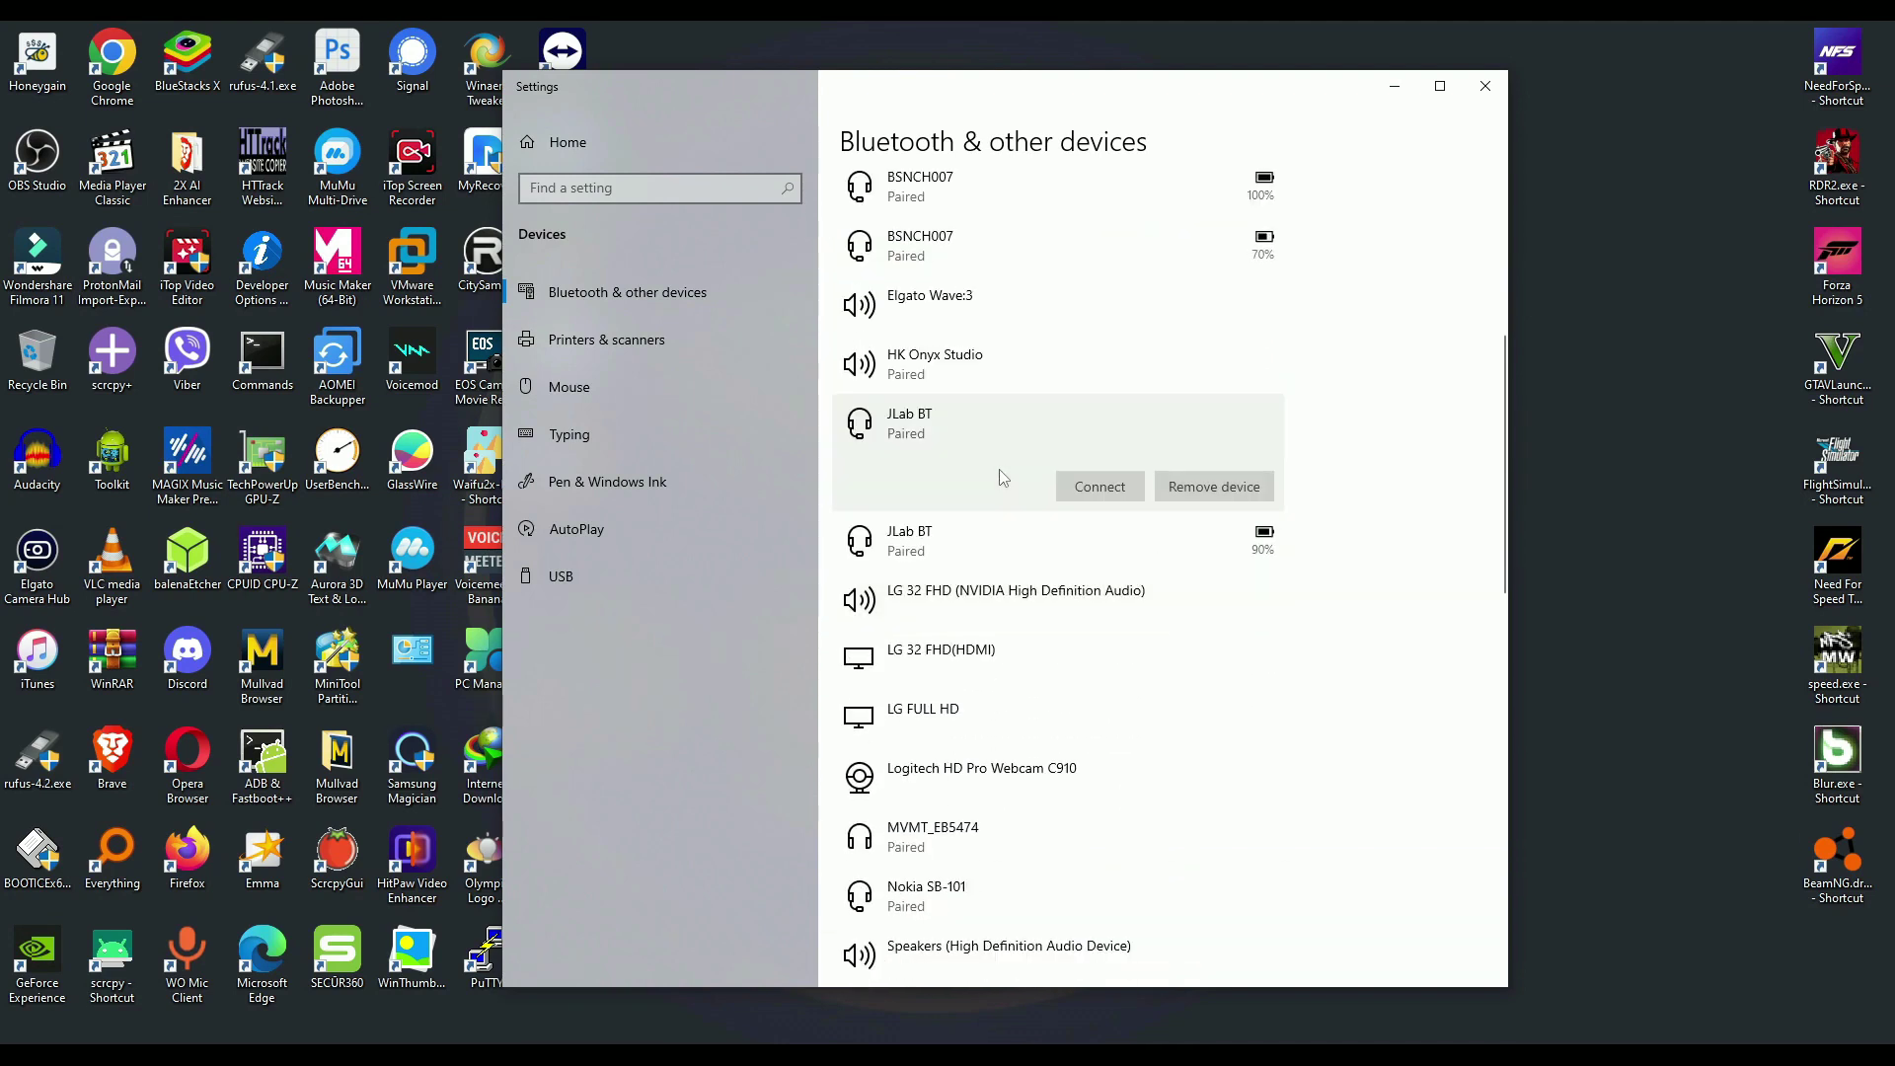
click(1236, 487)
click(1299, 425)
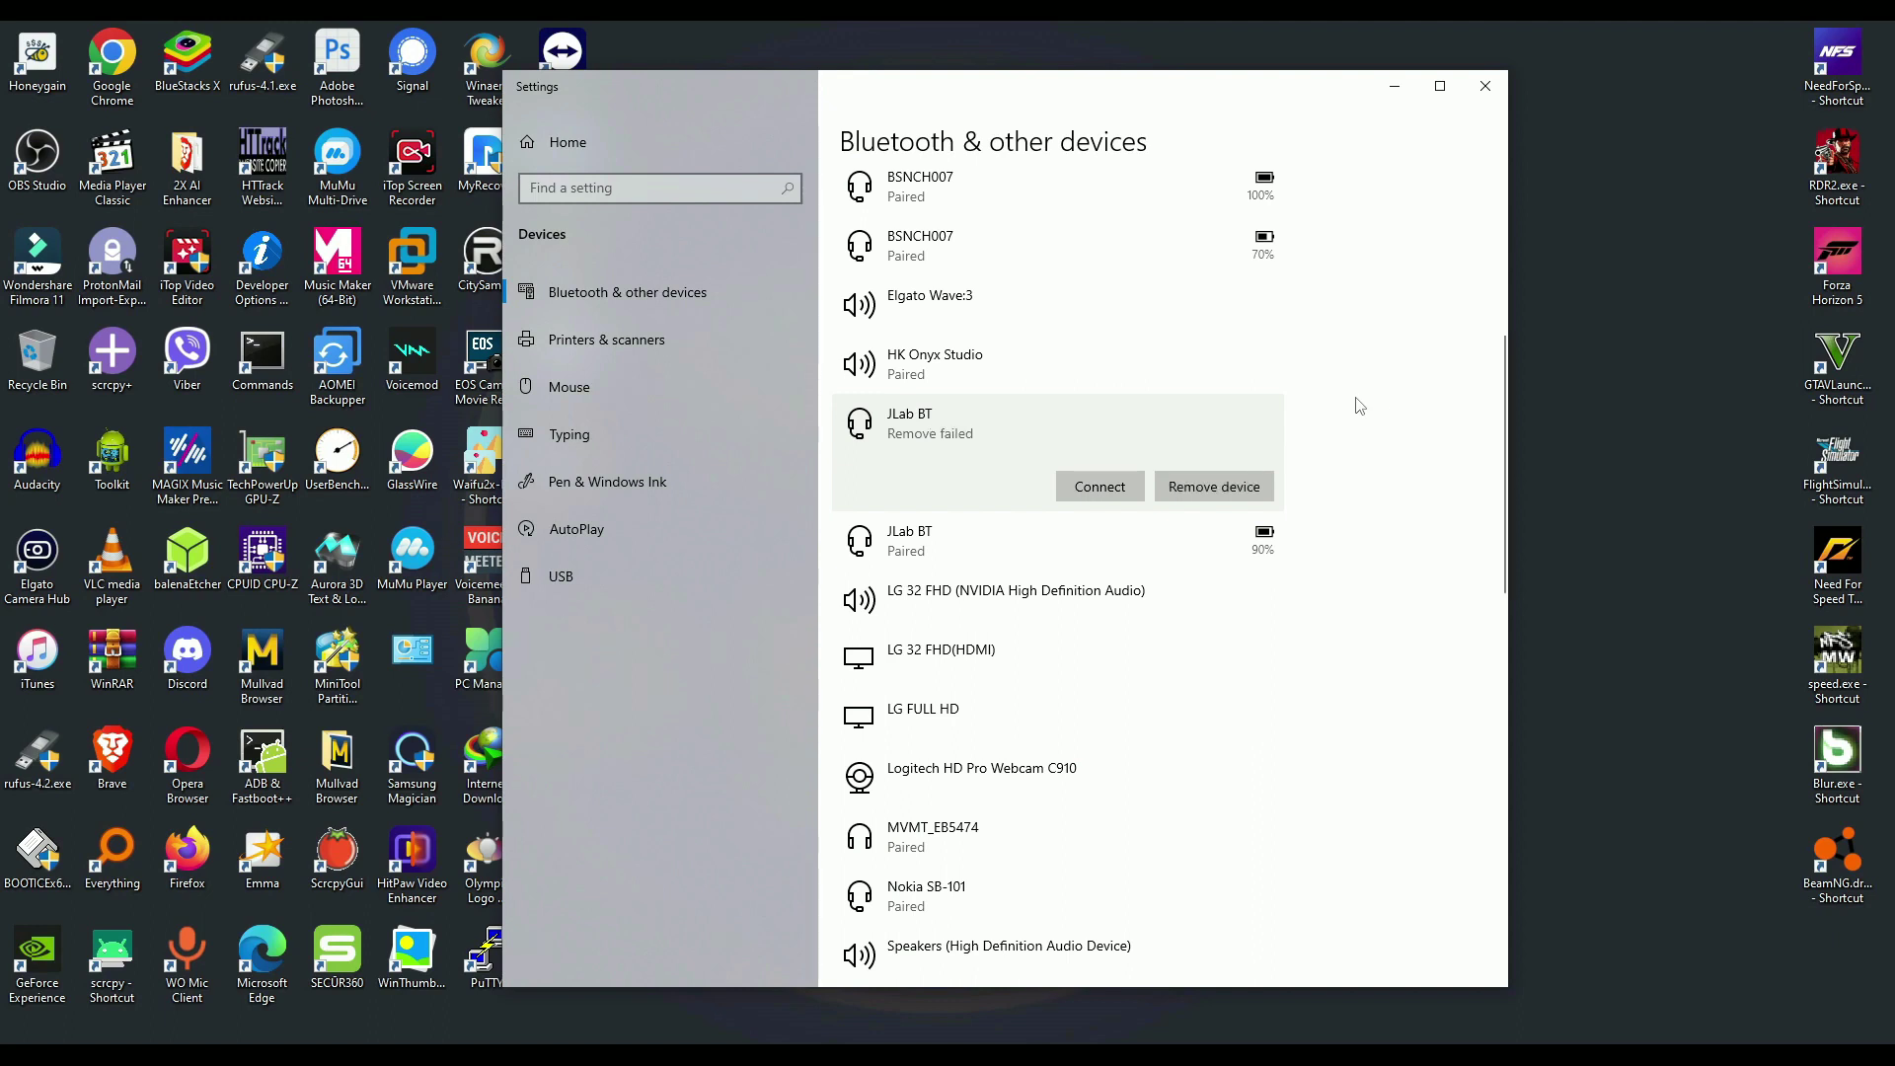
click(977, 300)
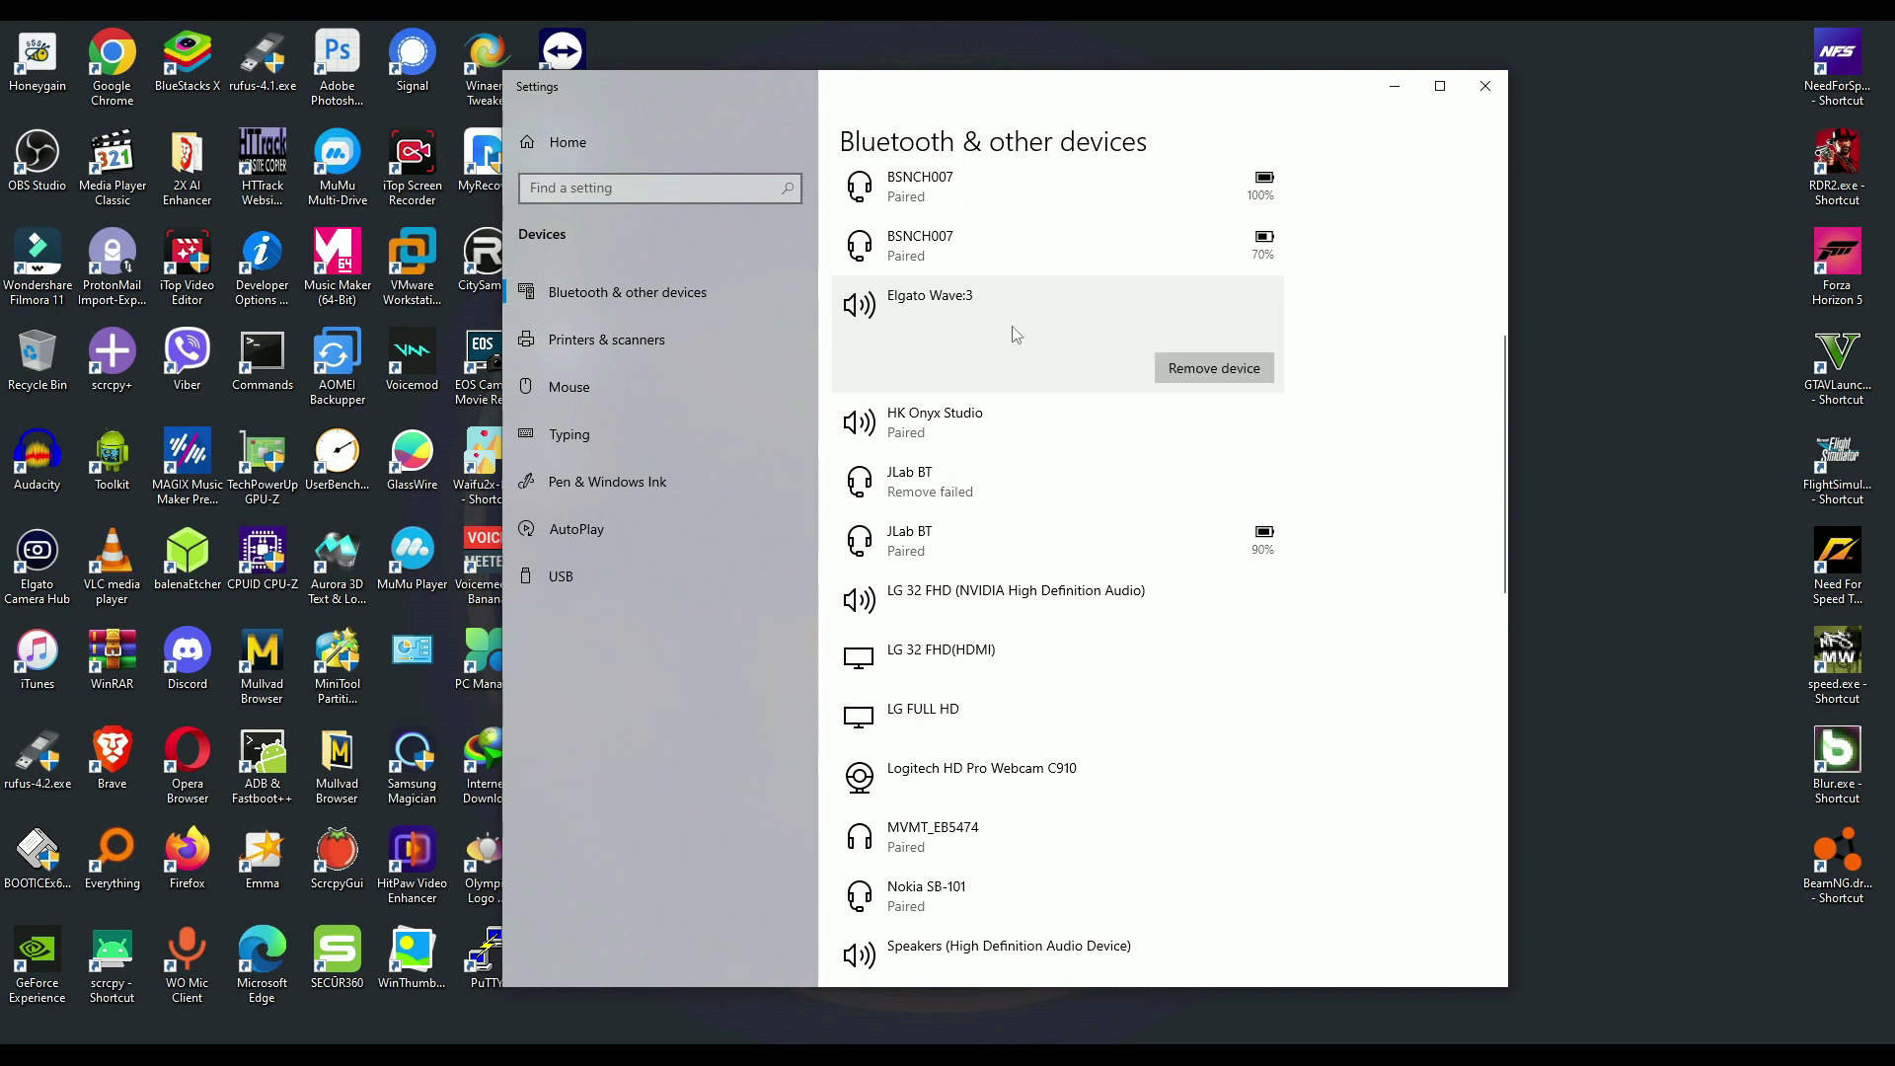
- Try removing the second BSNCH007 headset, which also fails
click(1015, 243)
click(1216, 308)
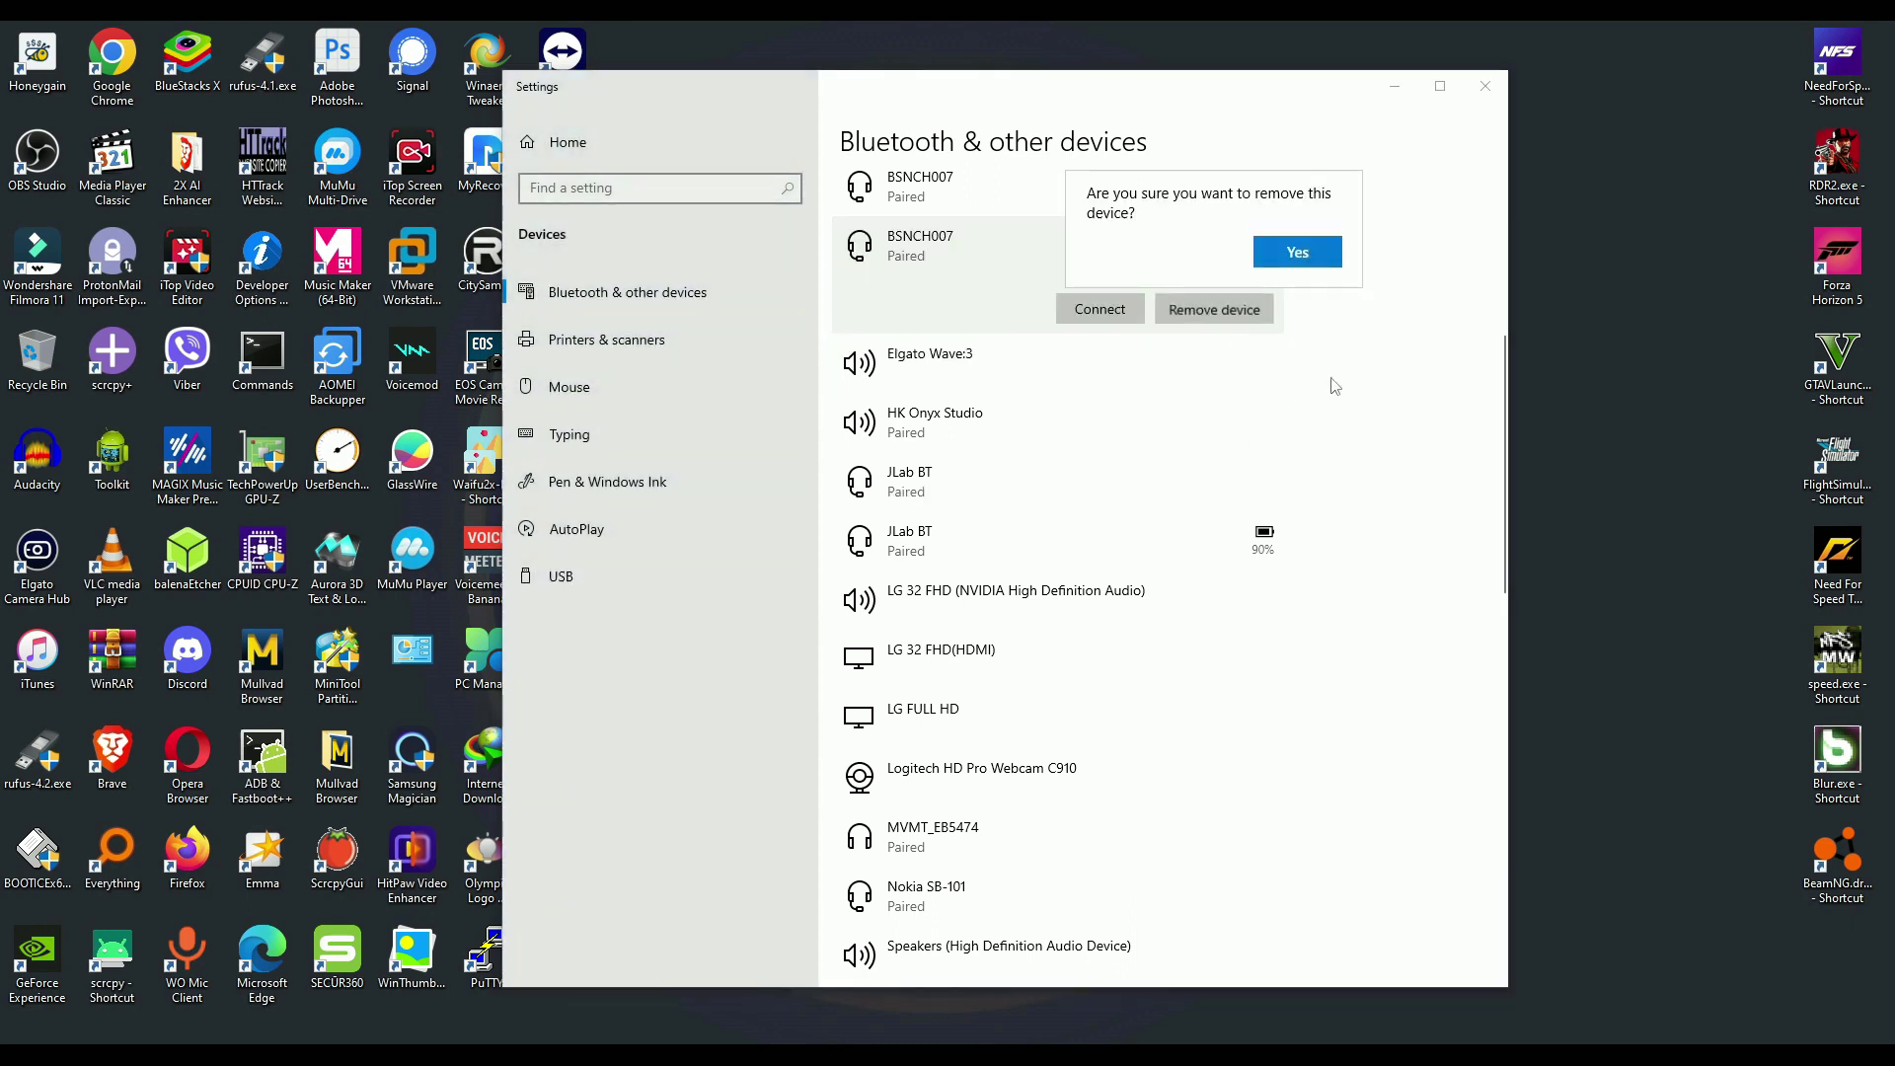
key(Return)
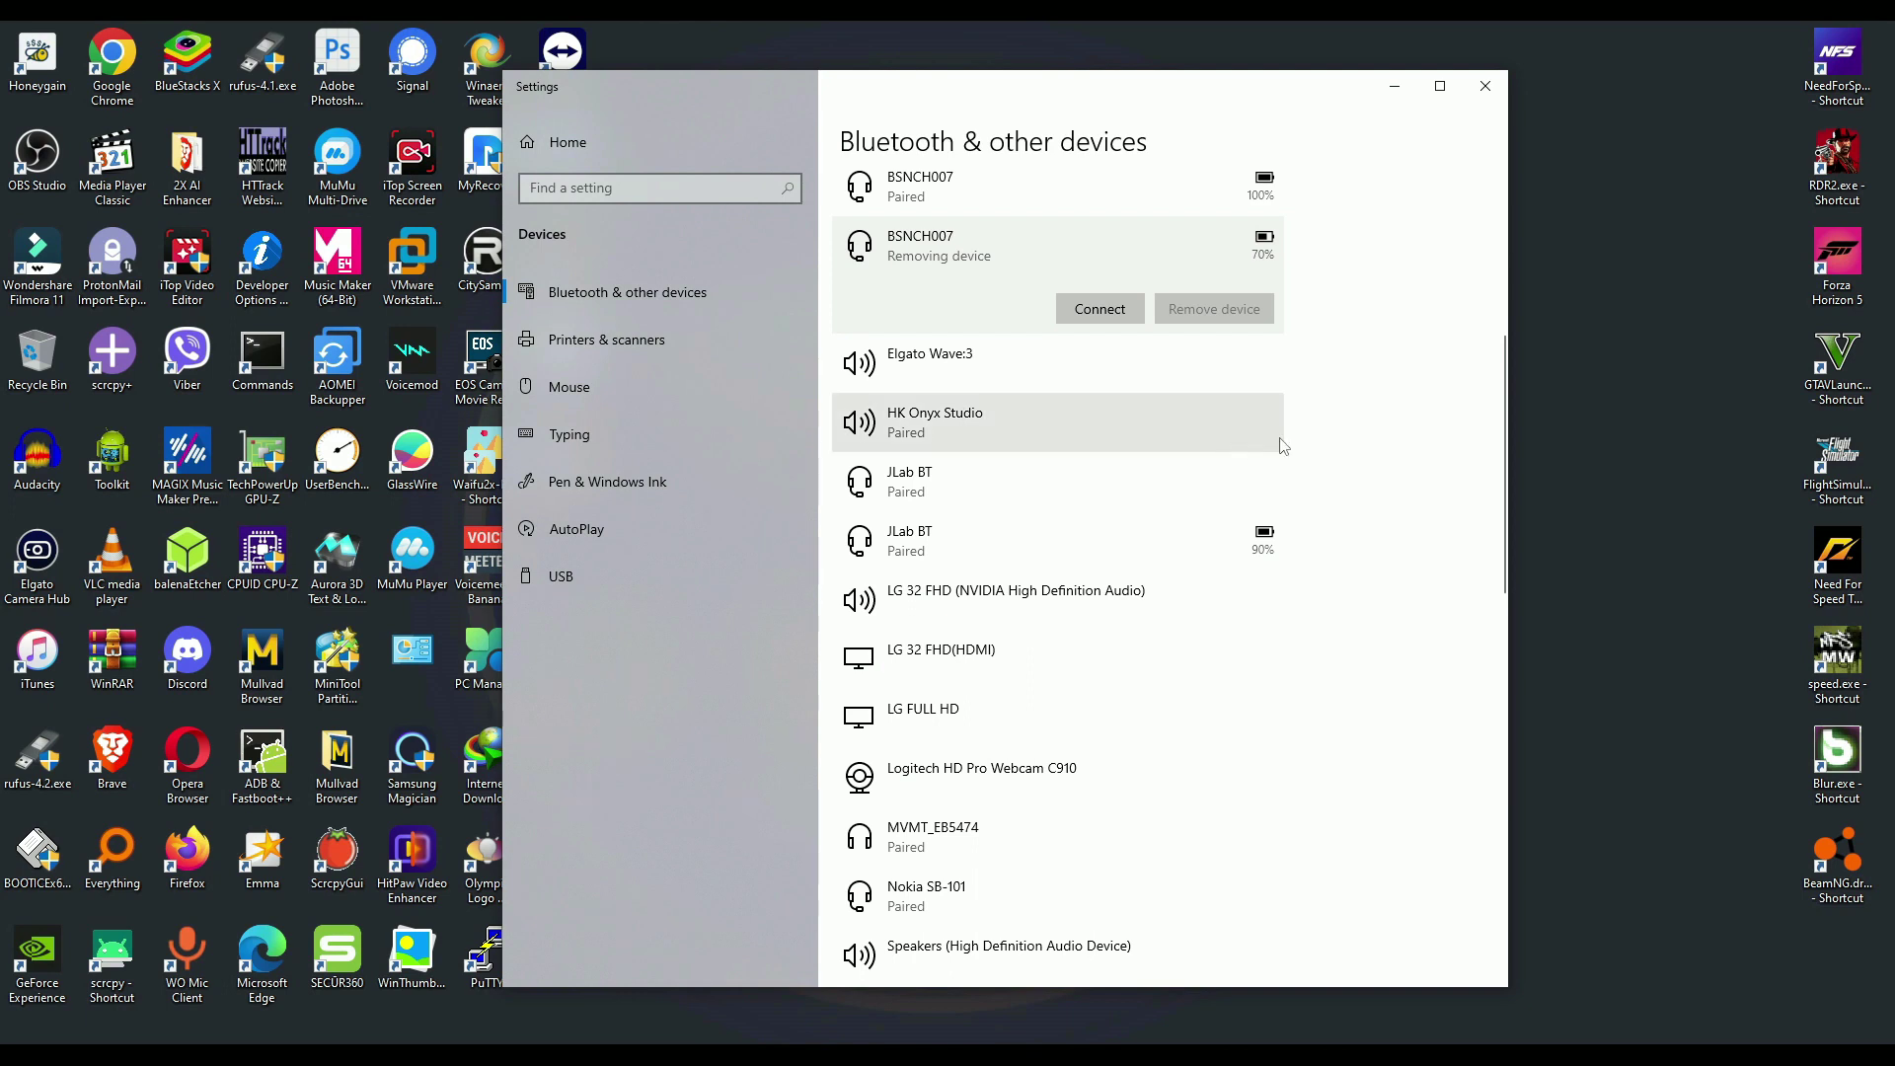
- Move the Settings window to the right side of the screen and narrow it
scroll(1342, 432, up, 3)
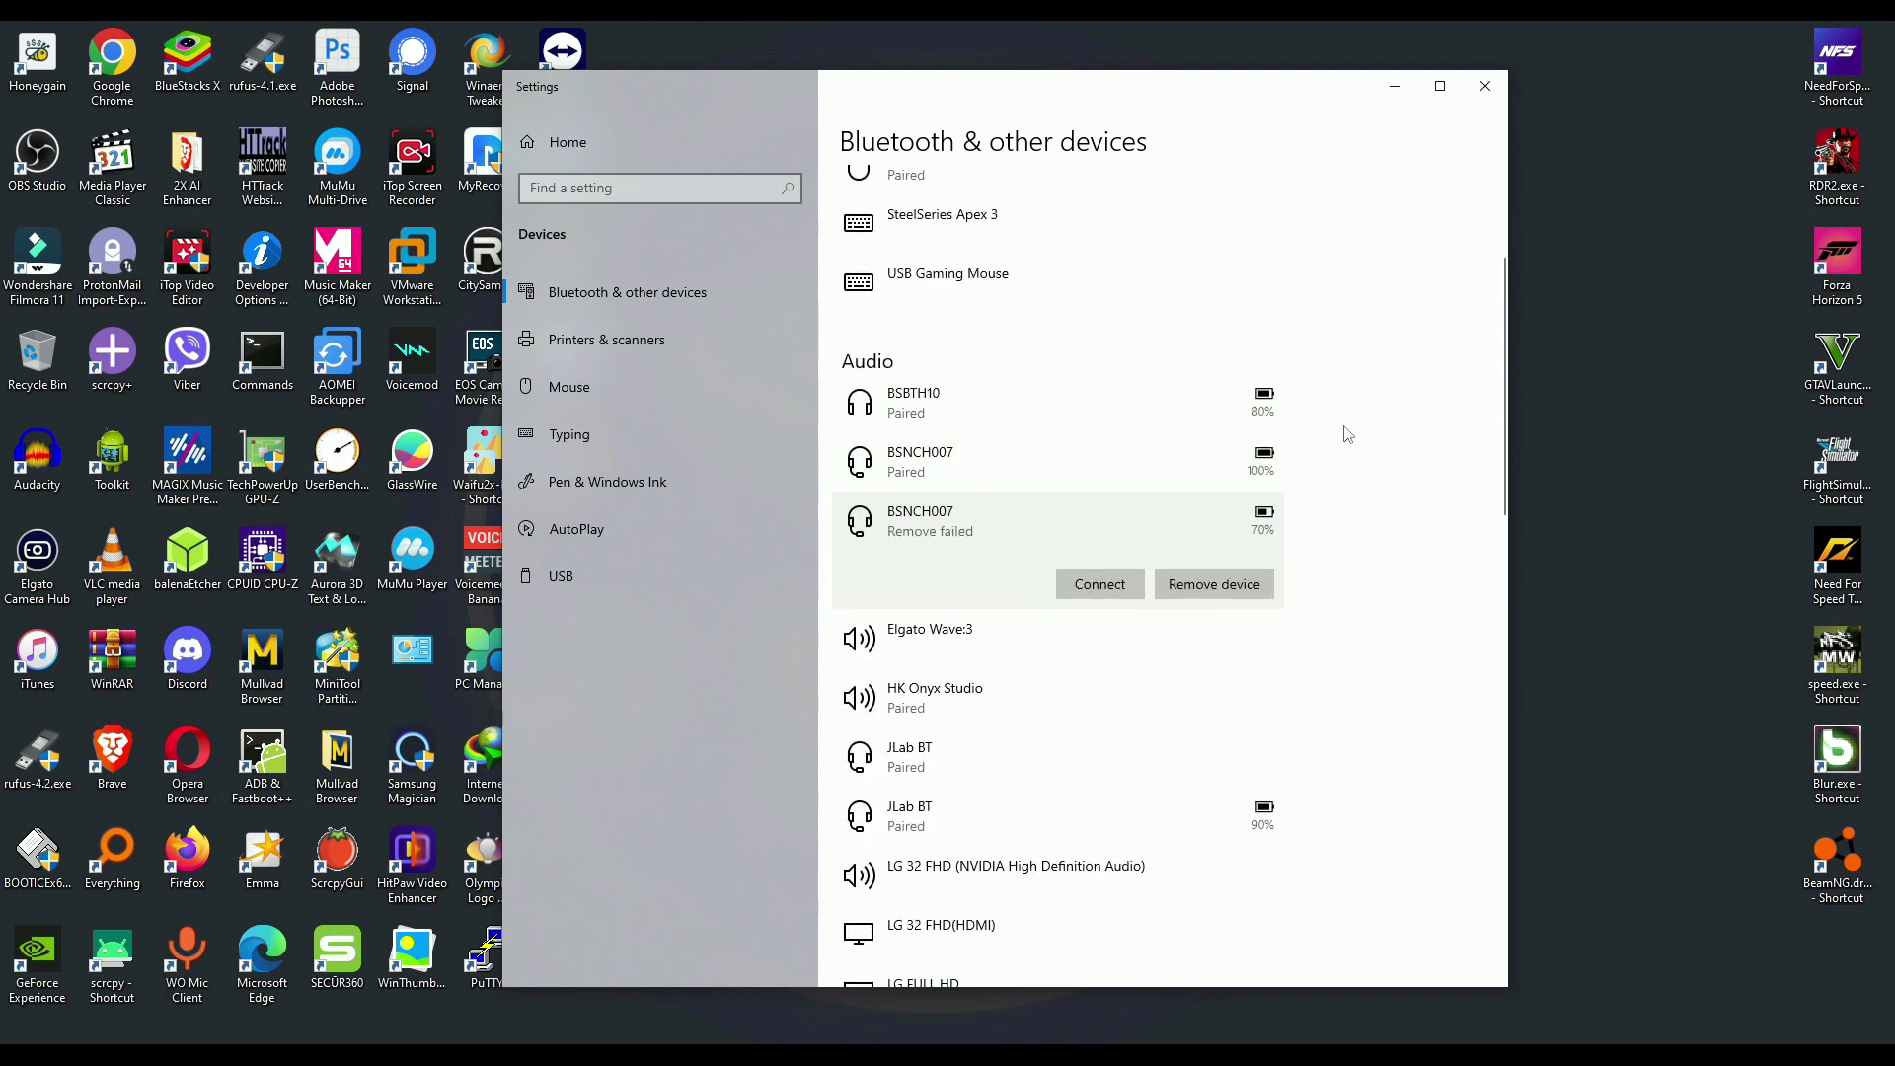
drag(1054, 95, 1424, 59)
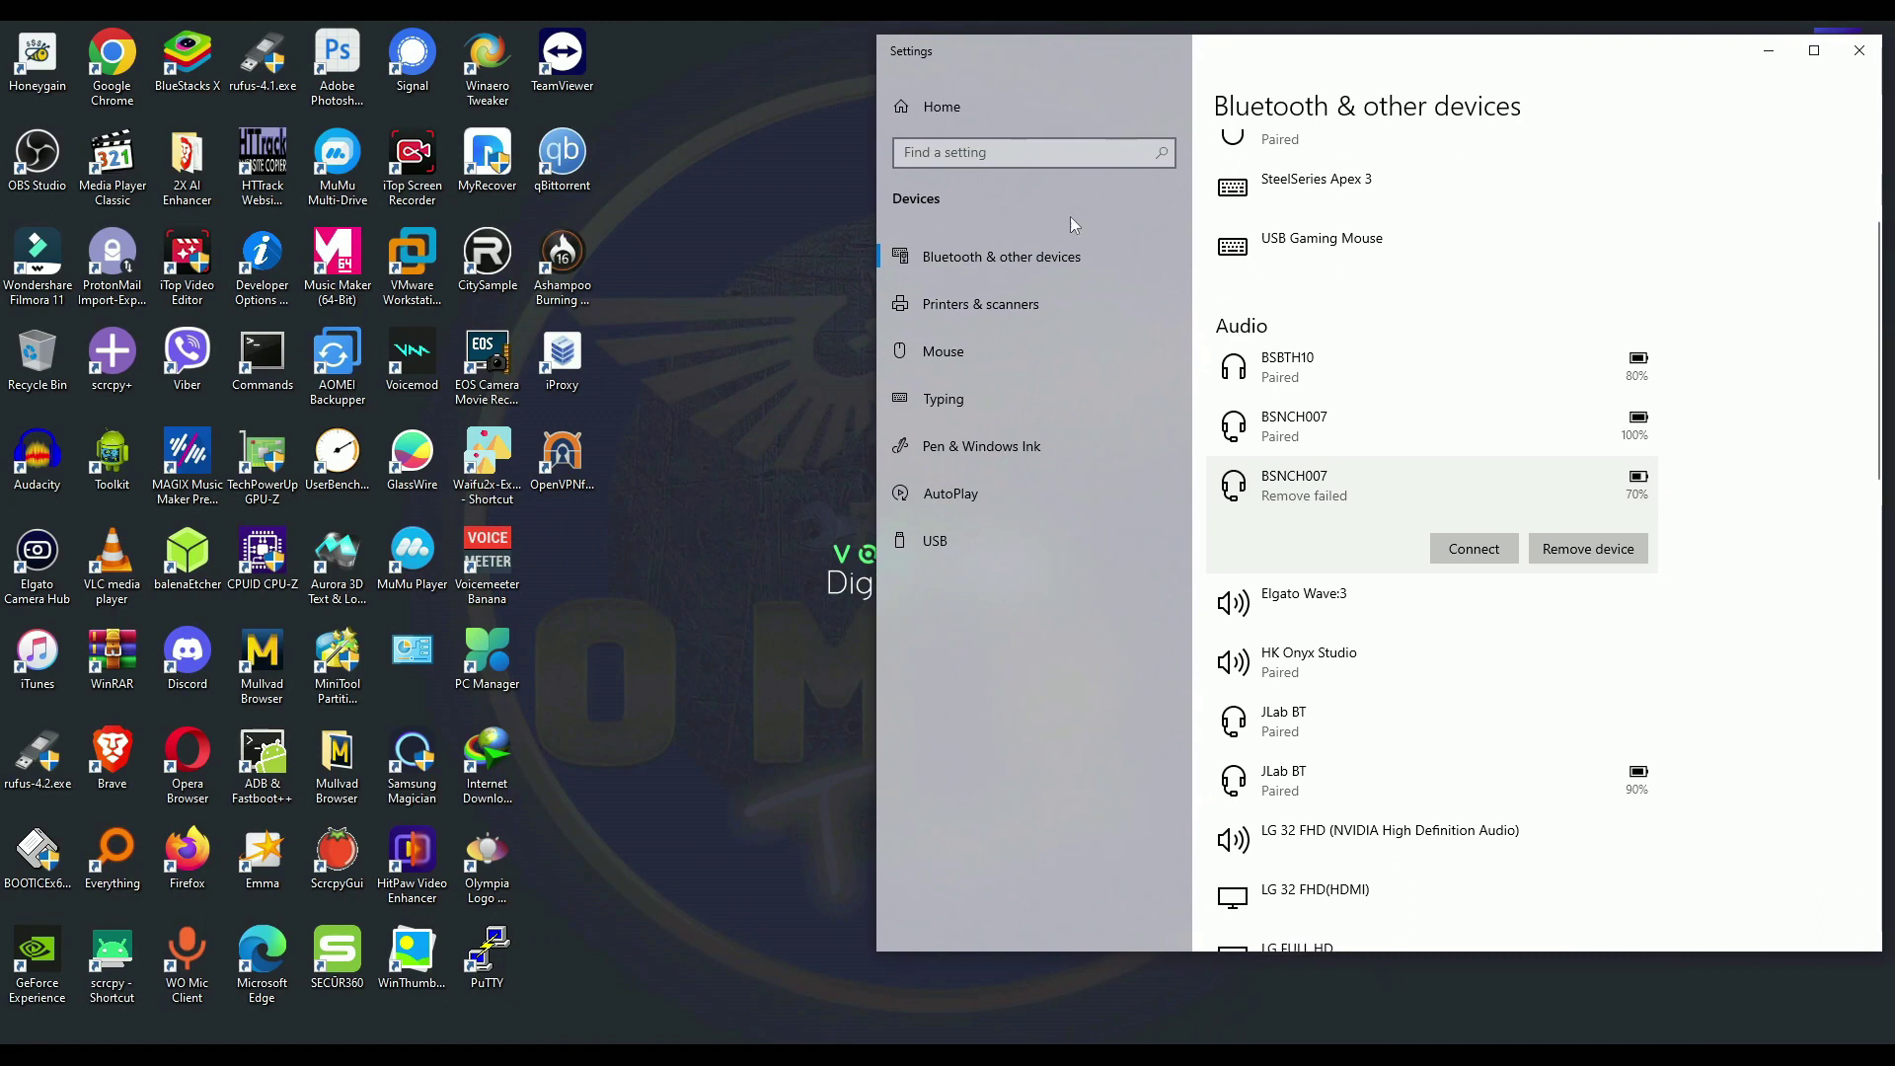
drag(875, 625, 1160, 613)
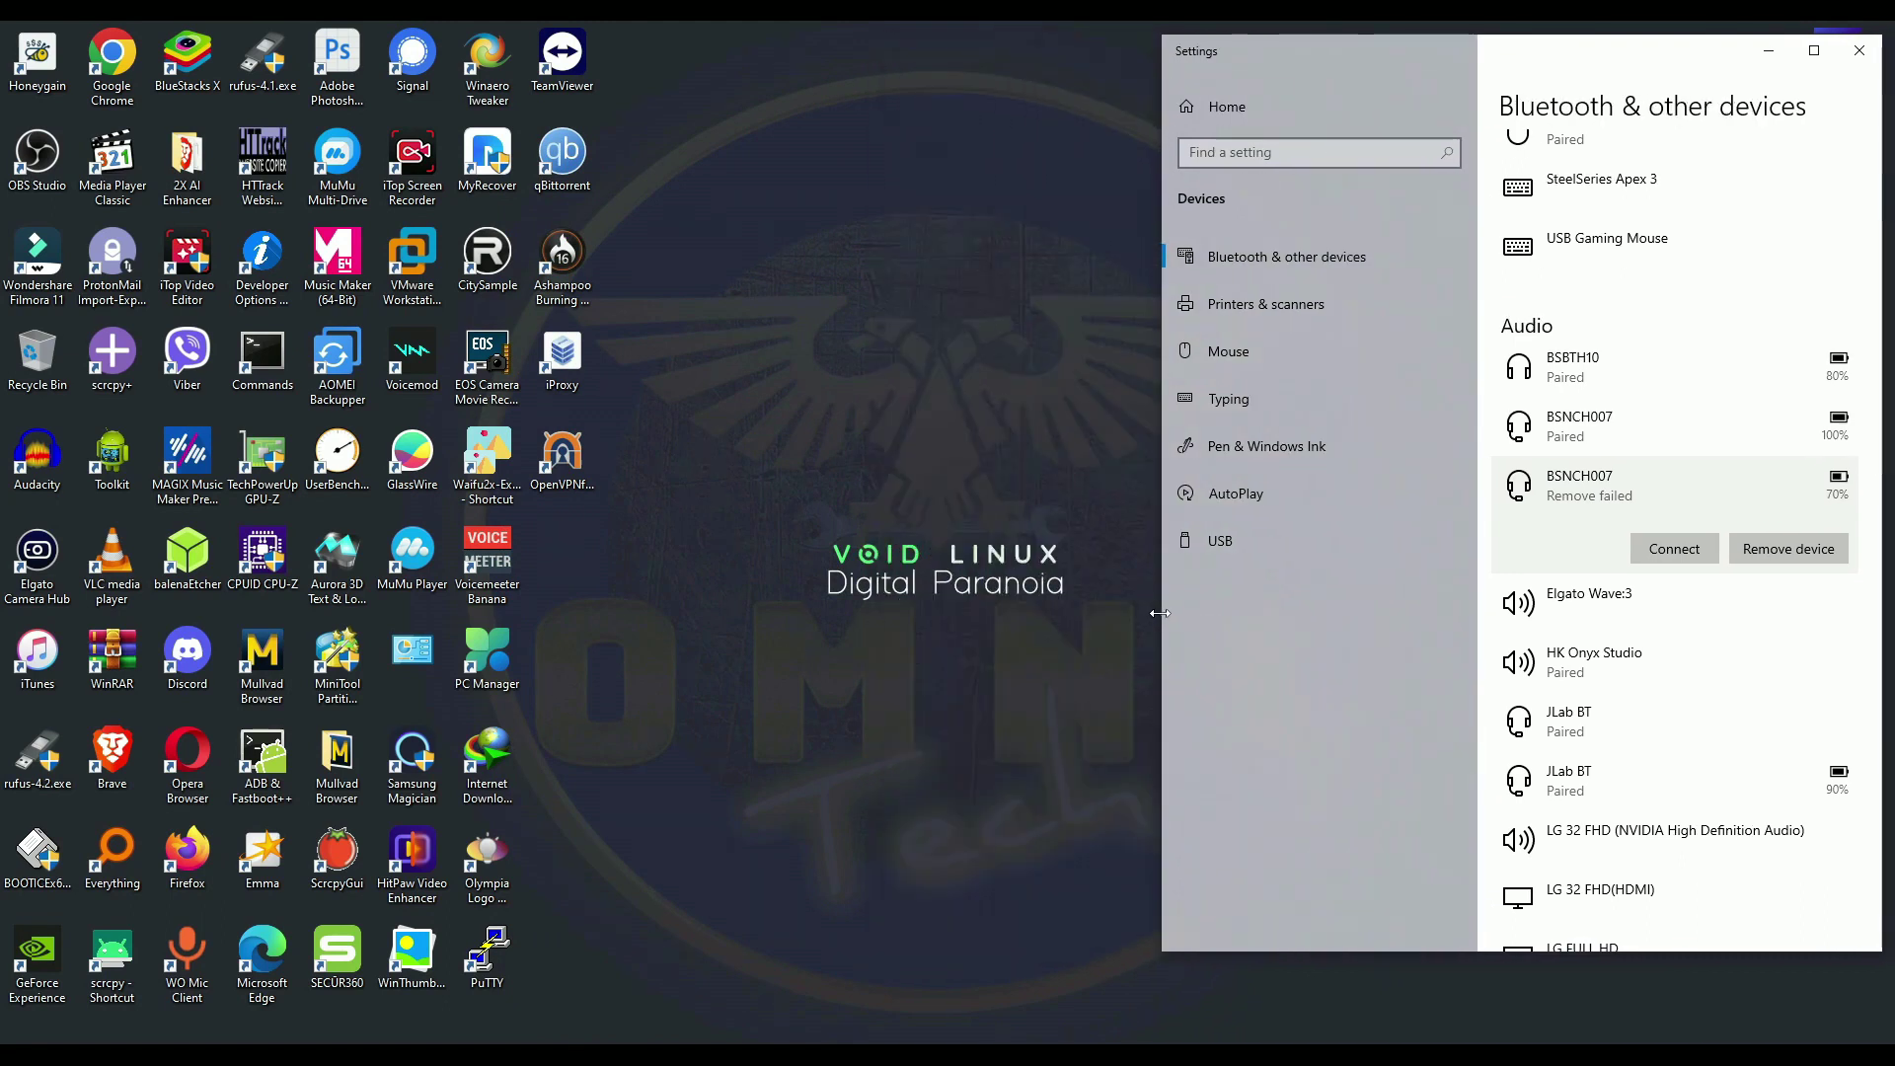
- Launch Device Manager with a 'dev' search, then enlarge and reposition its window
key(super)
text(devi)
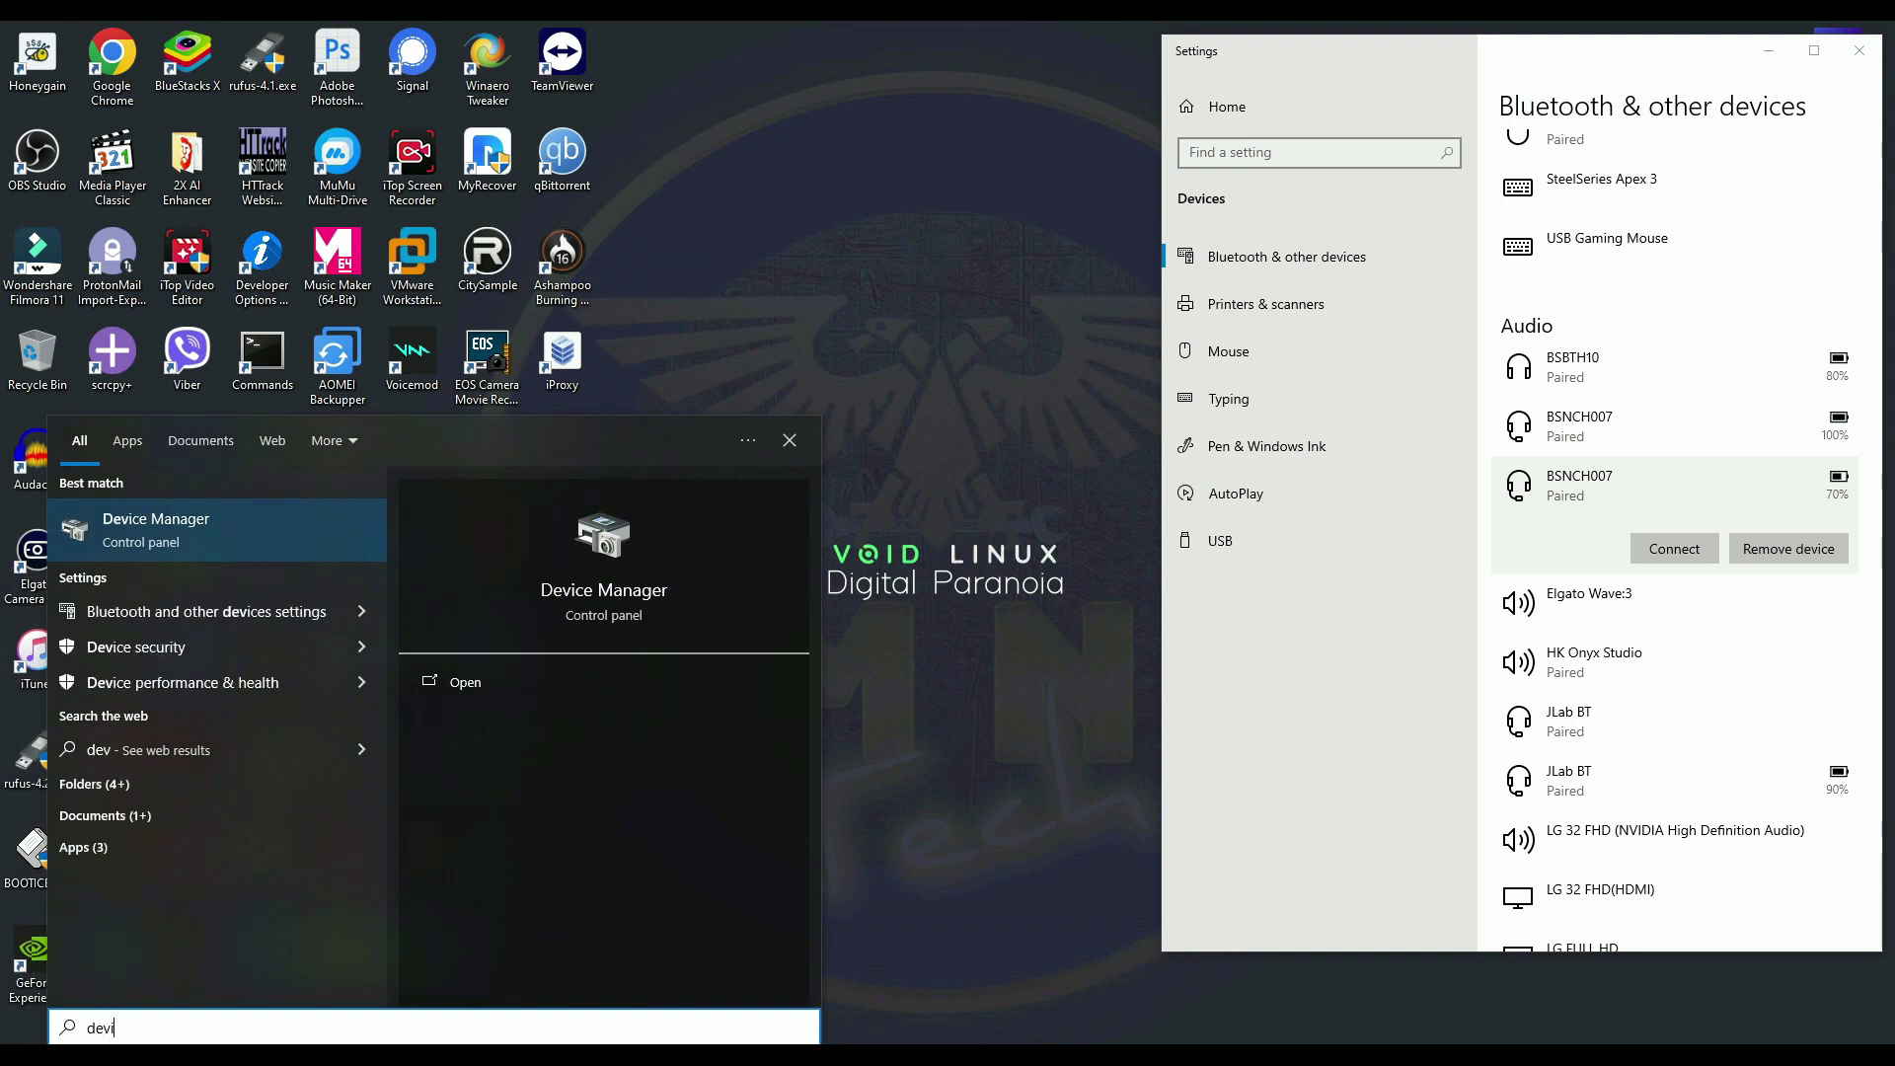
key(Return)
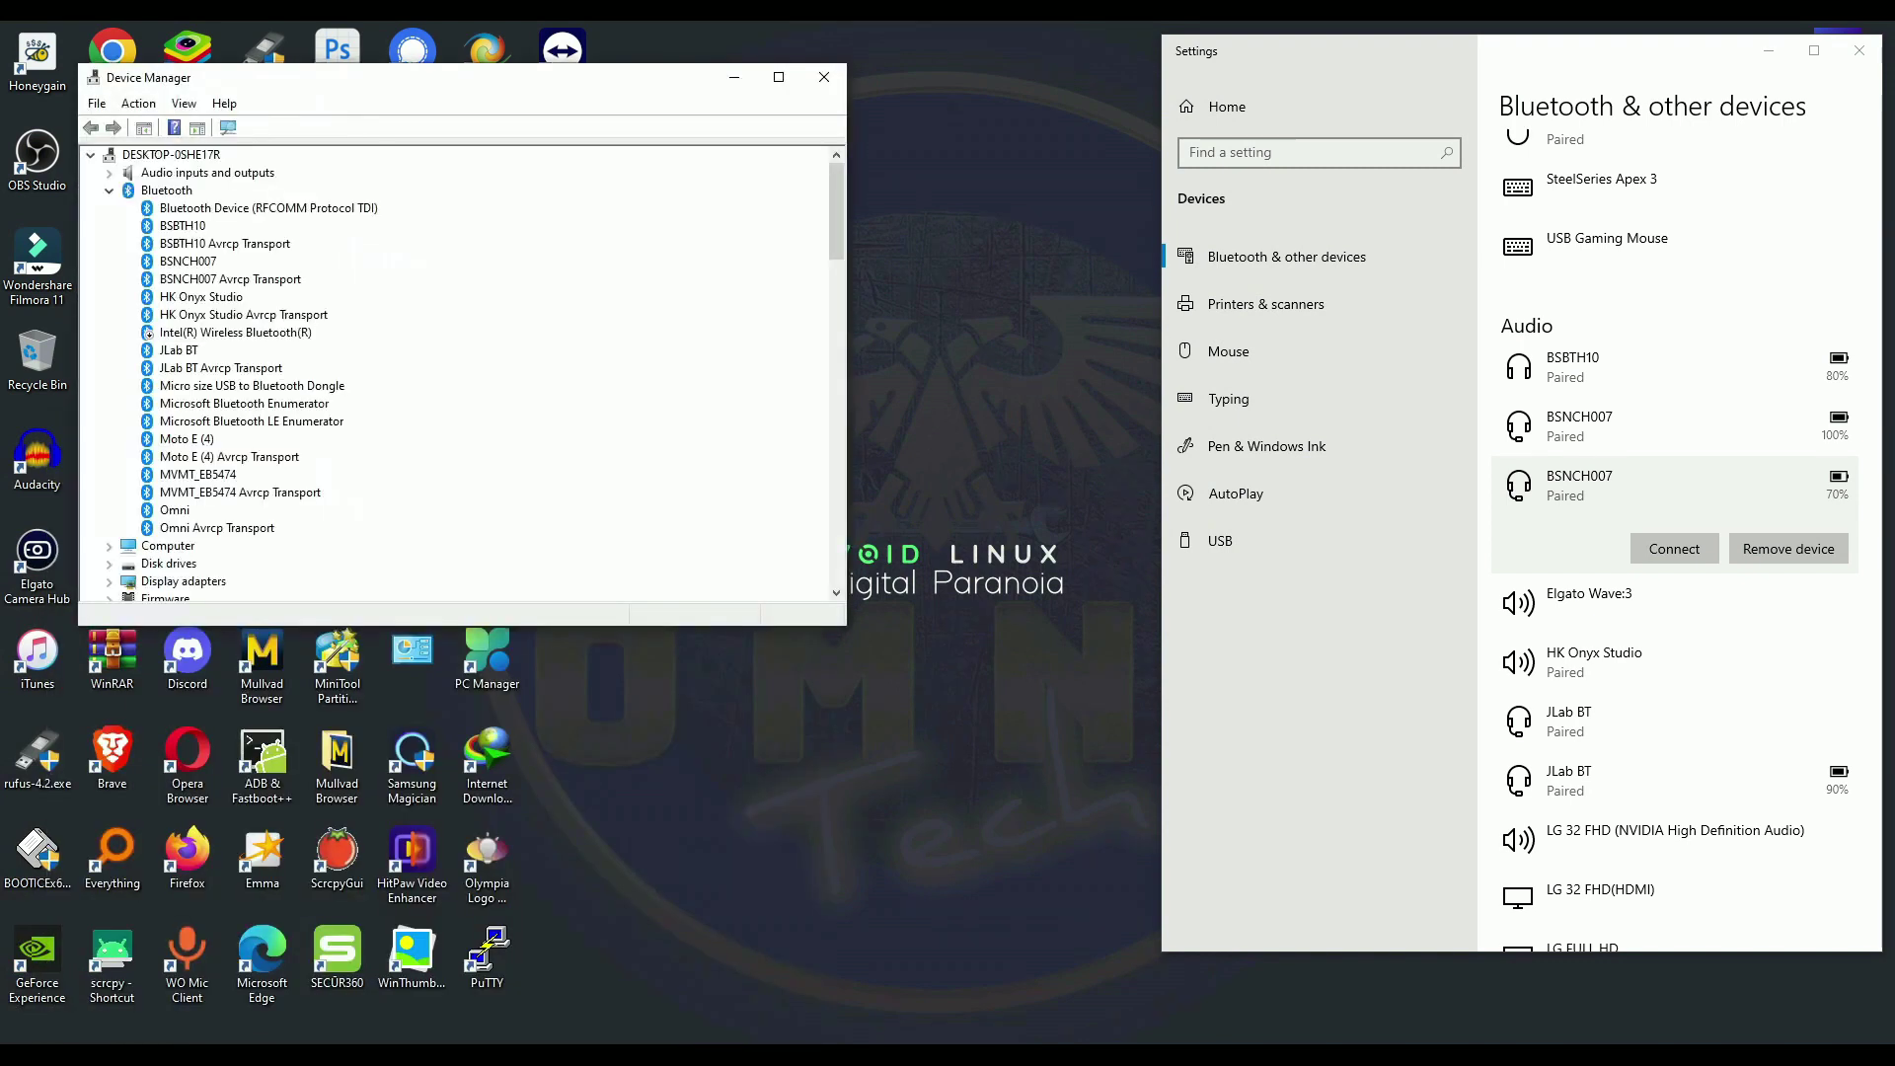
drag(842, 628, 1044, 932)
drag(557, 82, 622, 71)
- Show the Bluetooth devices list and collapse the Network adapters category
click(286, 310)
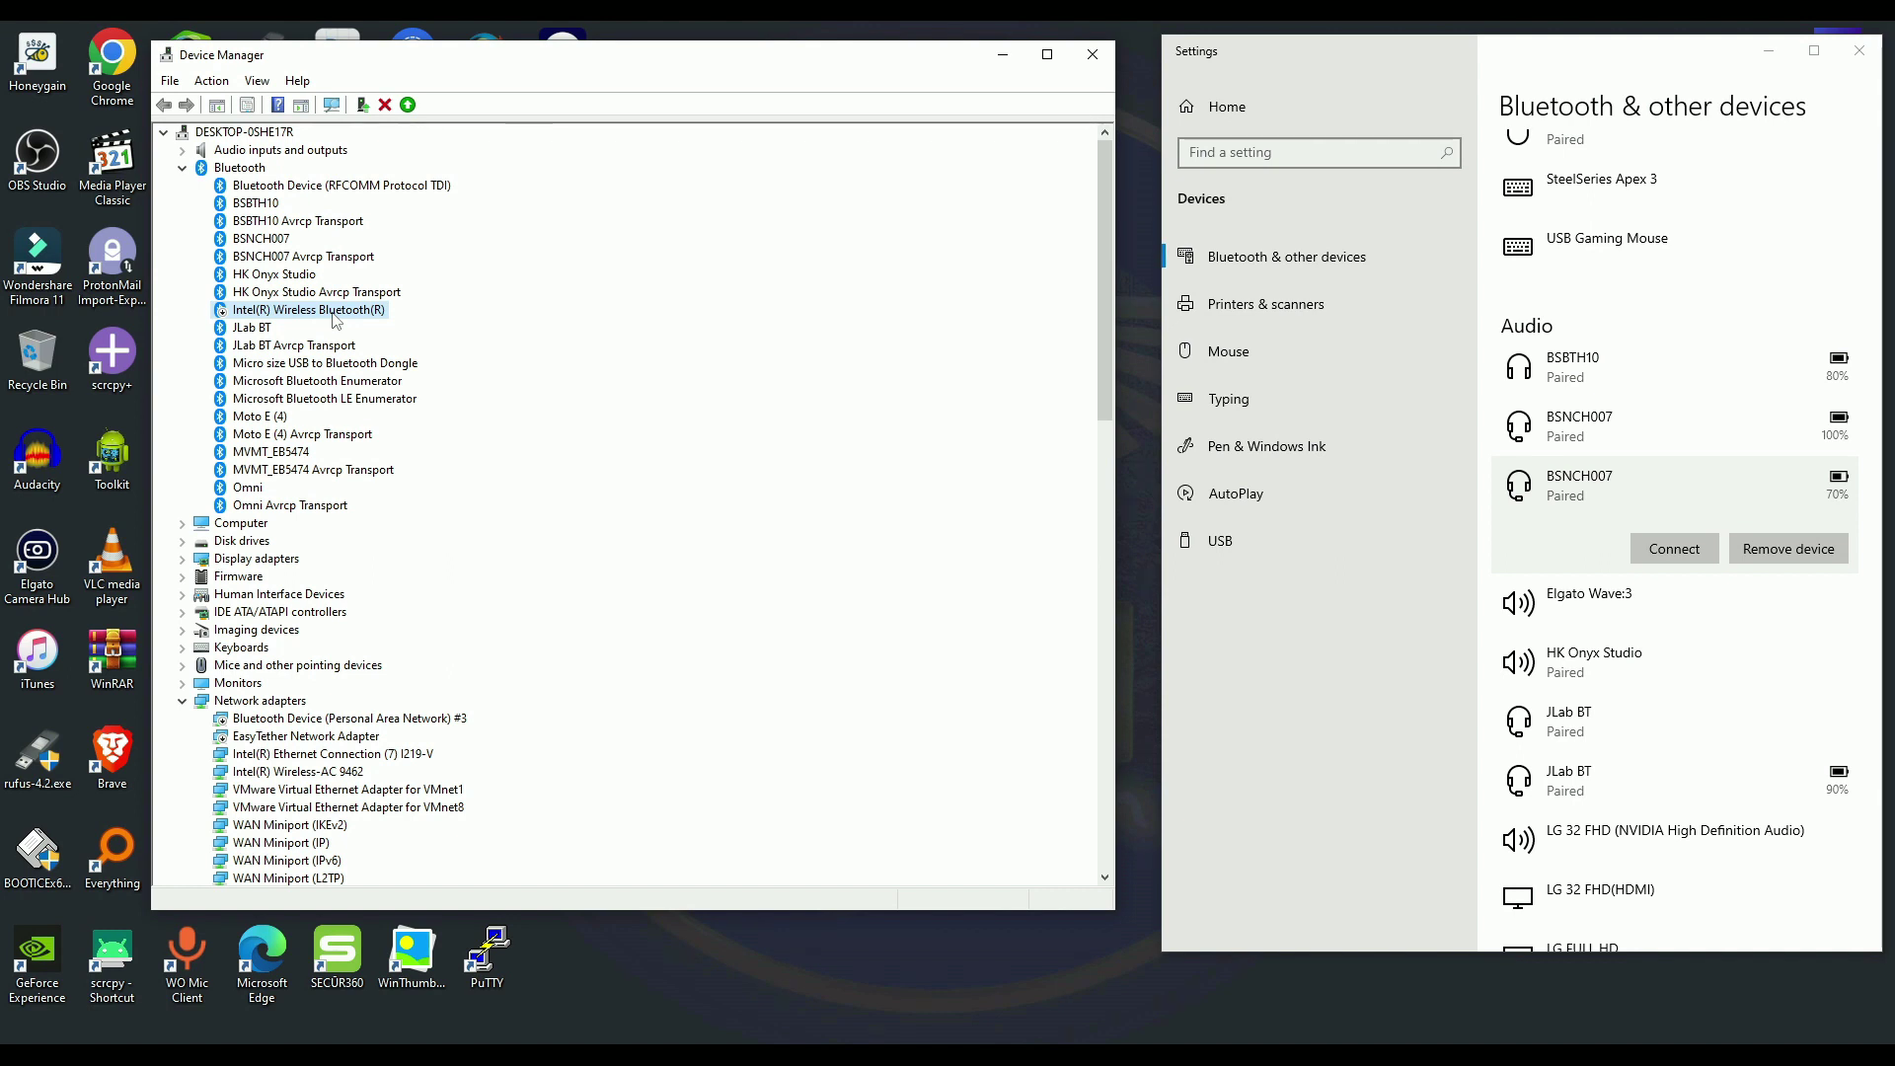
click(257, 81)
key(Escape)
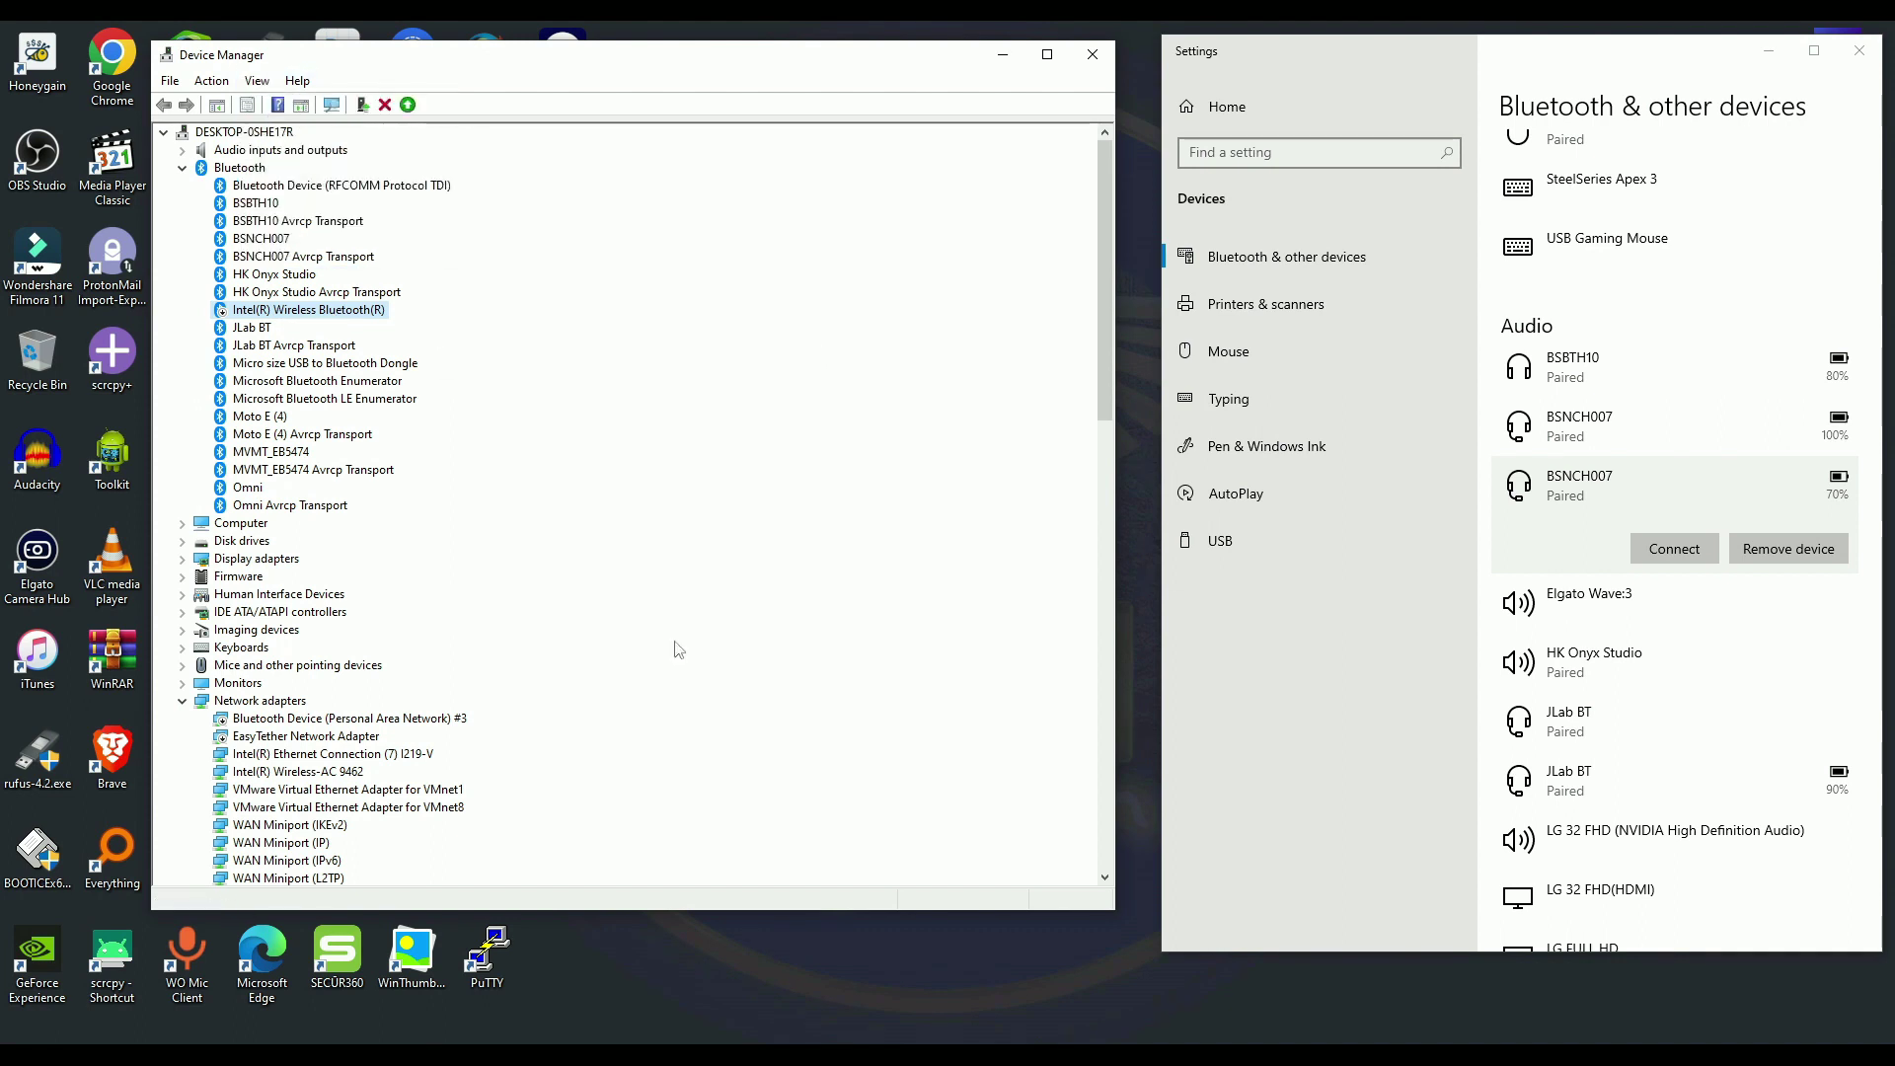
click(181, 700)
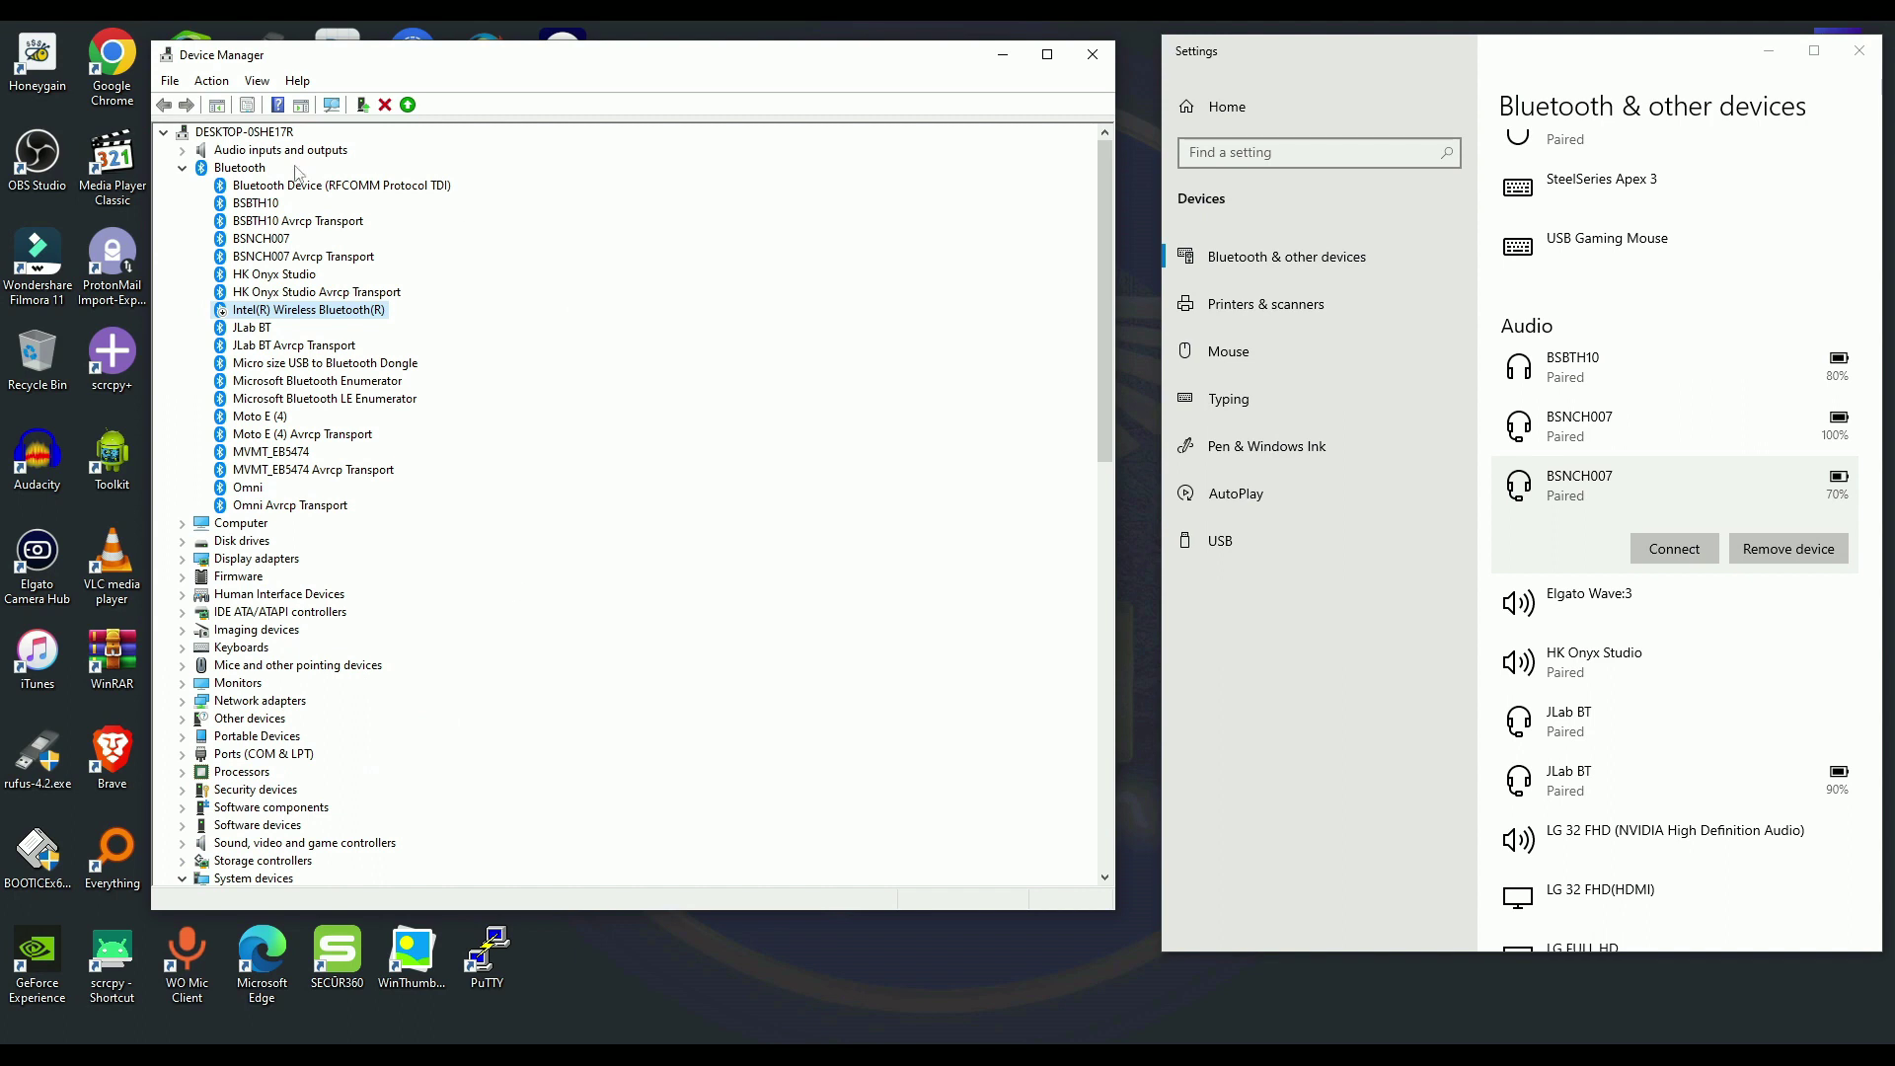
- Turn on View > Show hidden devices in Device Manager
click(257, 81)
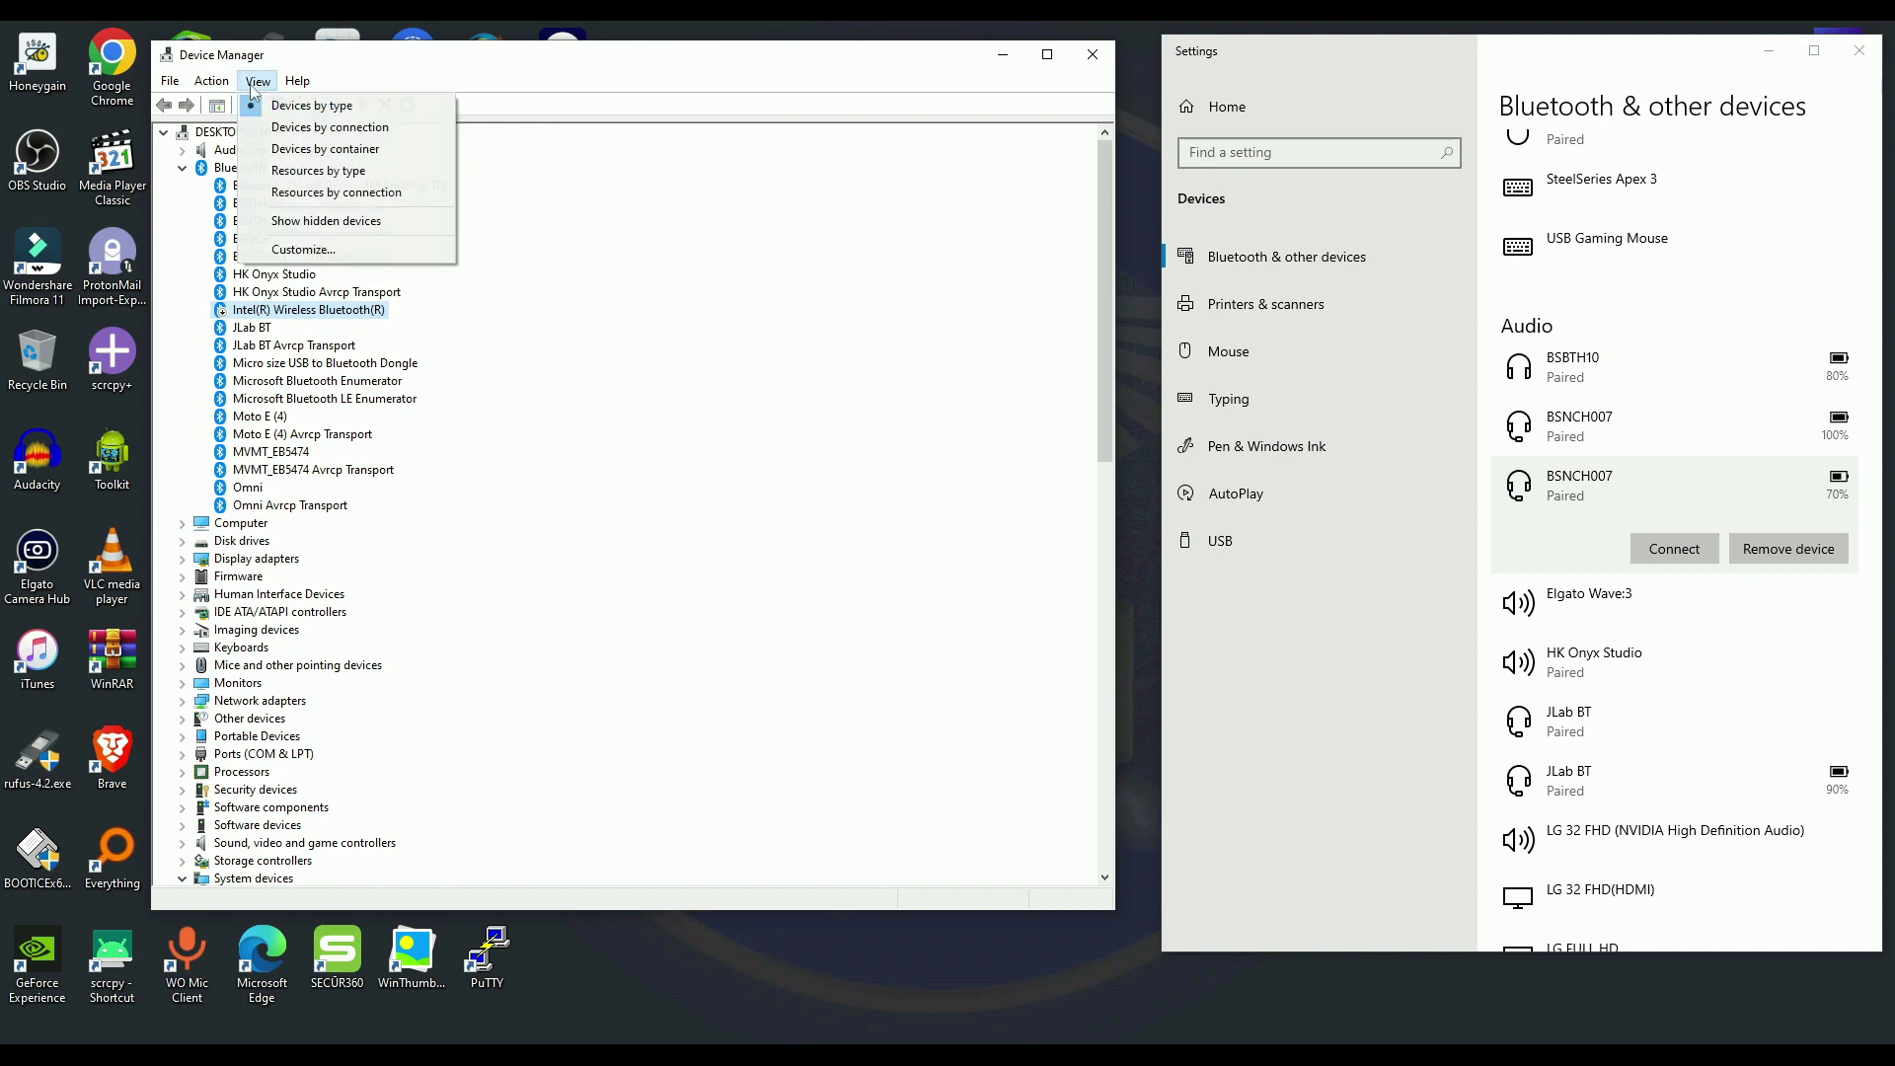
click(355, 221)
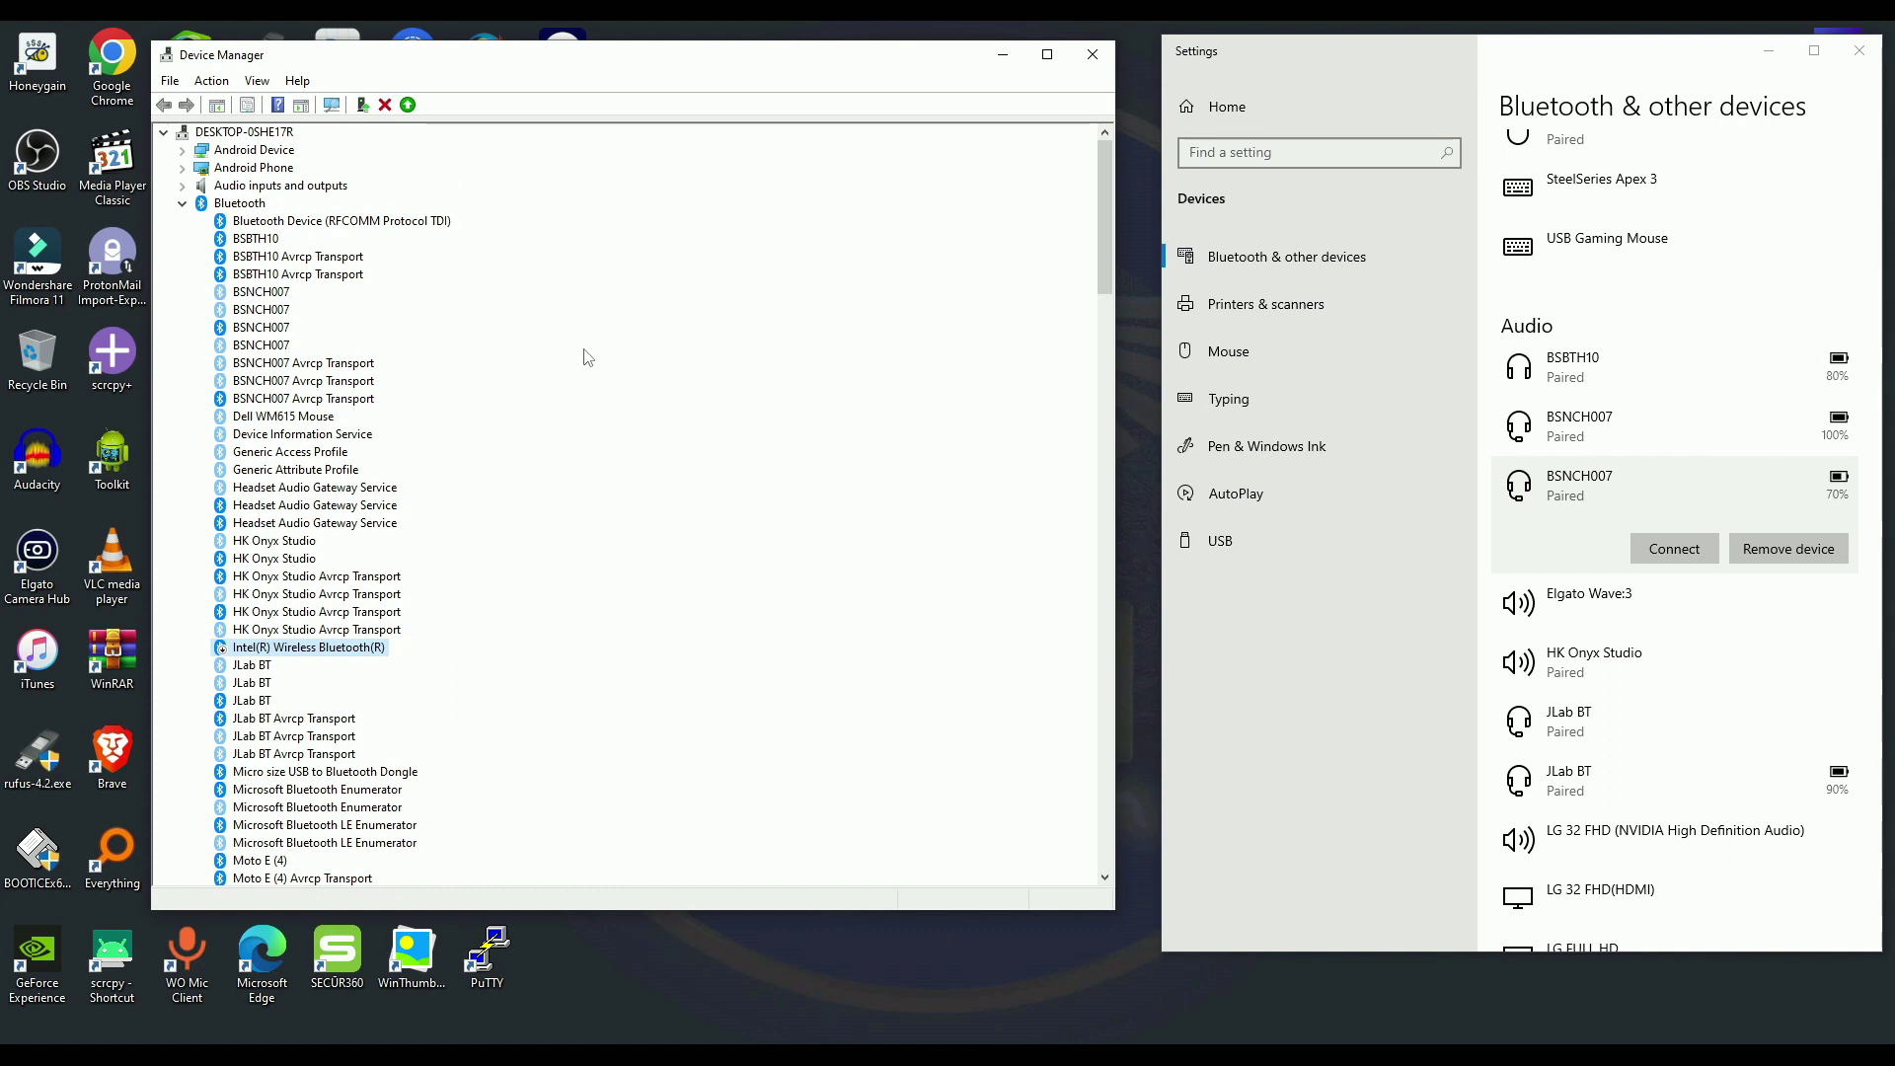
scroll(342, 659, down, 15)
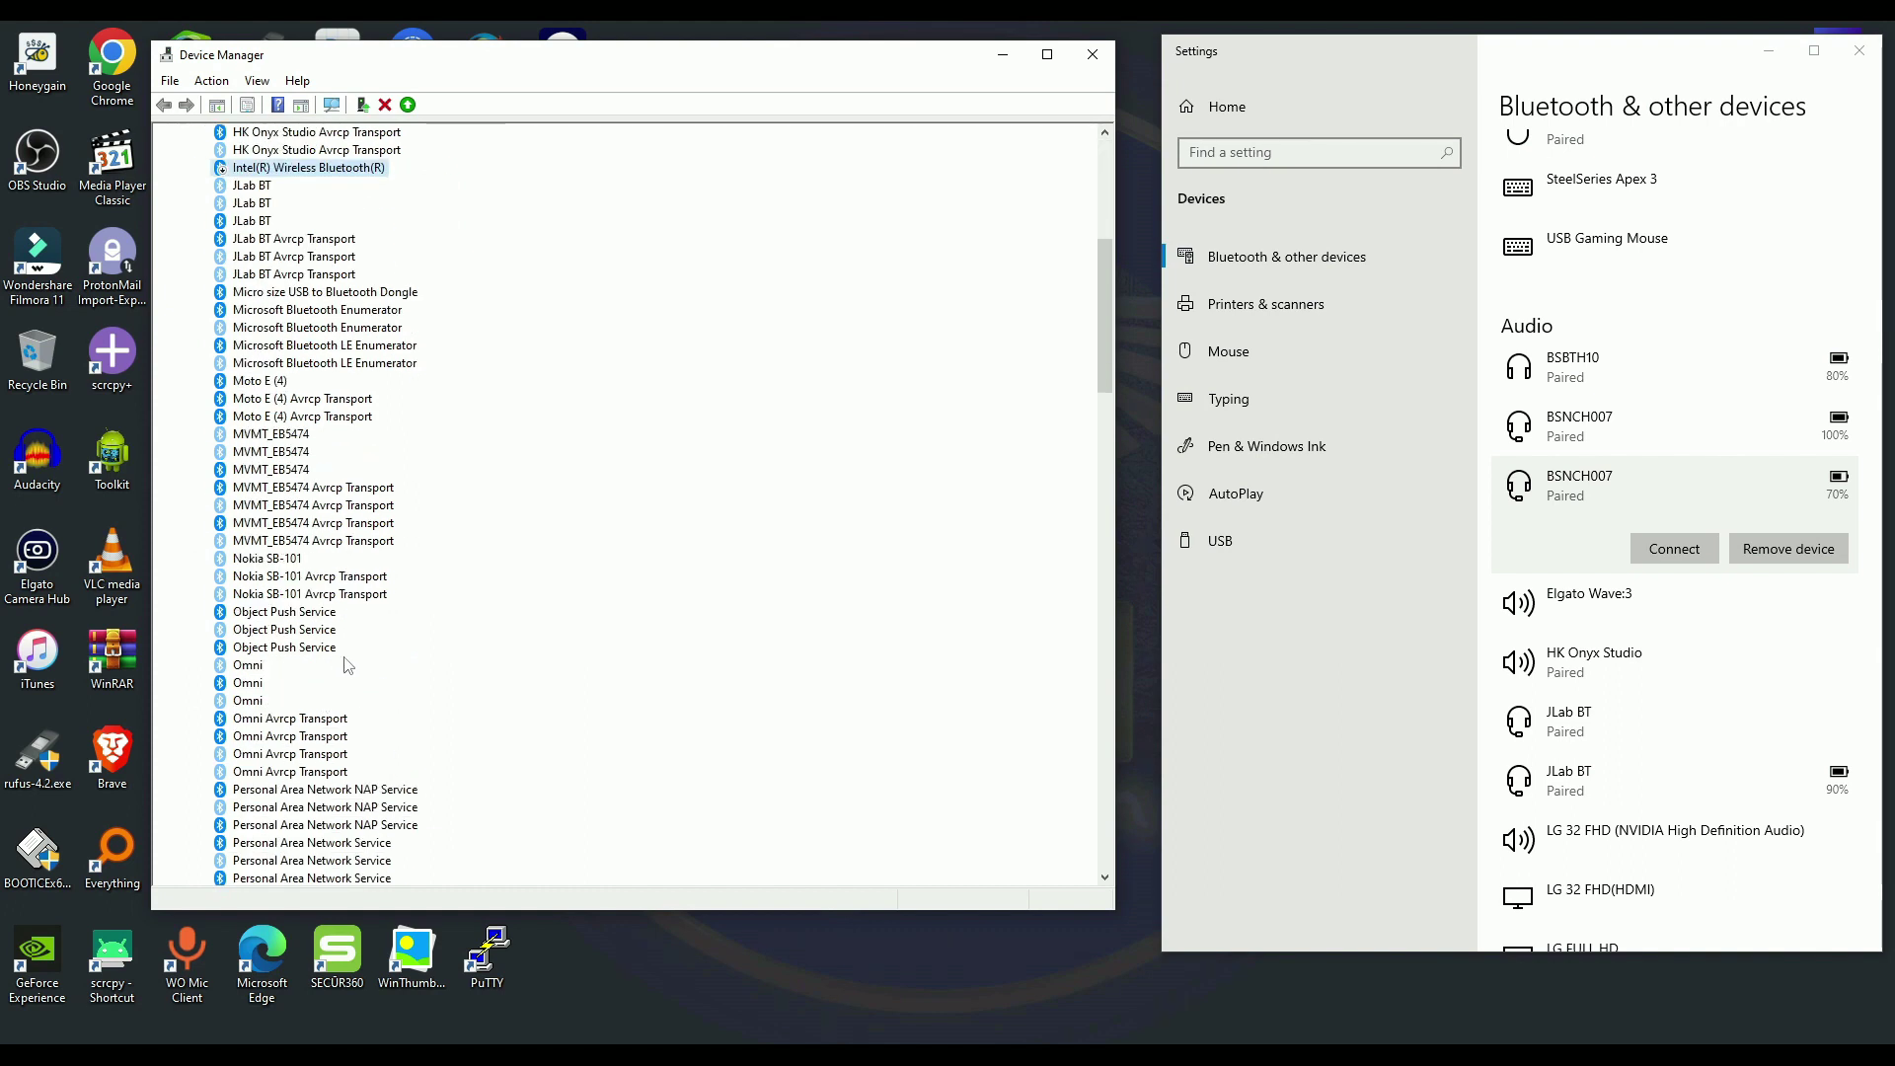
scroll(358, 539, up, 15)
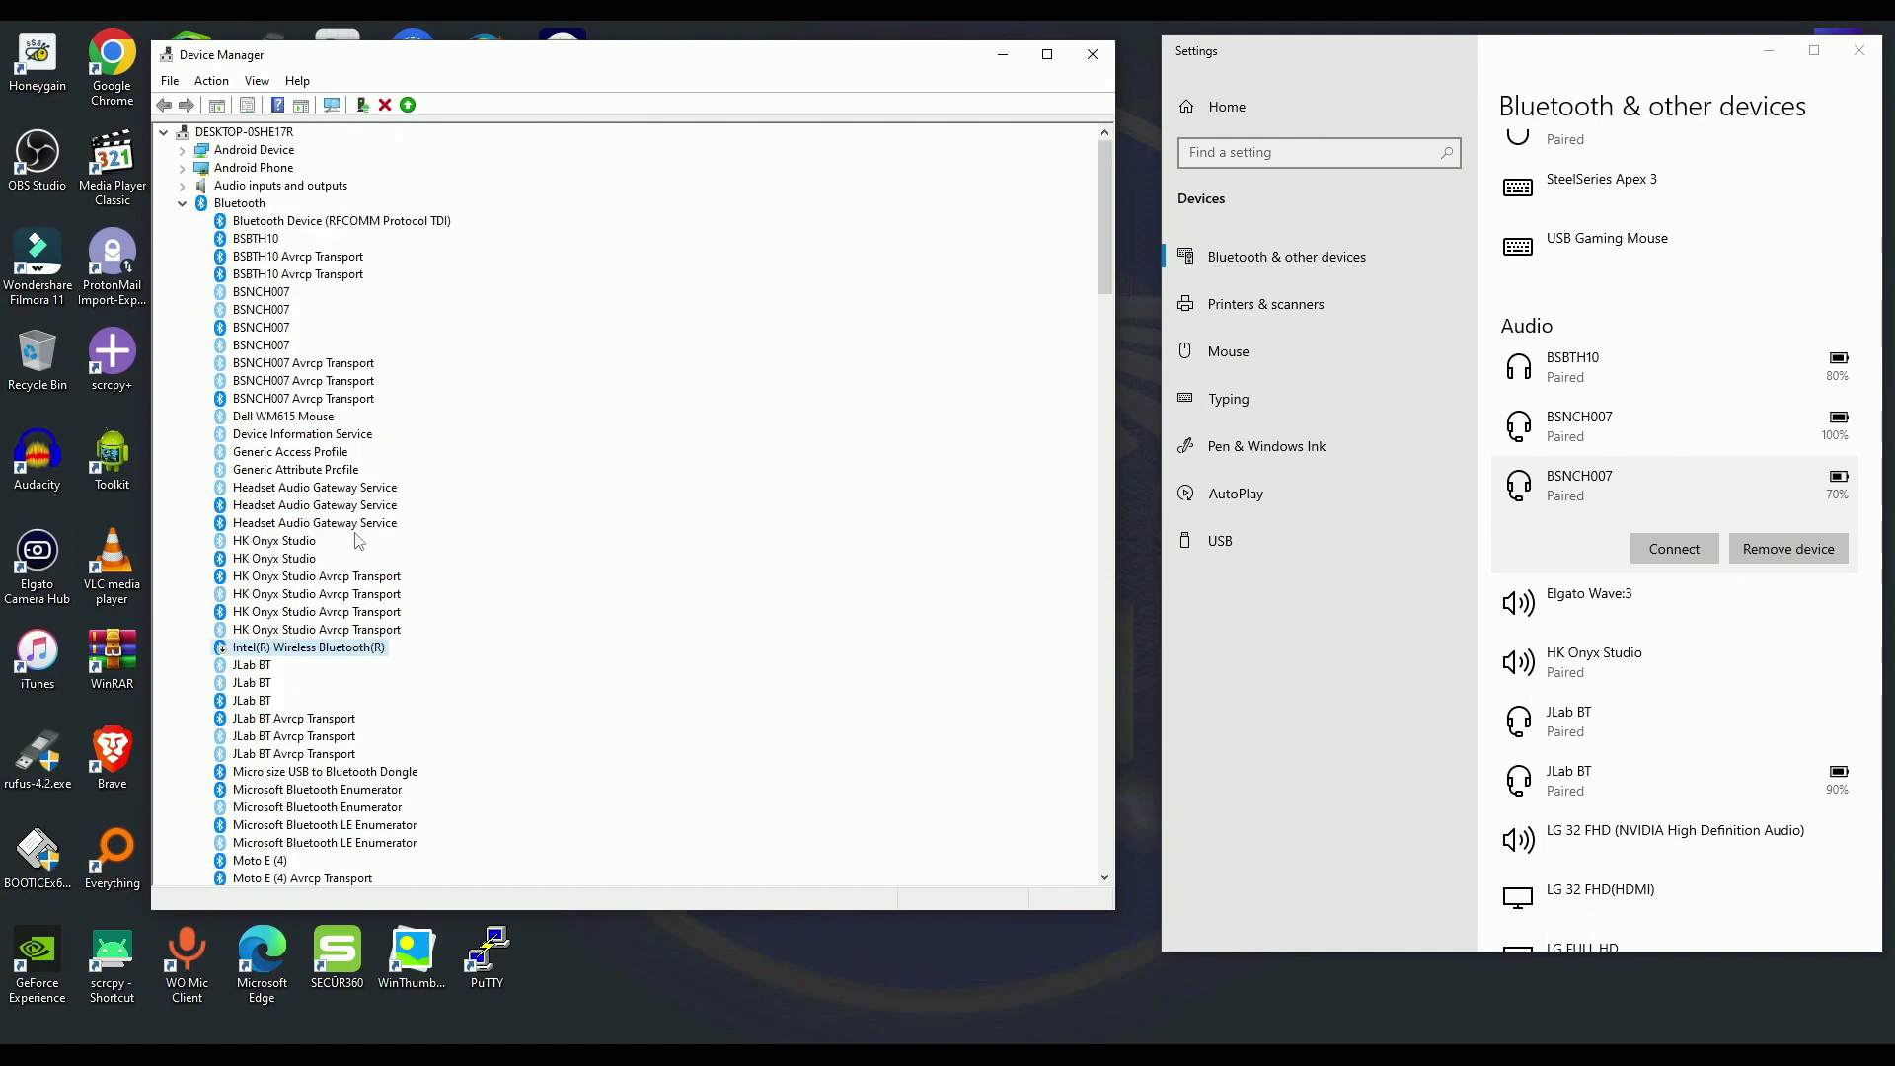
- Uninstall three duplicate BSNCH007 entries, leaving only one
click(263, 294)
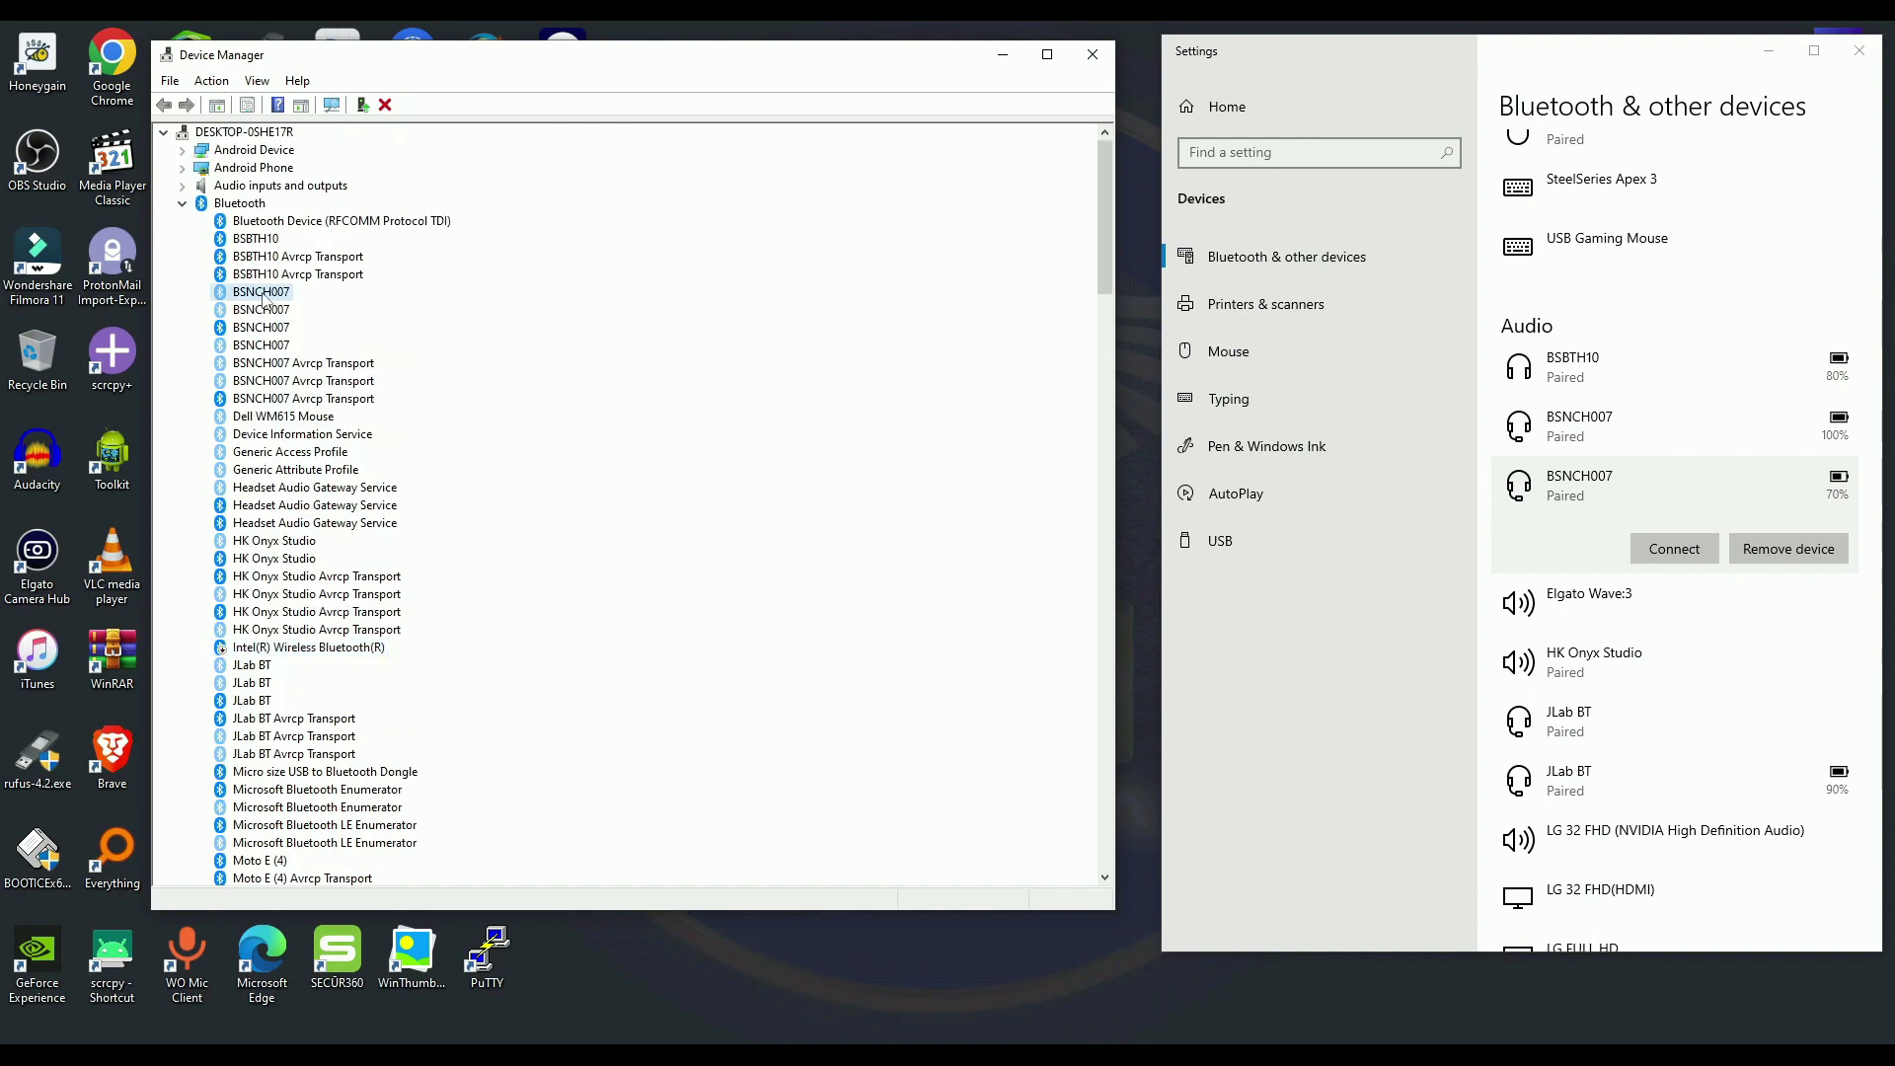
click(385, 105)
click(659, 561)
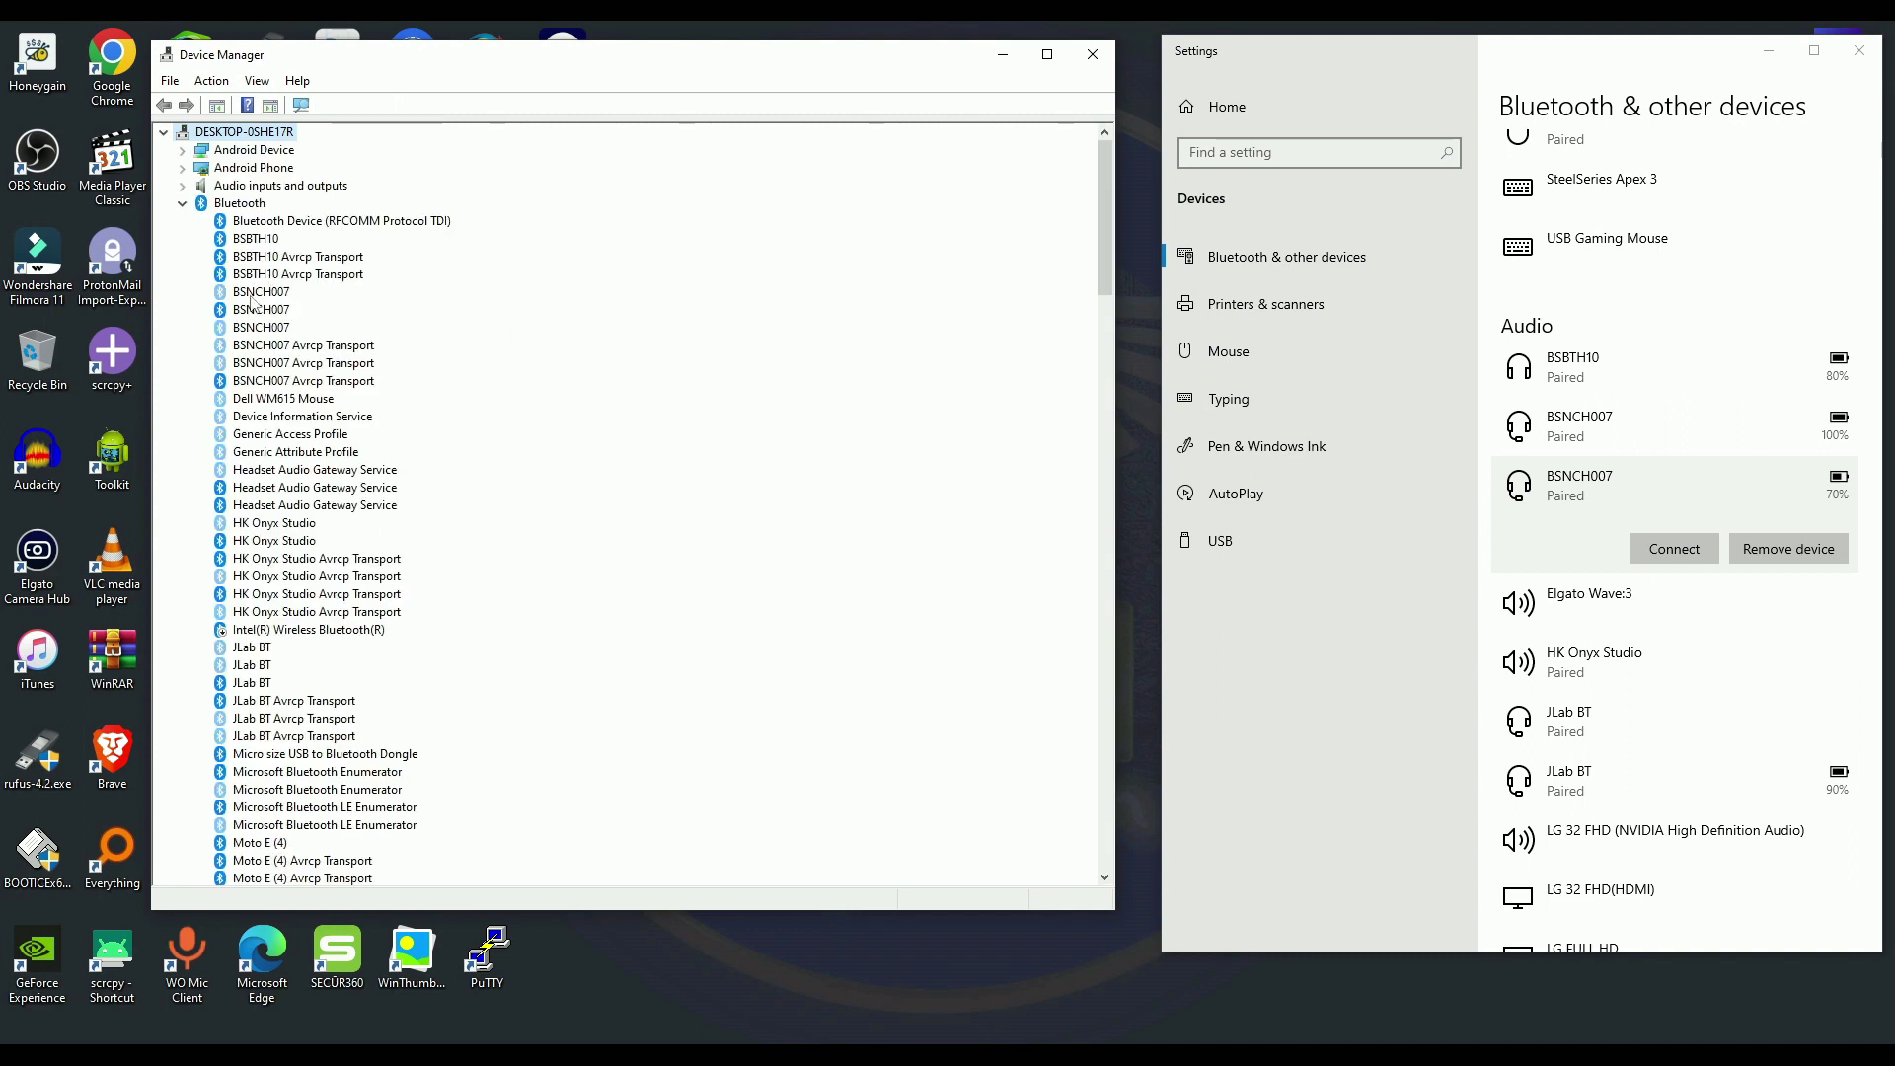
click(255, 294)
click(385, 104)
click(659, 560)
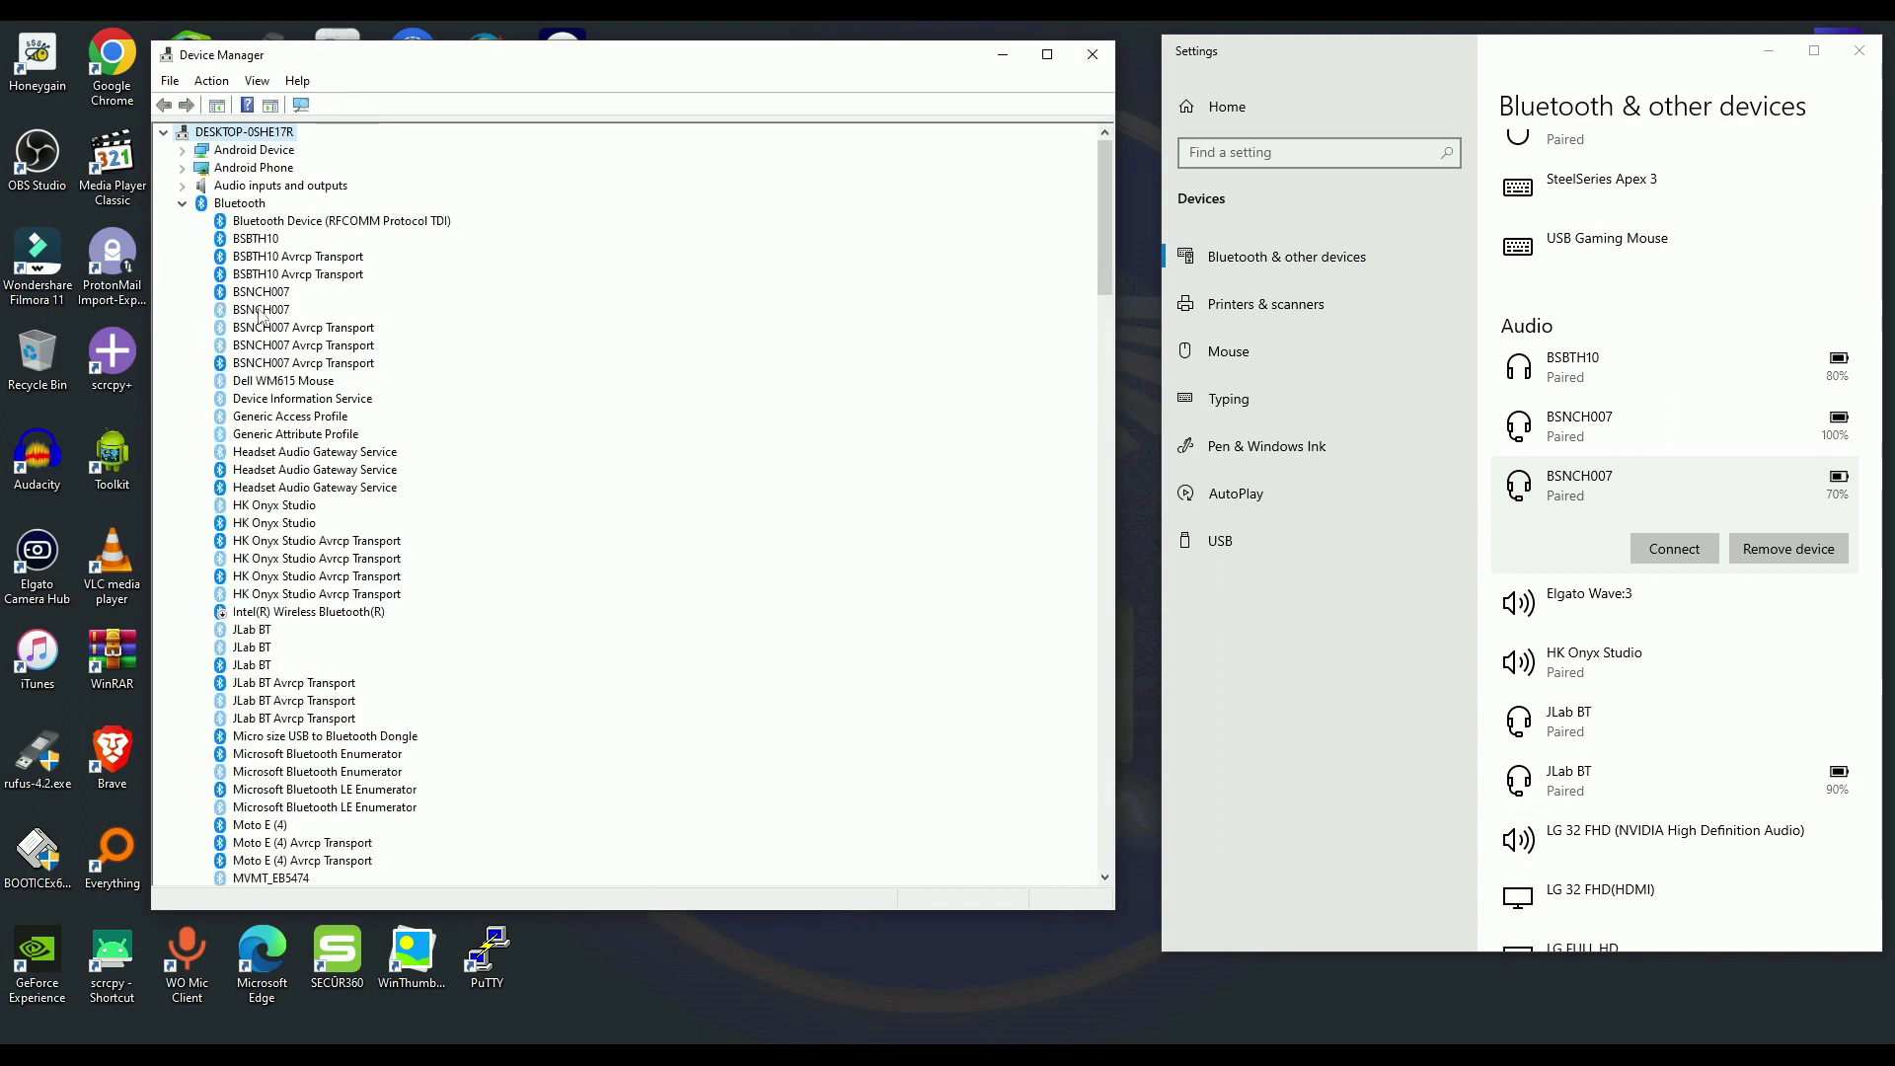
click(260, 311)
click(385, 104)
click(666, 560)
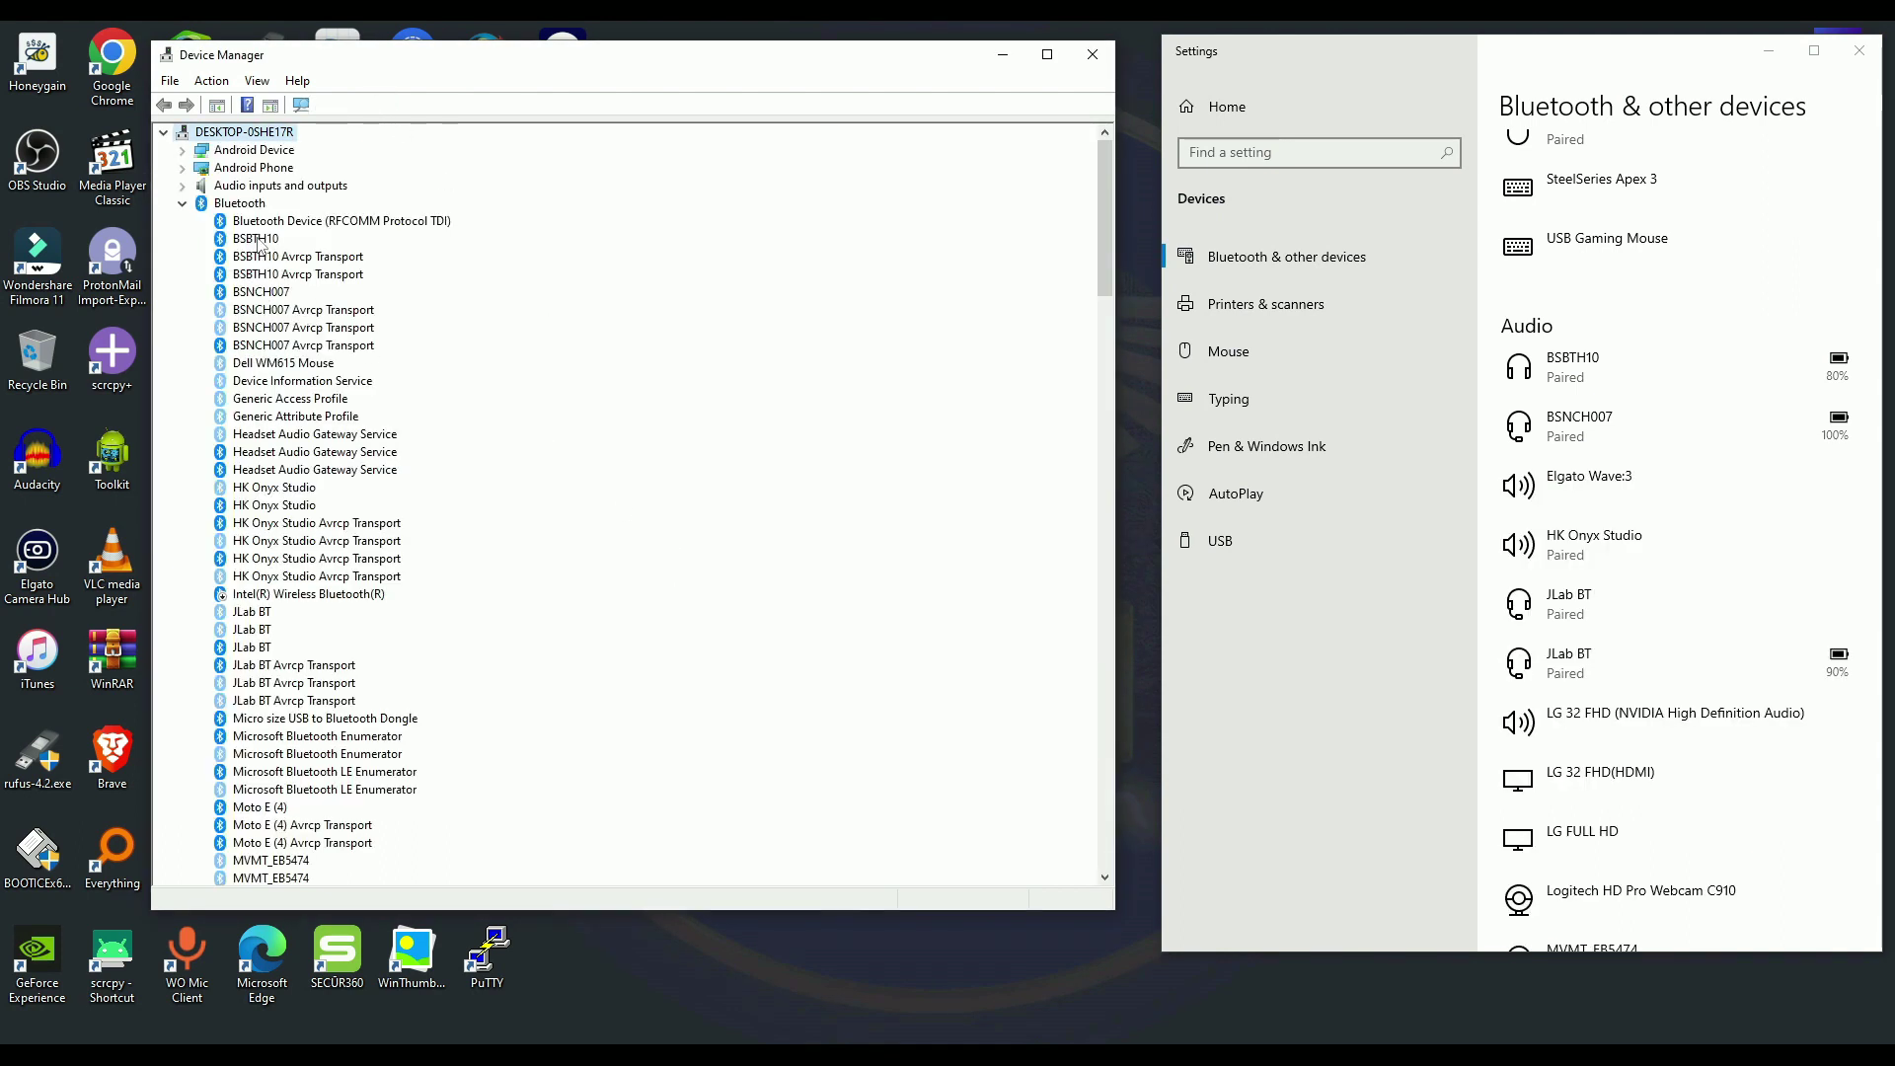
- Uninstall the BSBTH10 entry in Device Manager
click(259, 239)
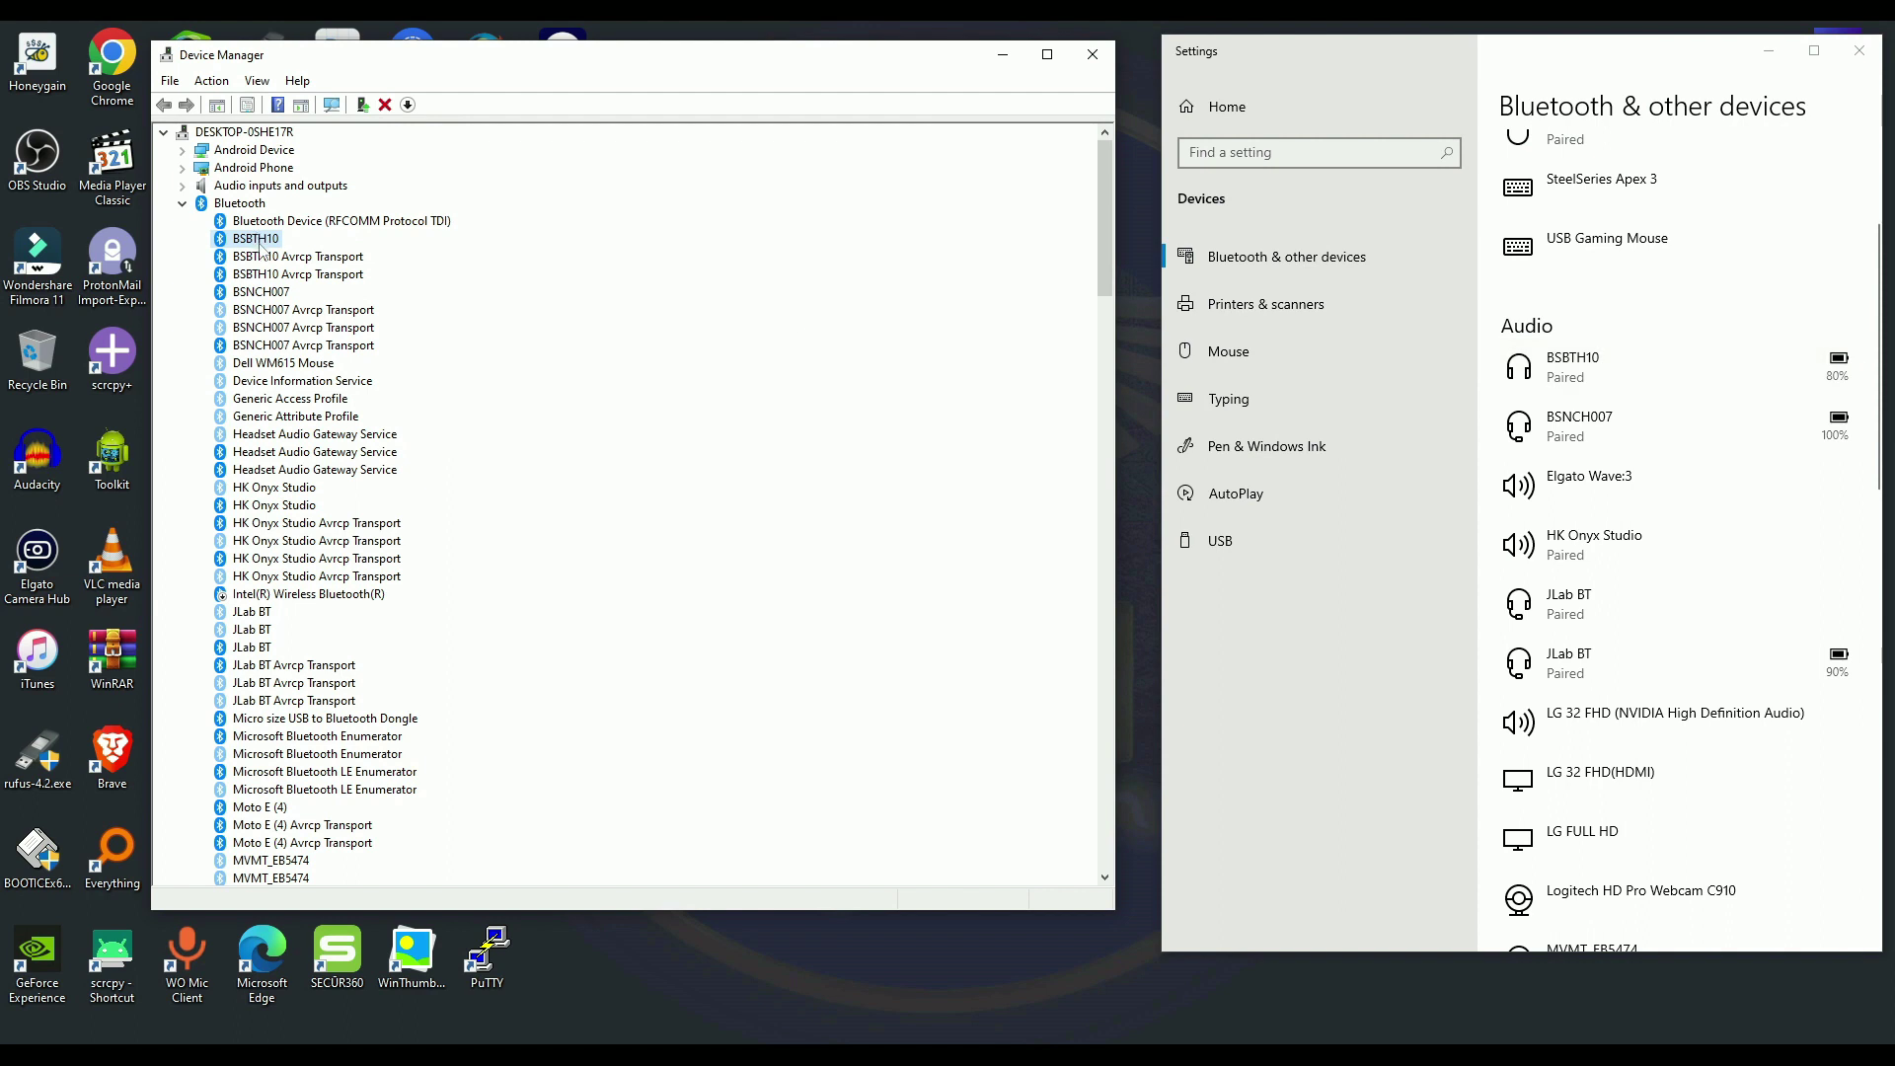
right_click(255, 241)
click(306, 297)
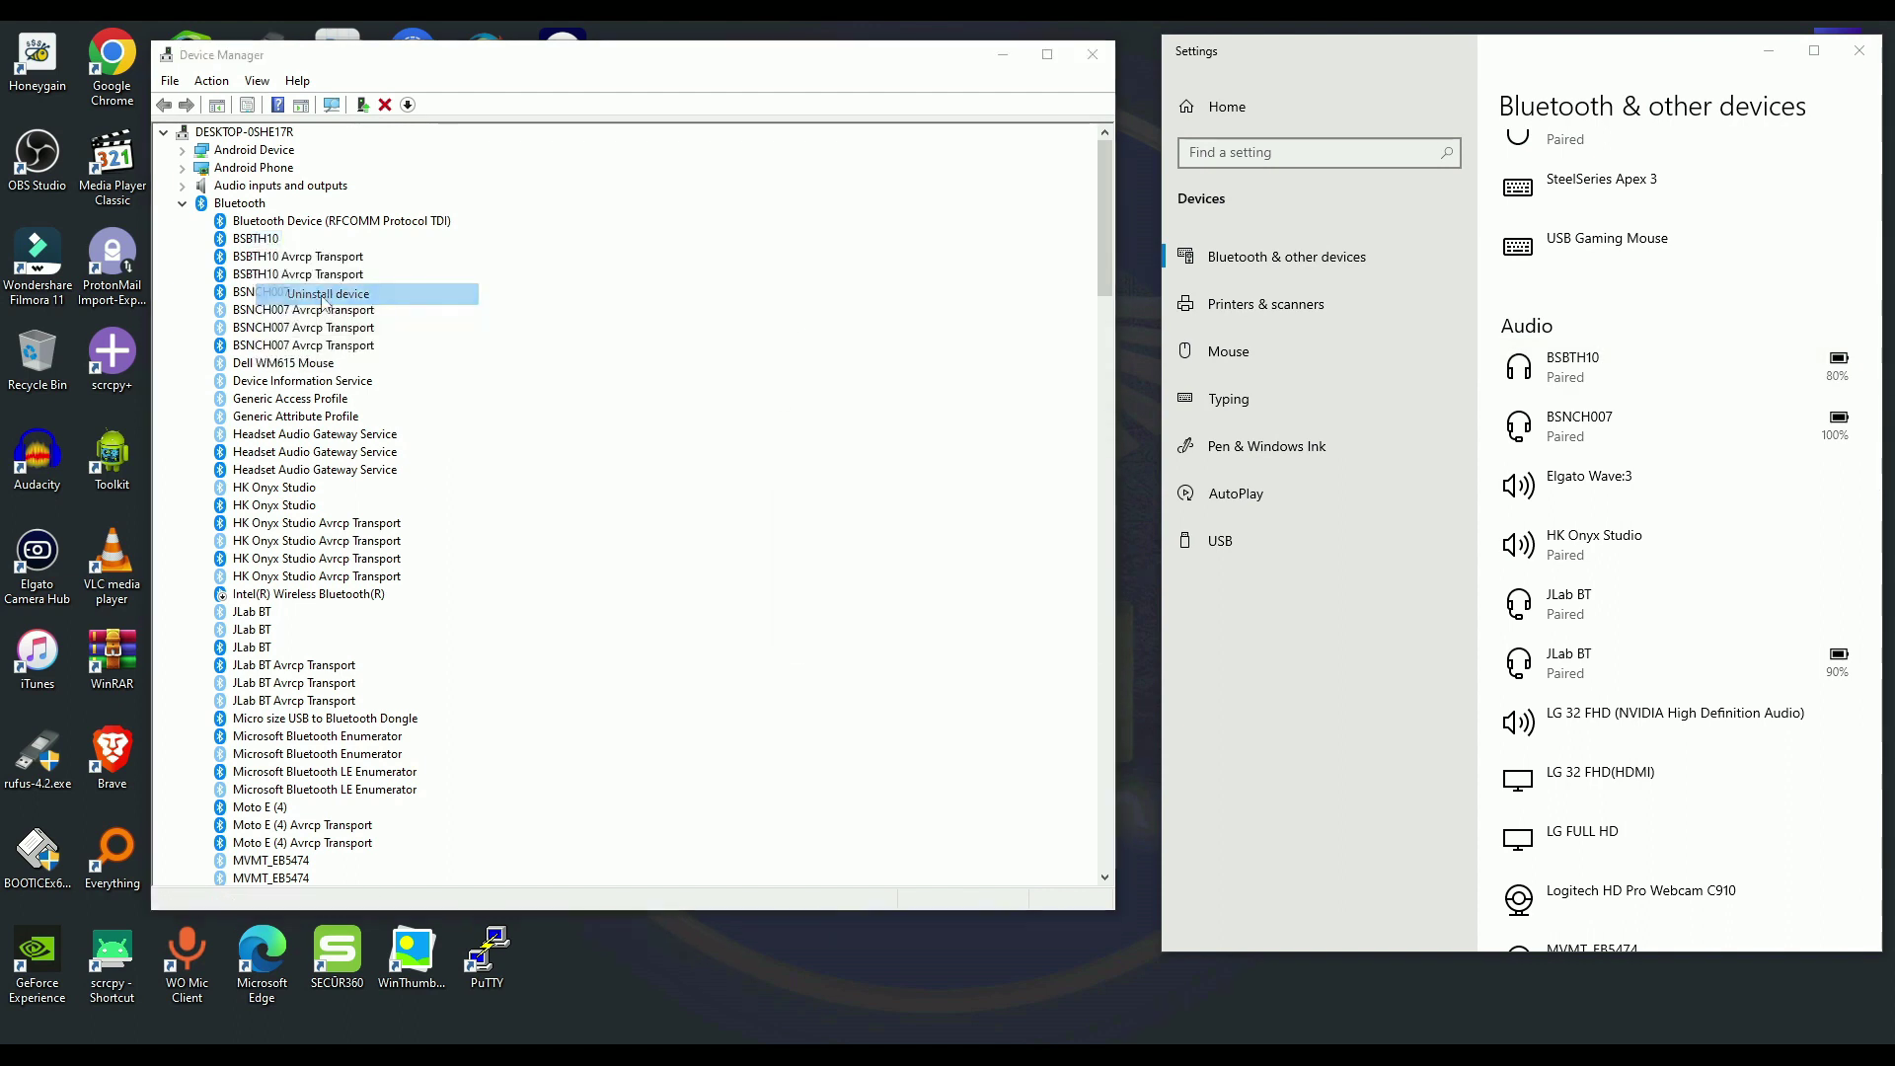
click(972, 618)
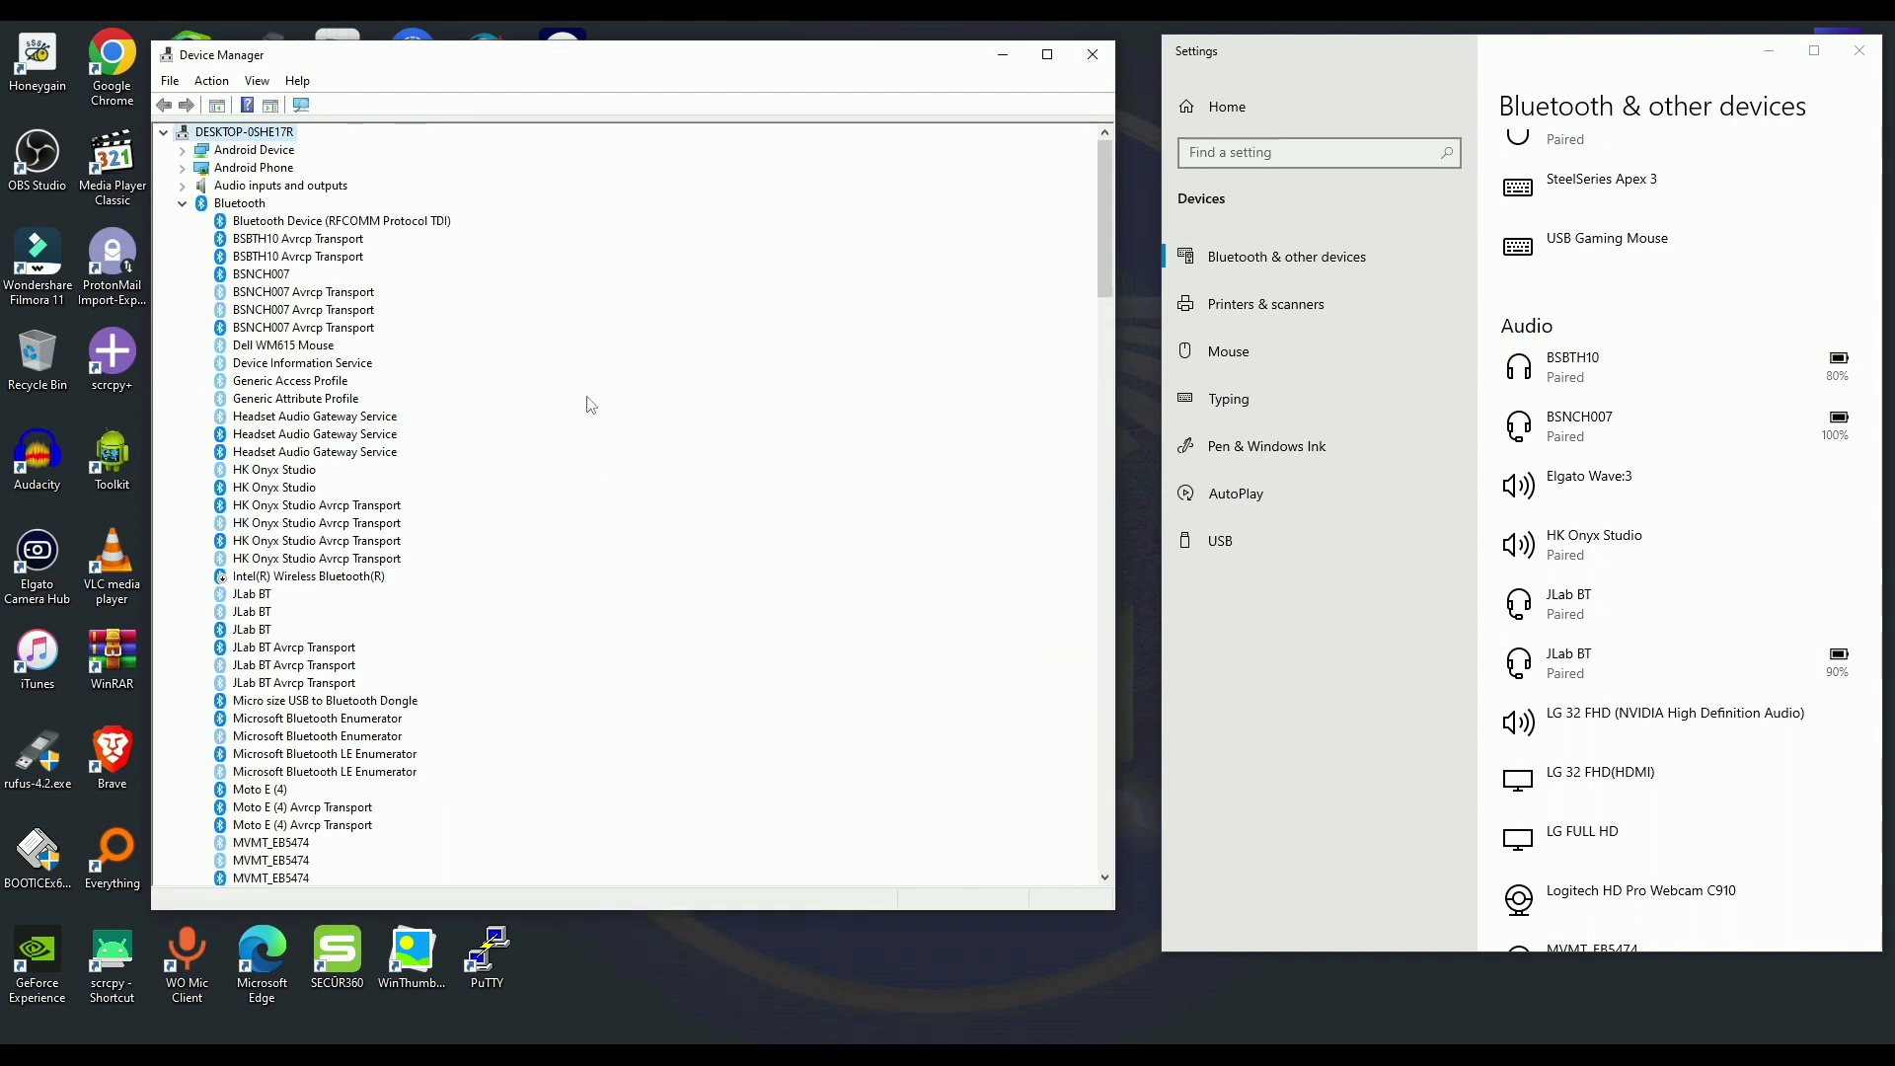
- Remove the BSBTH10 headset from the Settings Audio list
click(1539, 369)
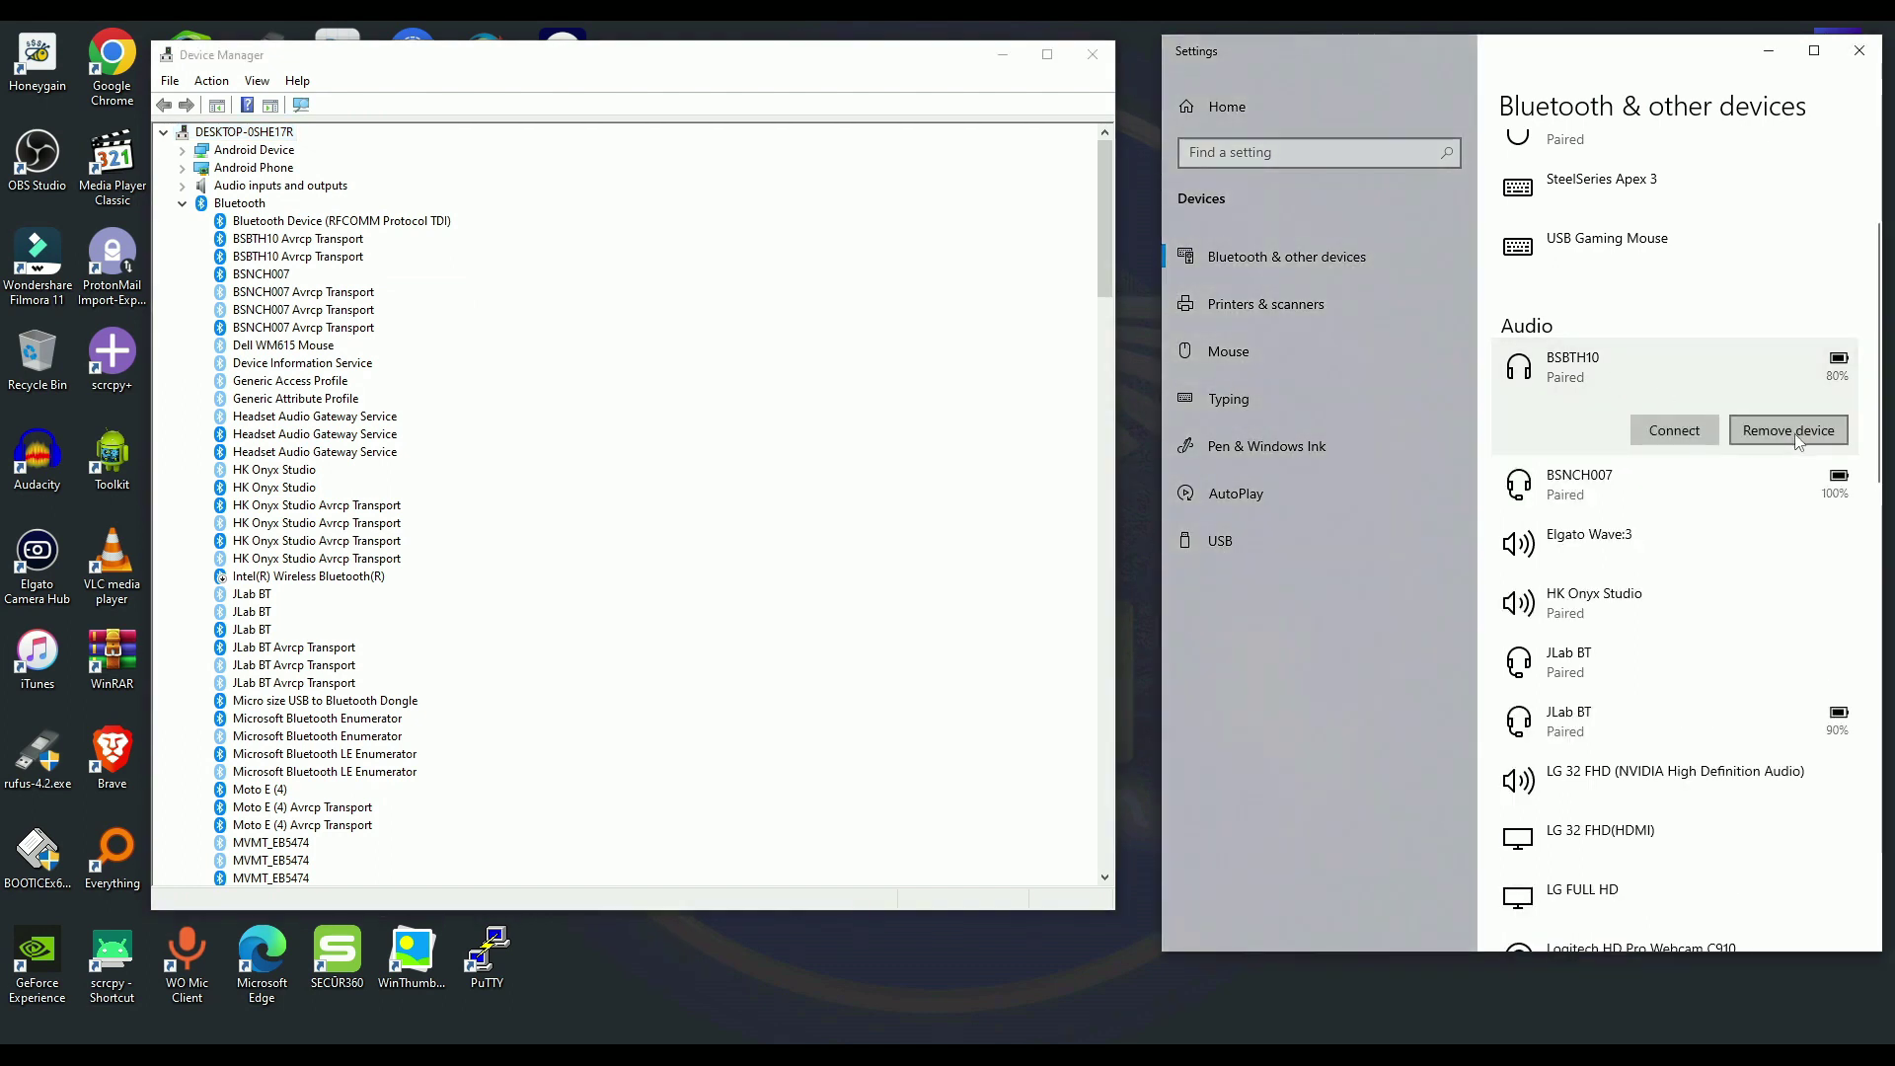
click(1774, 429)
click(1793, 381)
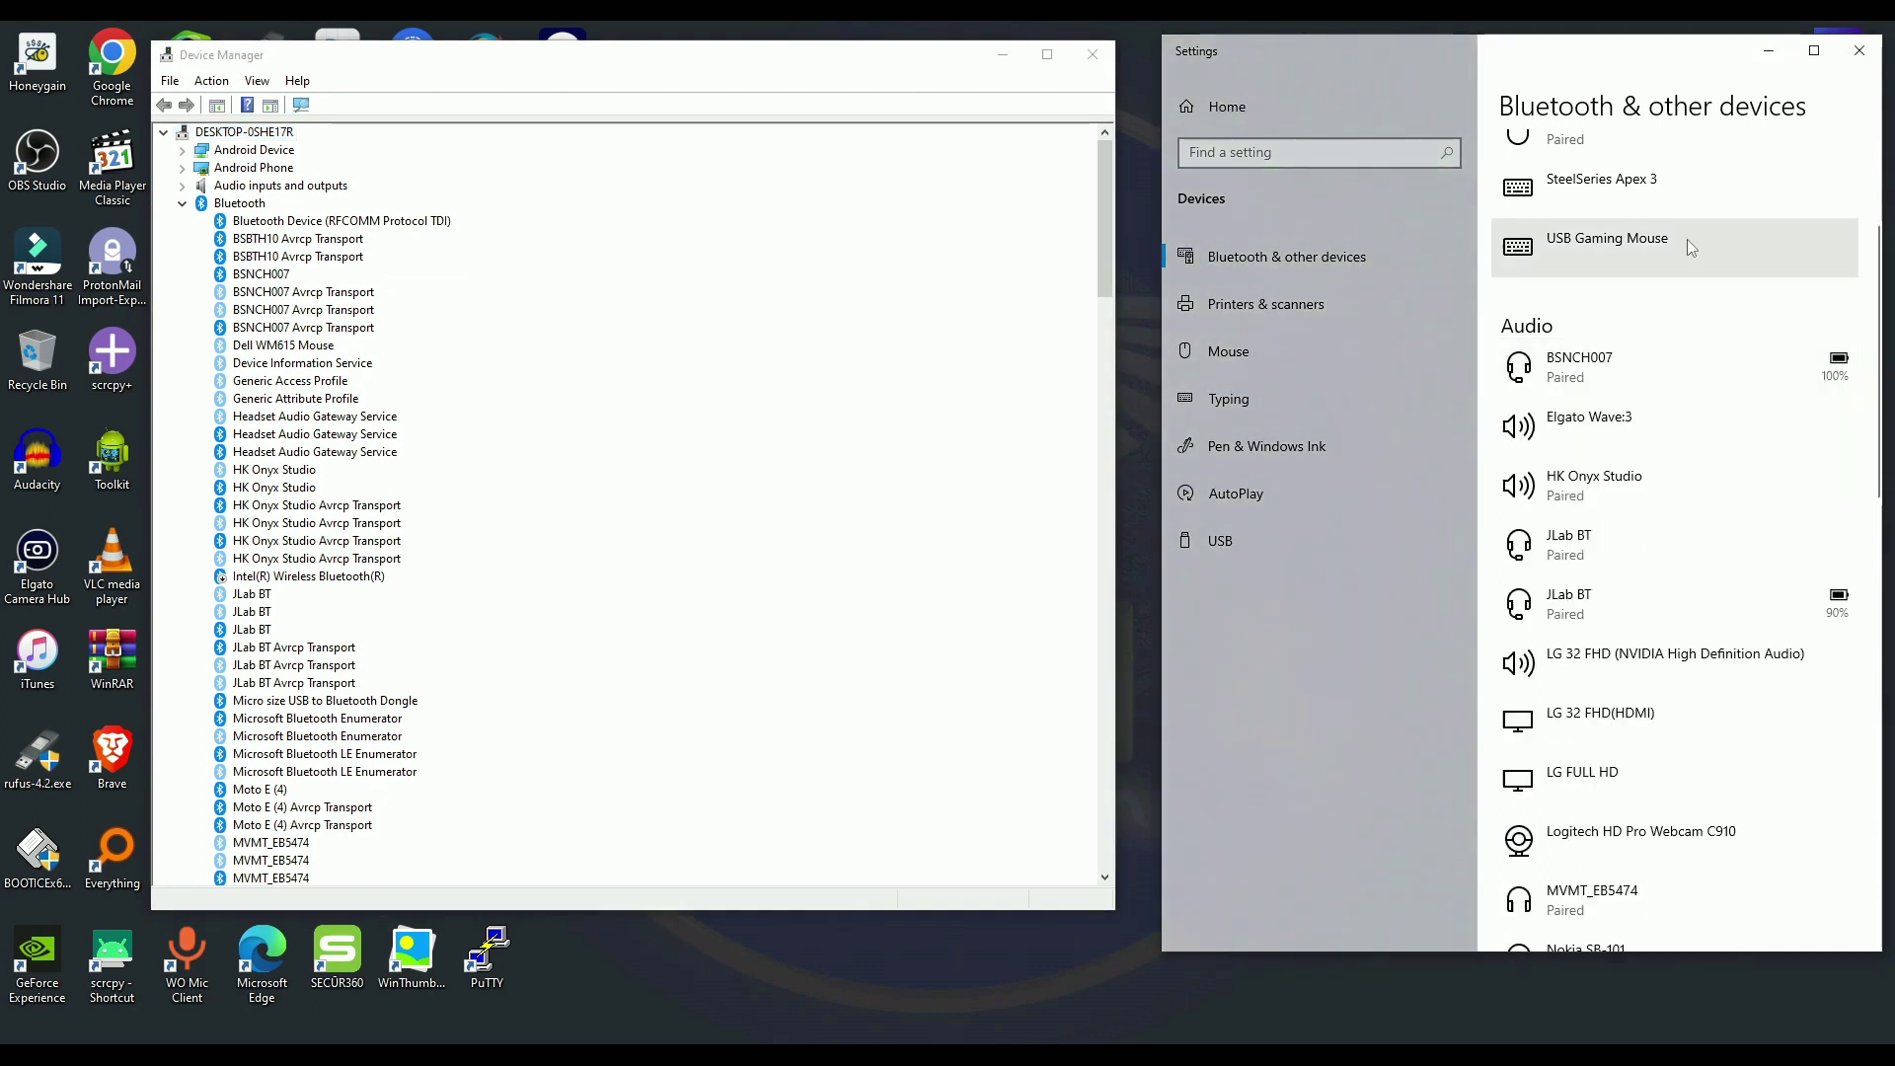
- Uninstall one BSNCH007 Avrcp Transport entry in Device Manager
click(1600, 391)
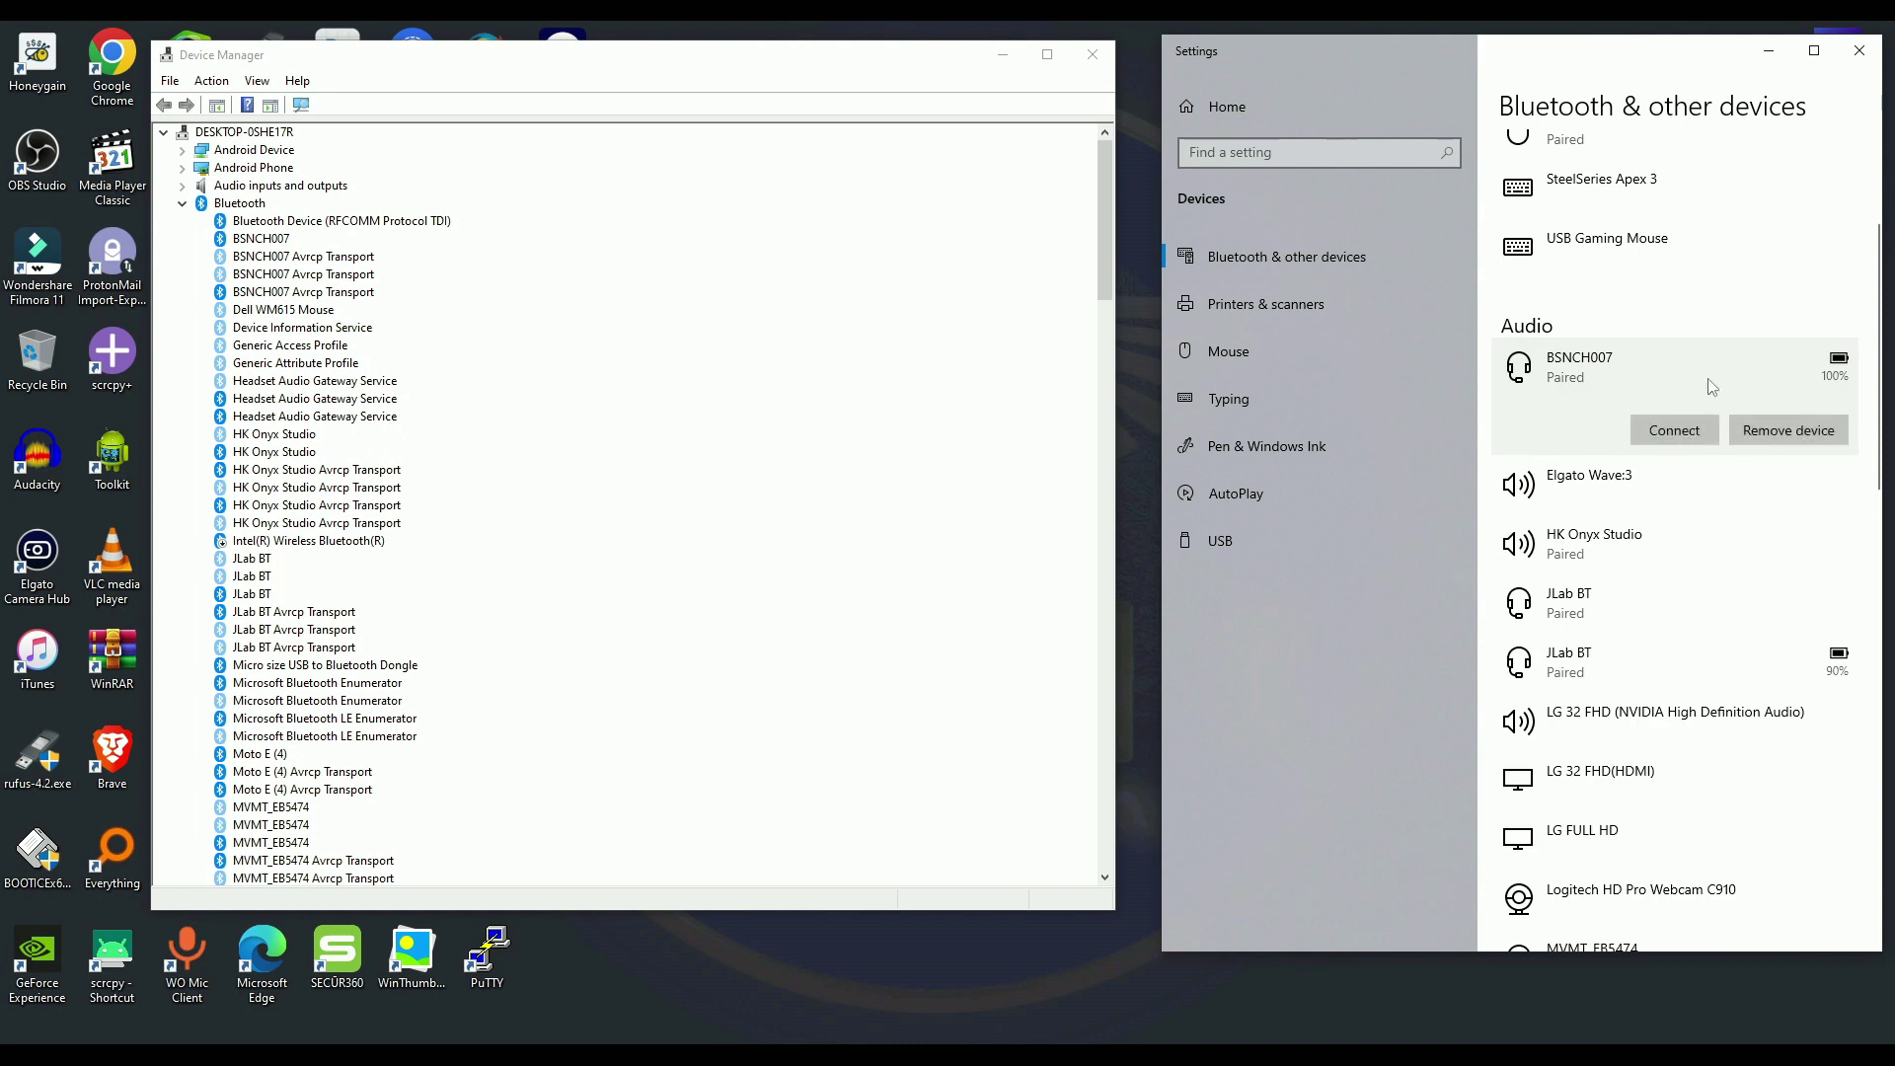
click(296, 256)
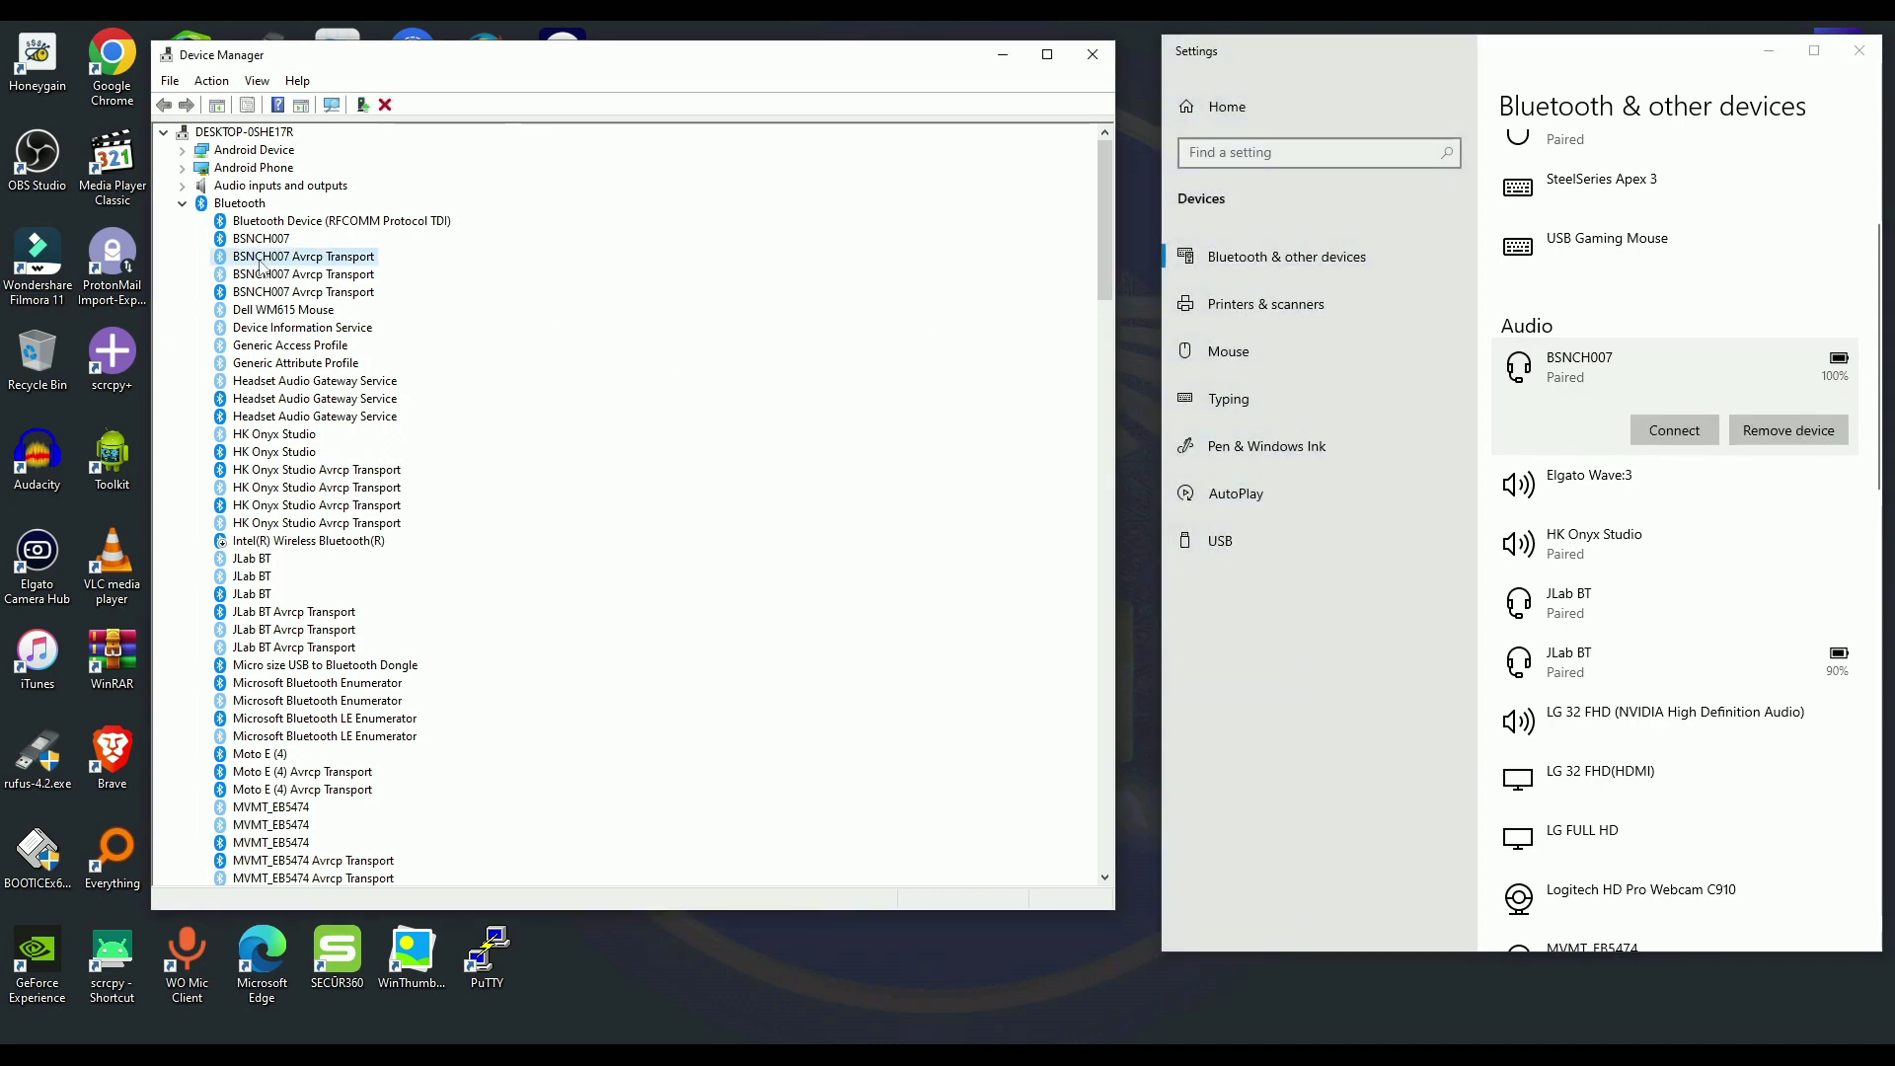
key(Delete)
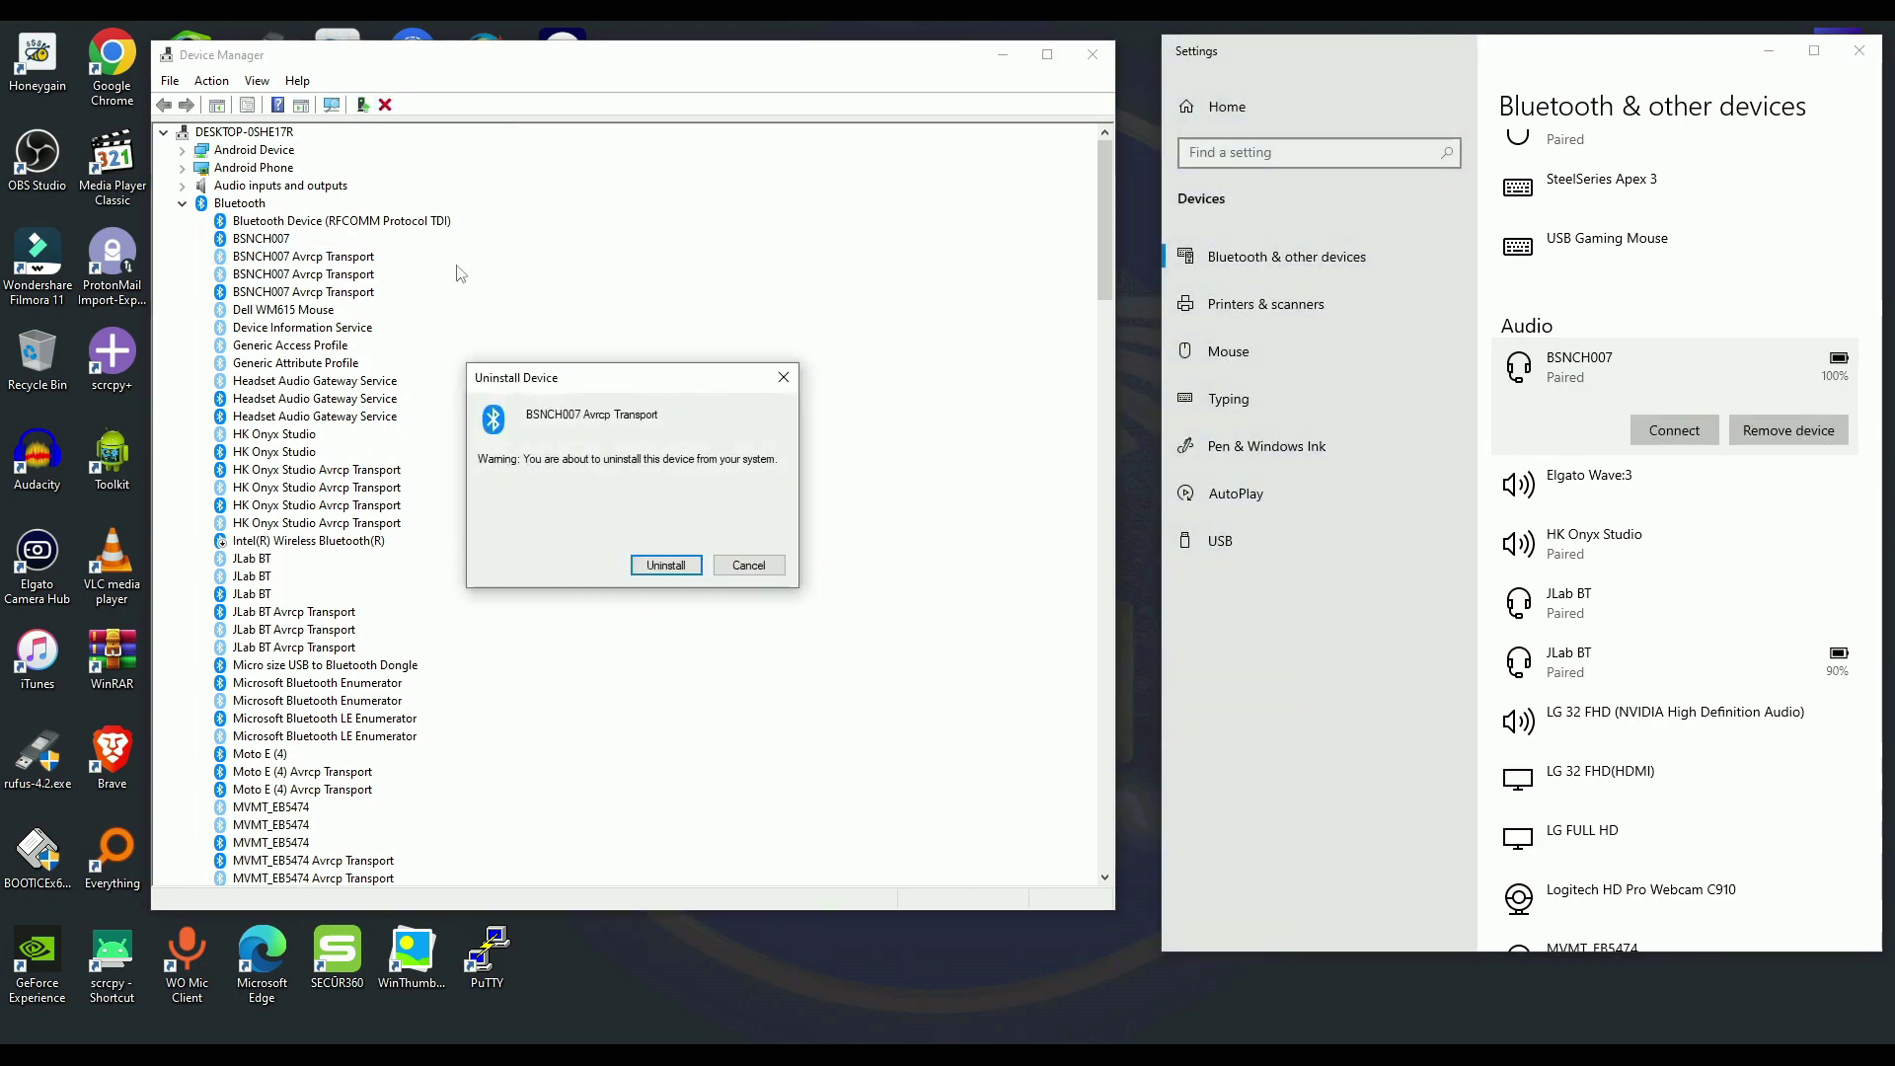
click(666, 564)
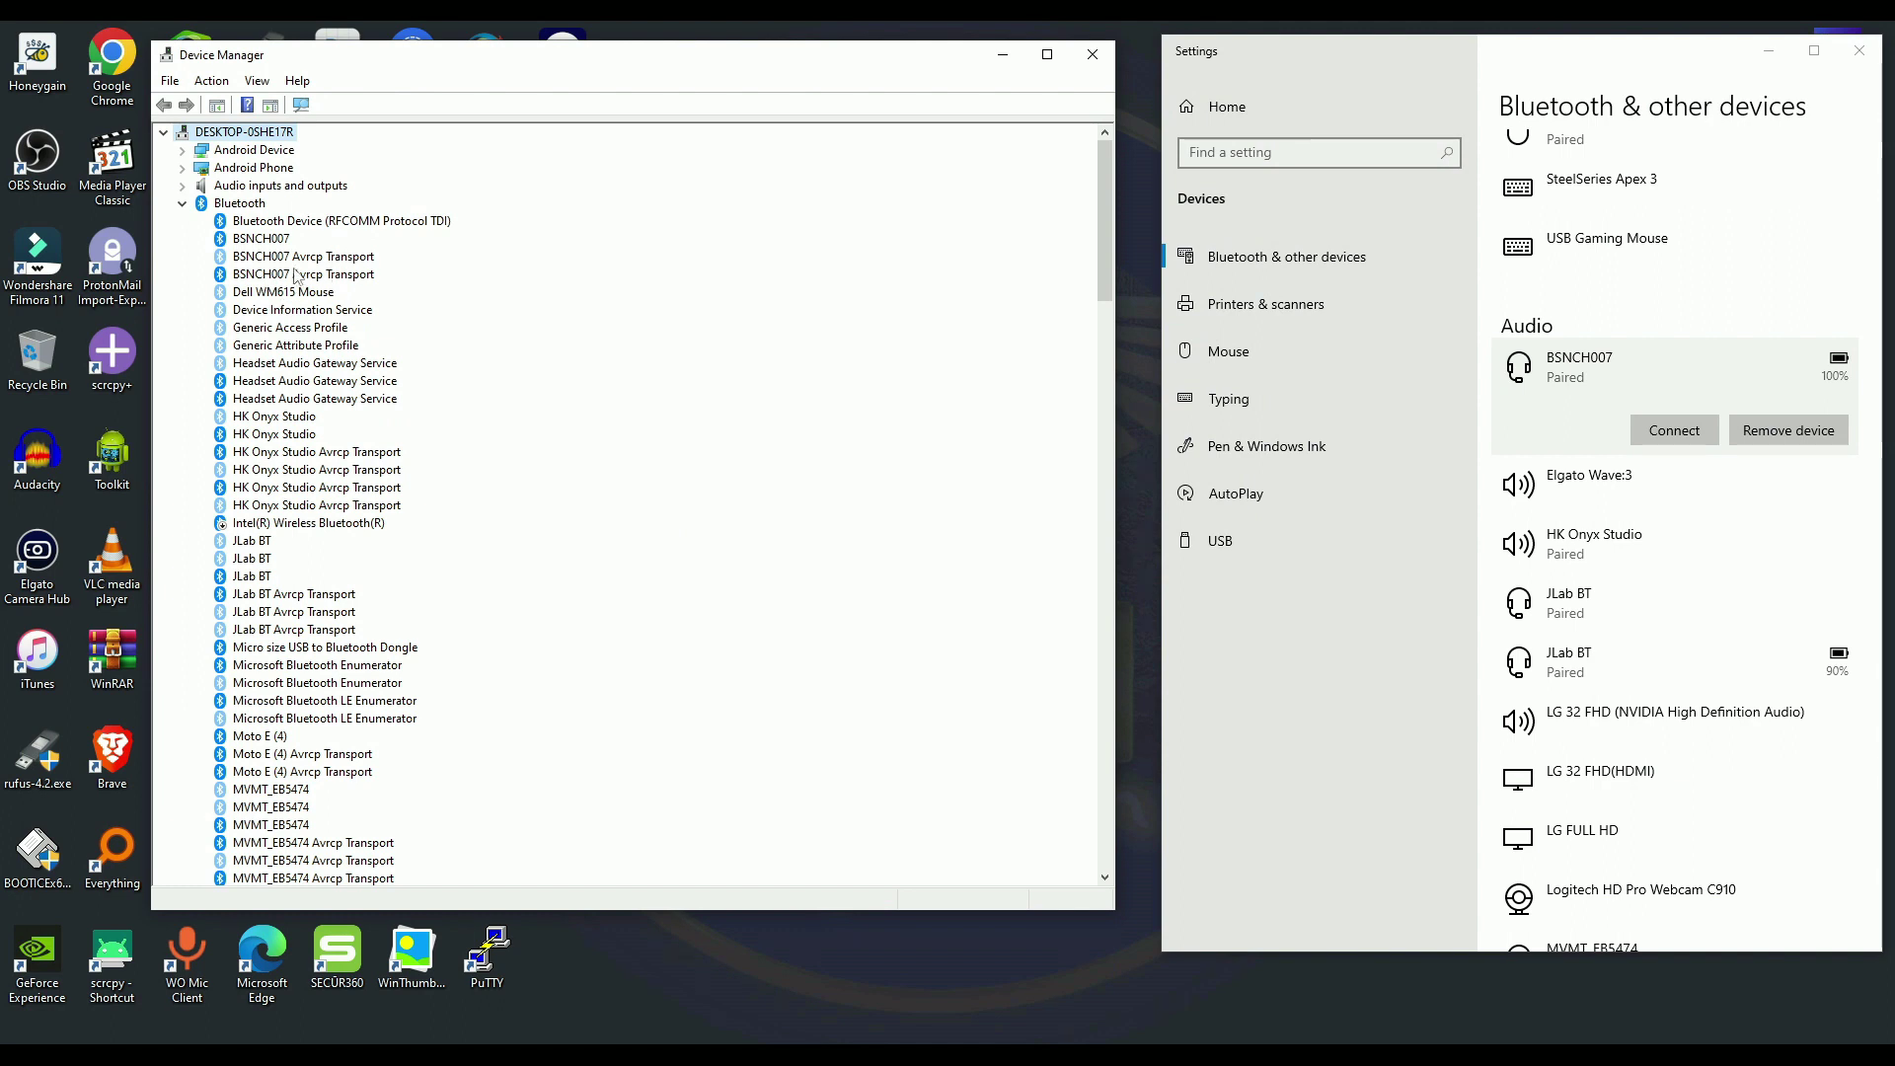
- Uninstall the BSNCH007 device and another of its Avrcp Transport entries
click(275, 240)
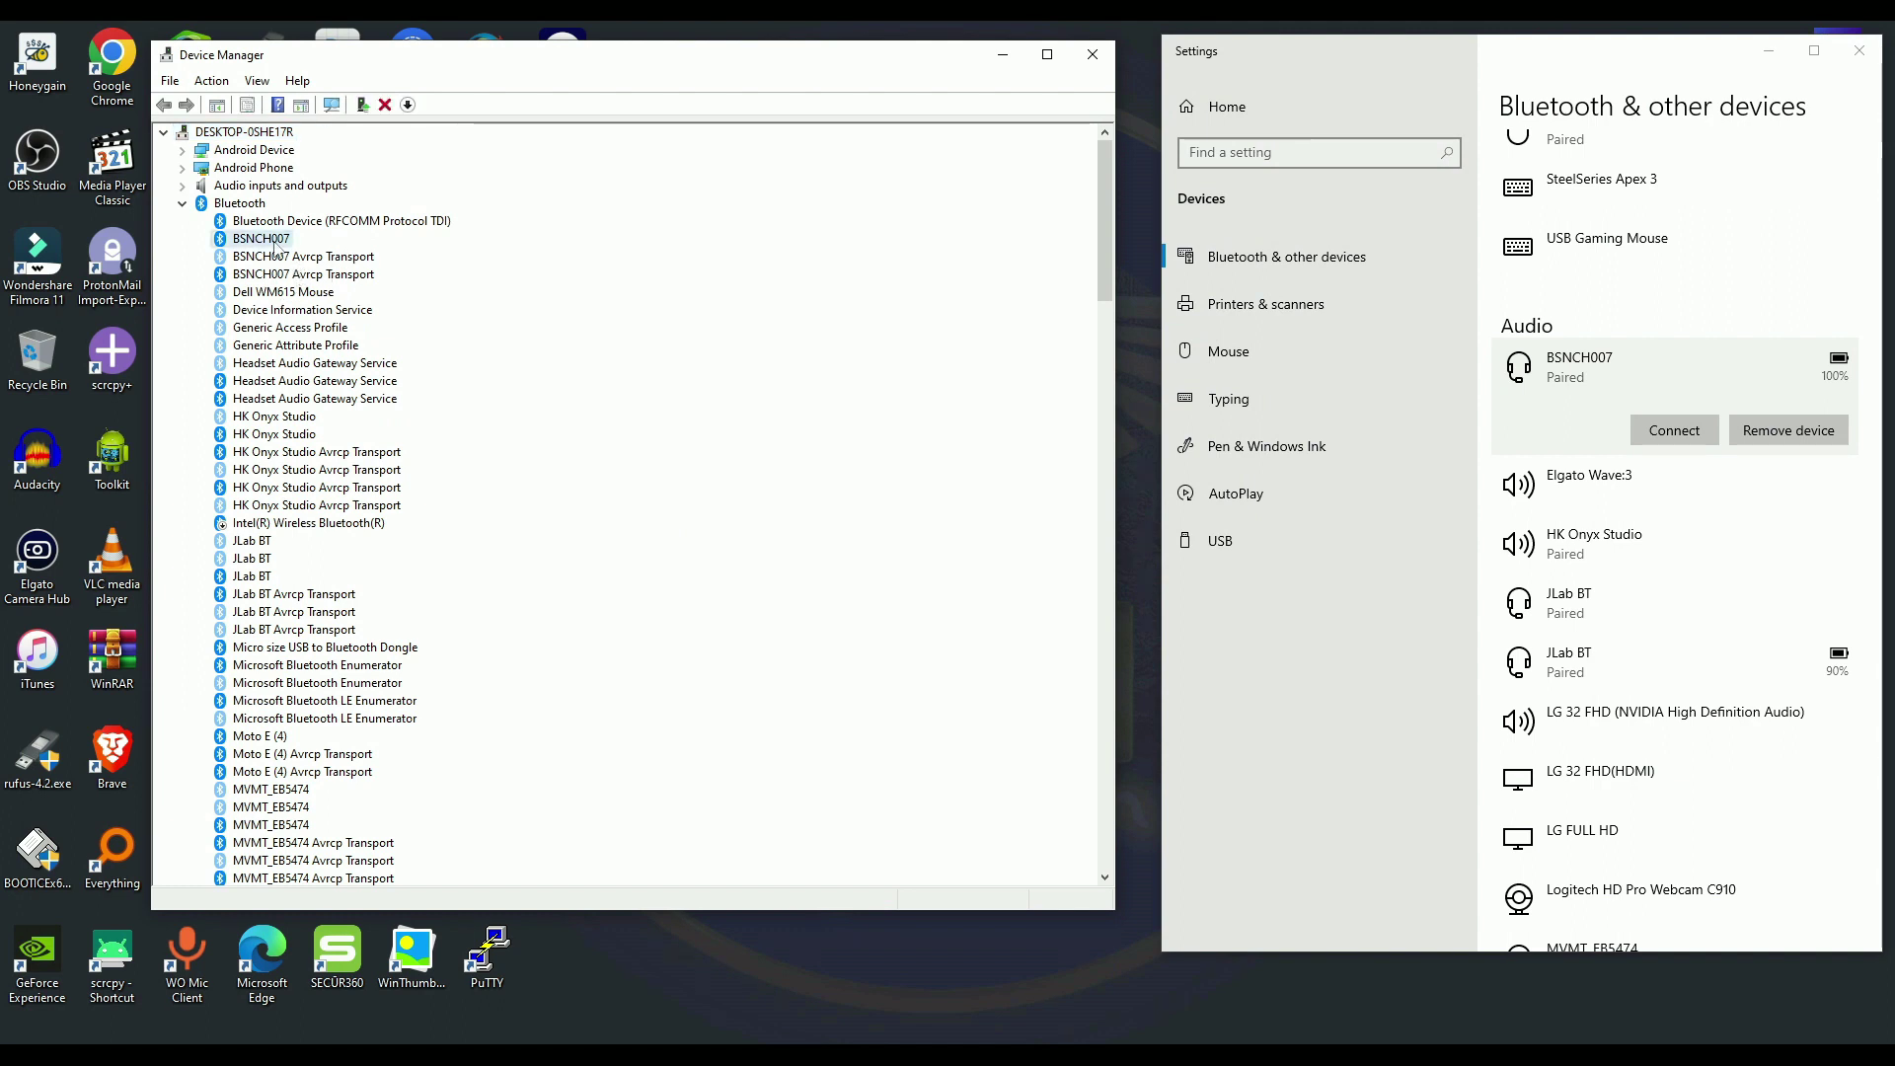
click(385, 104)
click(666, 564)
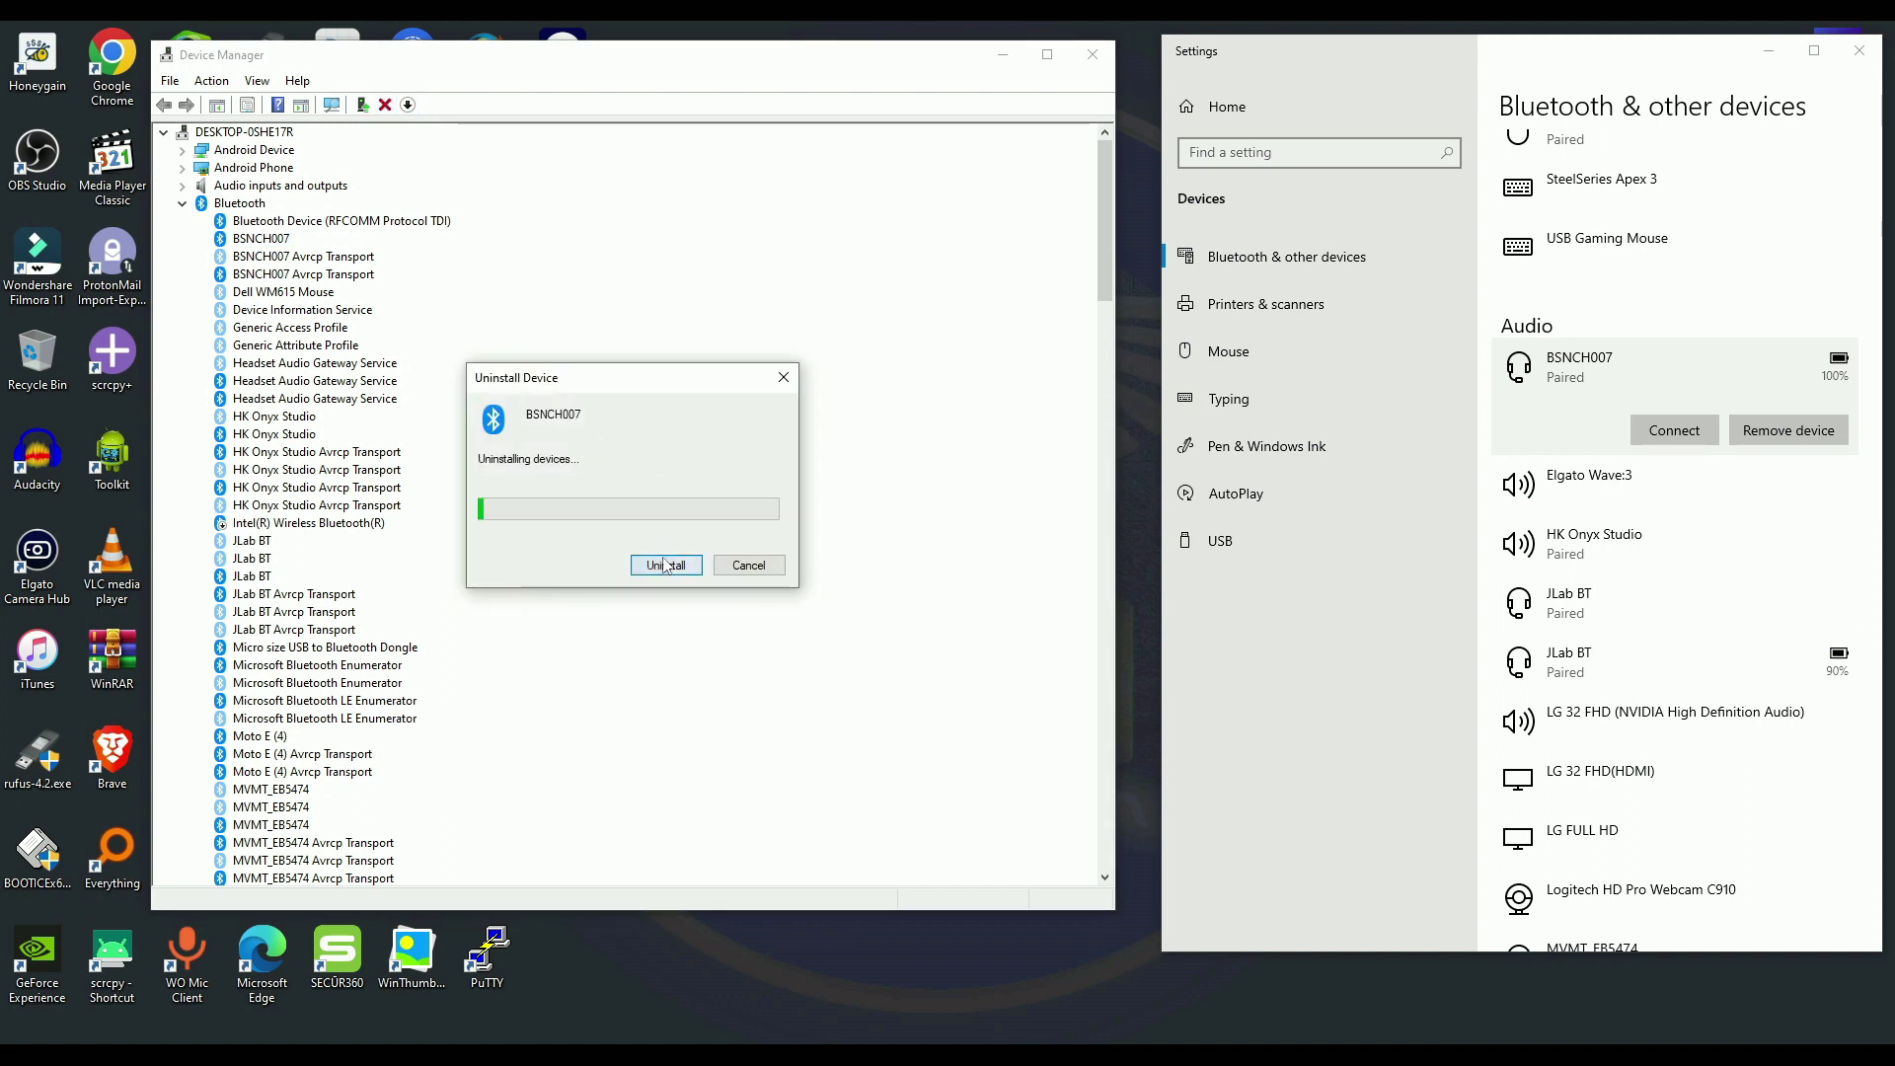
click(385, 104)
click(661, 559)
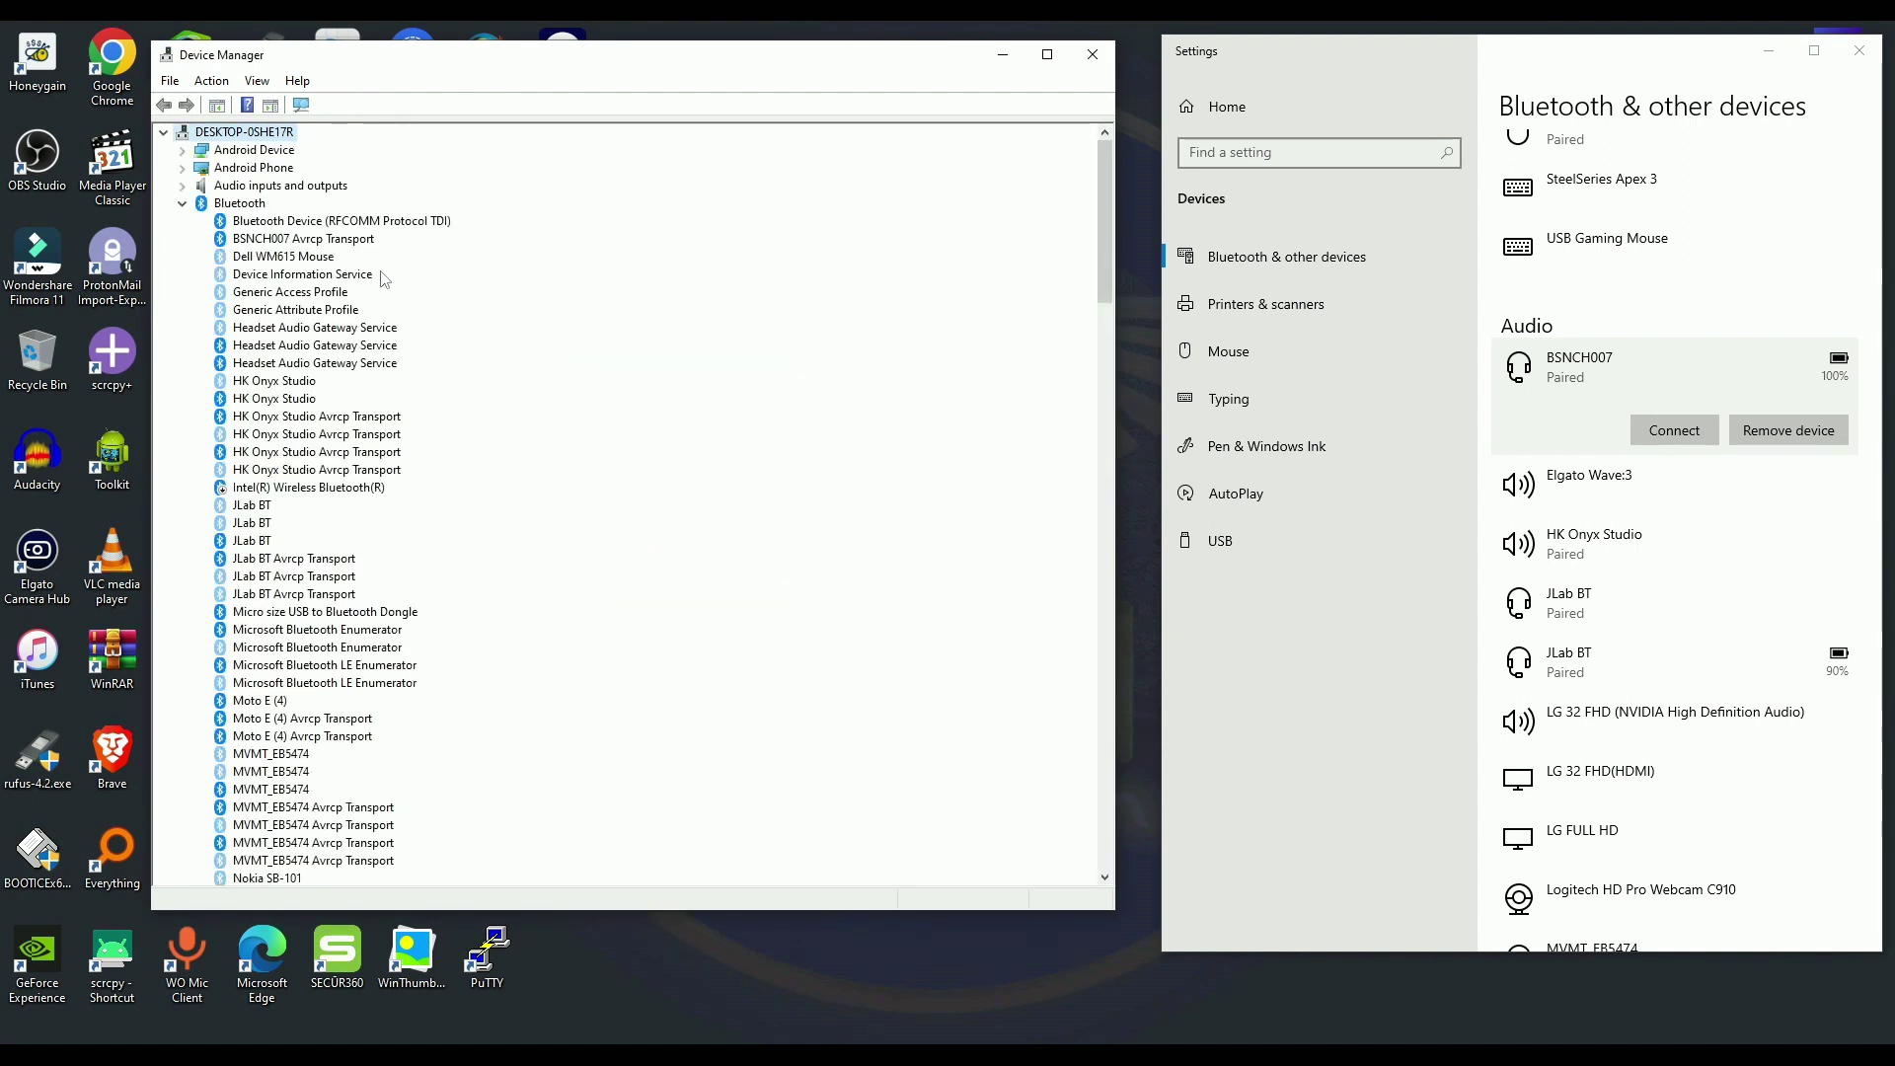
click(334, 240)
- Uninstall the last BSNCH007 Avrcp Transport and remove BSNCH007 from Settings
click(385, 104)
click(666, 563)
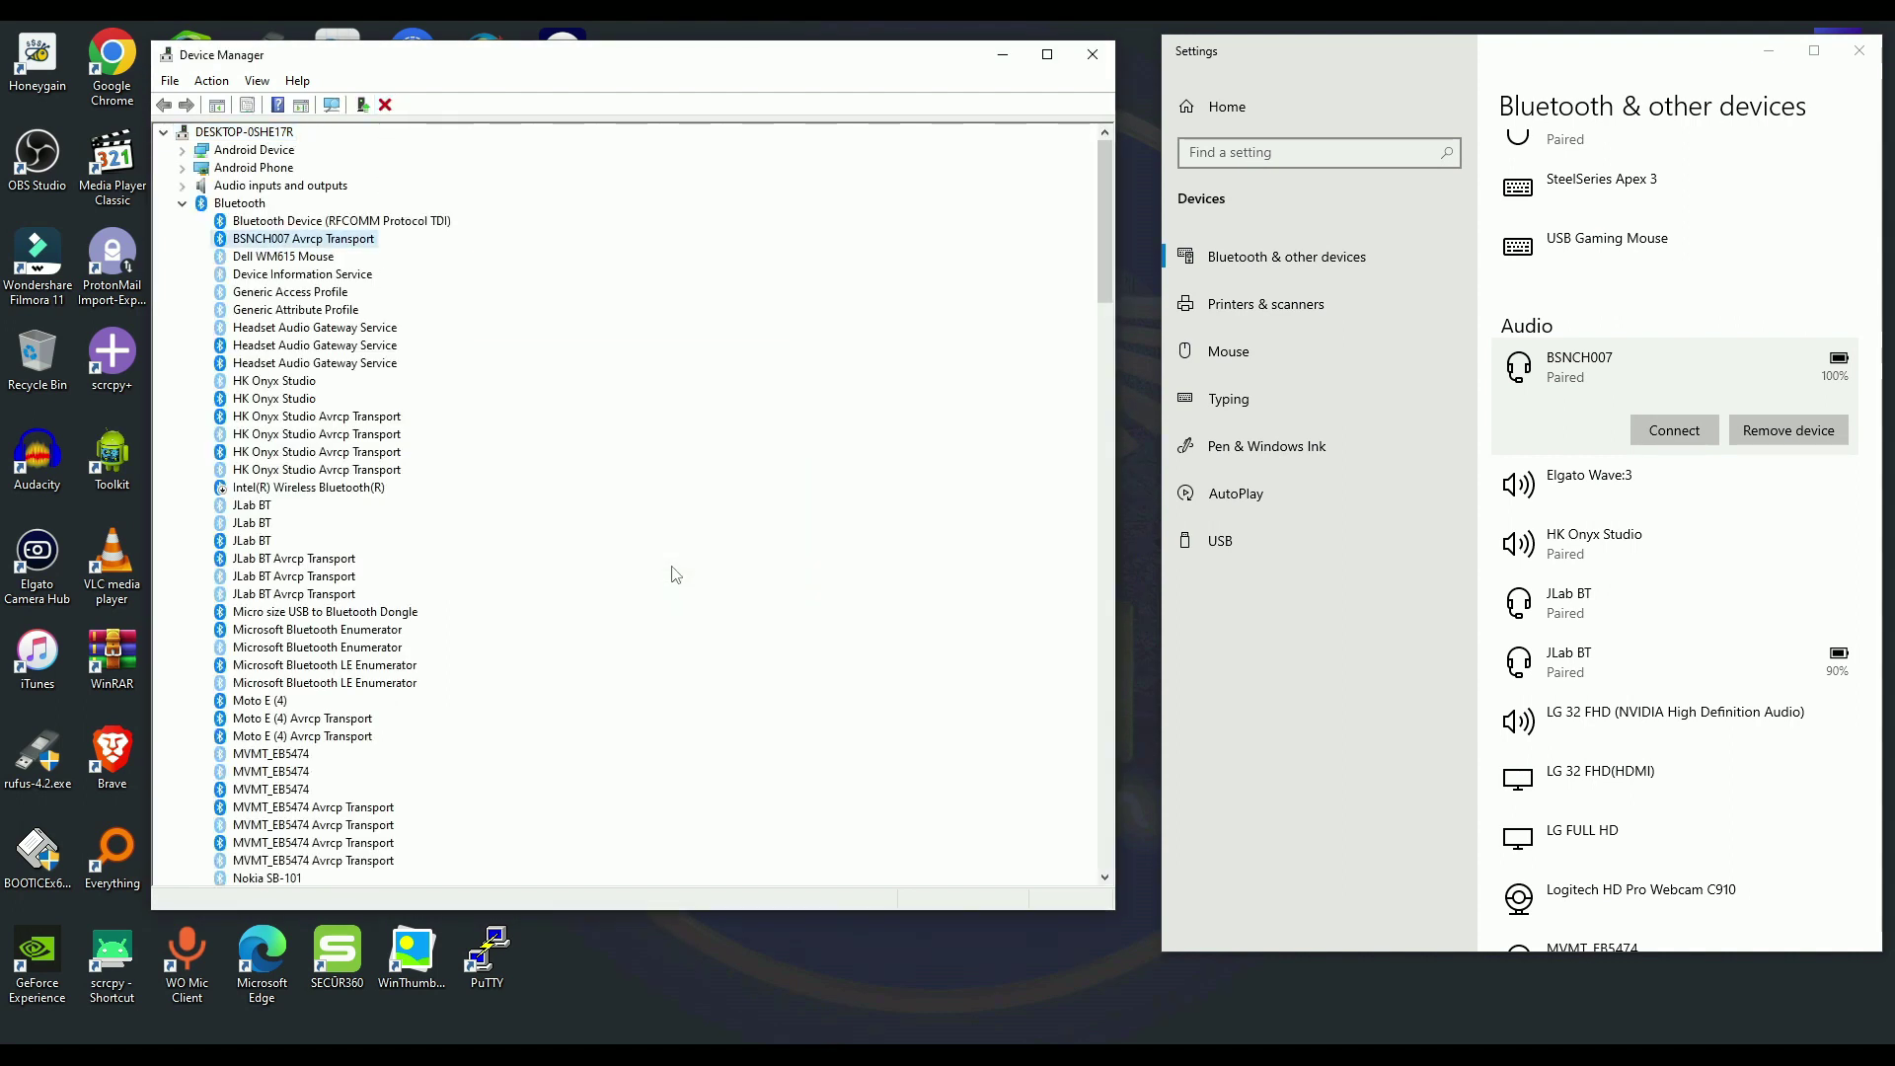
click(1788, 430)
click(1808, 367)
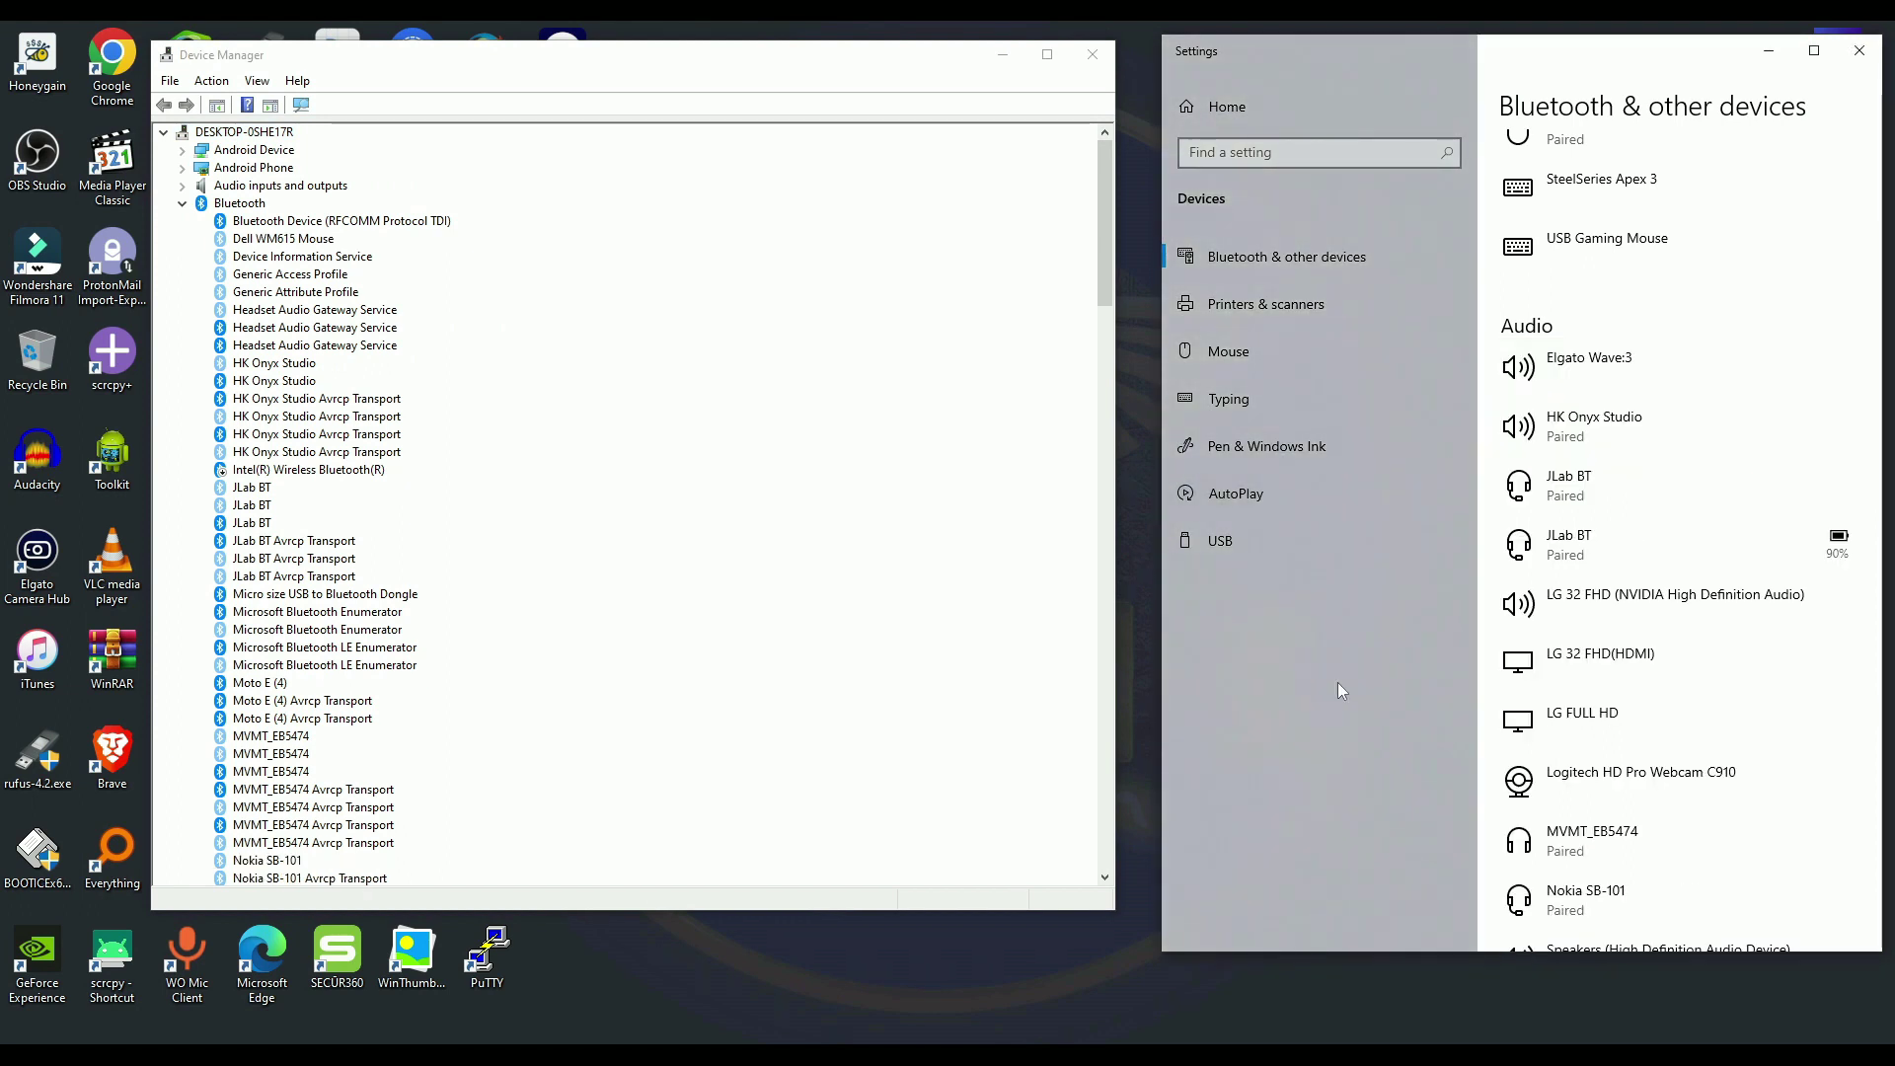
- Uninstall all JLab BT and JLab BT Avrcp Transport entries, then try removing a JLab BT headset
click(269, 493)
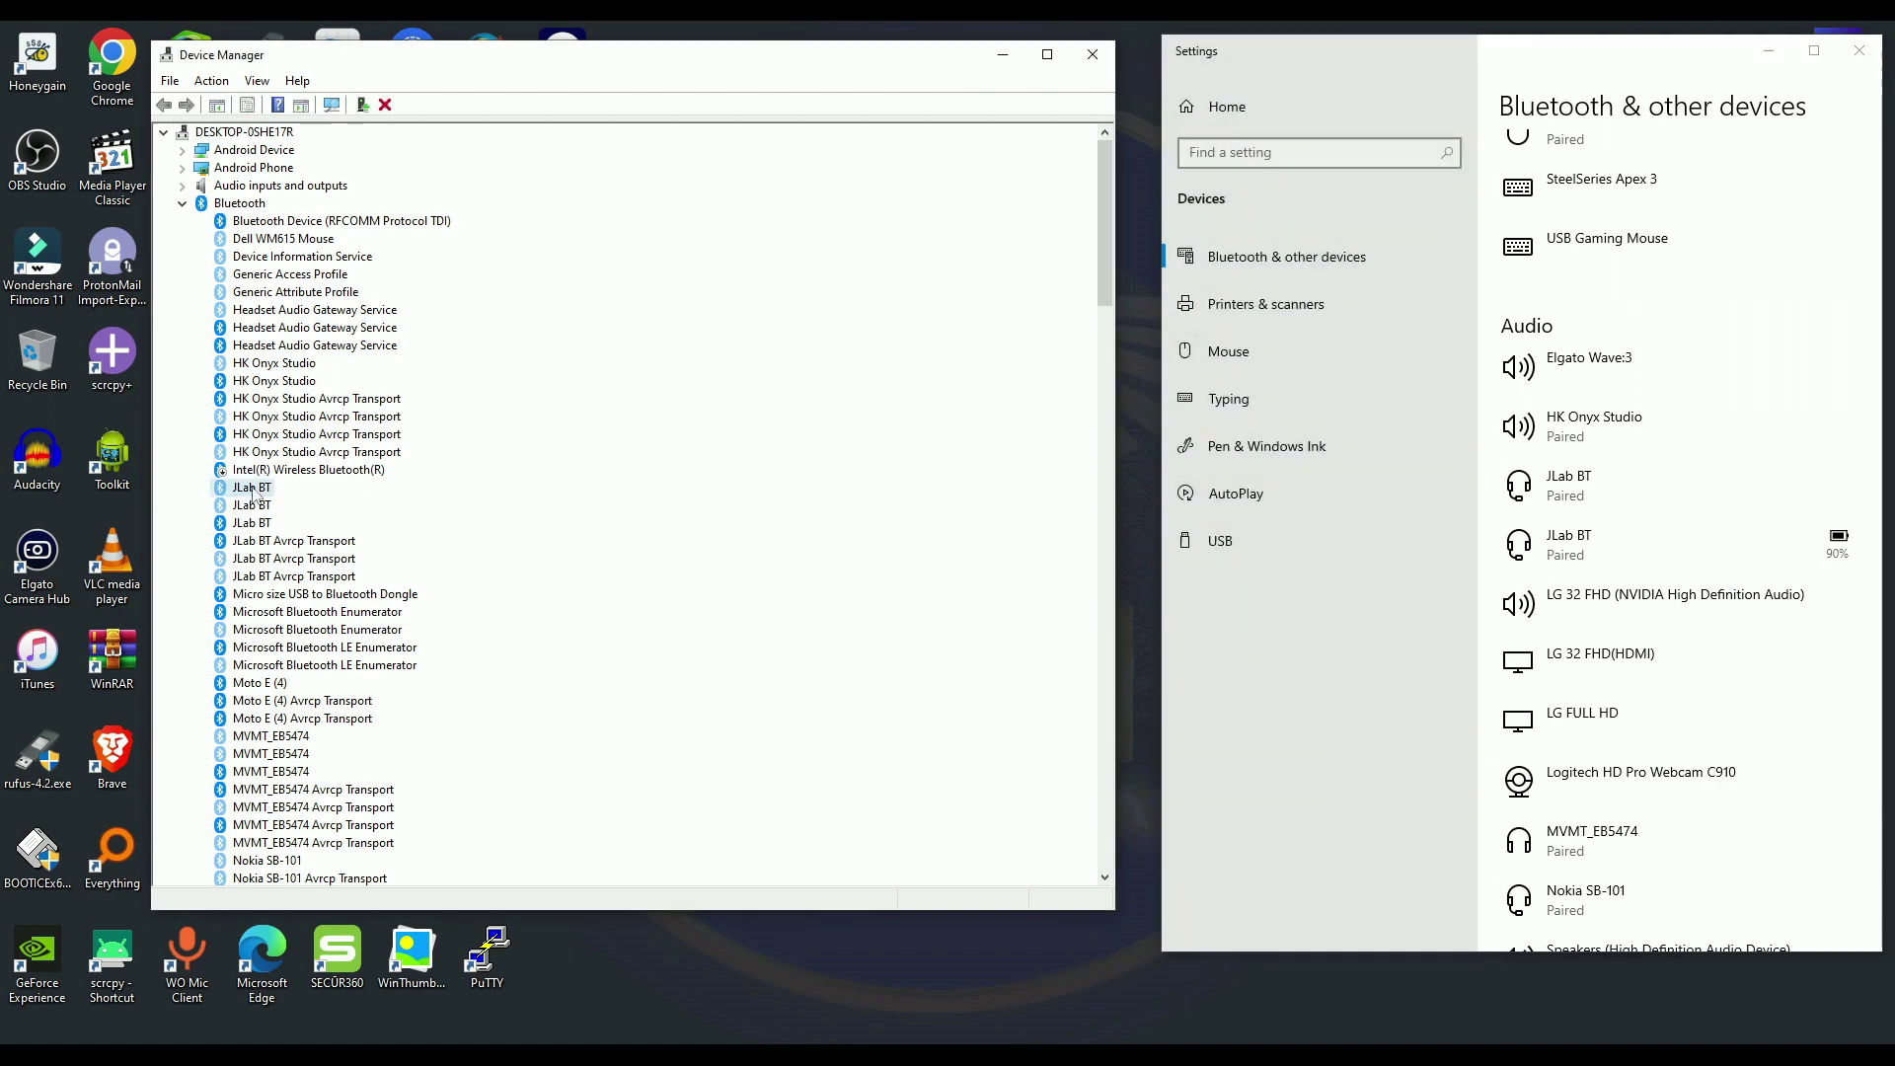
click(271, 494)
key(Delete)
click(671, 565)
key(Delete)
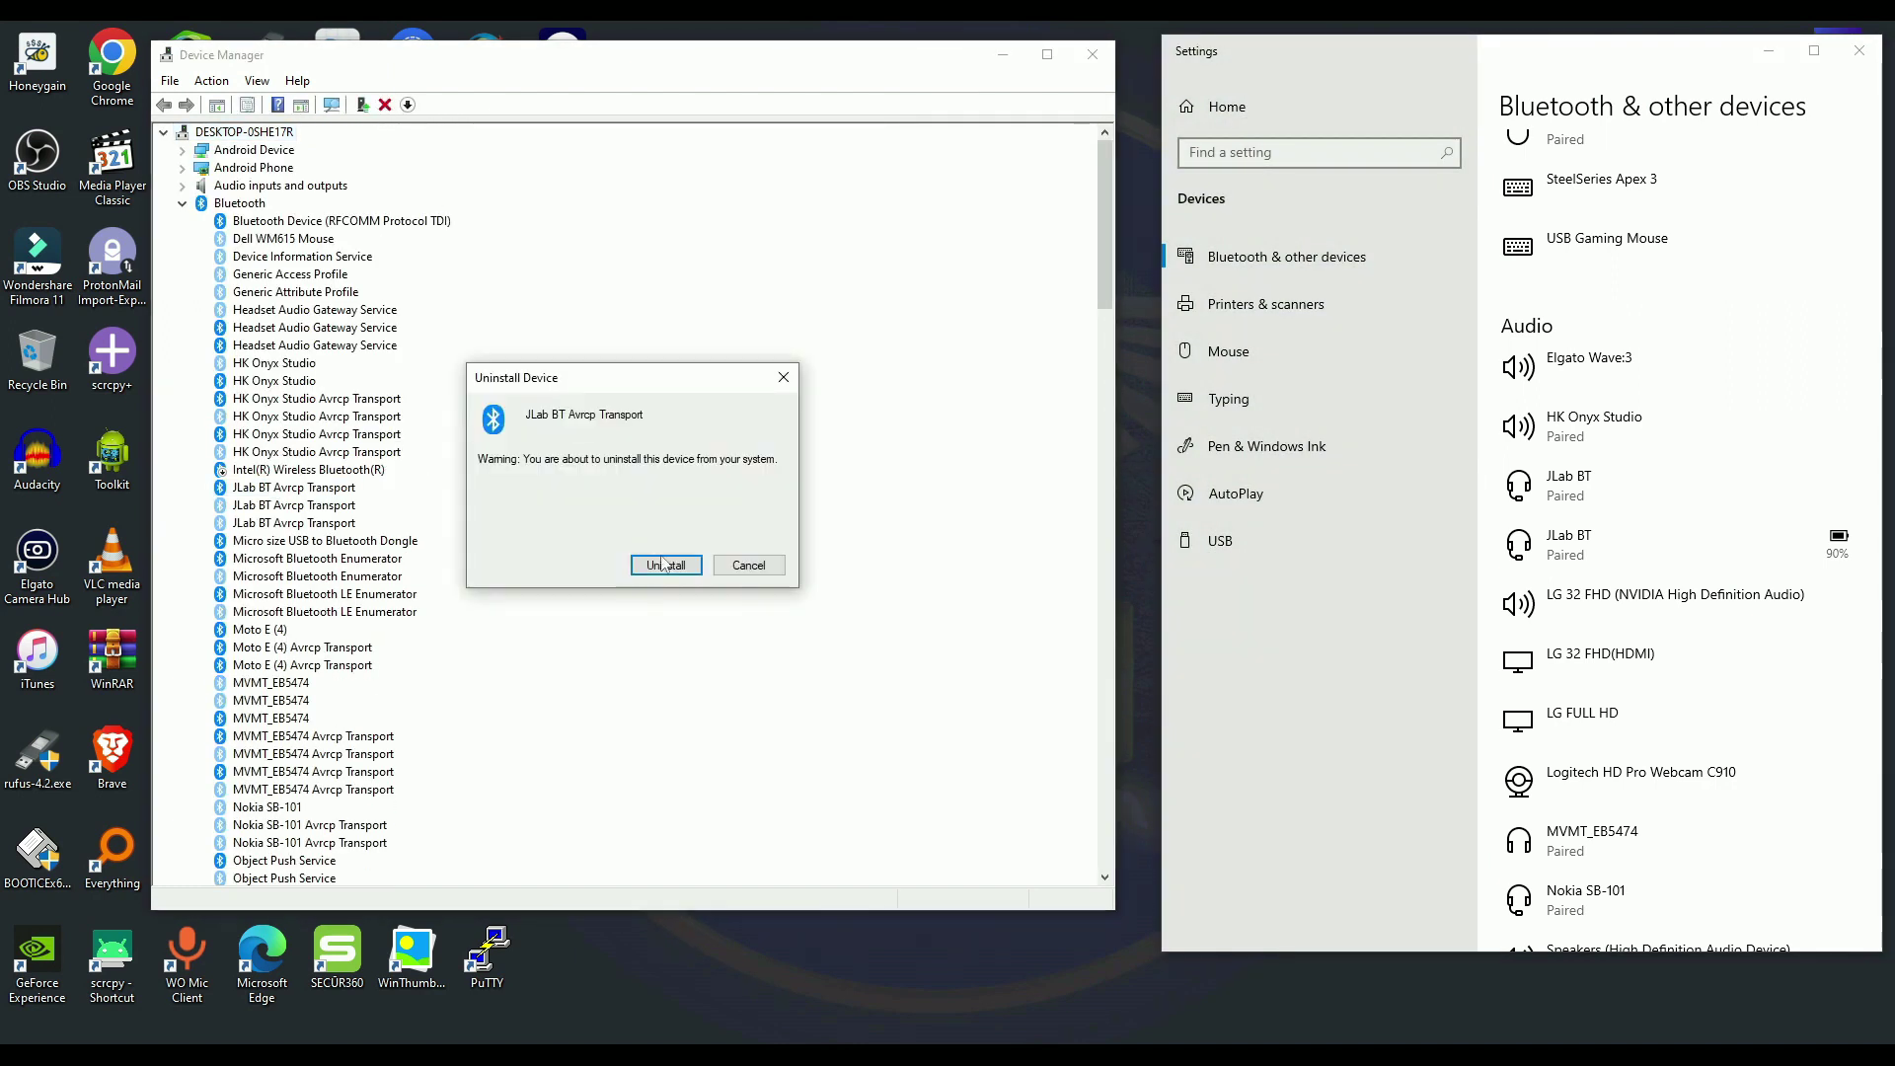
click(671, 564)
key(Delete)
click(671, 565)
key(Delete)
click(671, 564)
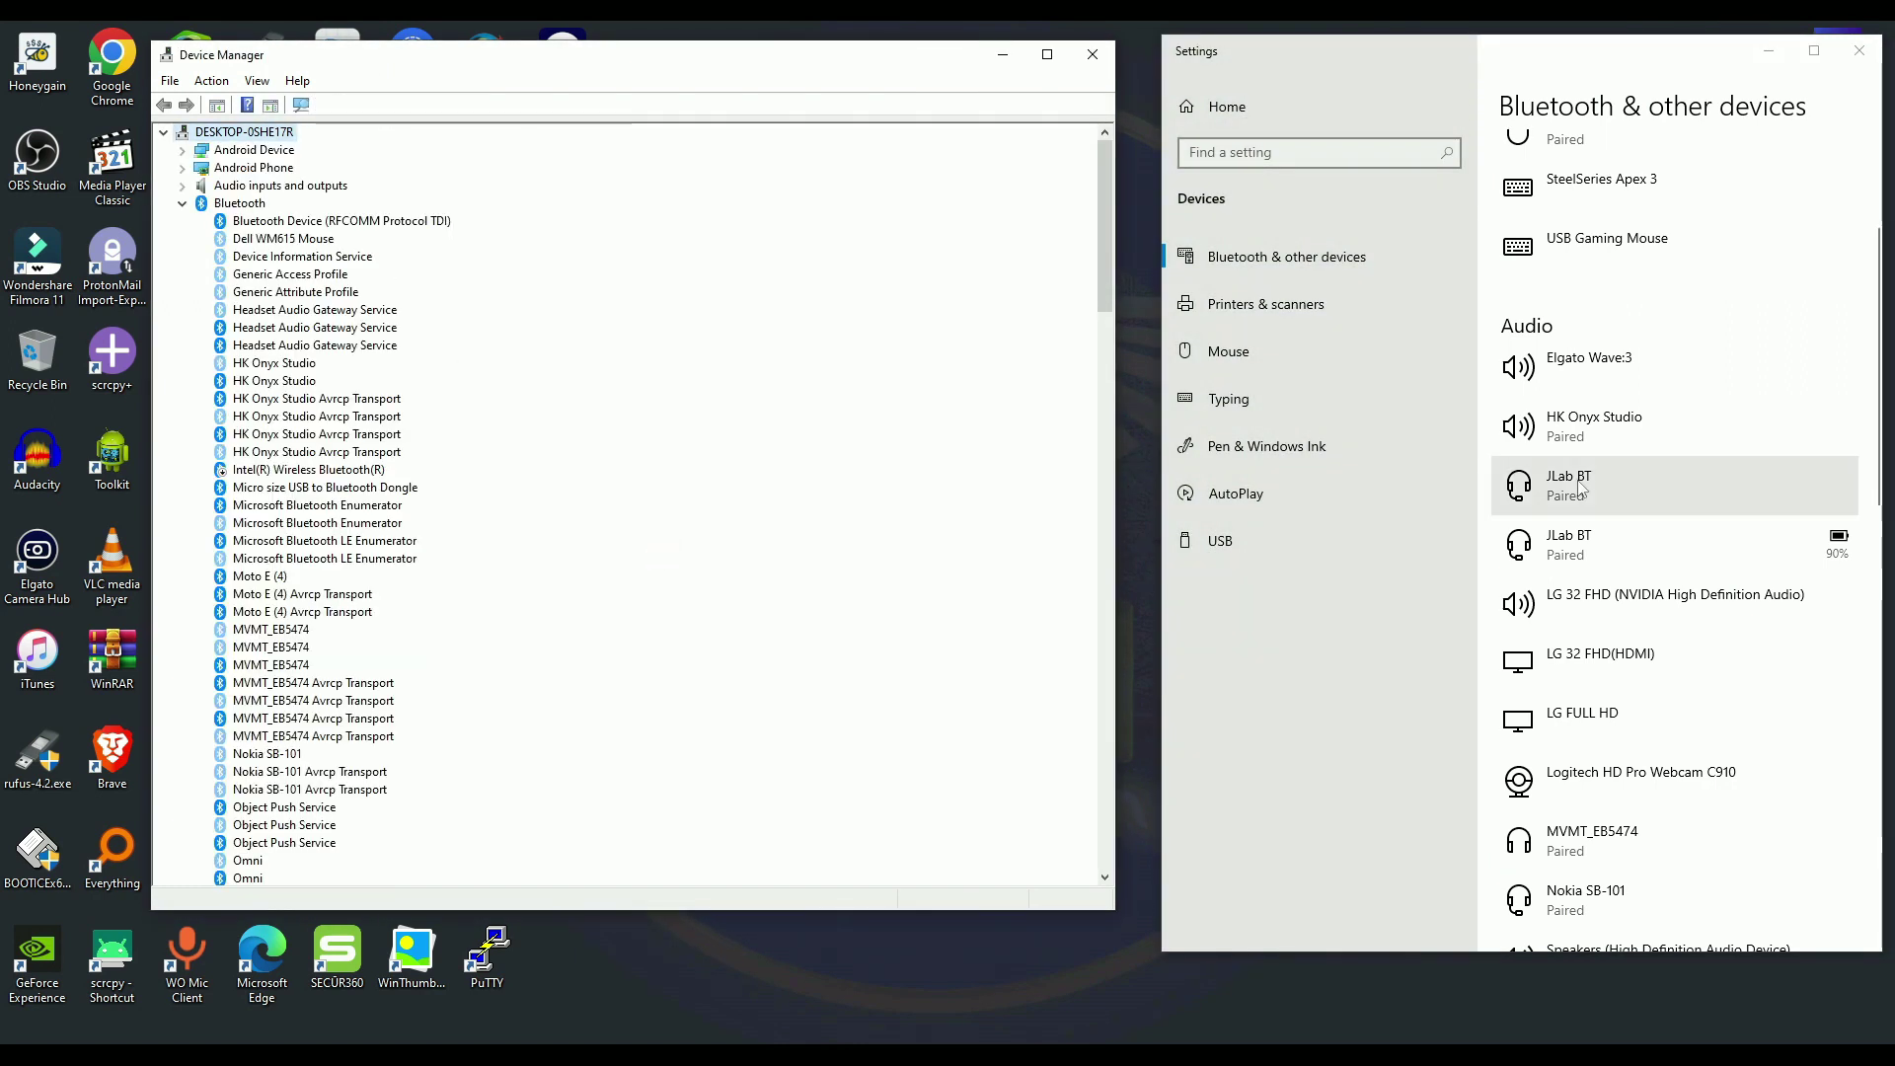
click(1629, 486)
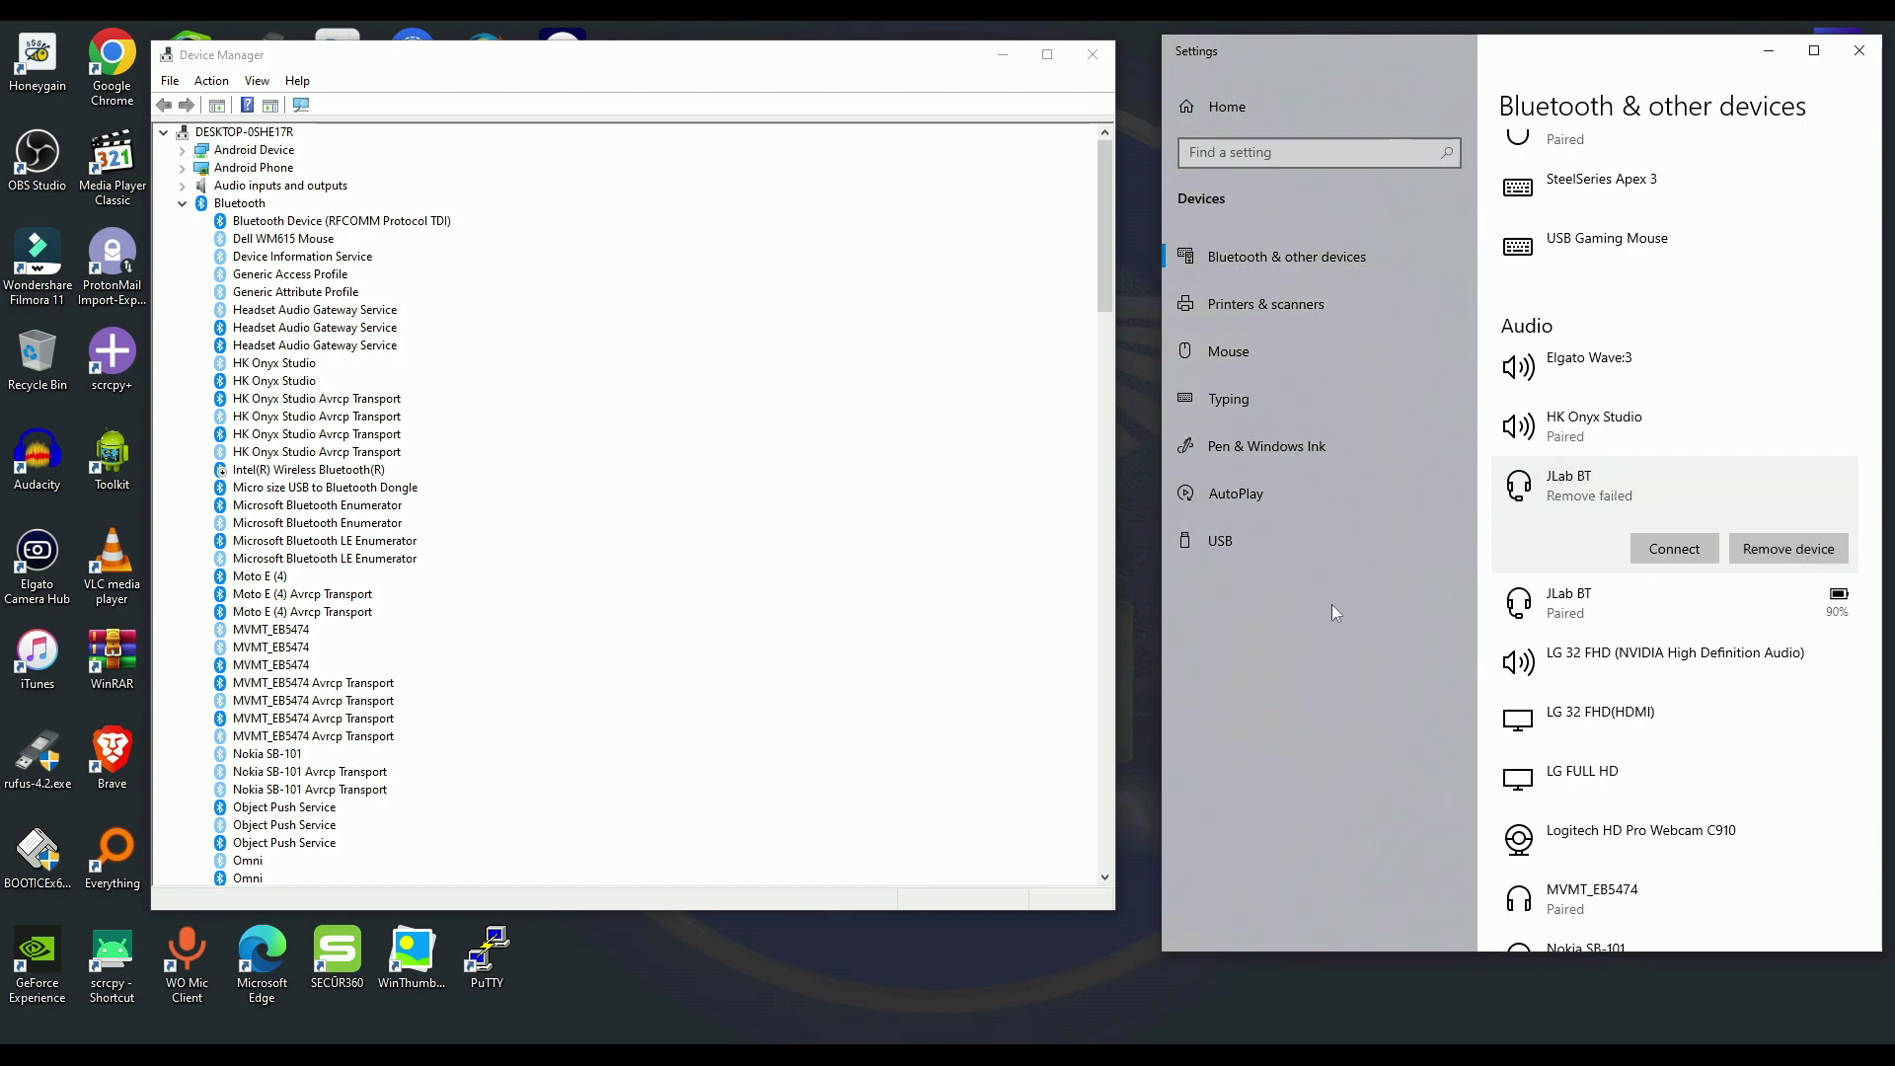
- Uninstall the Headset Audio Gateway Service entries and the following Bluetooth entries
click(301, 309)
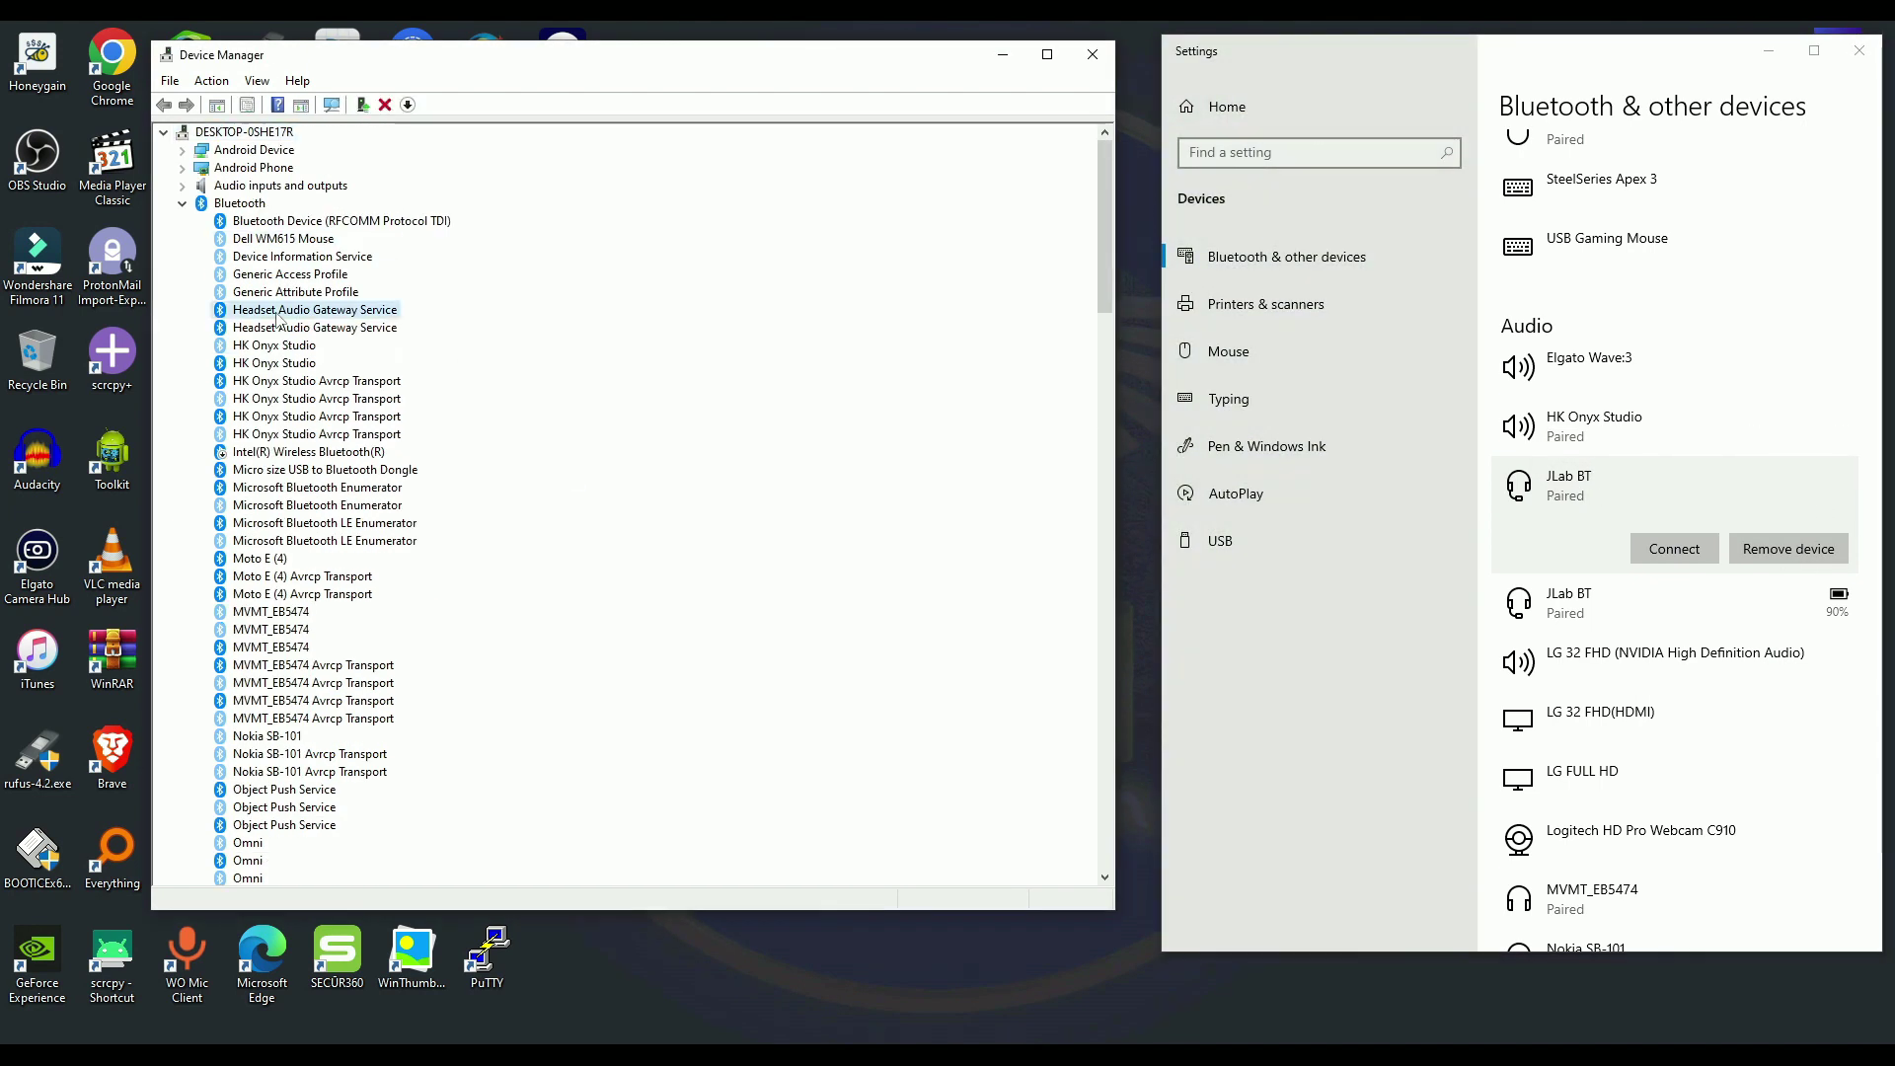
key(Delete)
click(656, 561)
click(386, 104)
click(665, 562)
key(Delete)
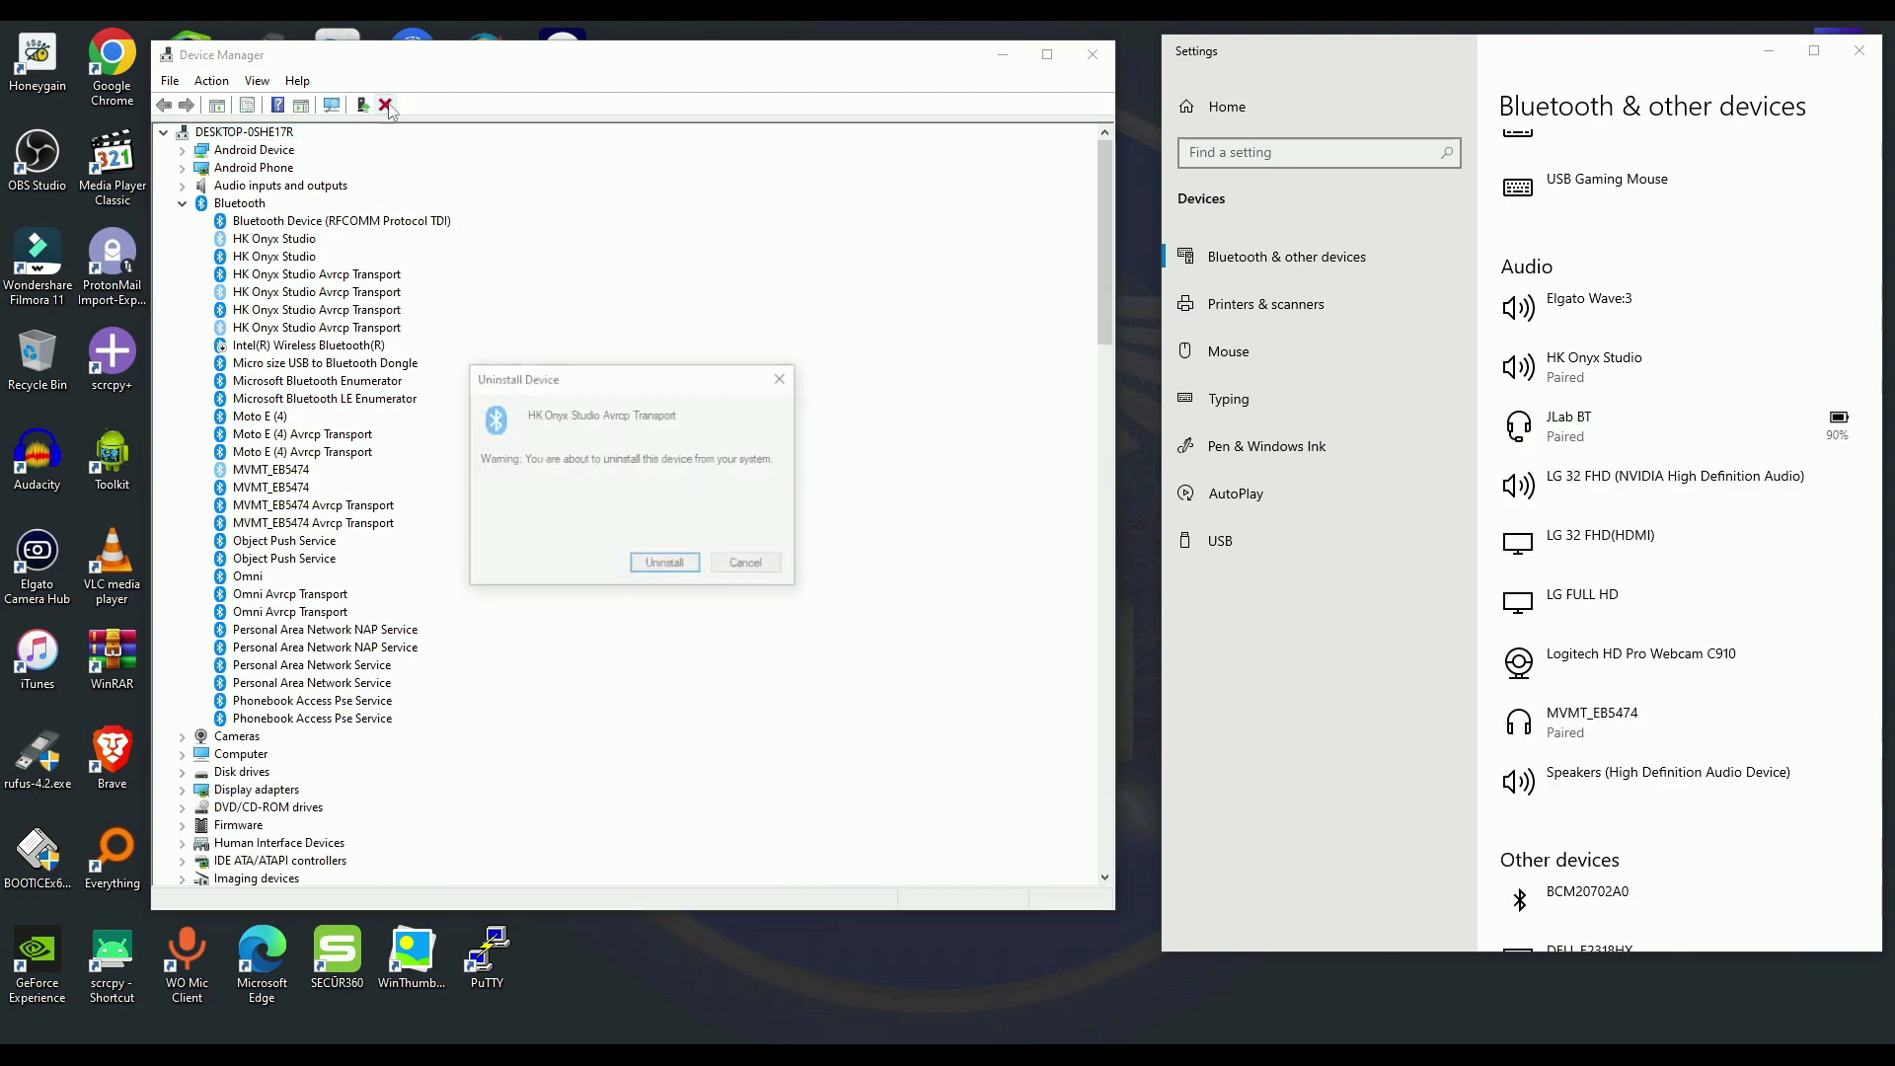
click(664, 563)
key(Delete)
click(661, 564)
- Uninstall HK Onyx Studio and its Avrcp Transport entries
key(Delete)
click(662, 564)
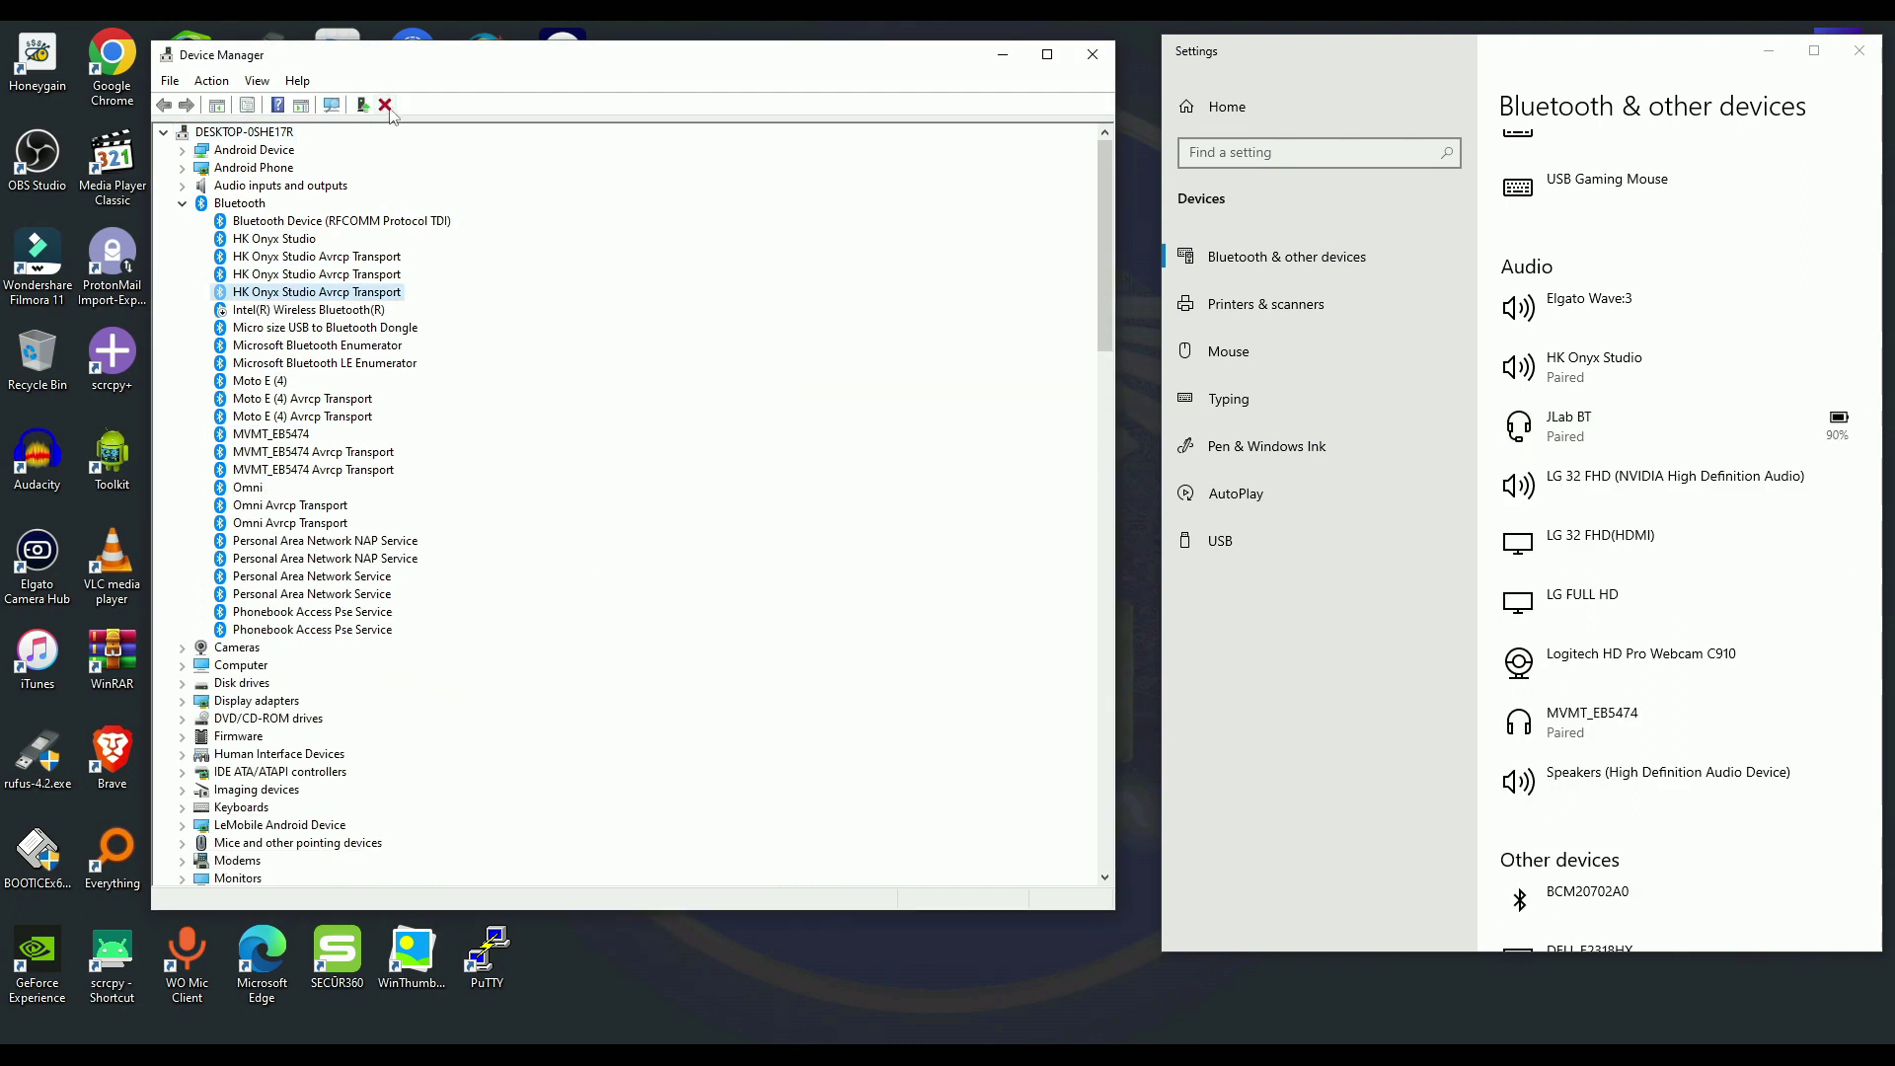
key(Delete)
click(661, 564)
key(Delete)
click(661, 564)
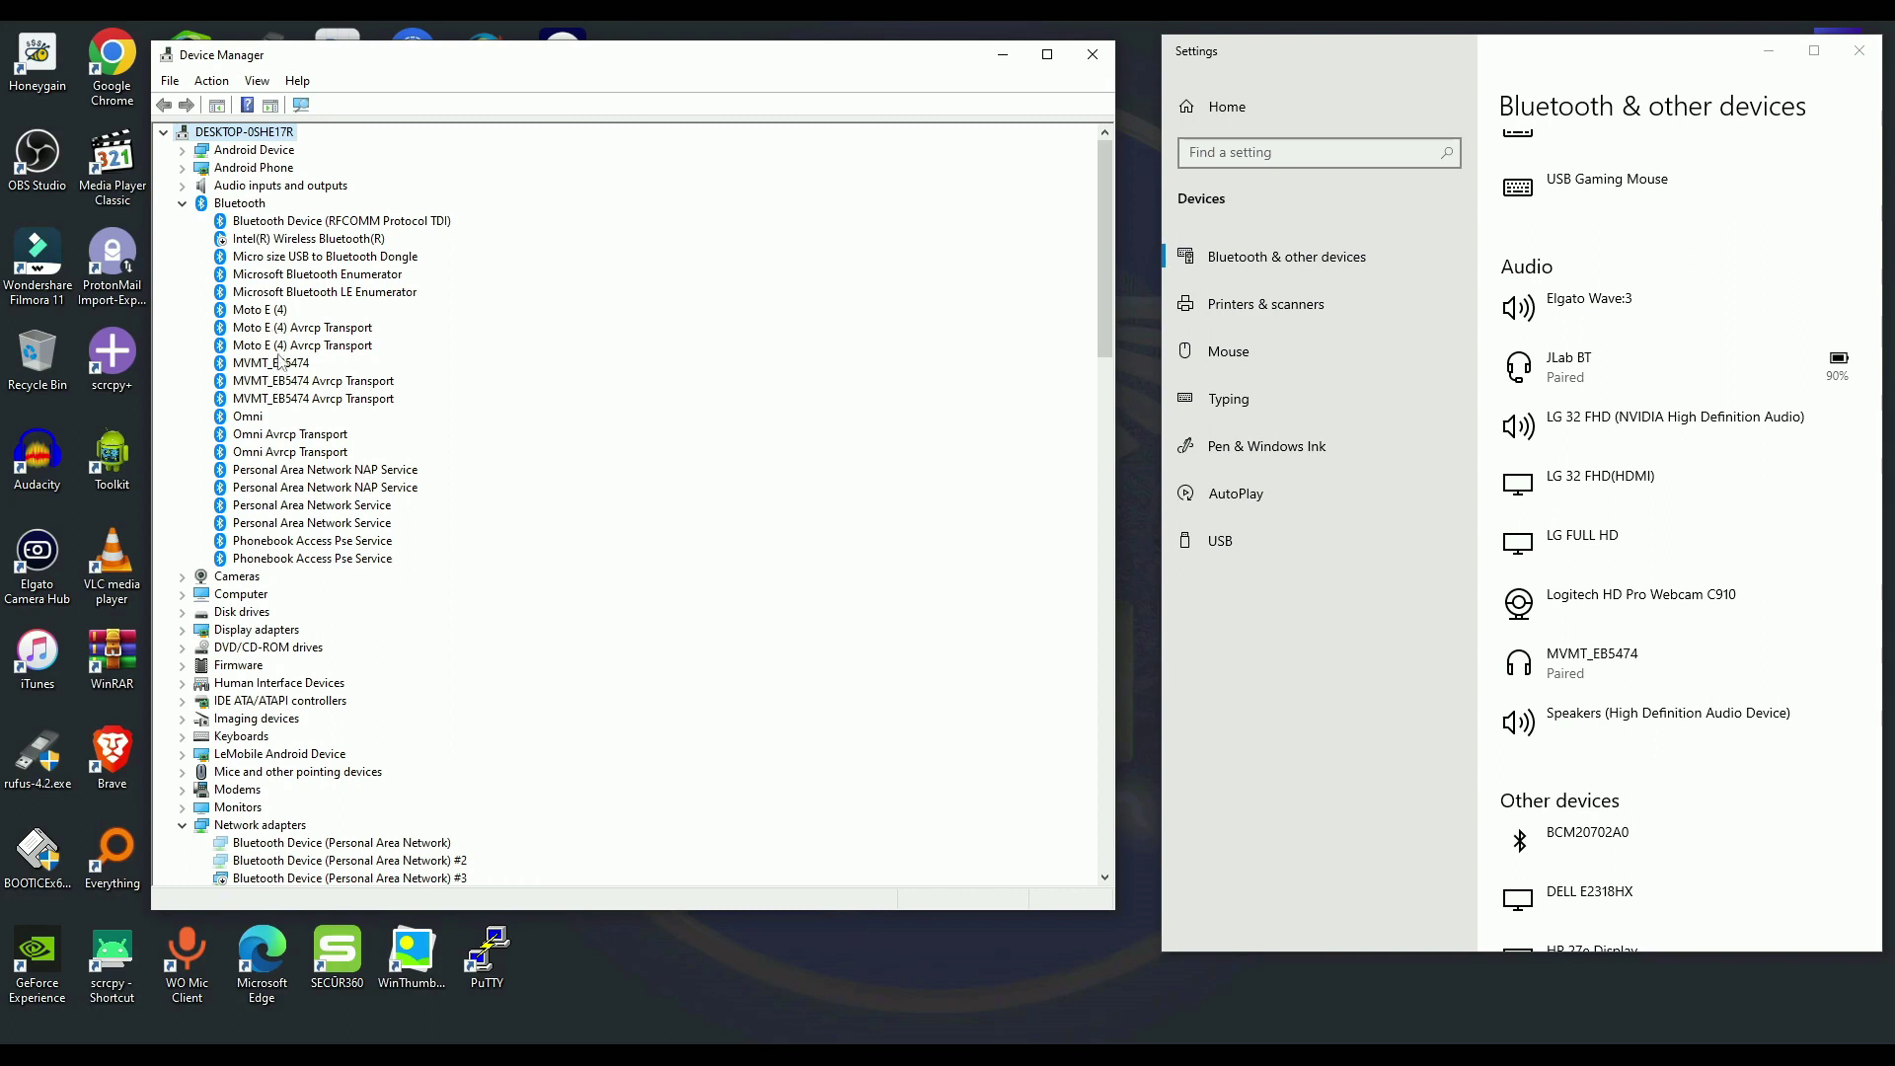
- Uninstall both MVMT_EB5474 Avrcp Transports and the second Moto E (4) Avrcp Transport
click(293, 399)
click(385, 105)
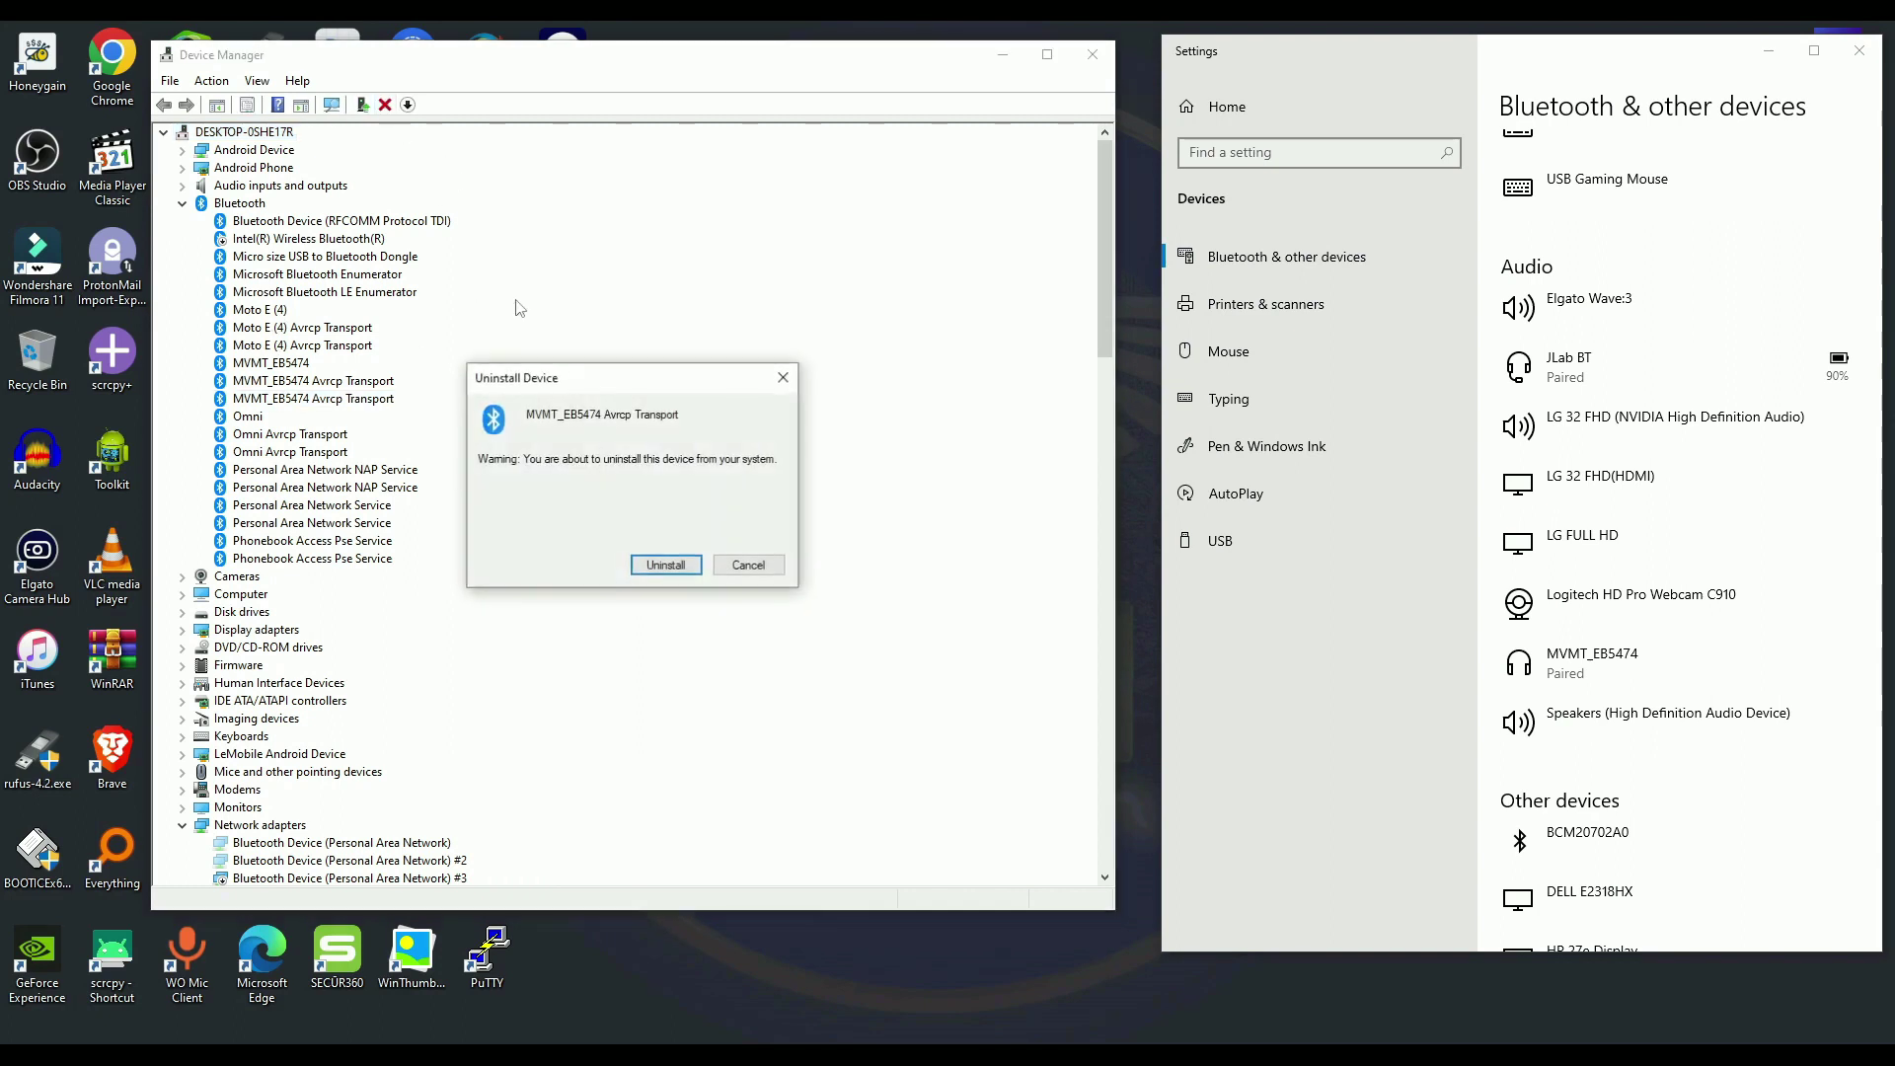
click(667, 565)
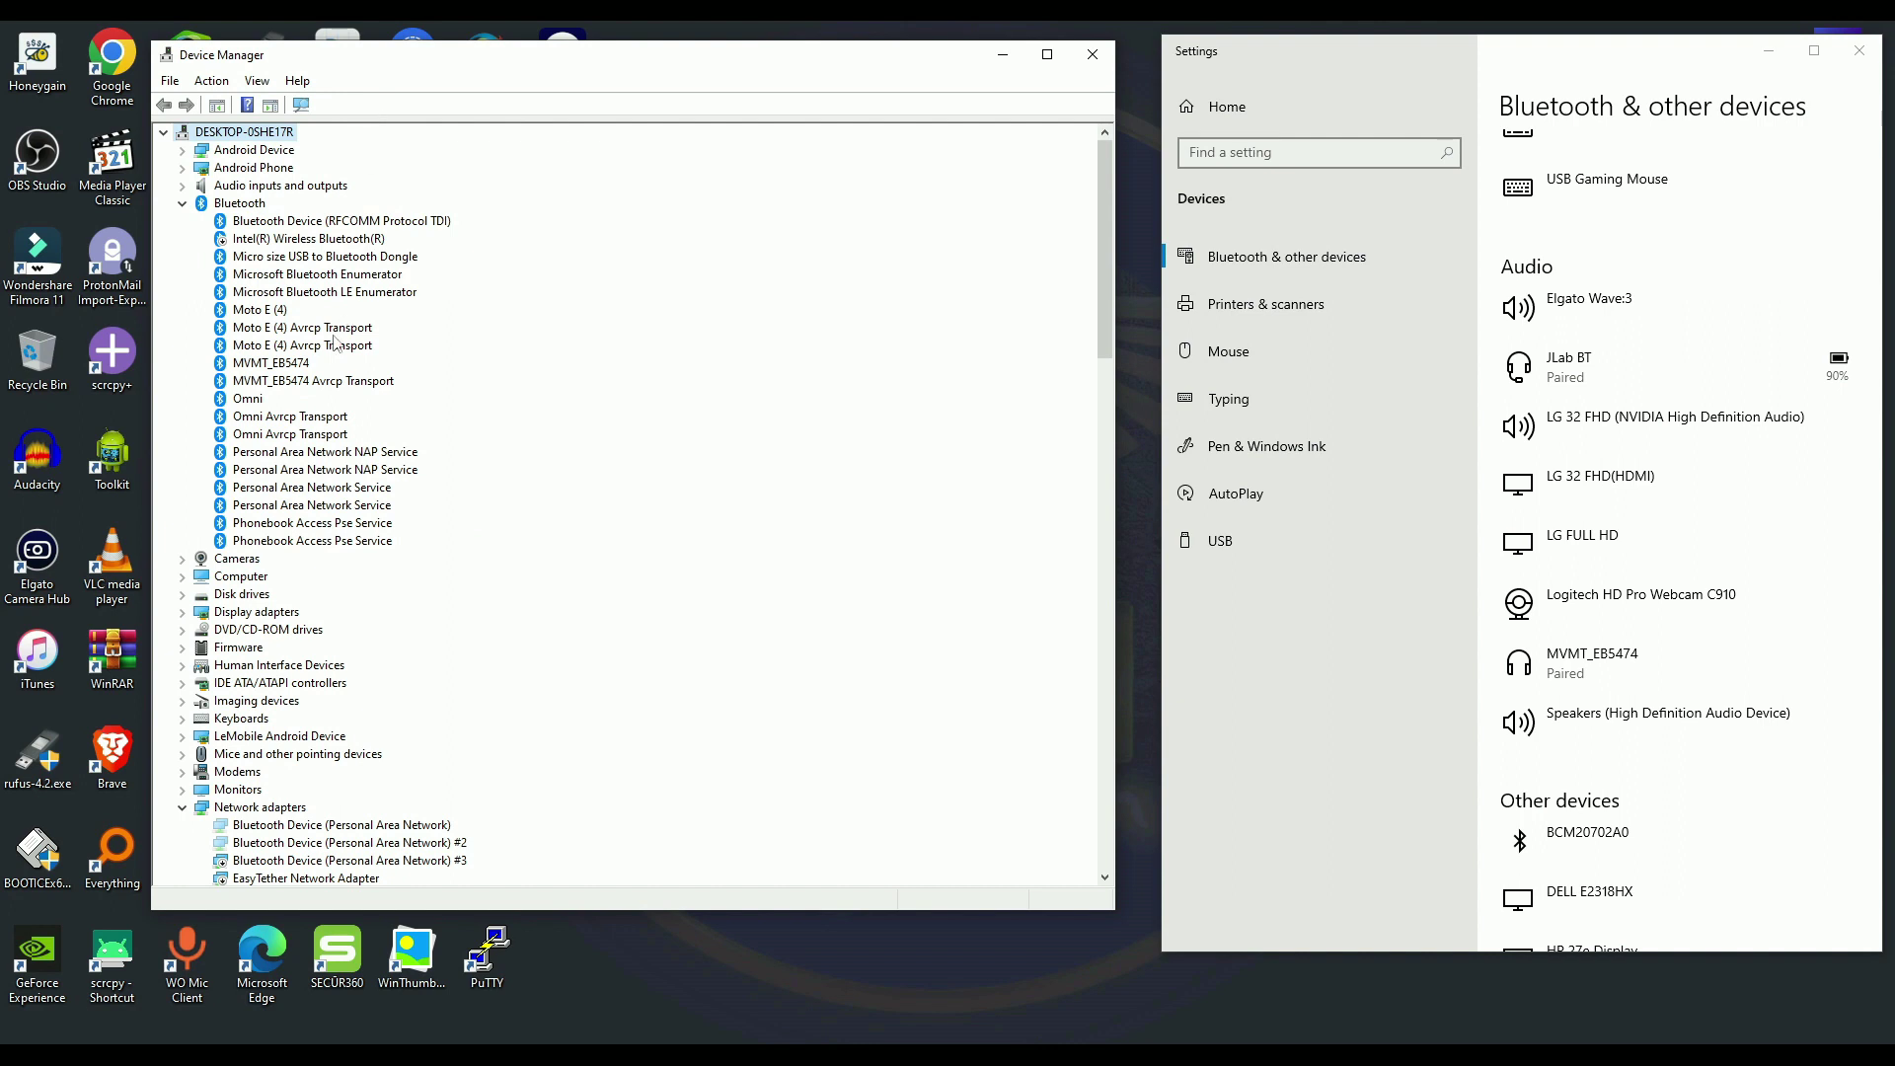
click(385, 105)
click(655, 560)
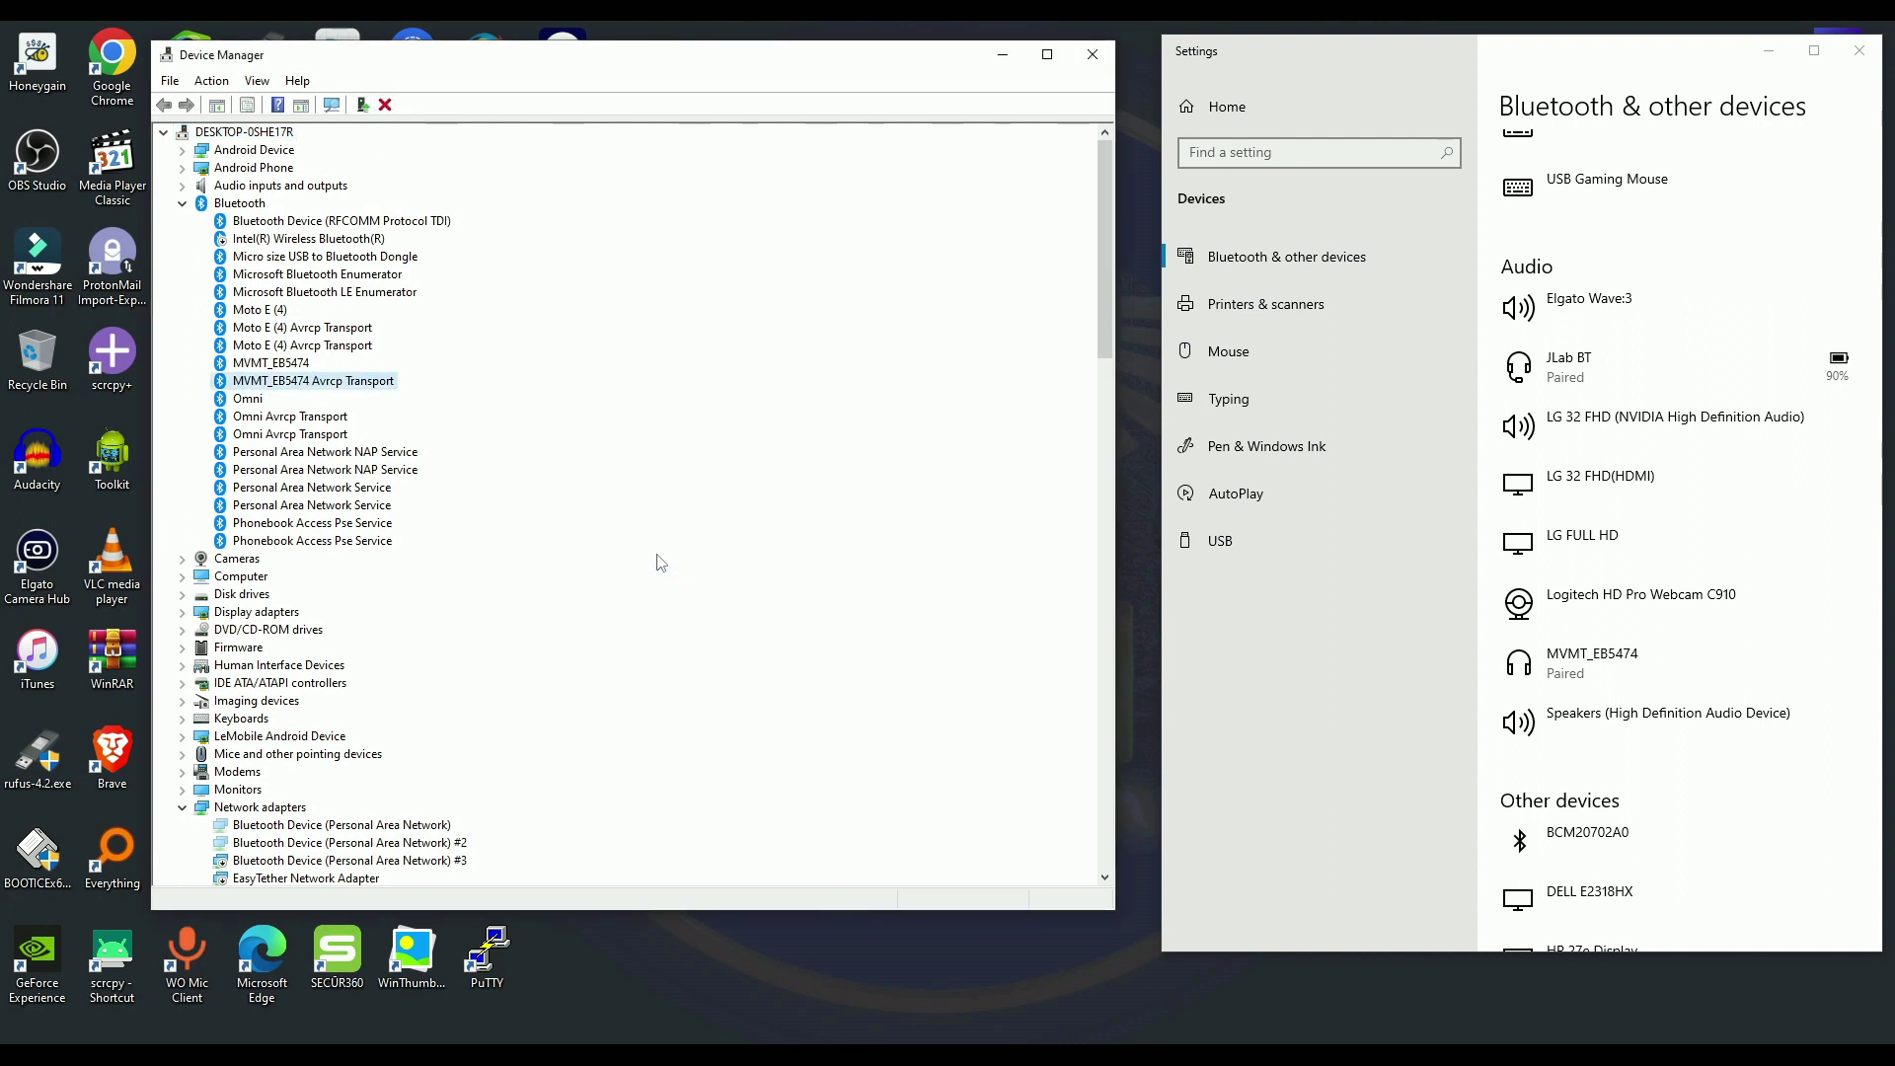
click(301, 345)
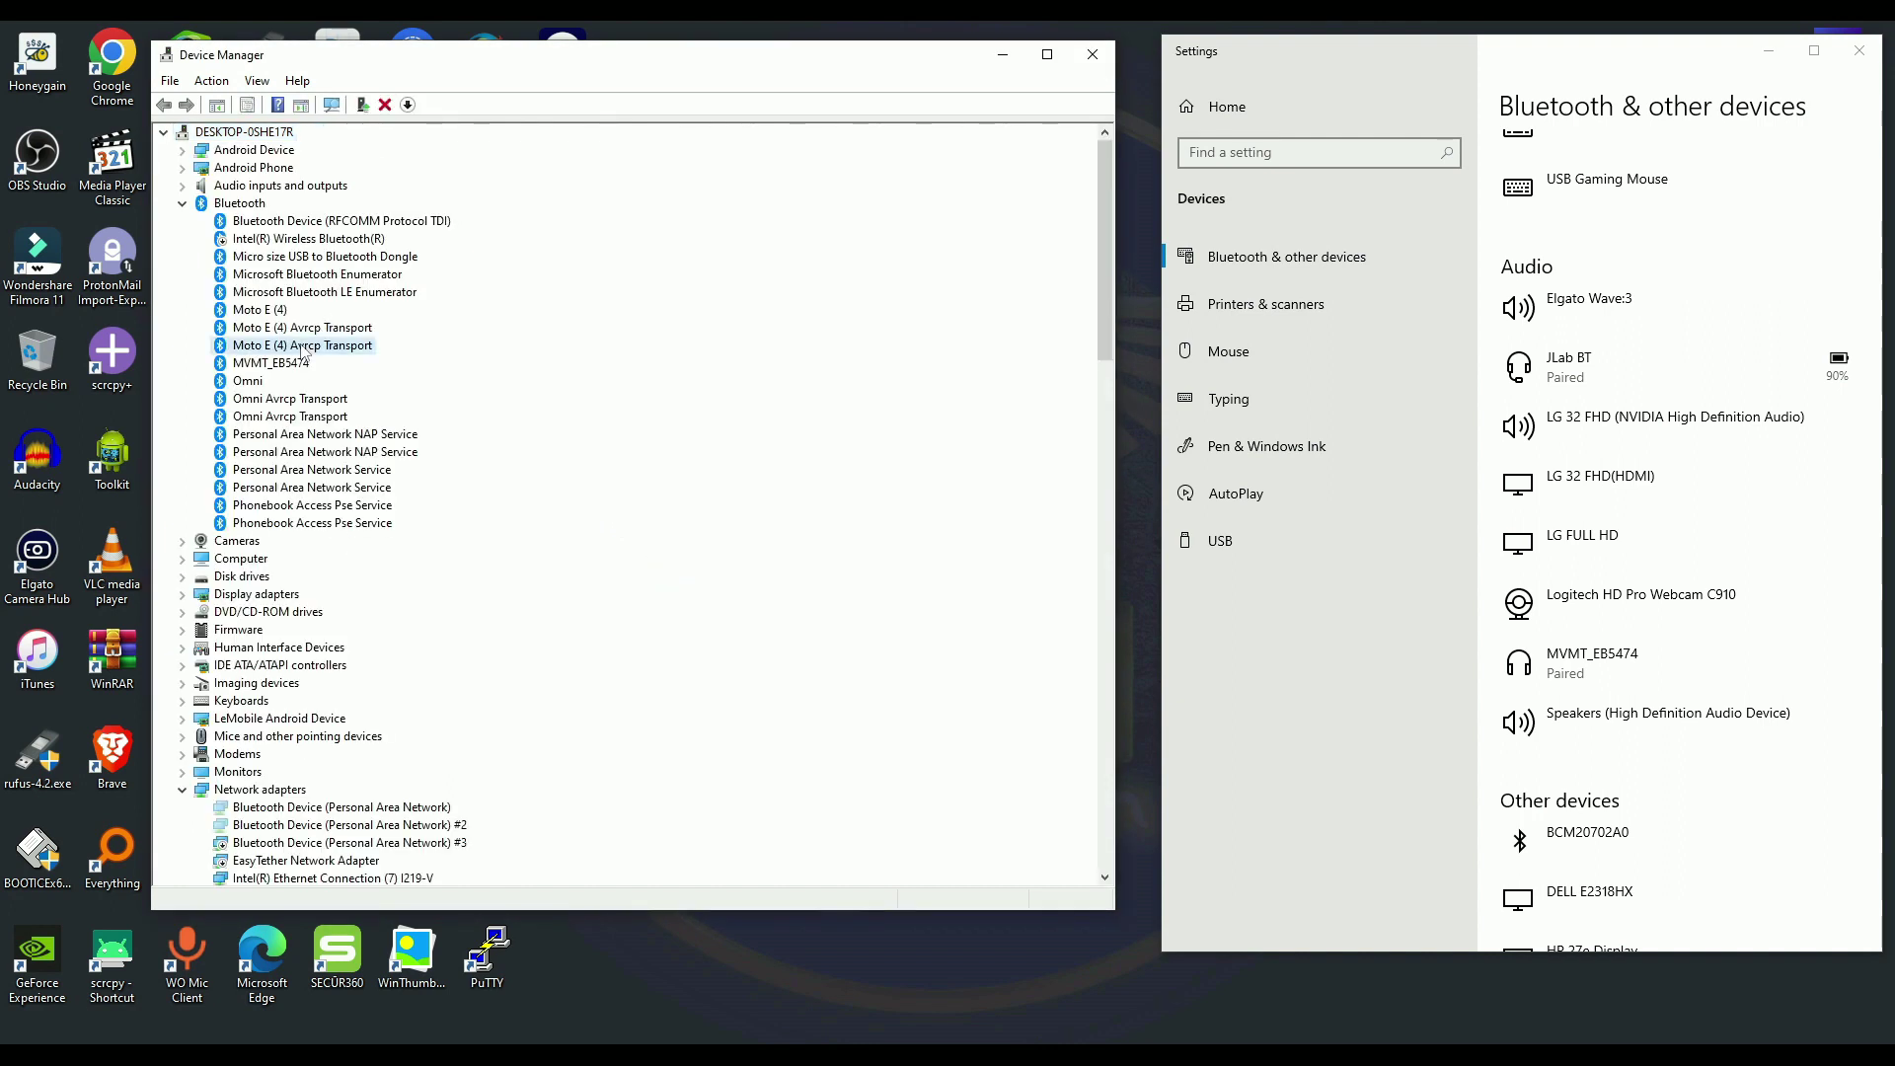
click(385, 105)
click(656, 564)
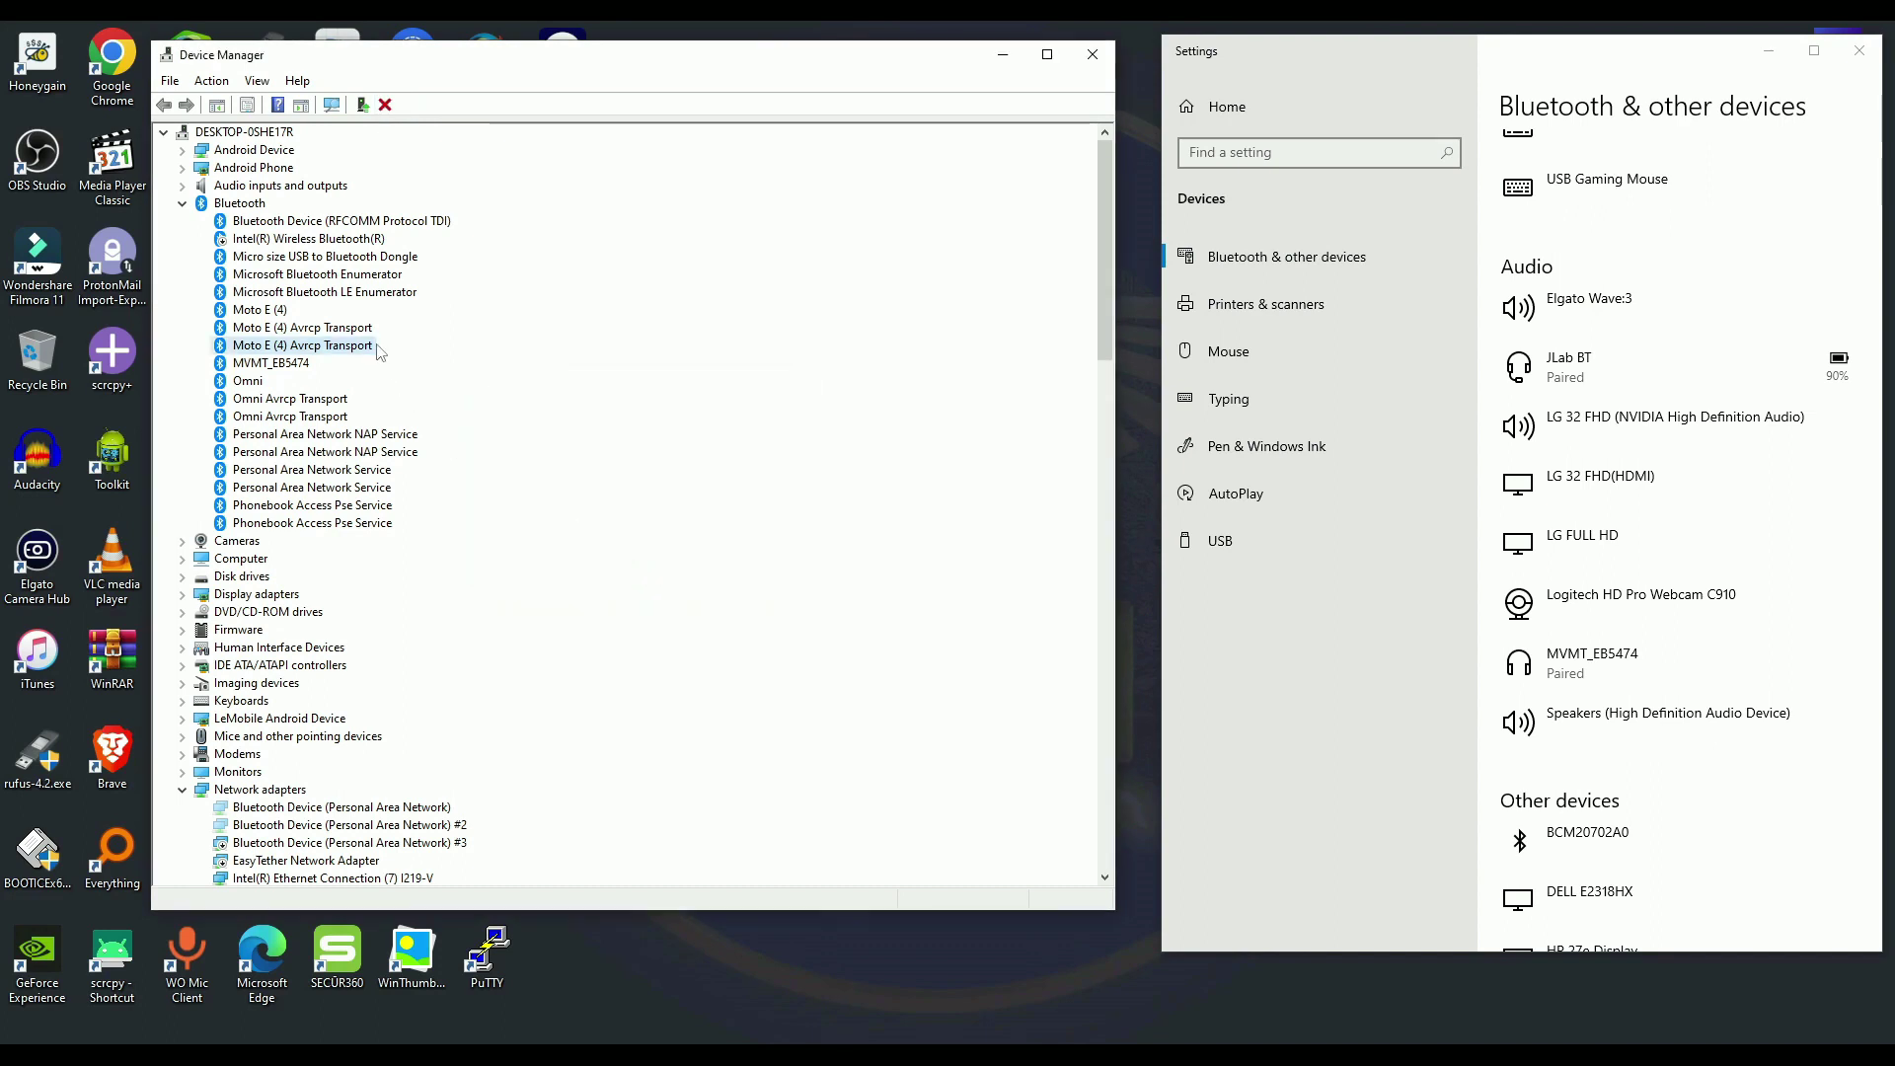
- Uninstall the MVMT_EB5474 entry and the remaining Moto E (4) Avrcp Transport
click(258, 81)
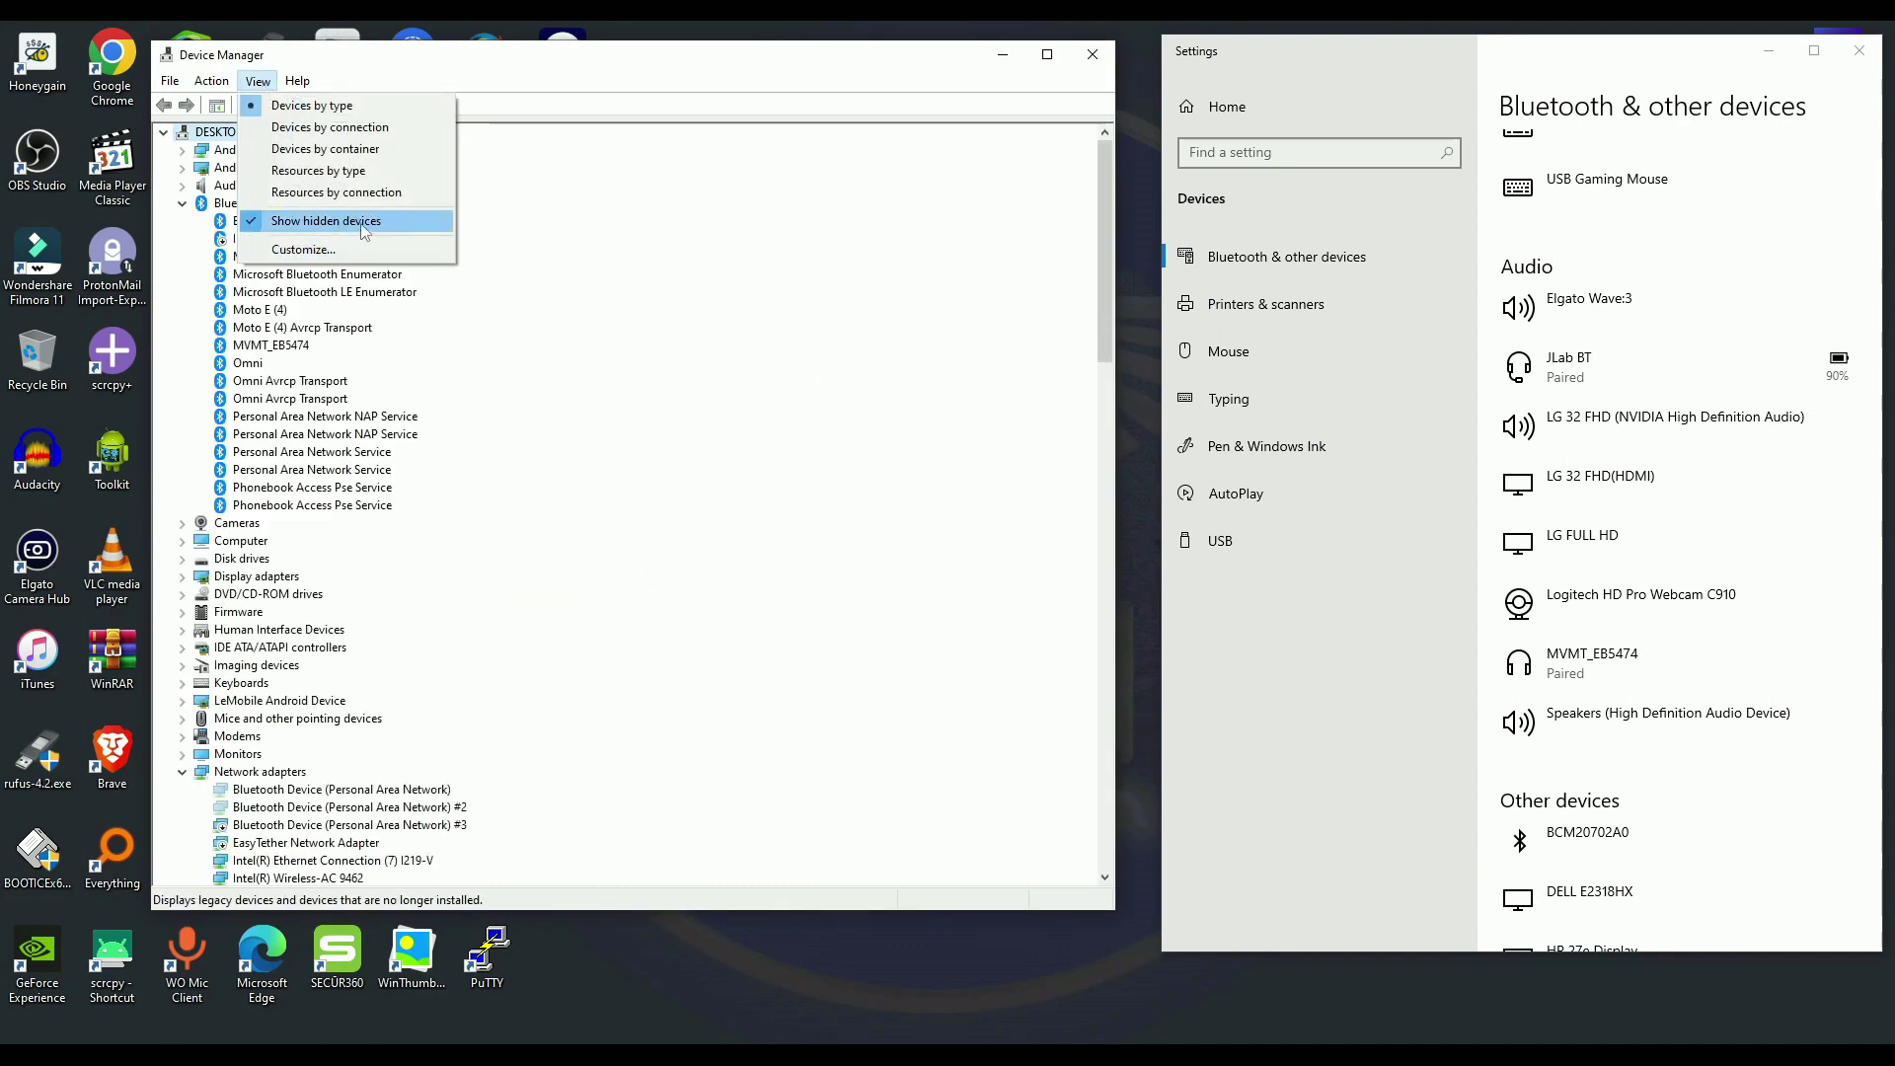
click(283, 346)
key(Delete)
click(657, 566)
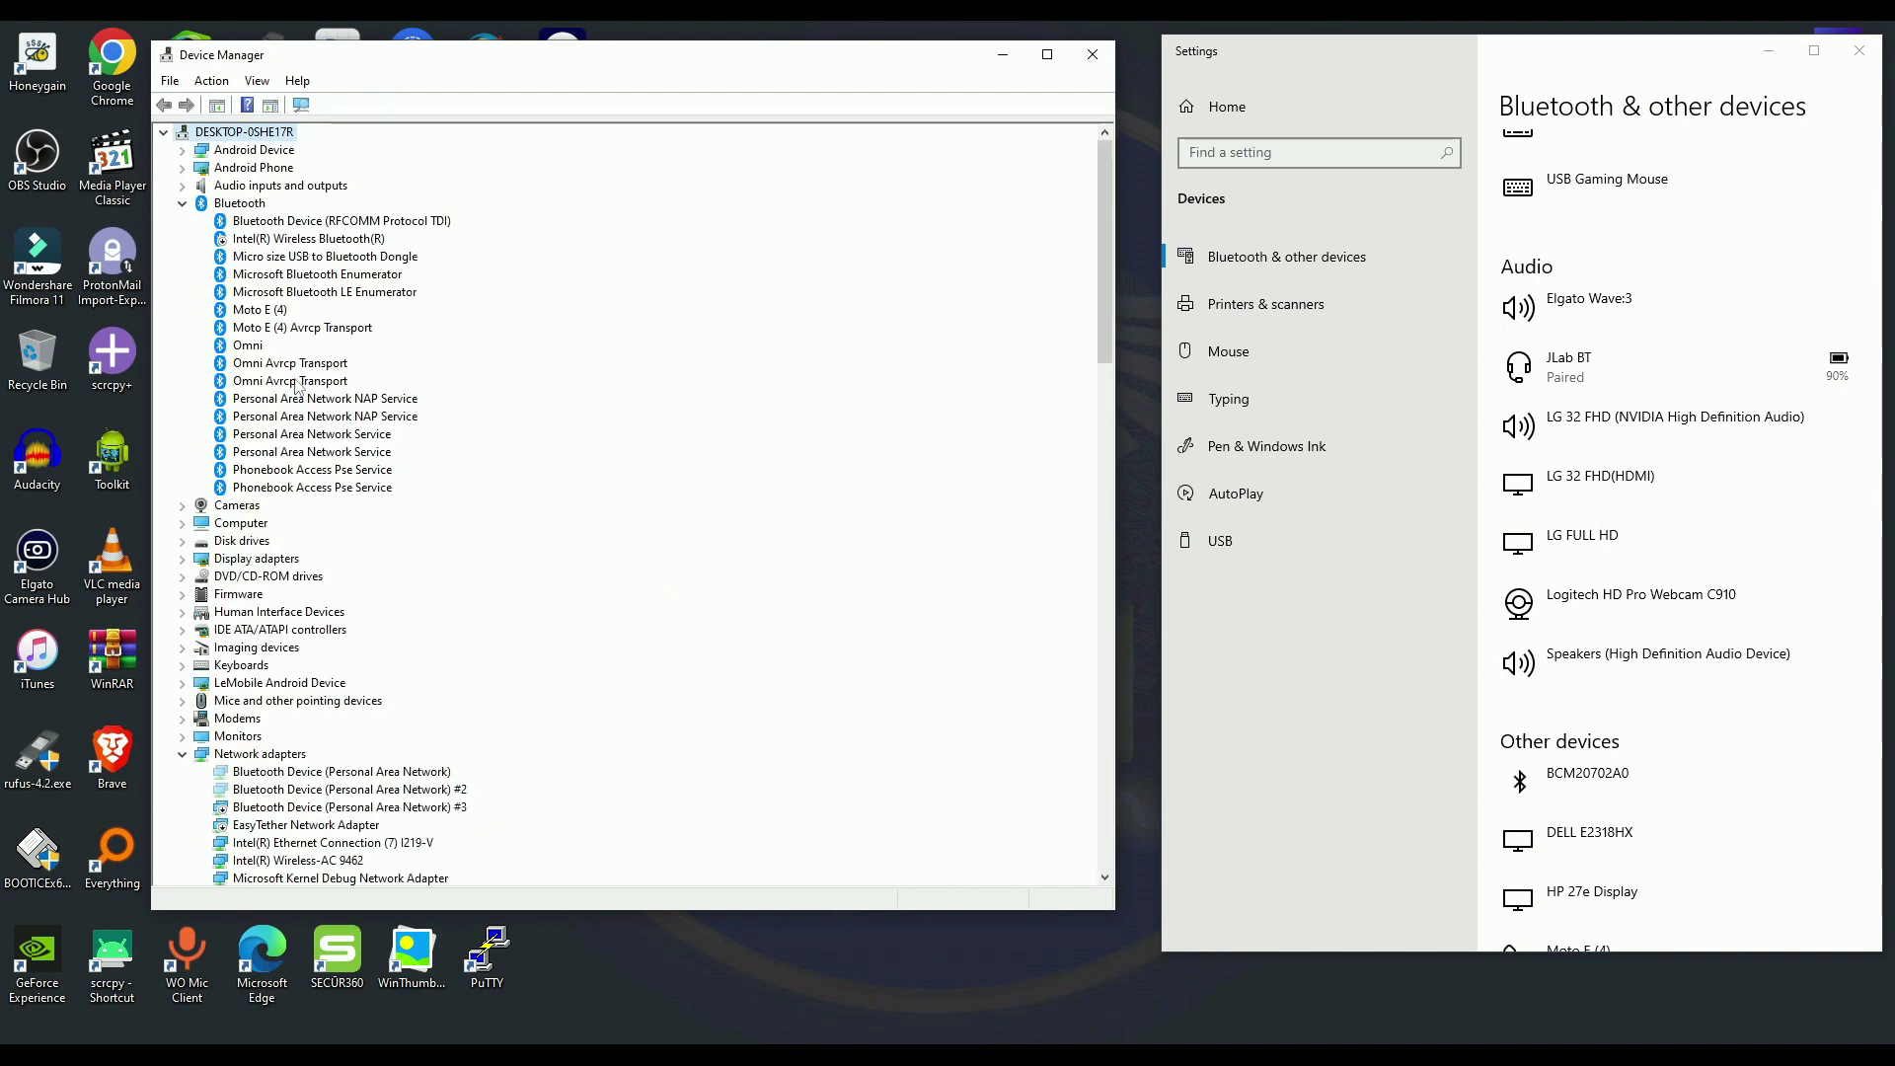
click(279, 328)
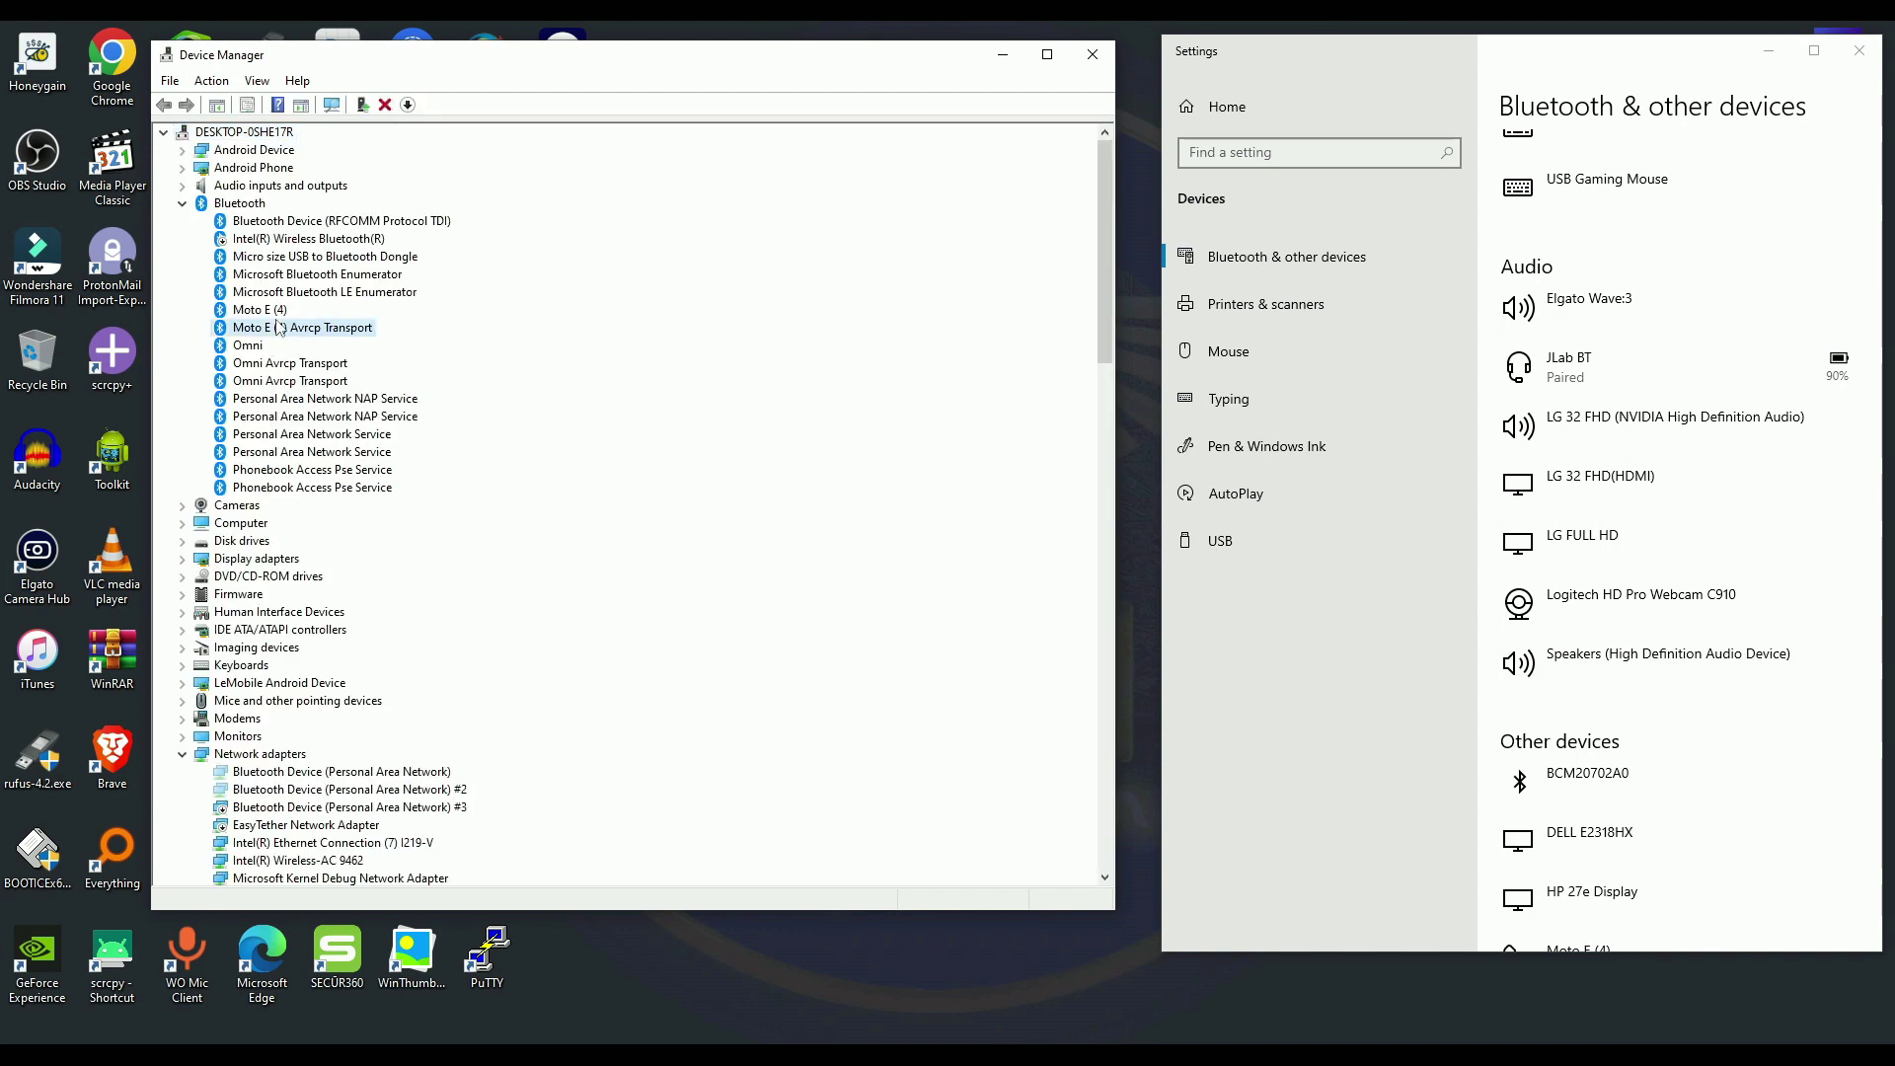
click(385, 104)
key(Return)
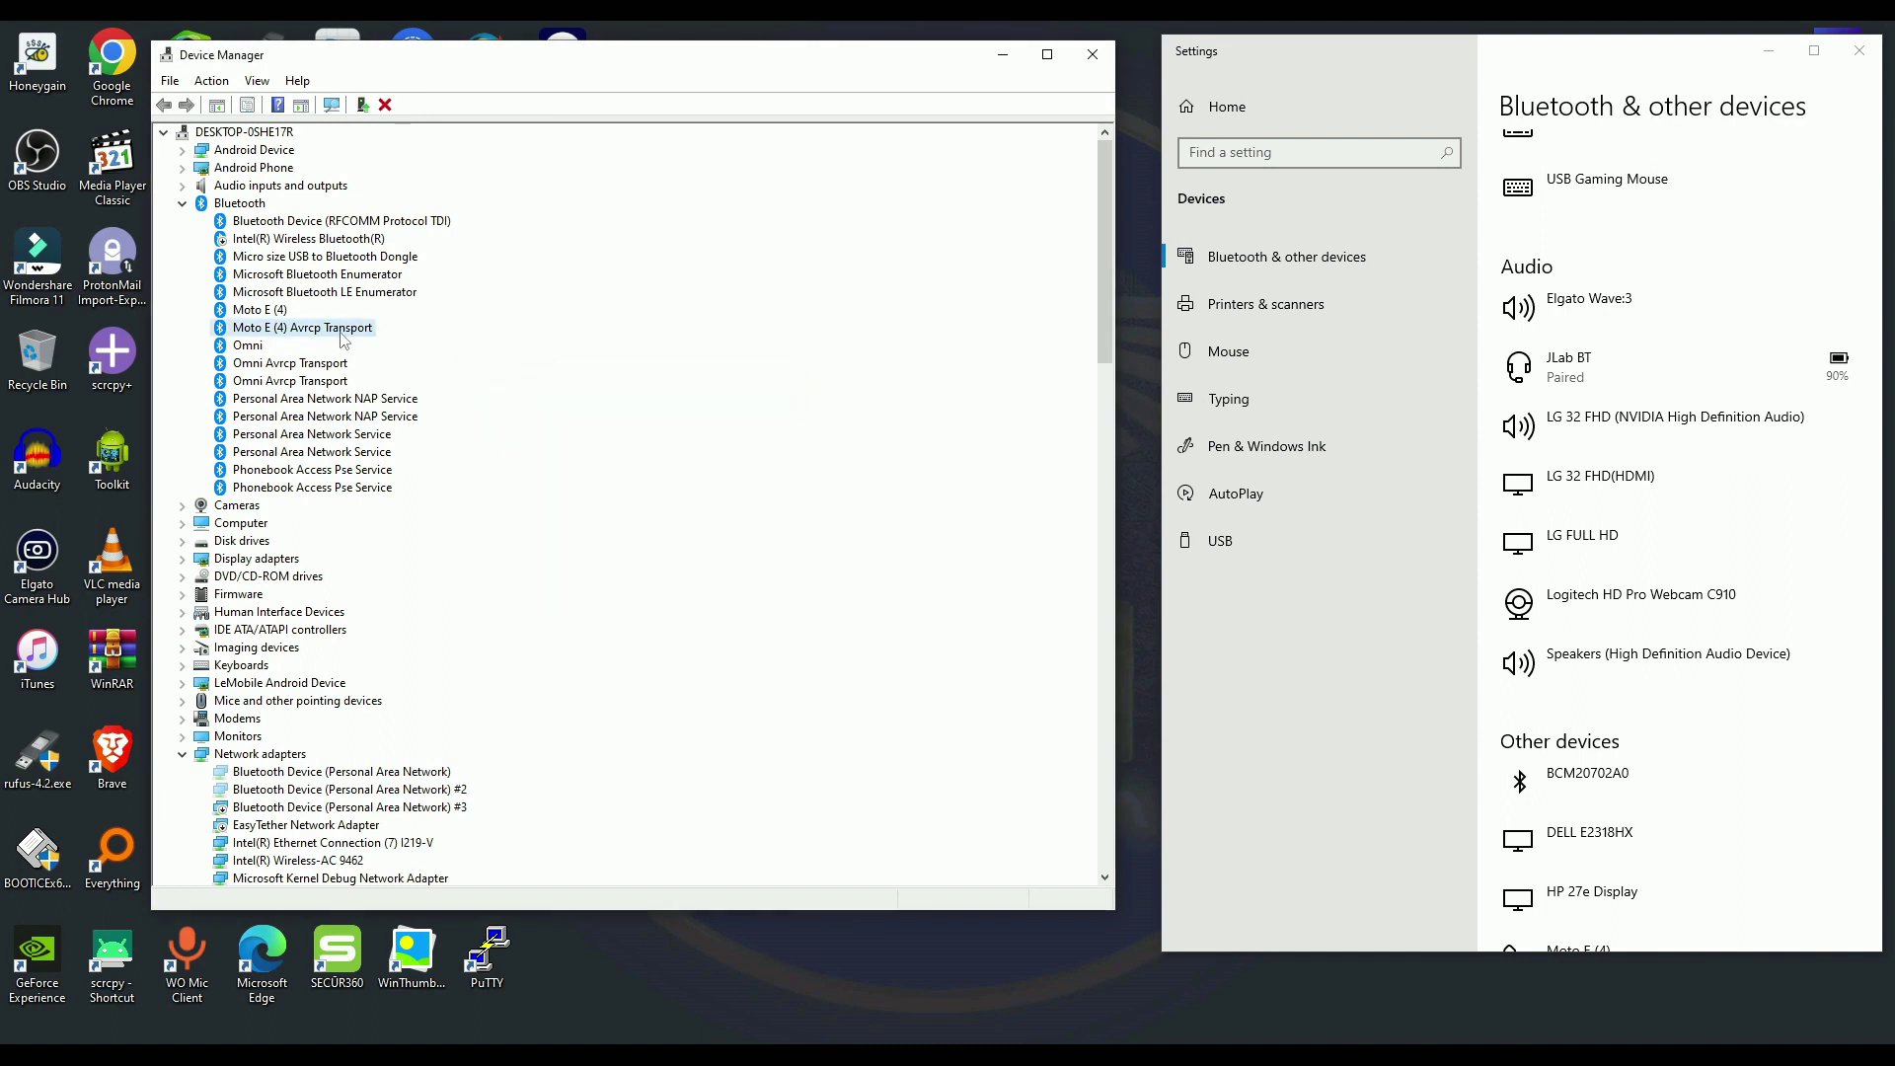
- Uninstall the Moto E (4) Bluetooth device entry
click(277, 240)
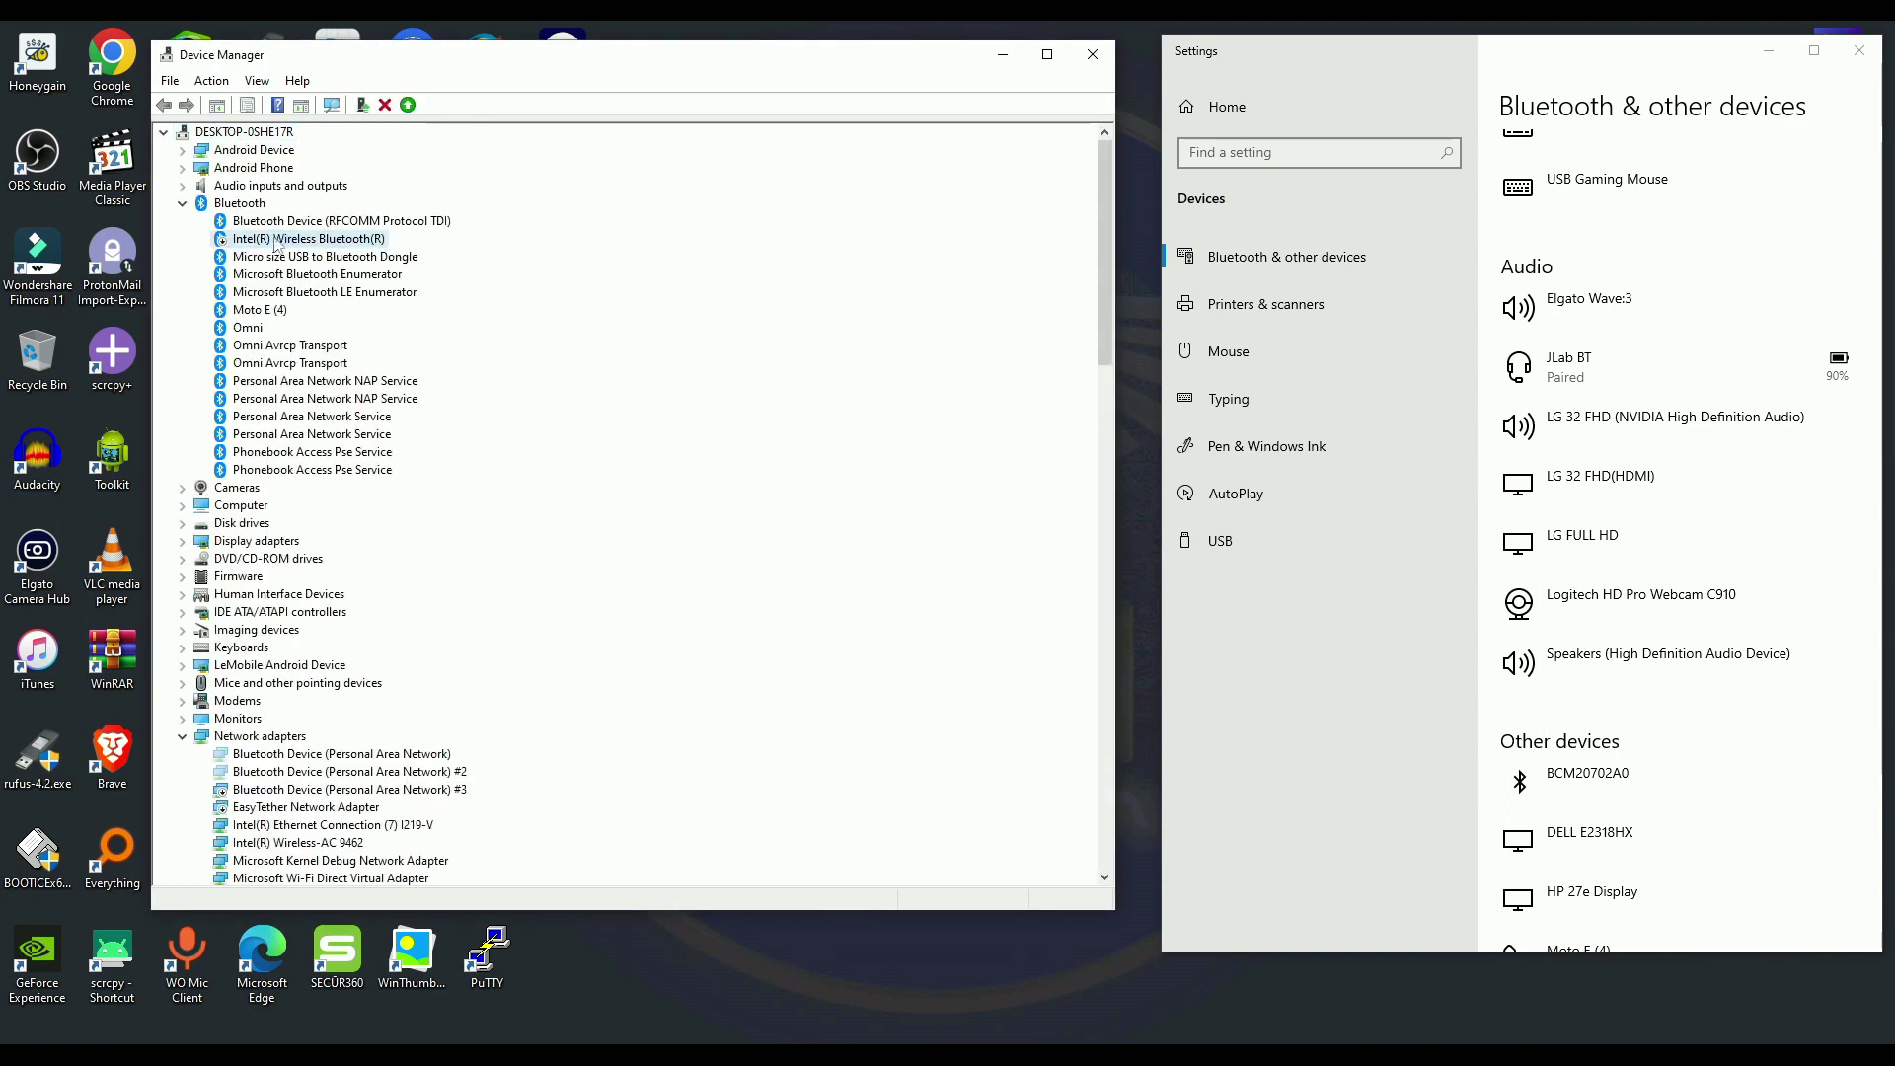
click(336, 223)
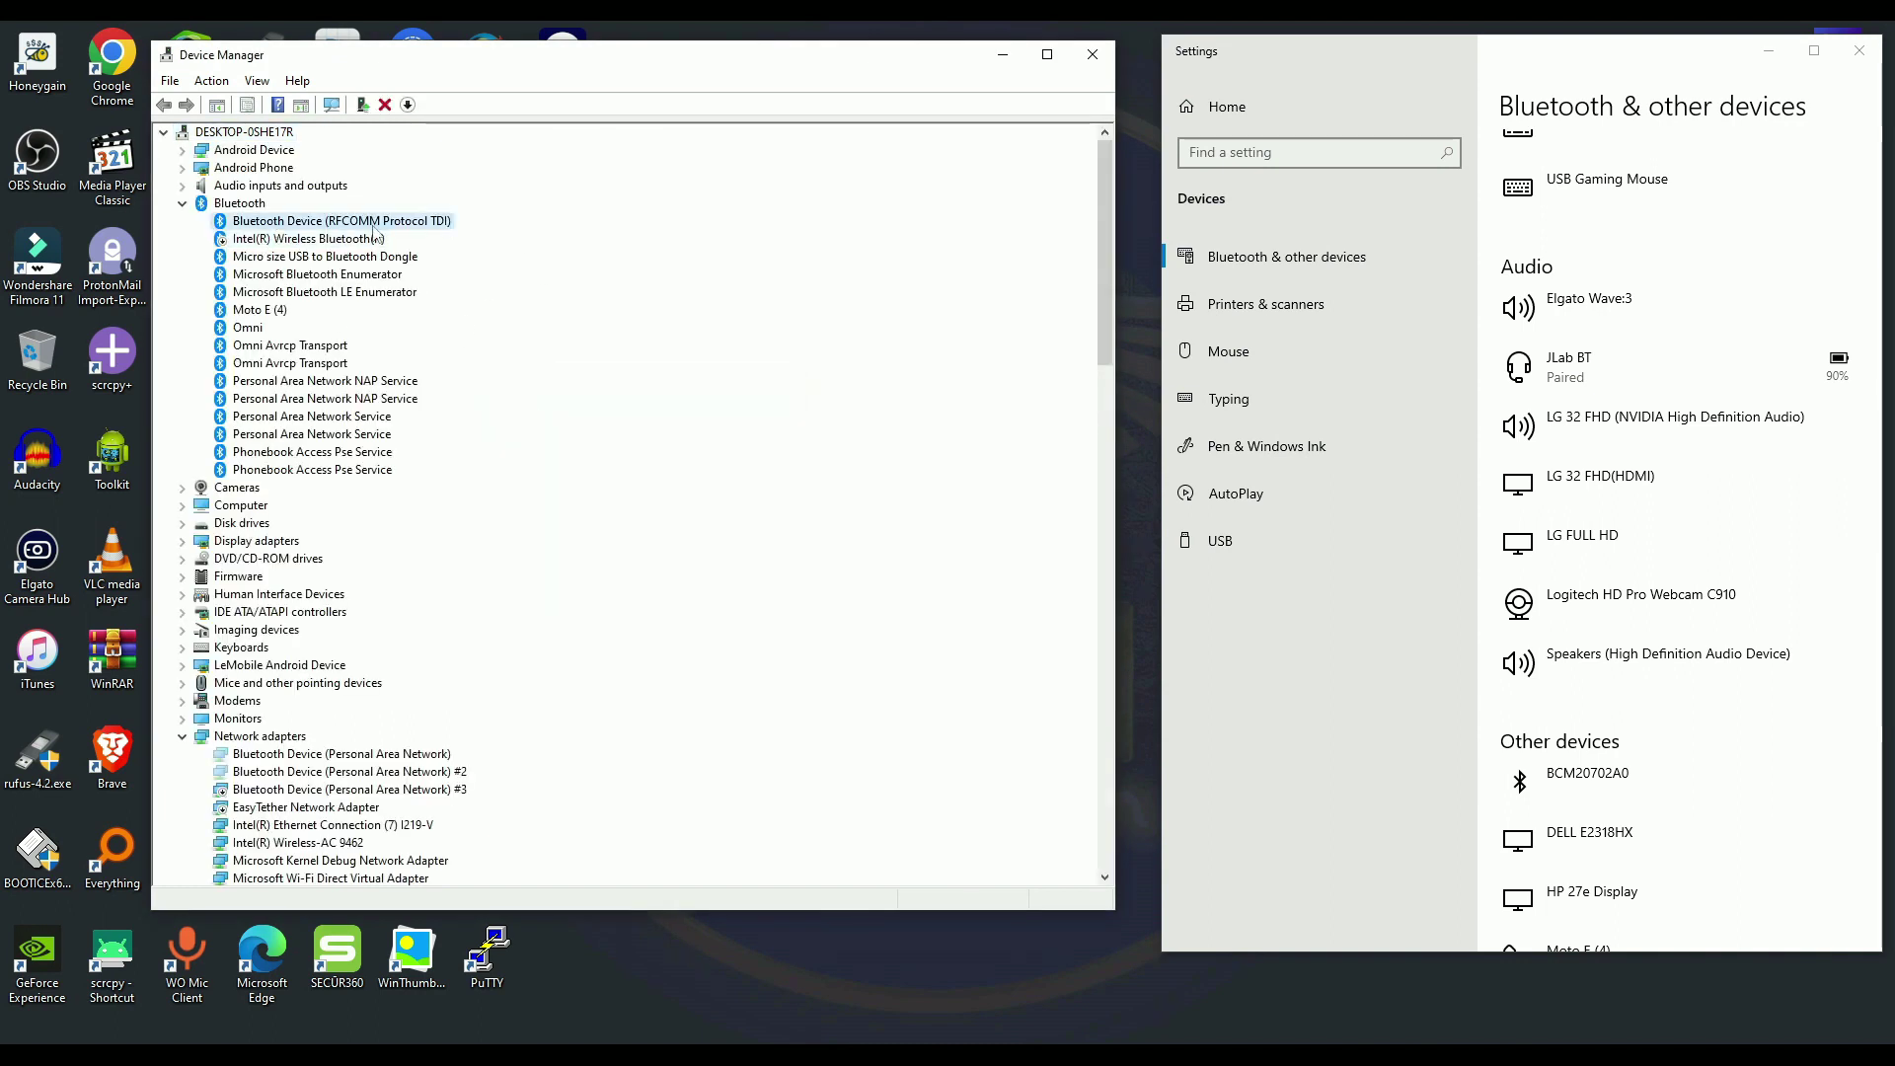
click(303, 276)
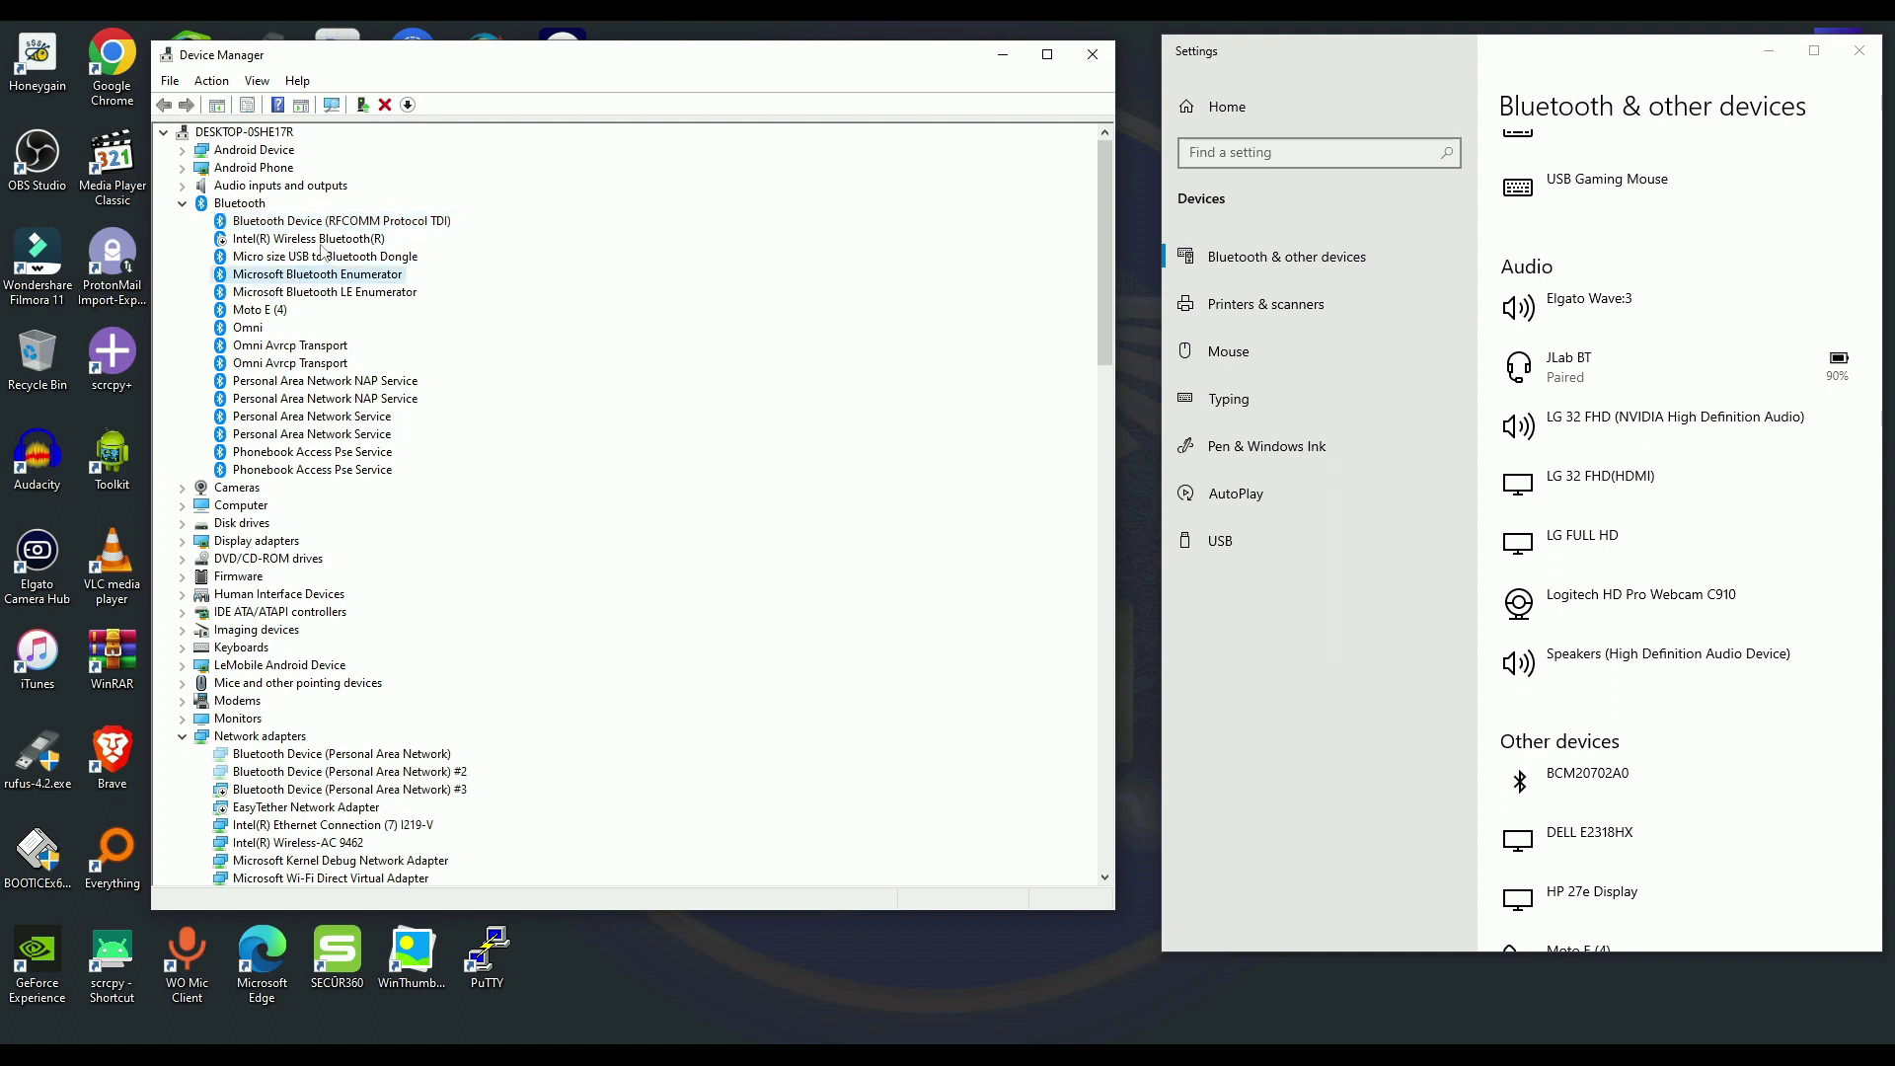
click(275, 309)
click(385, 106)
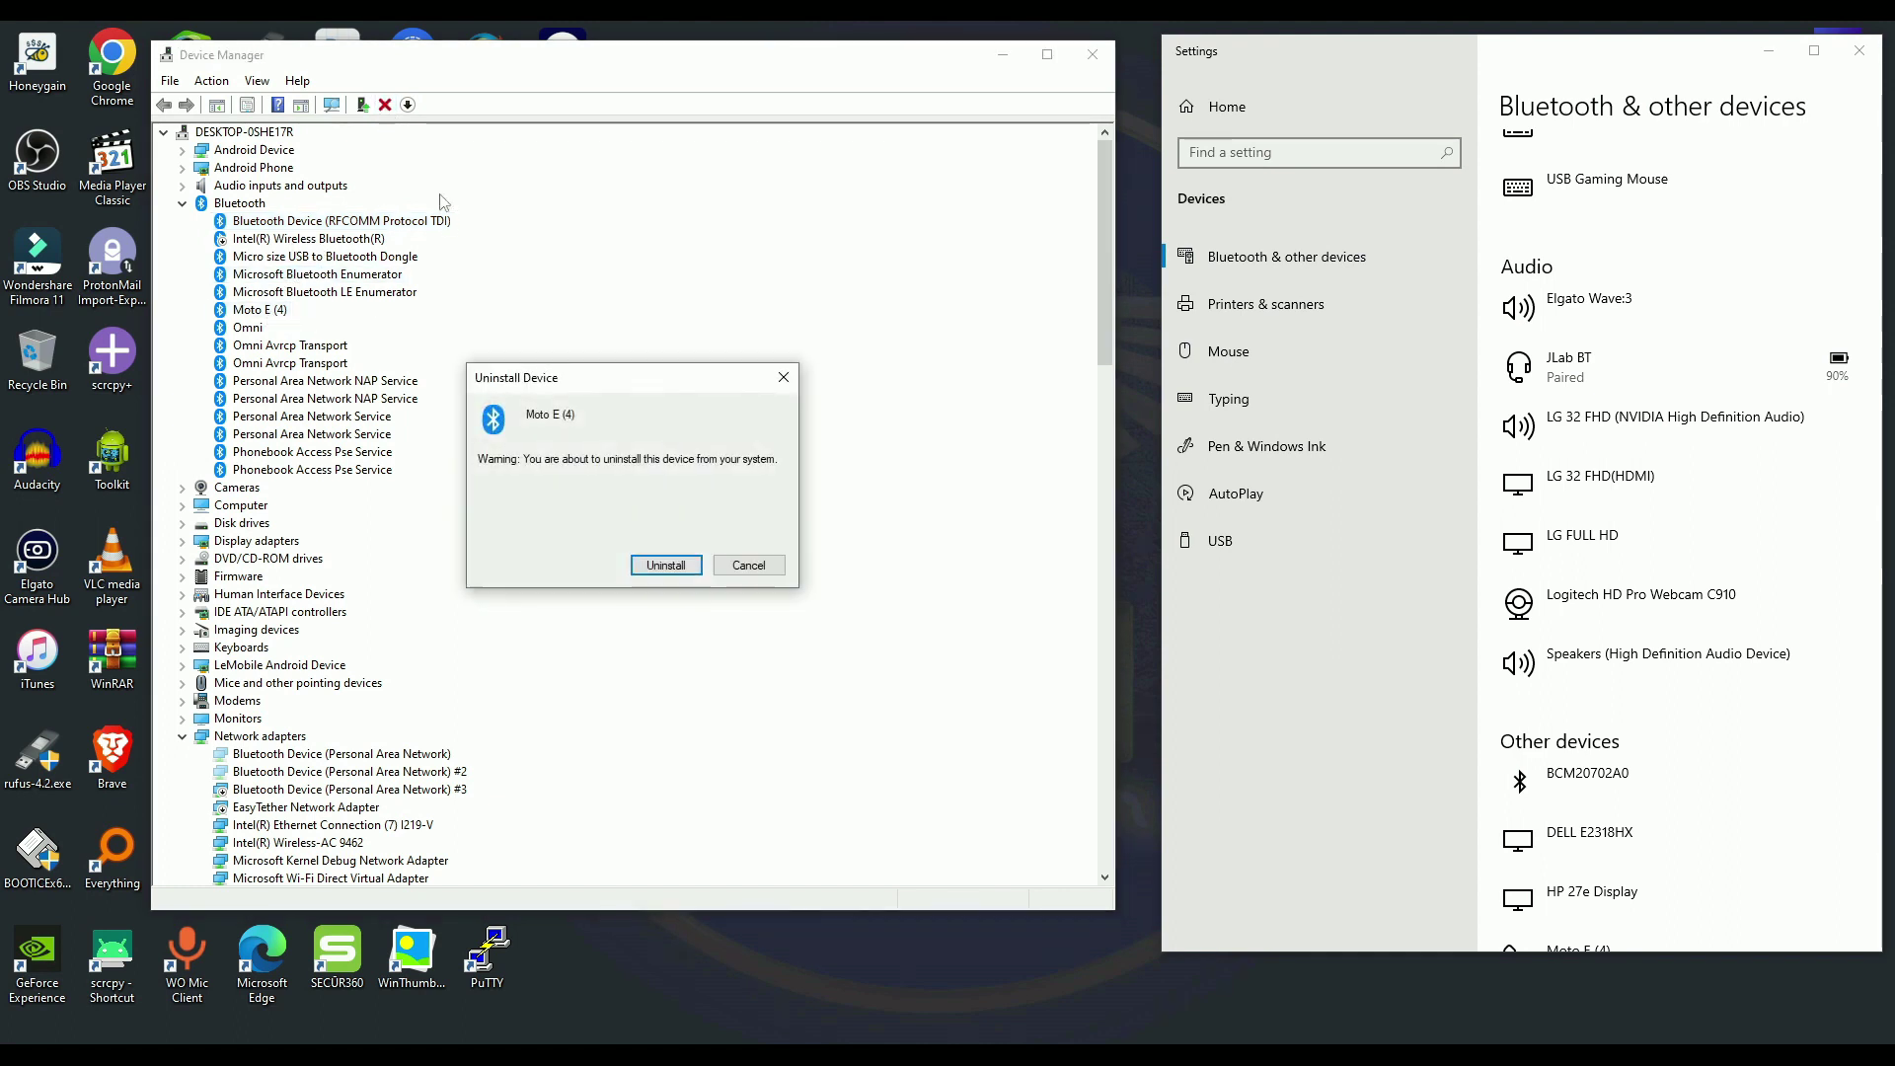
click(666, 564)
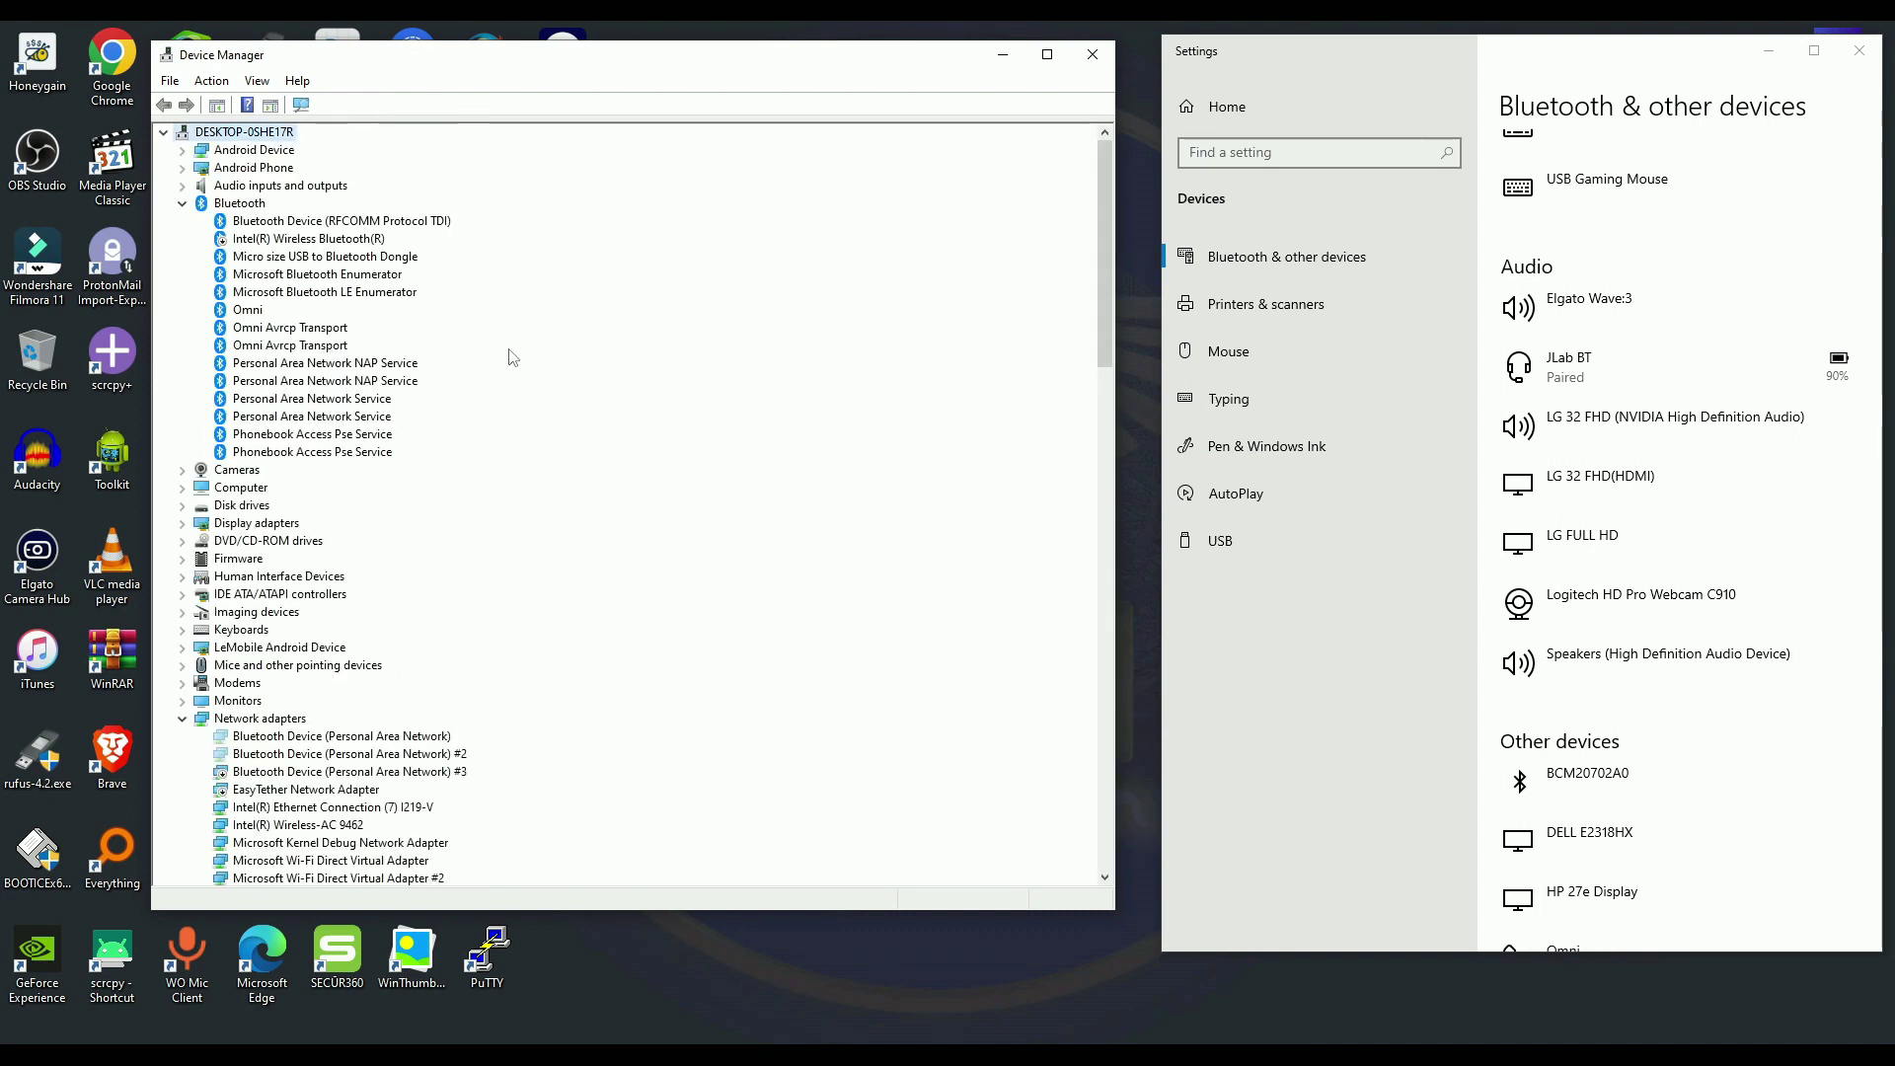
- Uninstall Omni and both Omni Avrcp Transport entries
click(258, 310)
click(385, 105)
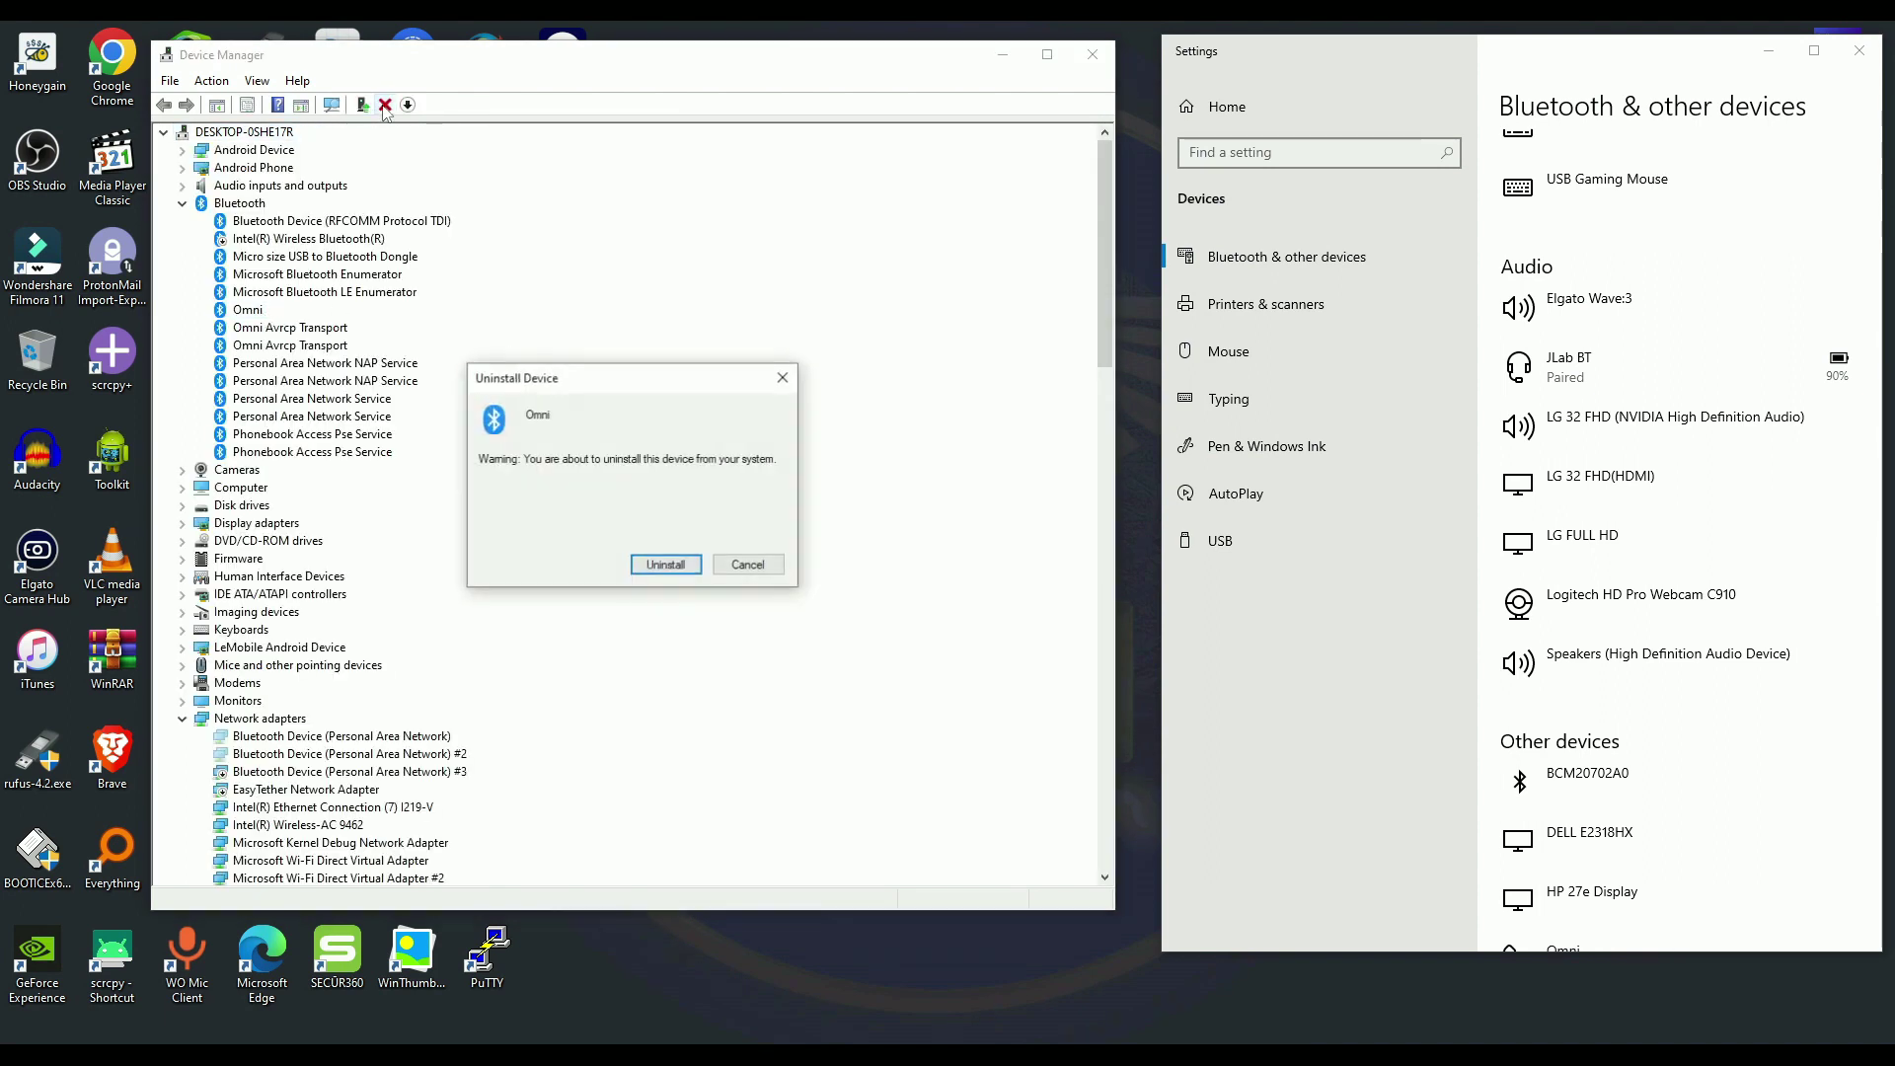
click(663, 565)
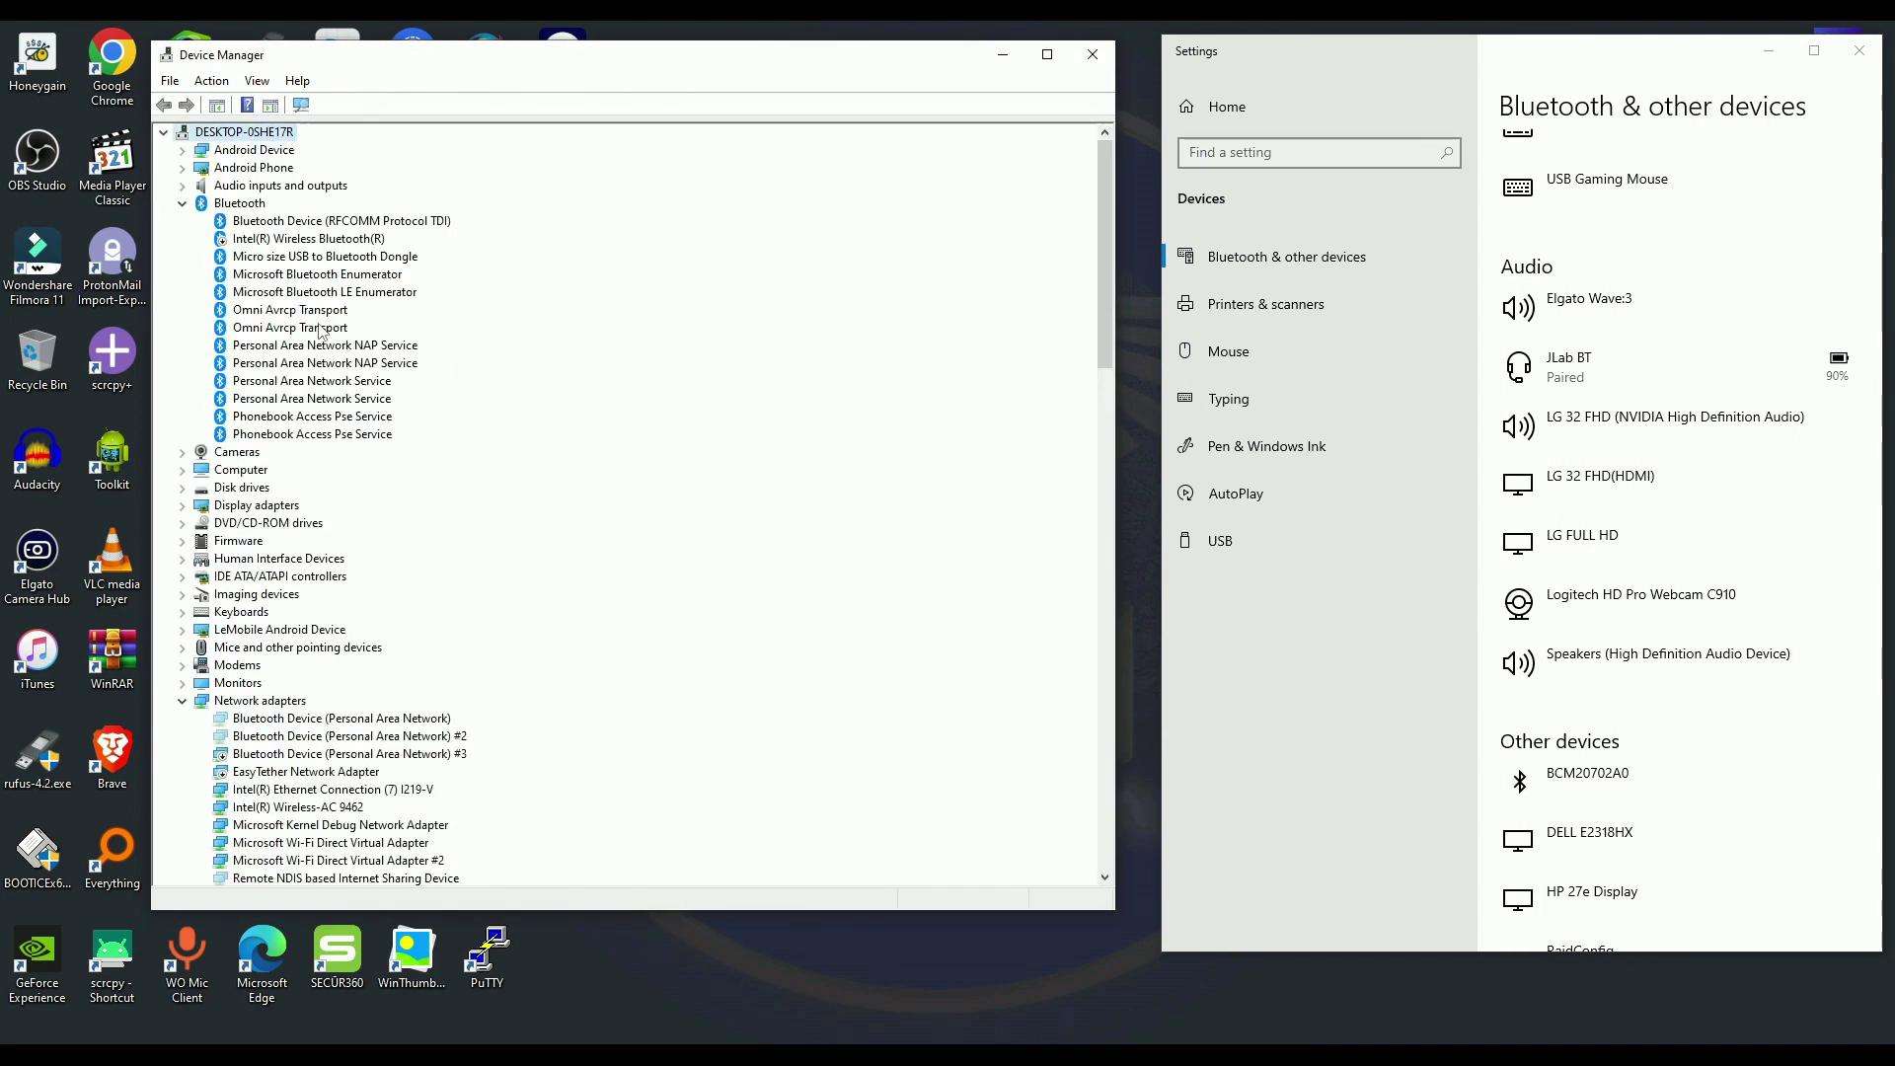
click(316, 313)
key(Delete)
click(663, 565)
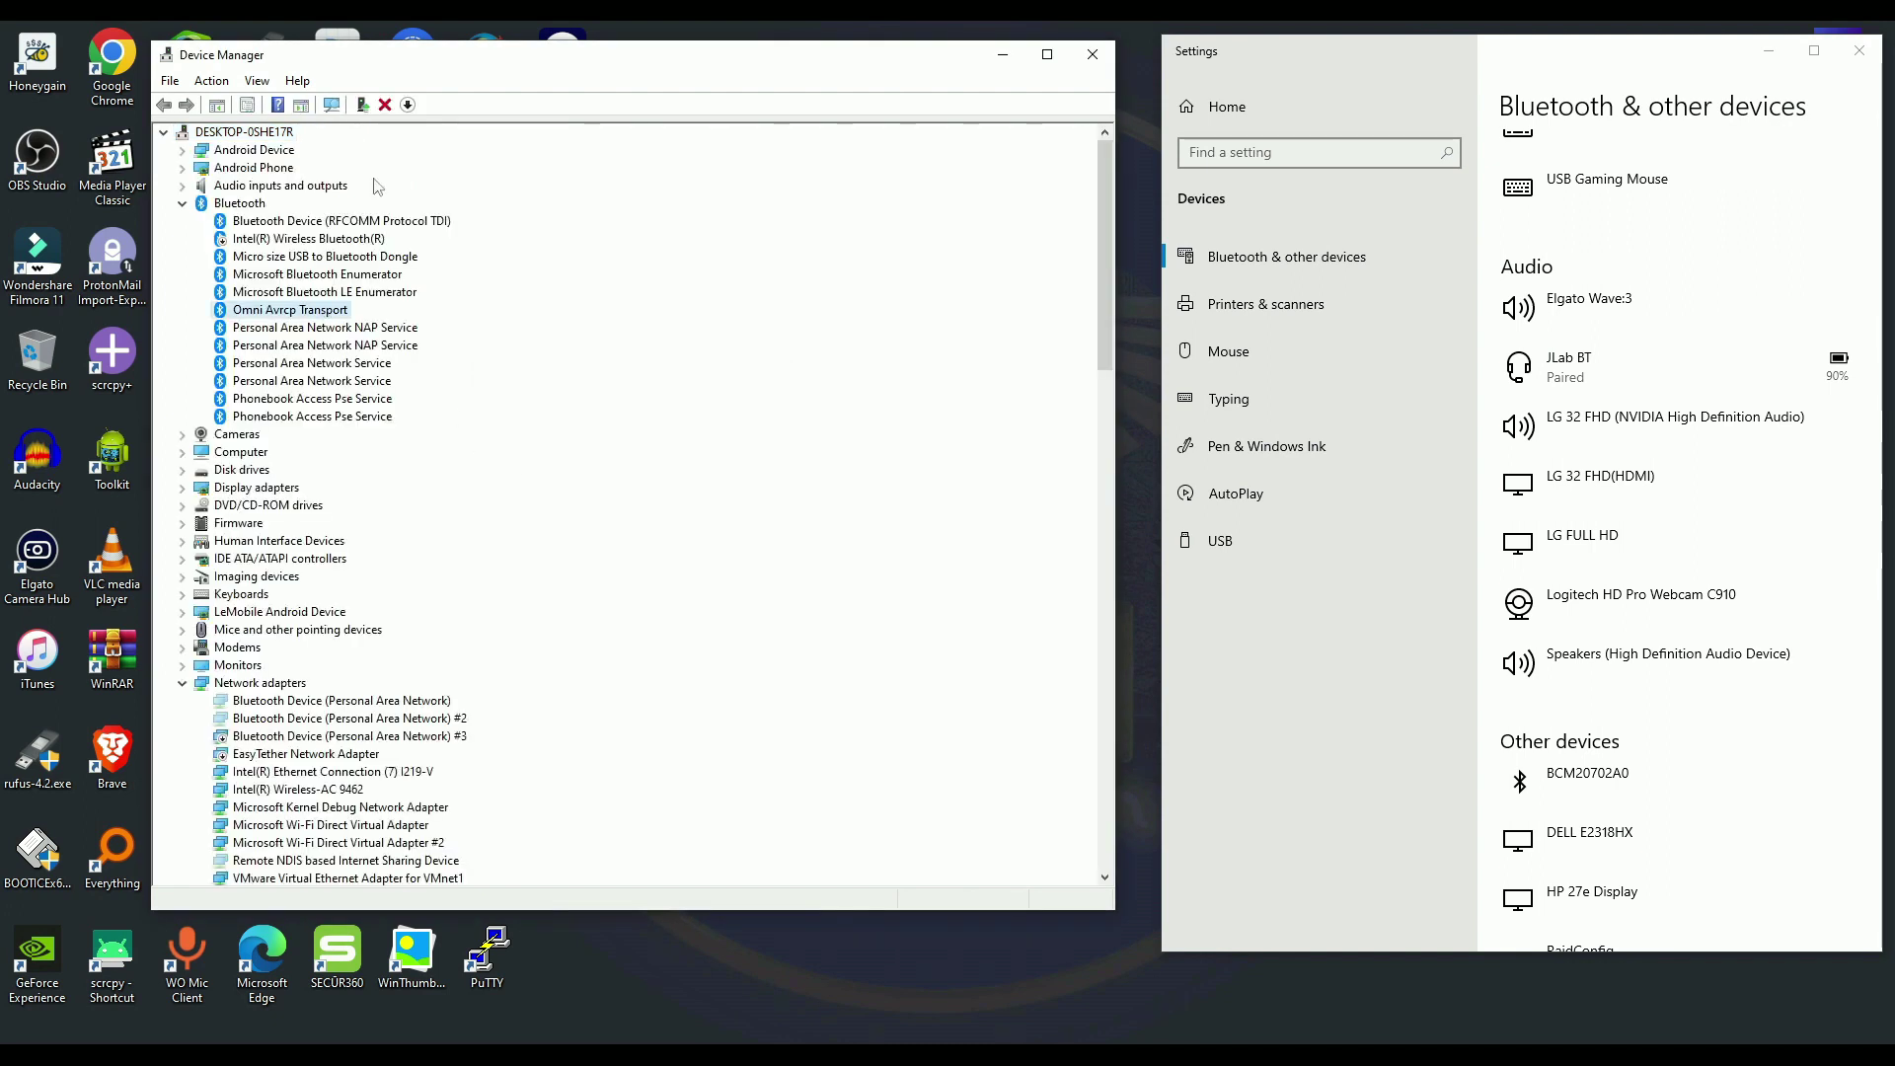
click(386, 106)
click(663, 563)
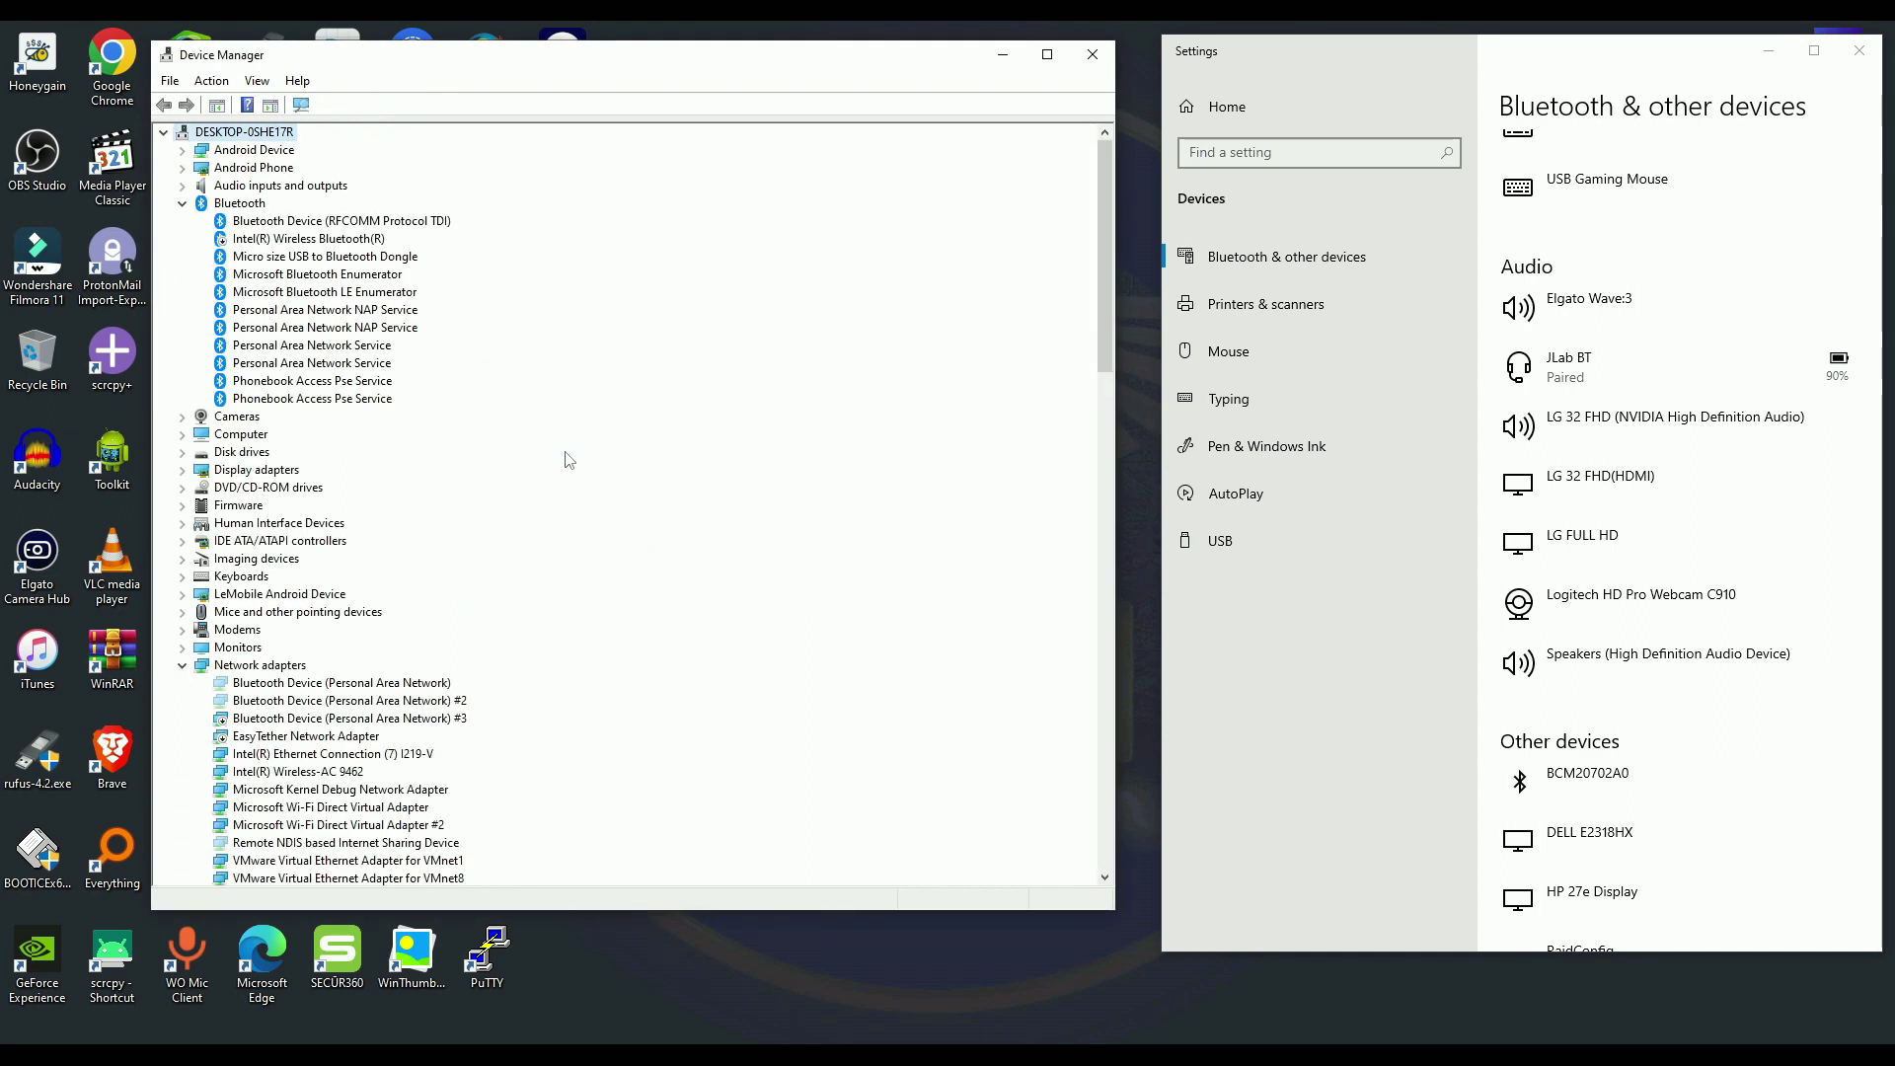
- Uninstall the Phonebook Access Pse Service entries
click(311, 381)
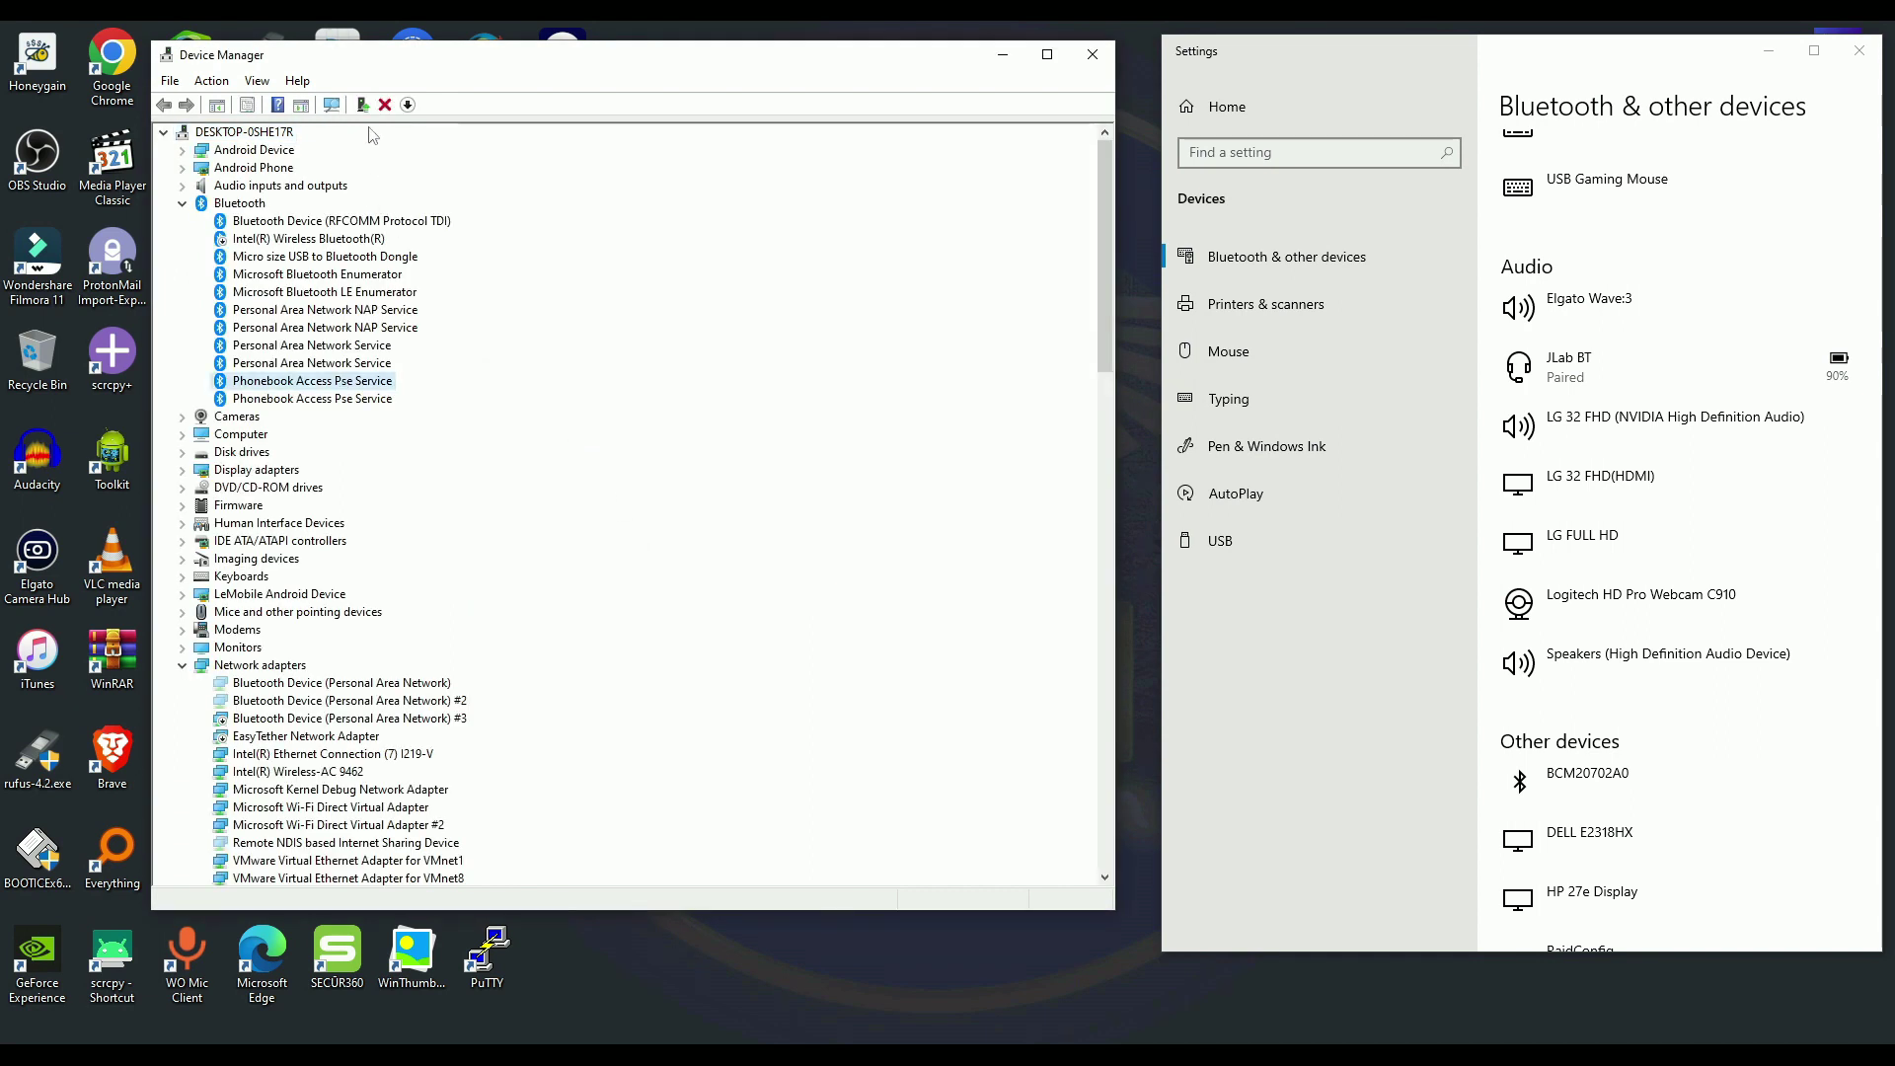
click(386, 106)
click(677, 565)
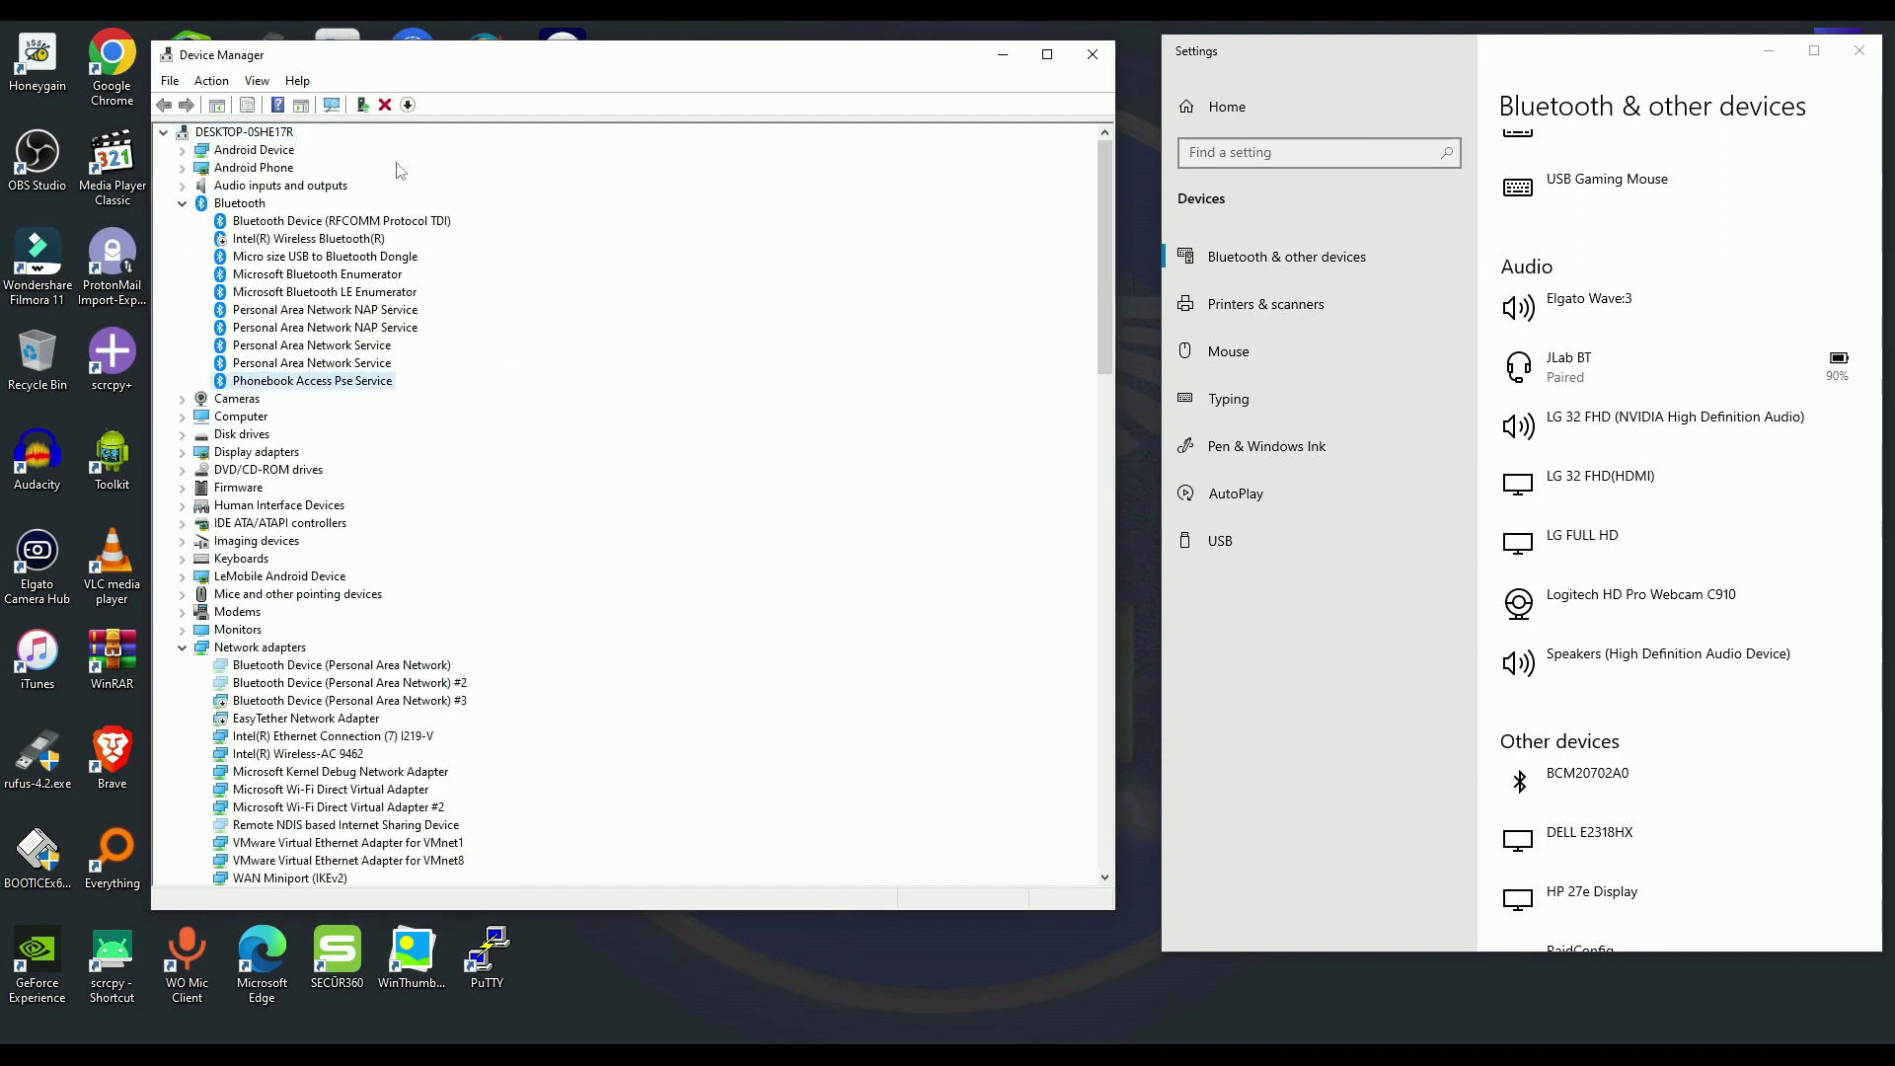
click(385, 105)
- Finish the last Phonebook Access Pse Service uninstall and remove JLab BT in Settings
click(667, 562)
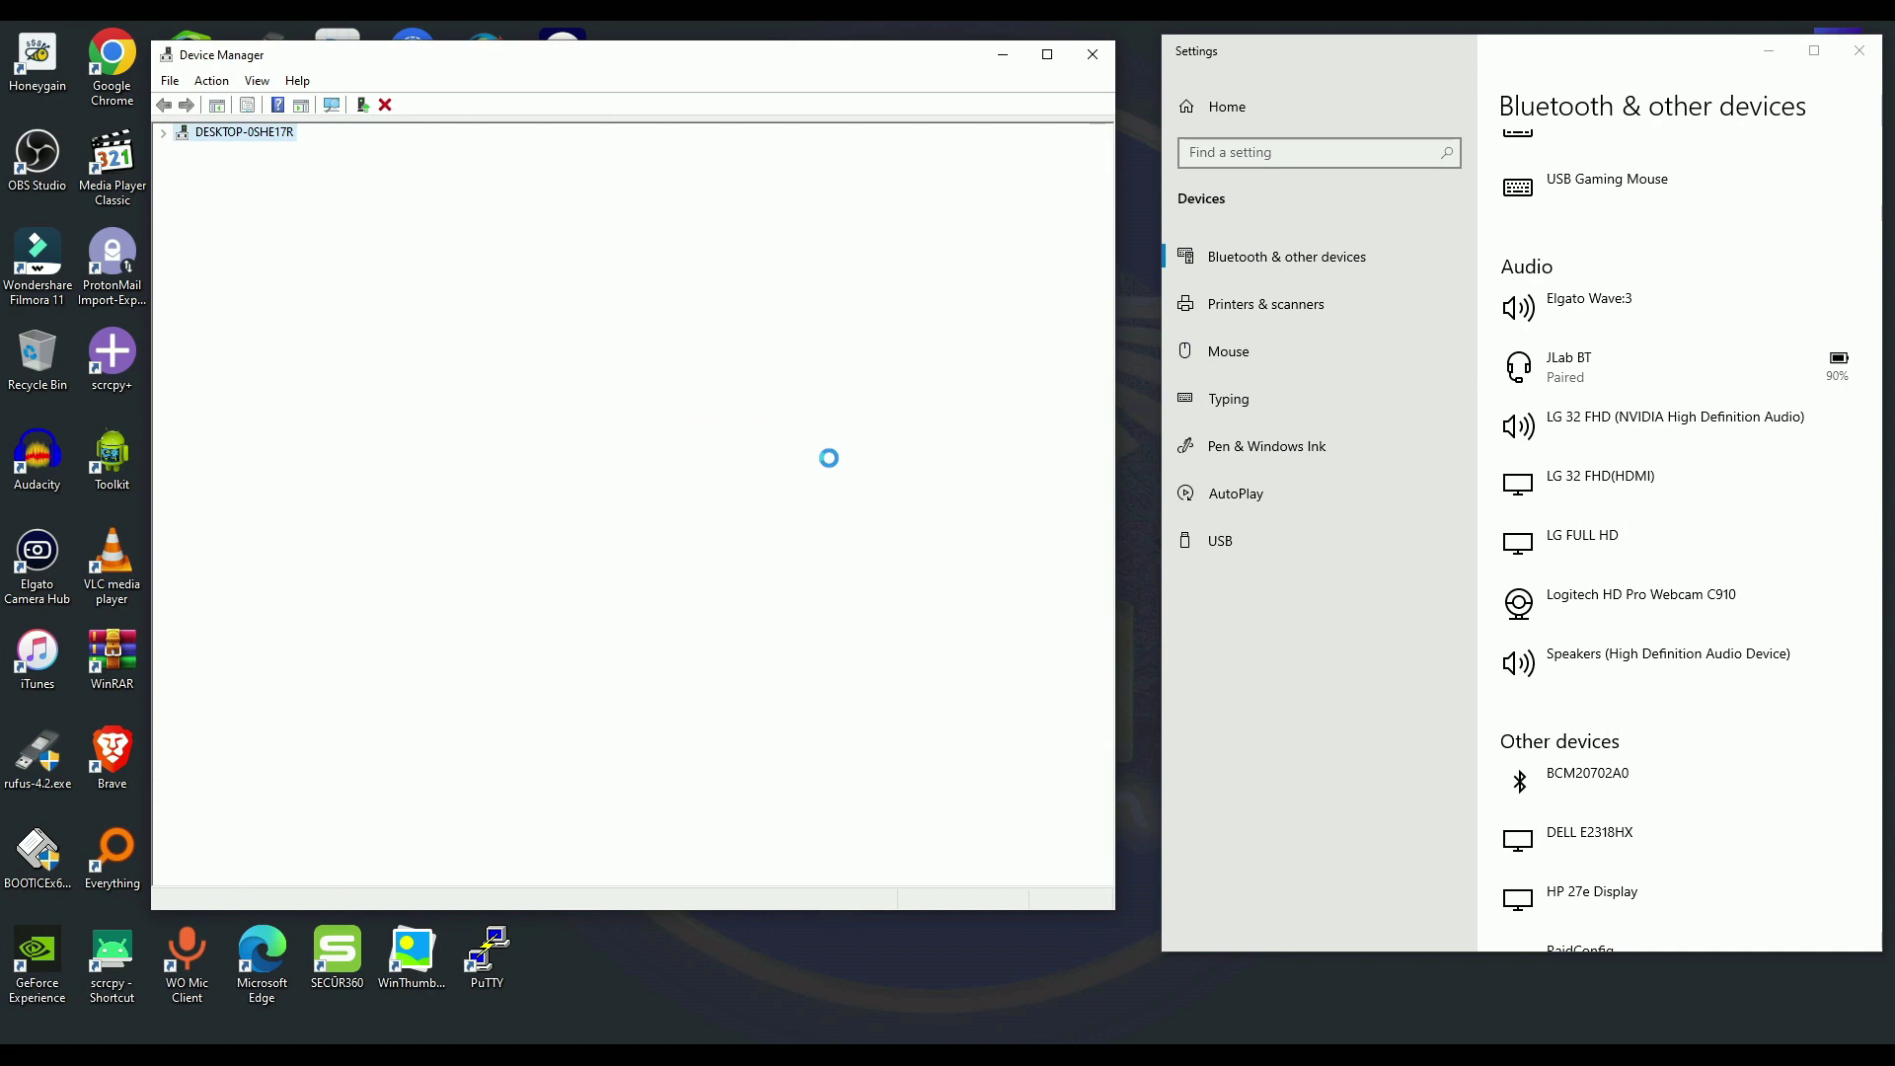
click(1678, 367)
click(1776, 430)
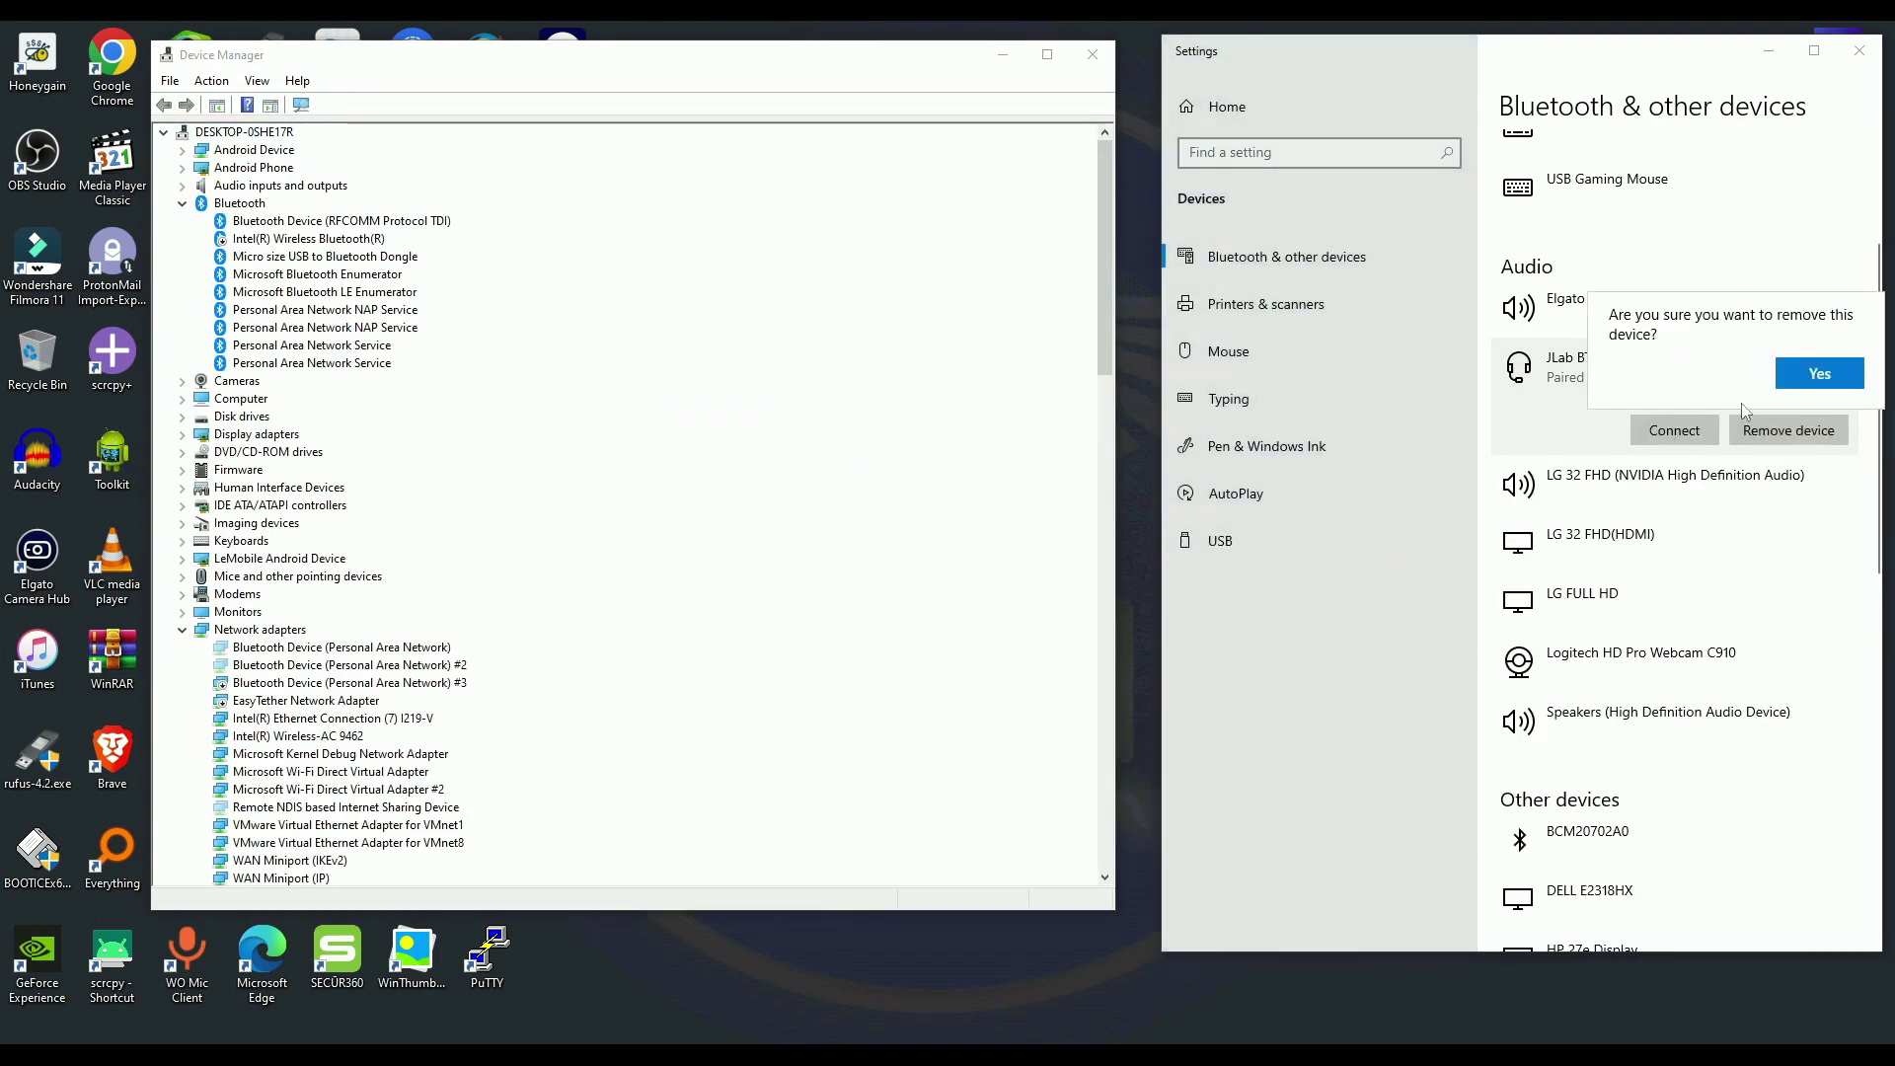
click(1814, 380)
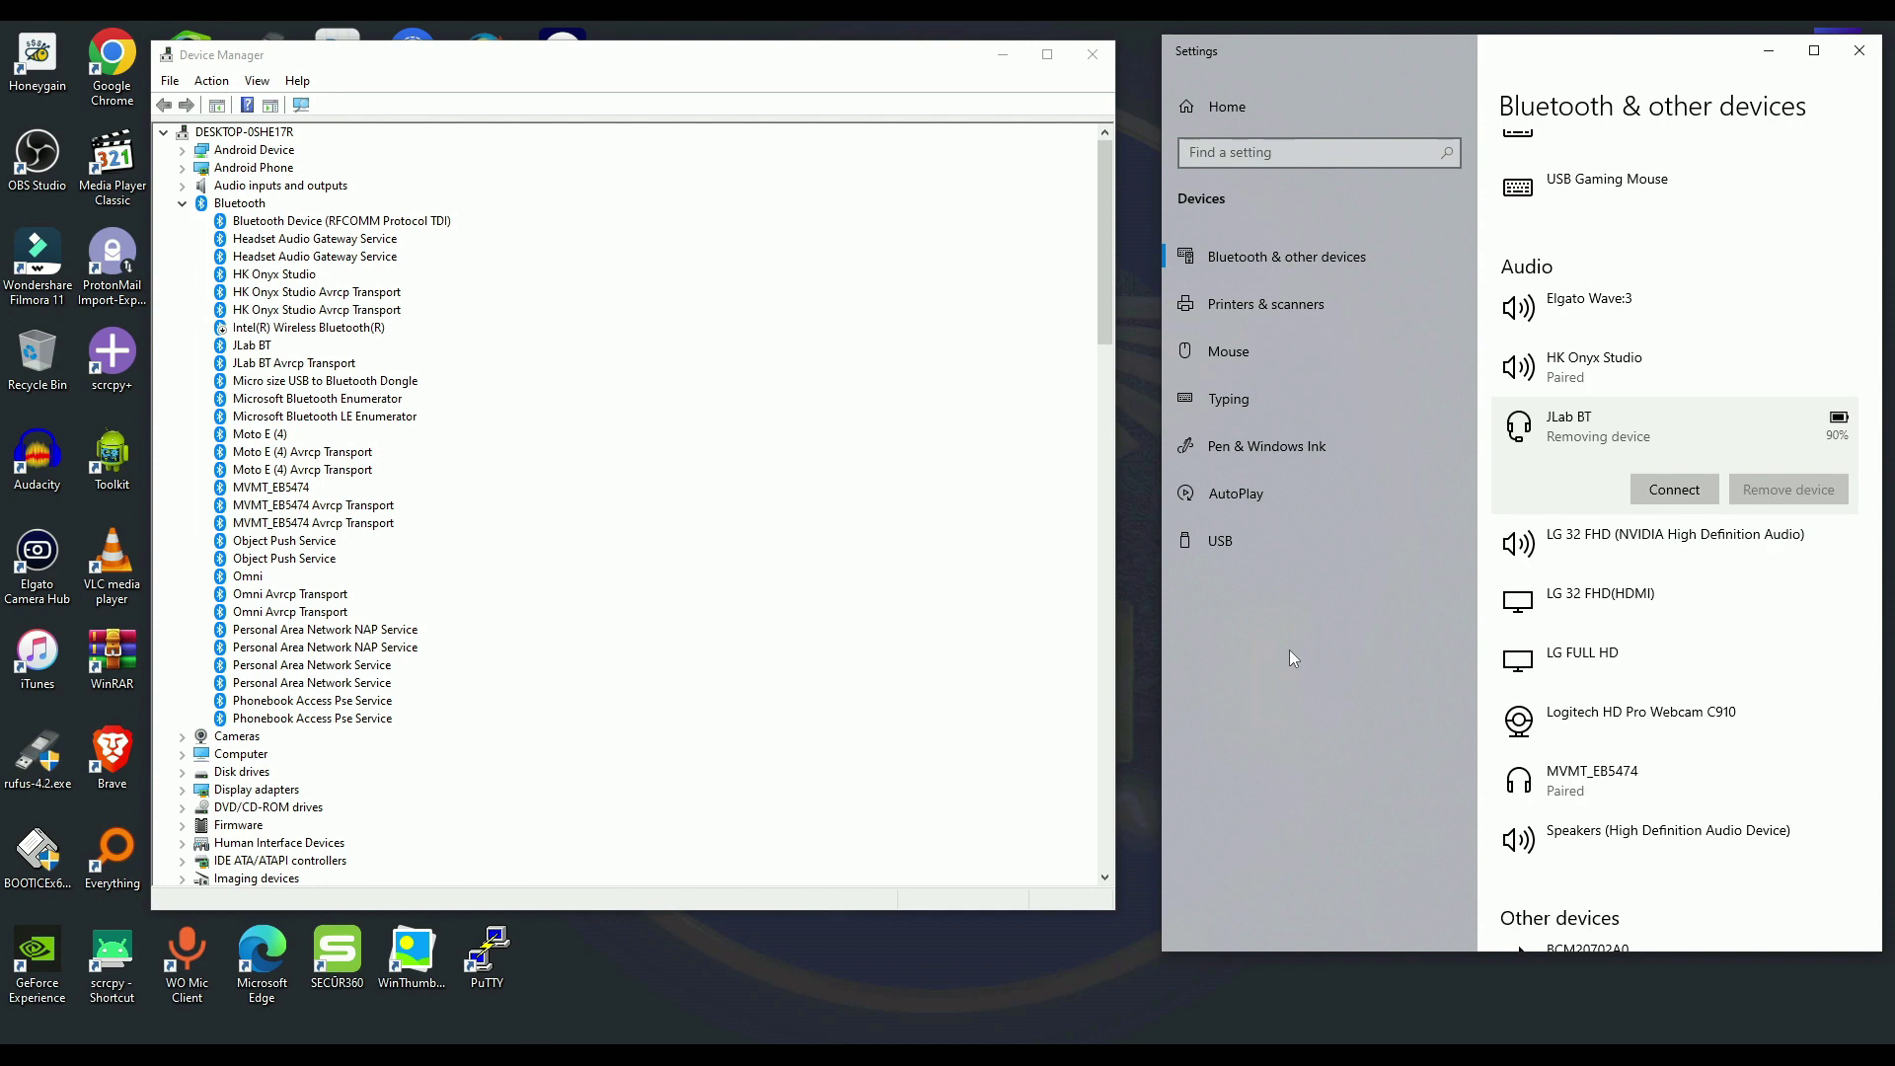
- Uninstall the leftover HK Onyx Studio Avrcp Transport and Moto E (4) entries
click(316, 291)
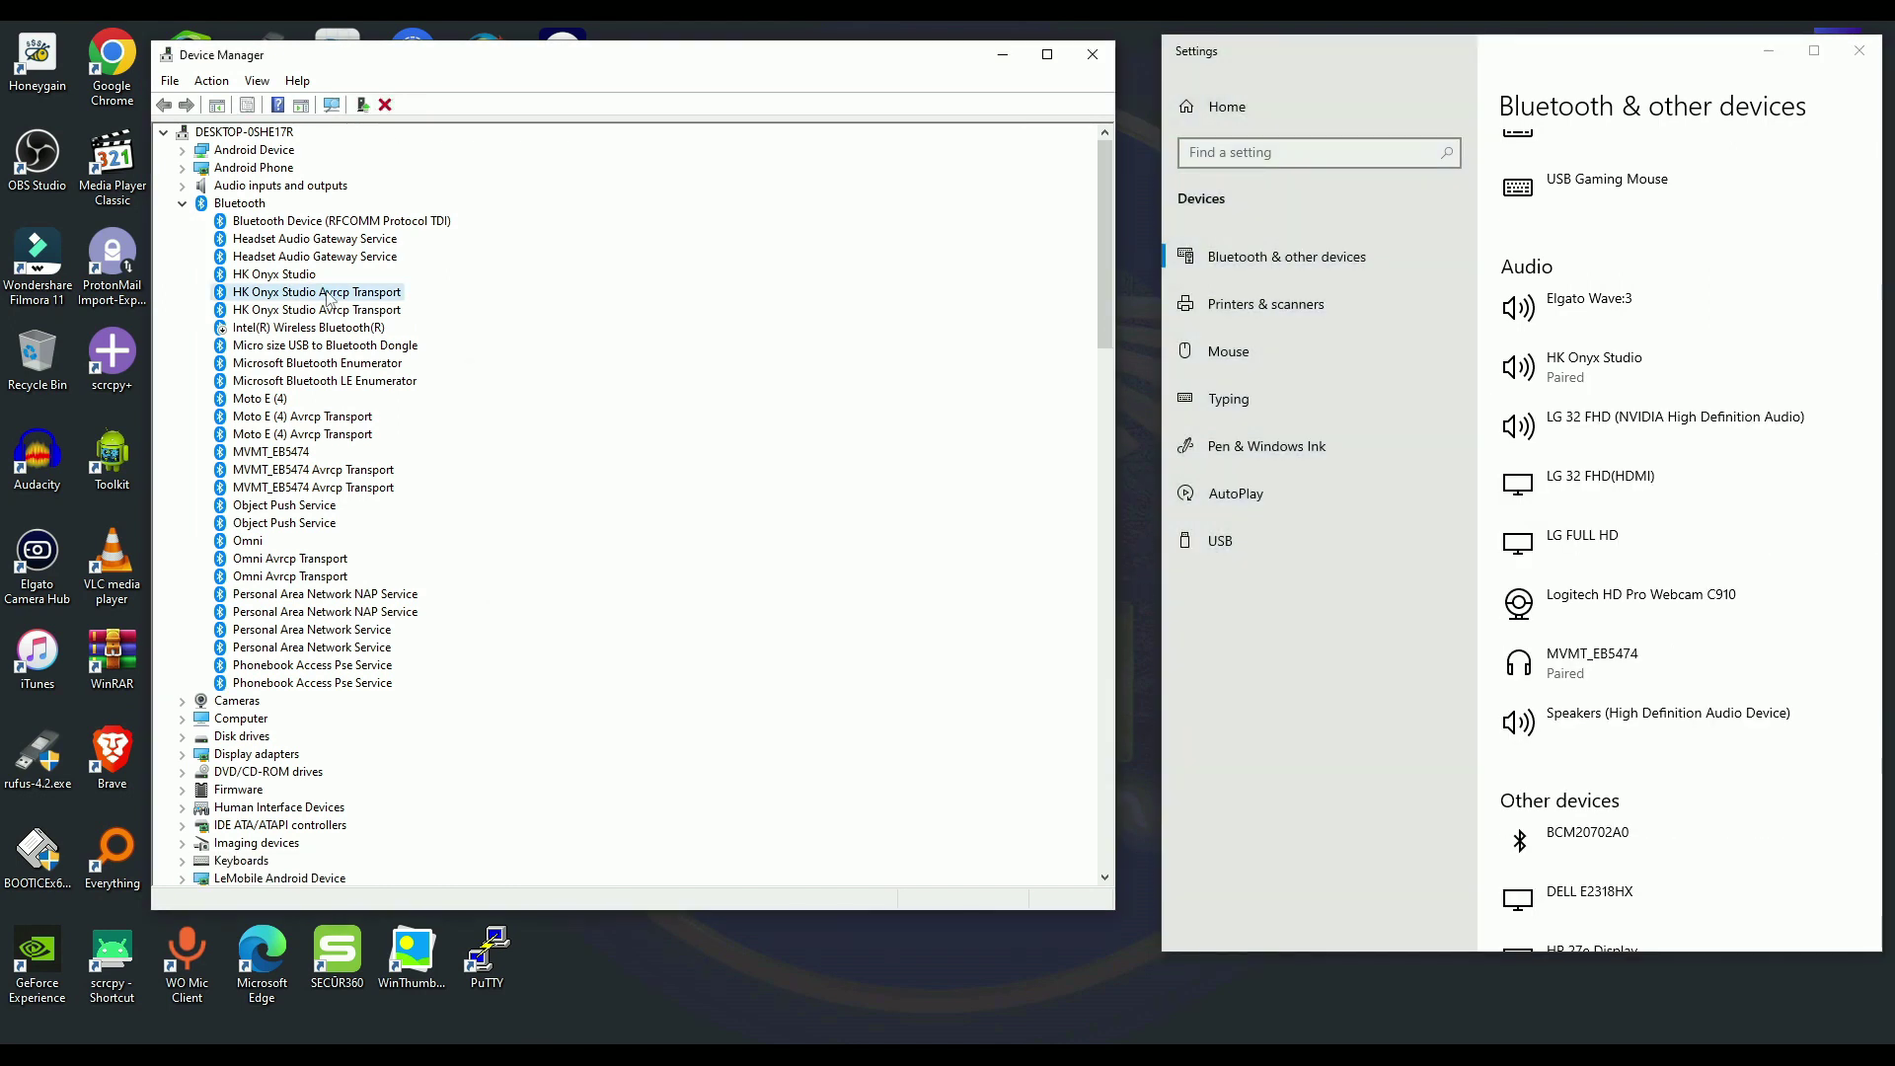
key(Delete)
click(671, 567)
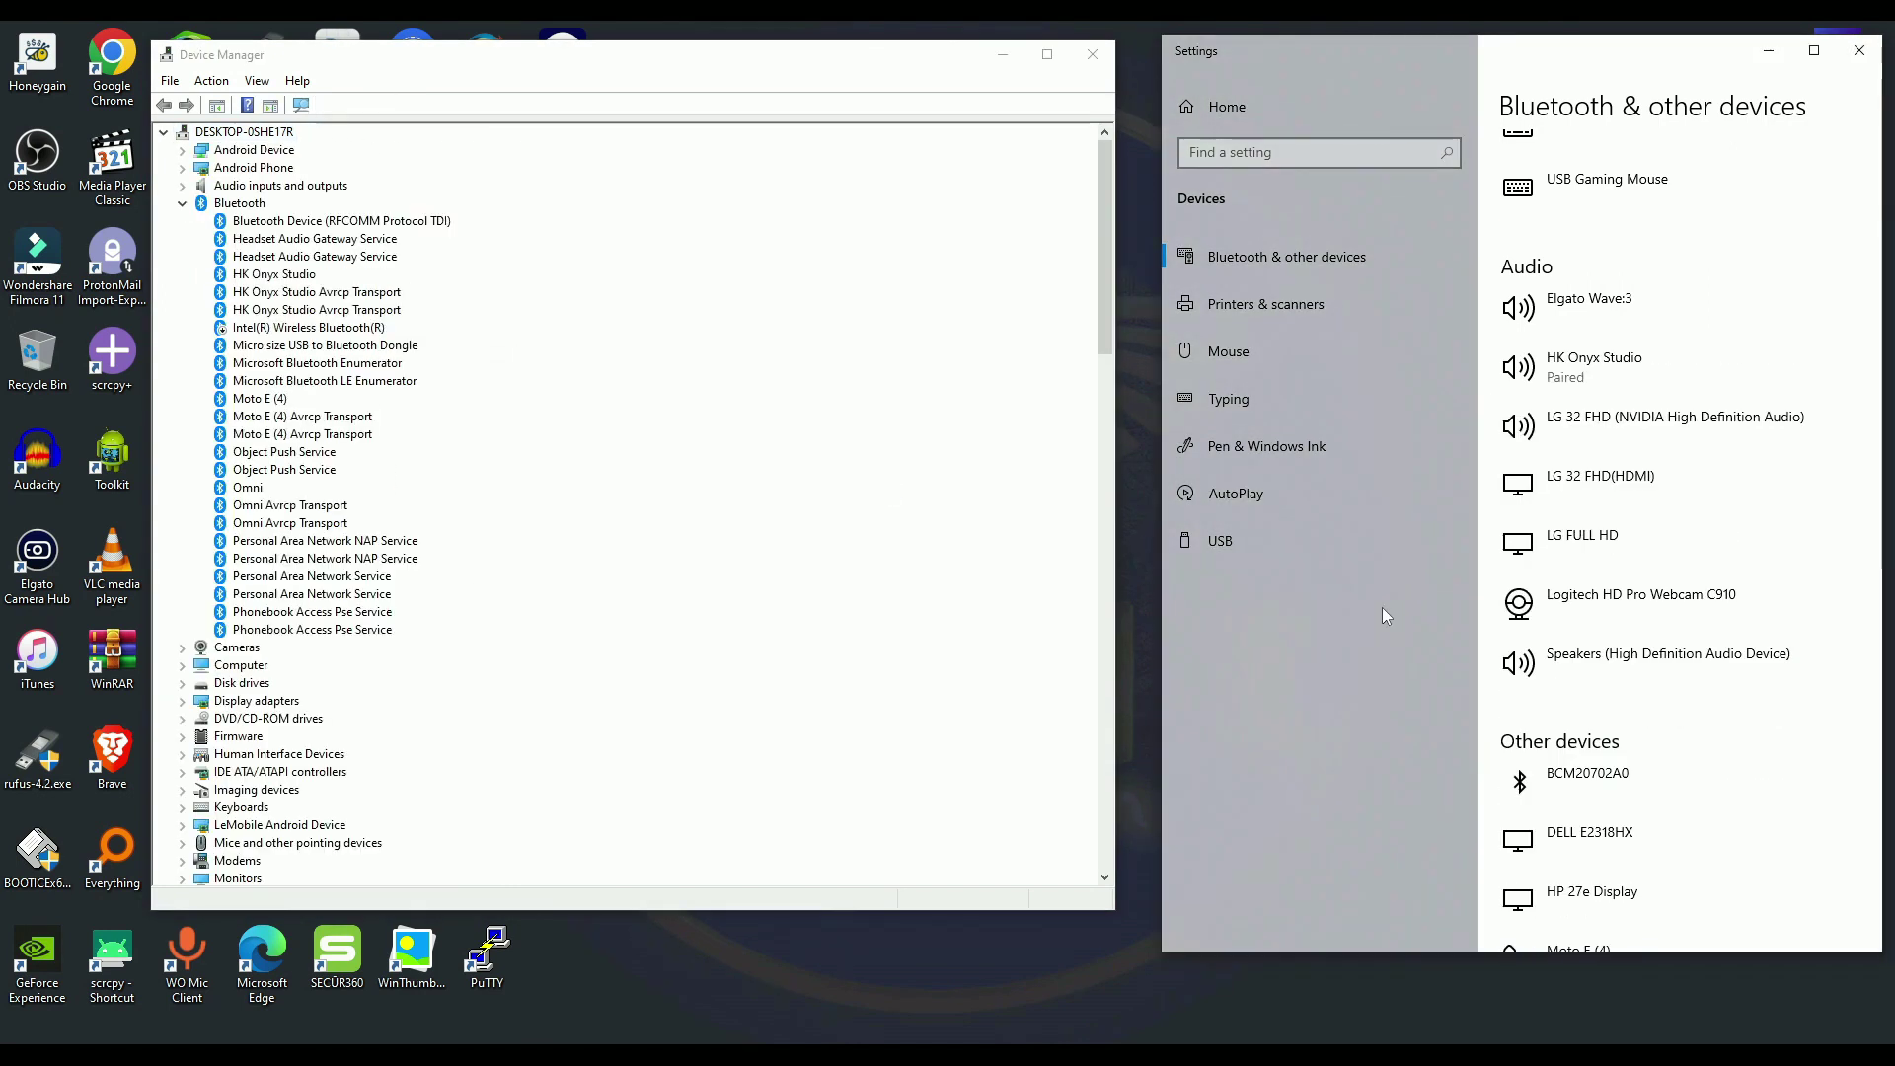
click(302, 362)
click(383, 103)
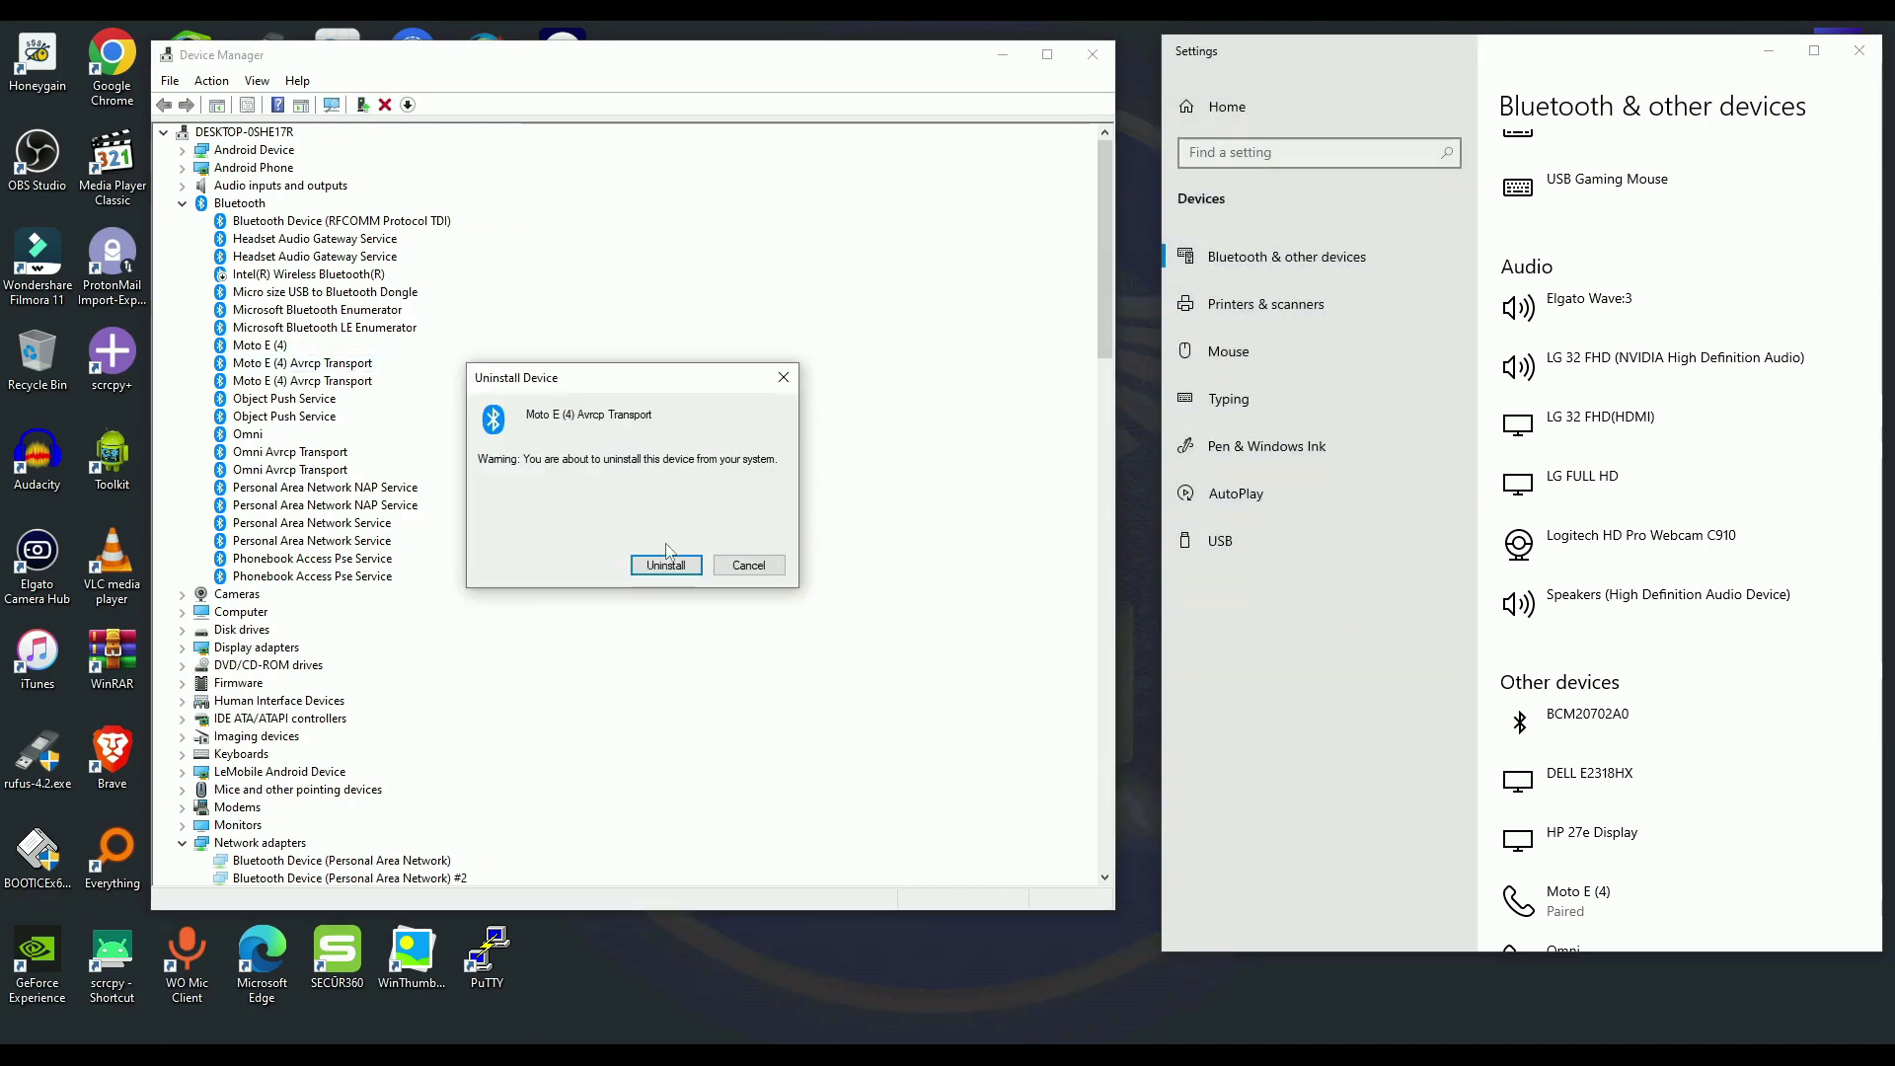
key(Return)
click(383, 102)
key(Return)
- Toggle View > Show hidden devices to refresh the device list
scroll(1677, 552, down, 5)
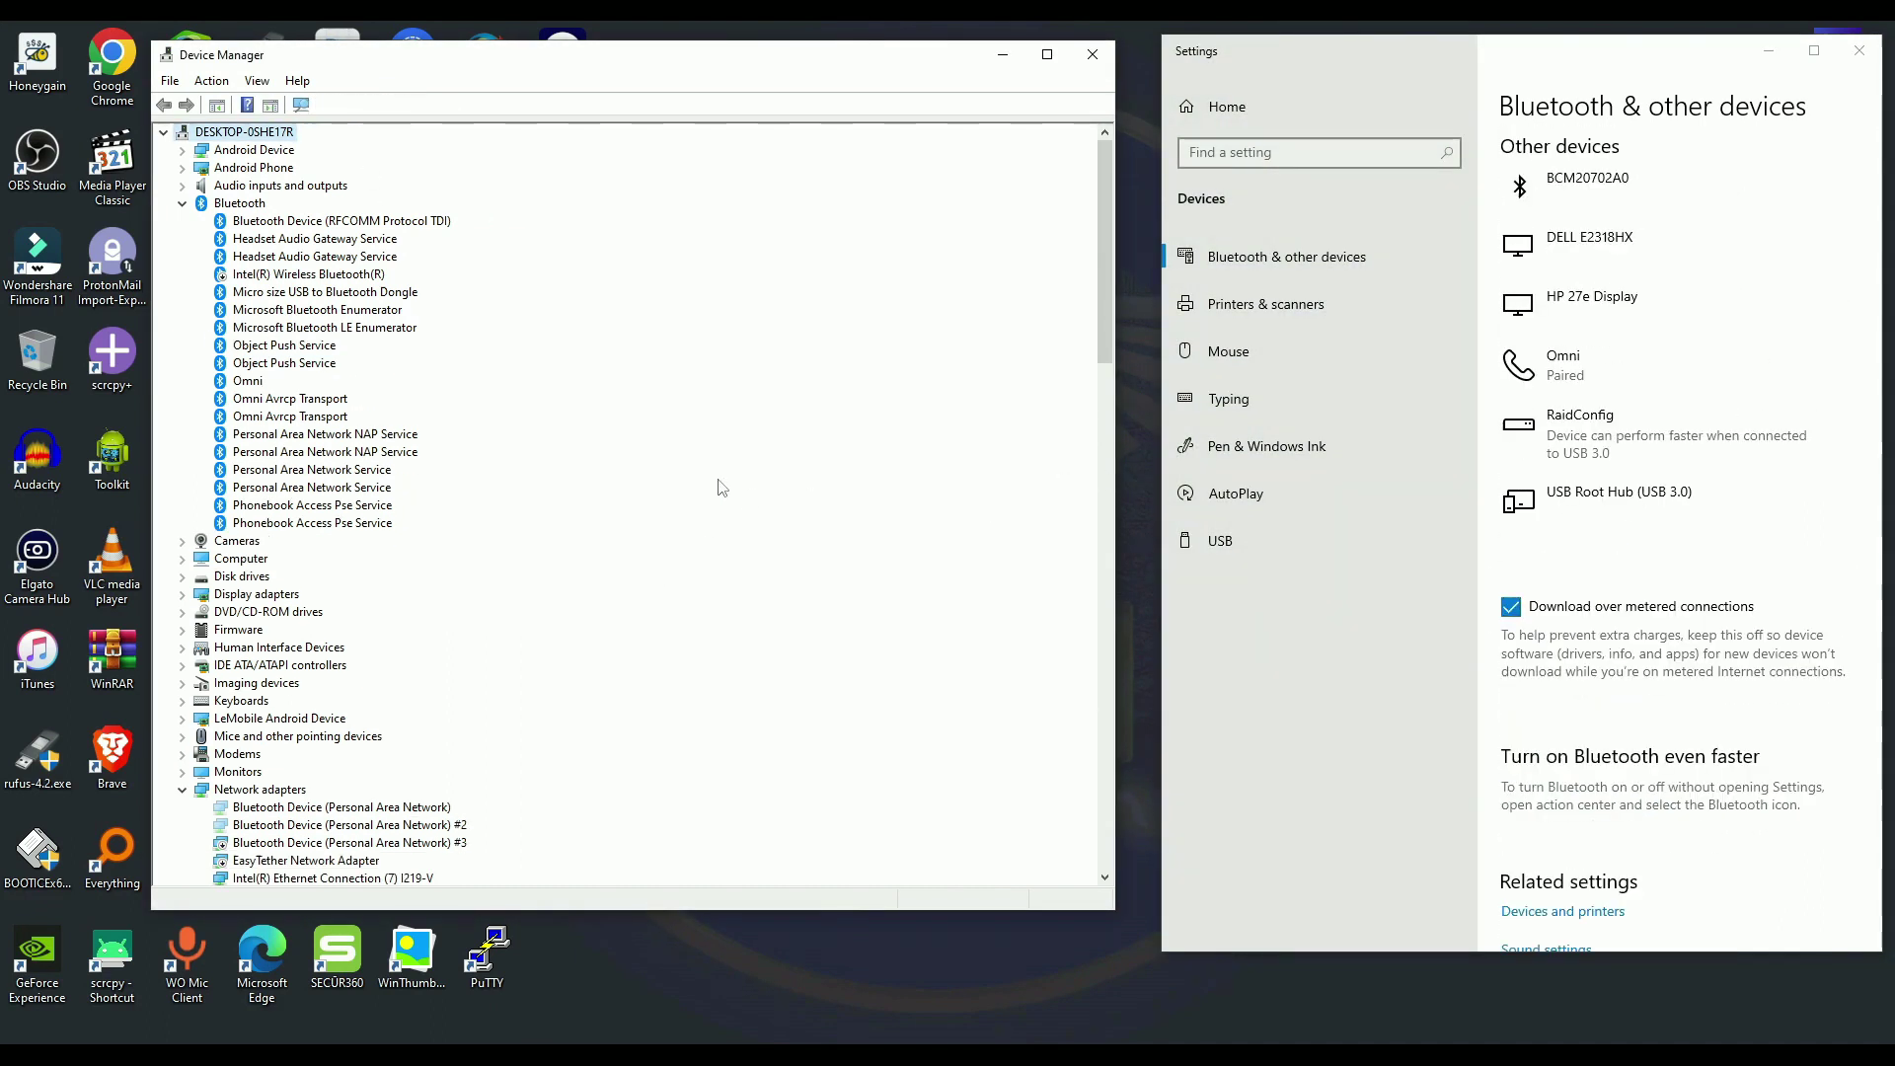
click(254, 82)
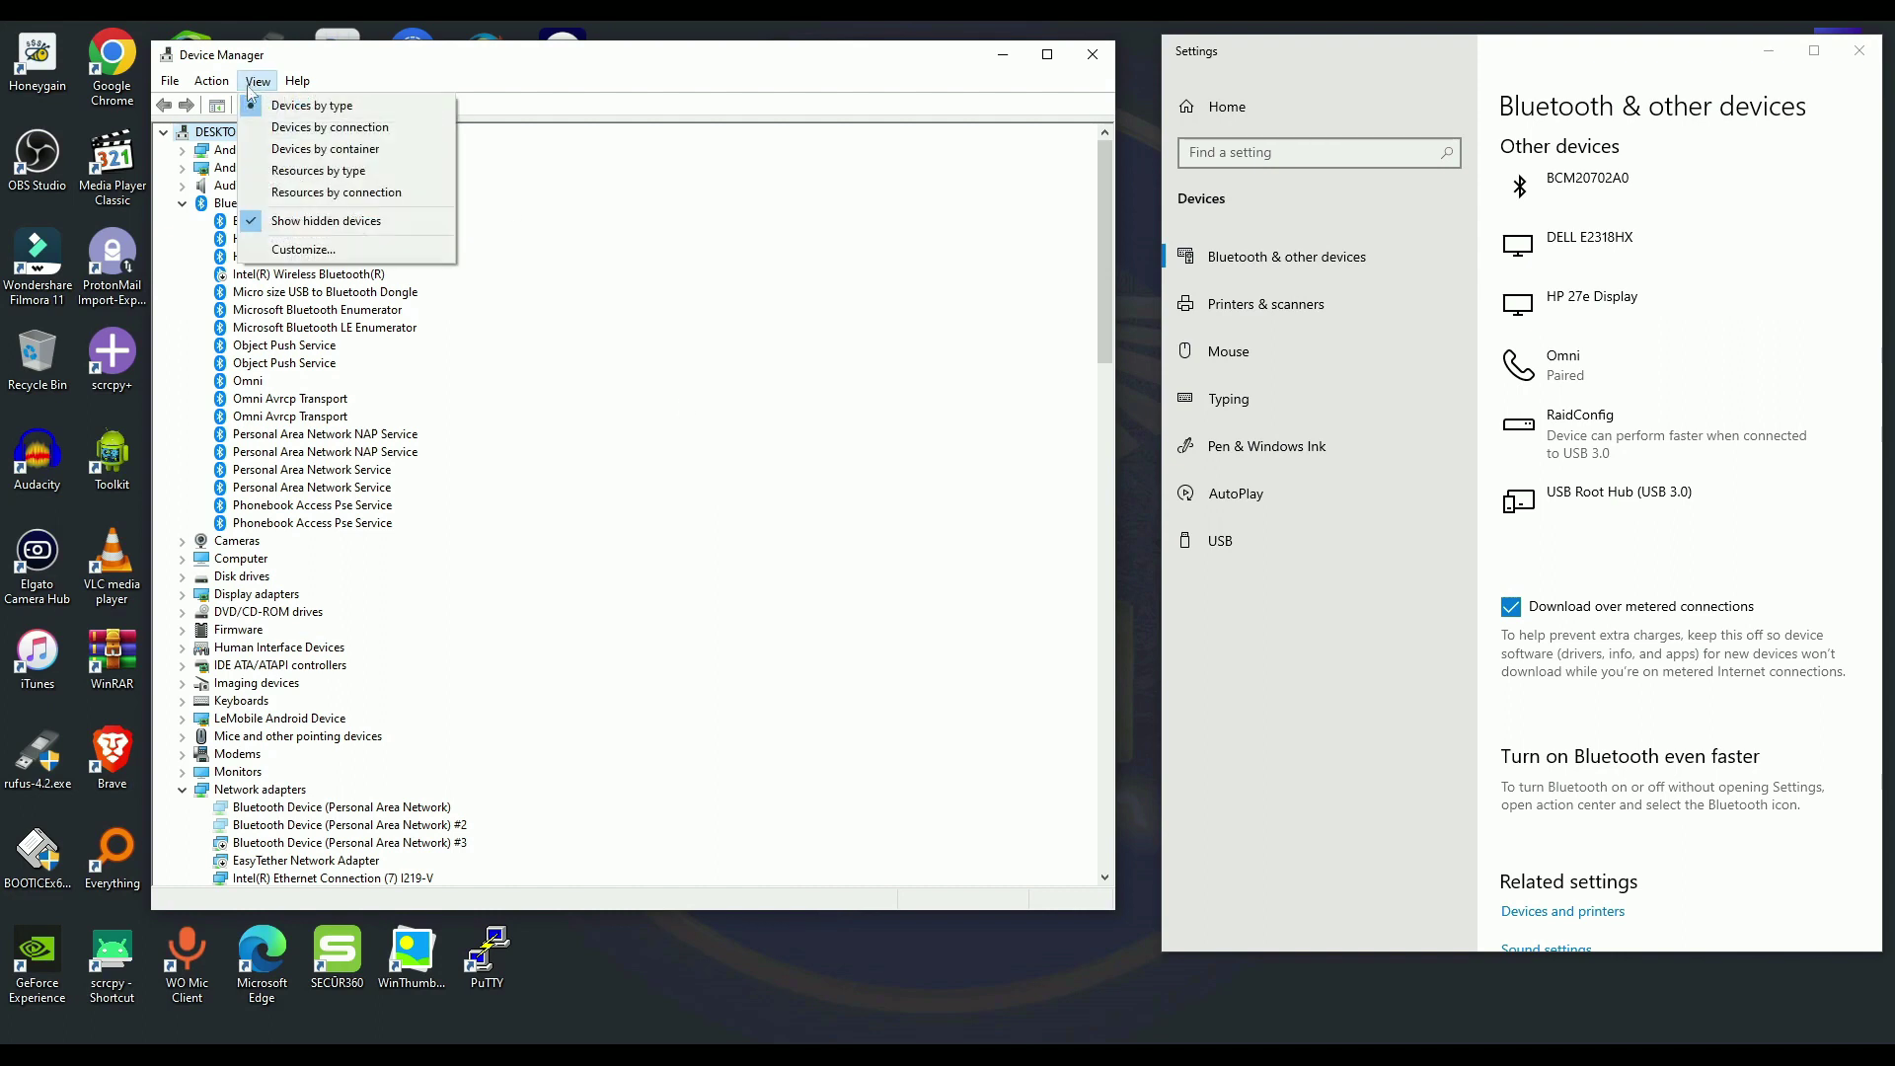
click(306, 222)
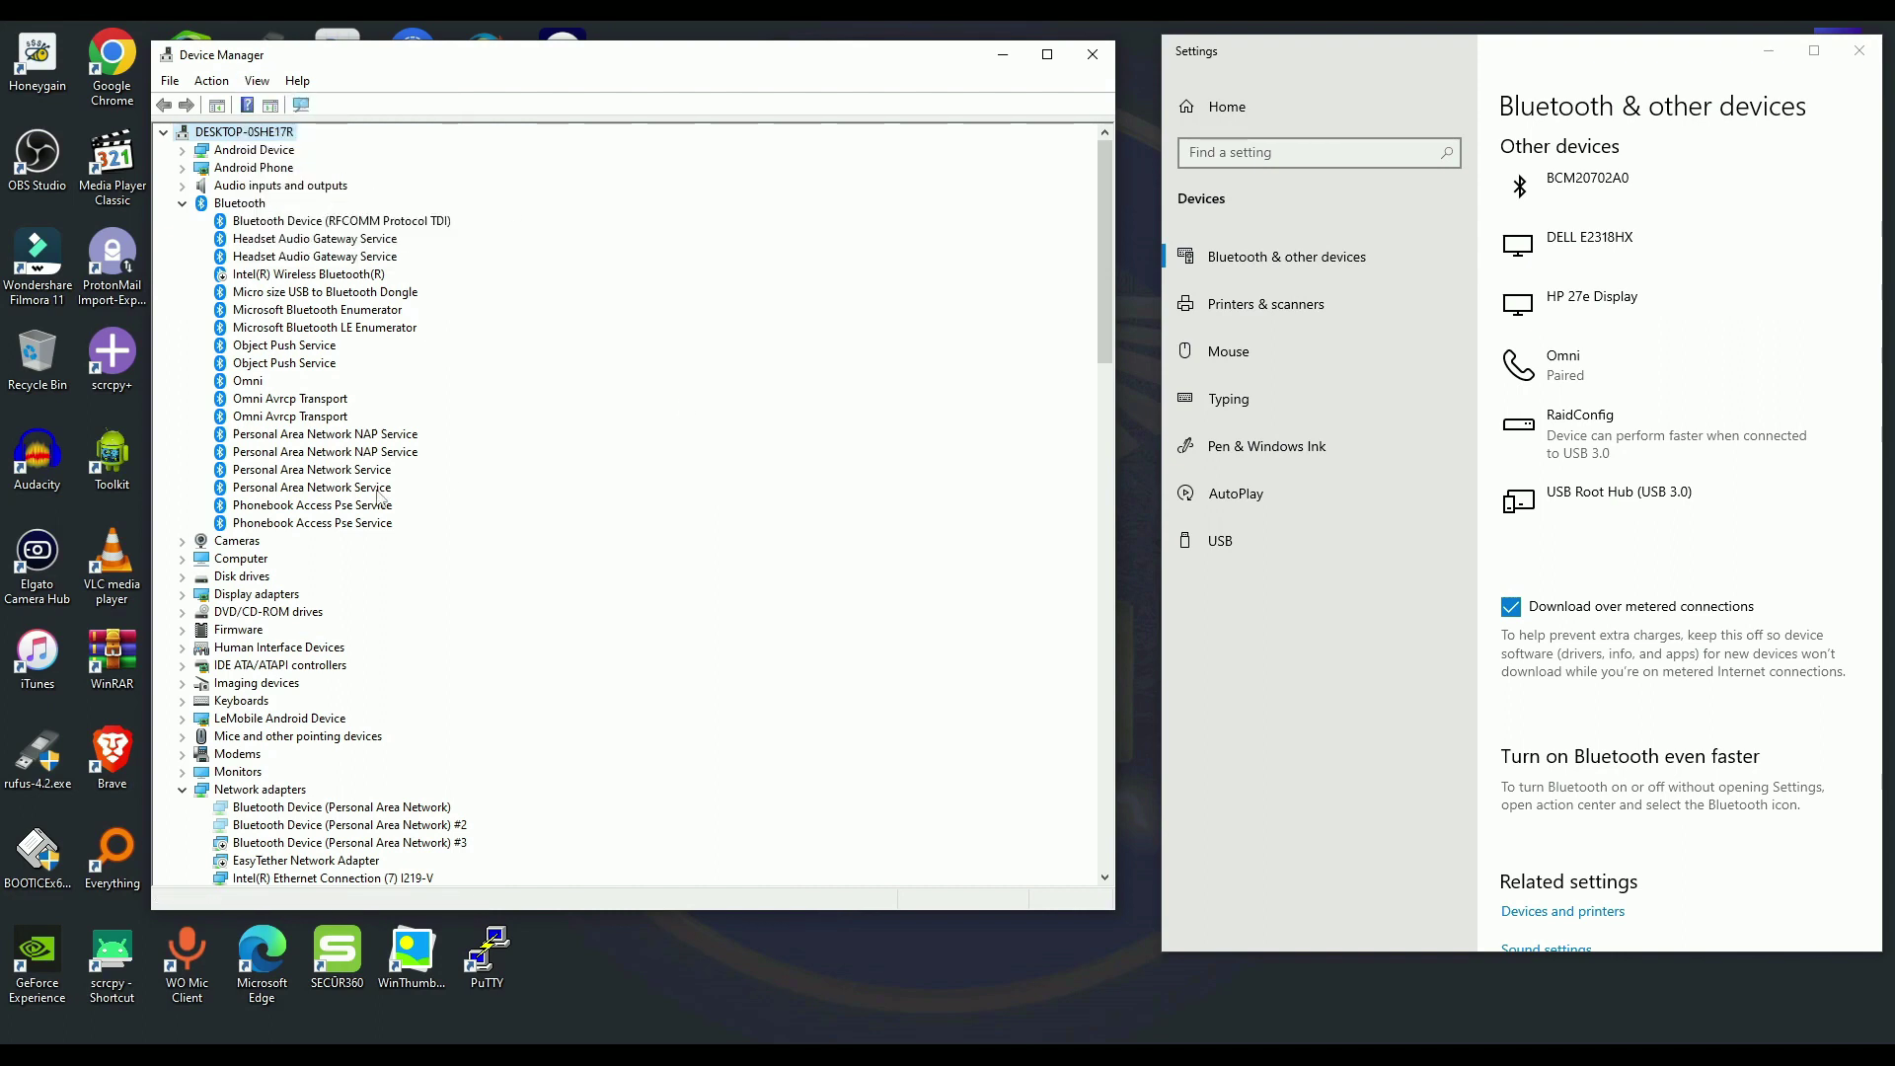
- Centre the Settings window, widen it by its right edge, and review its device lists
click(1092, 63)
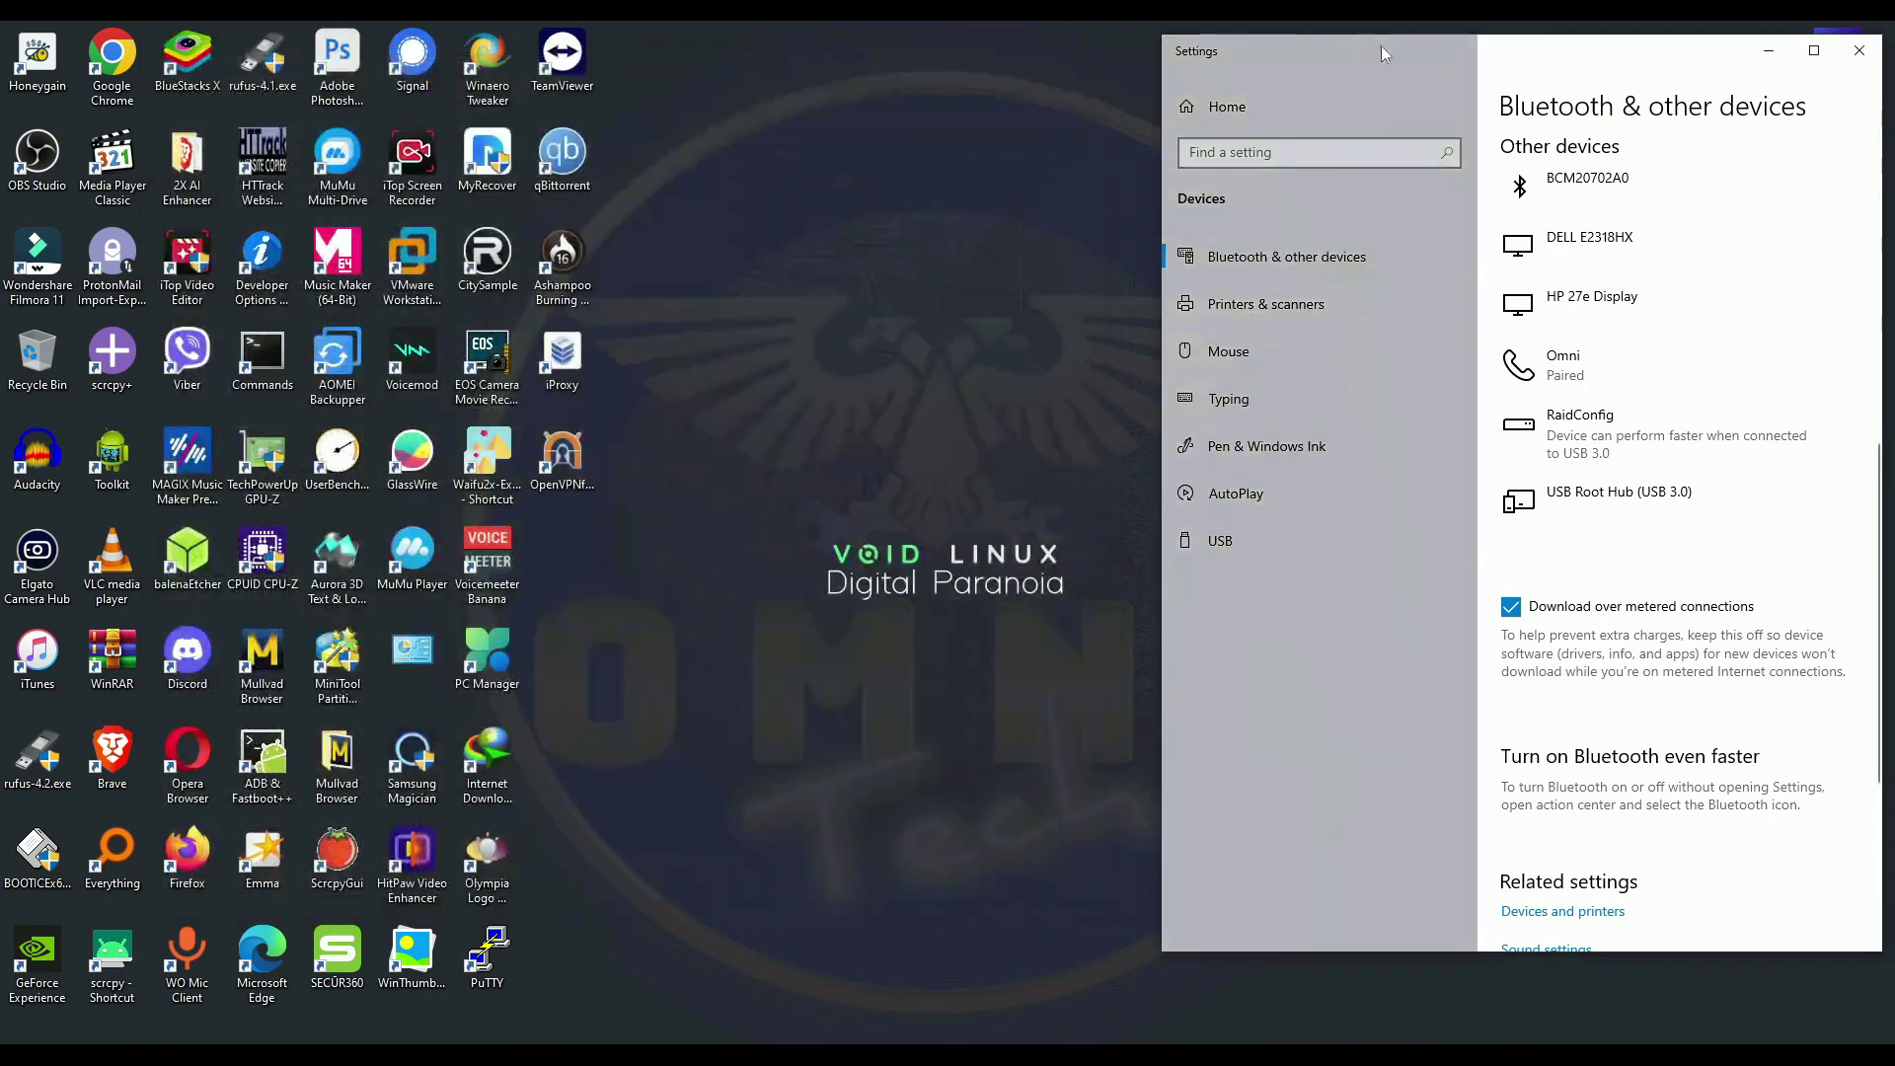
drag(1374, 50, 777, 63)
scroll(1283, 390, up, 6)
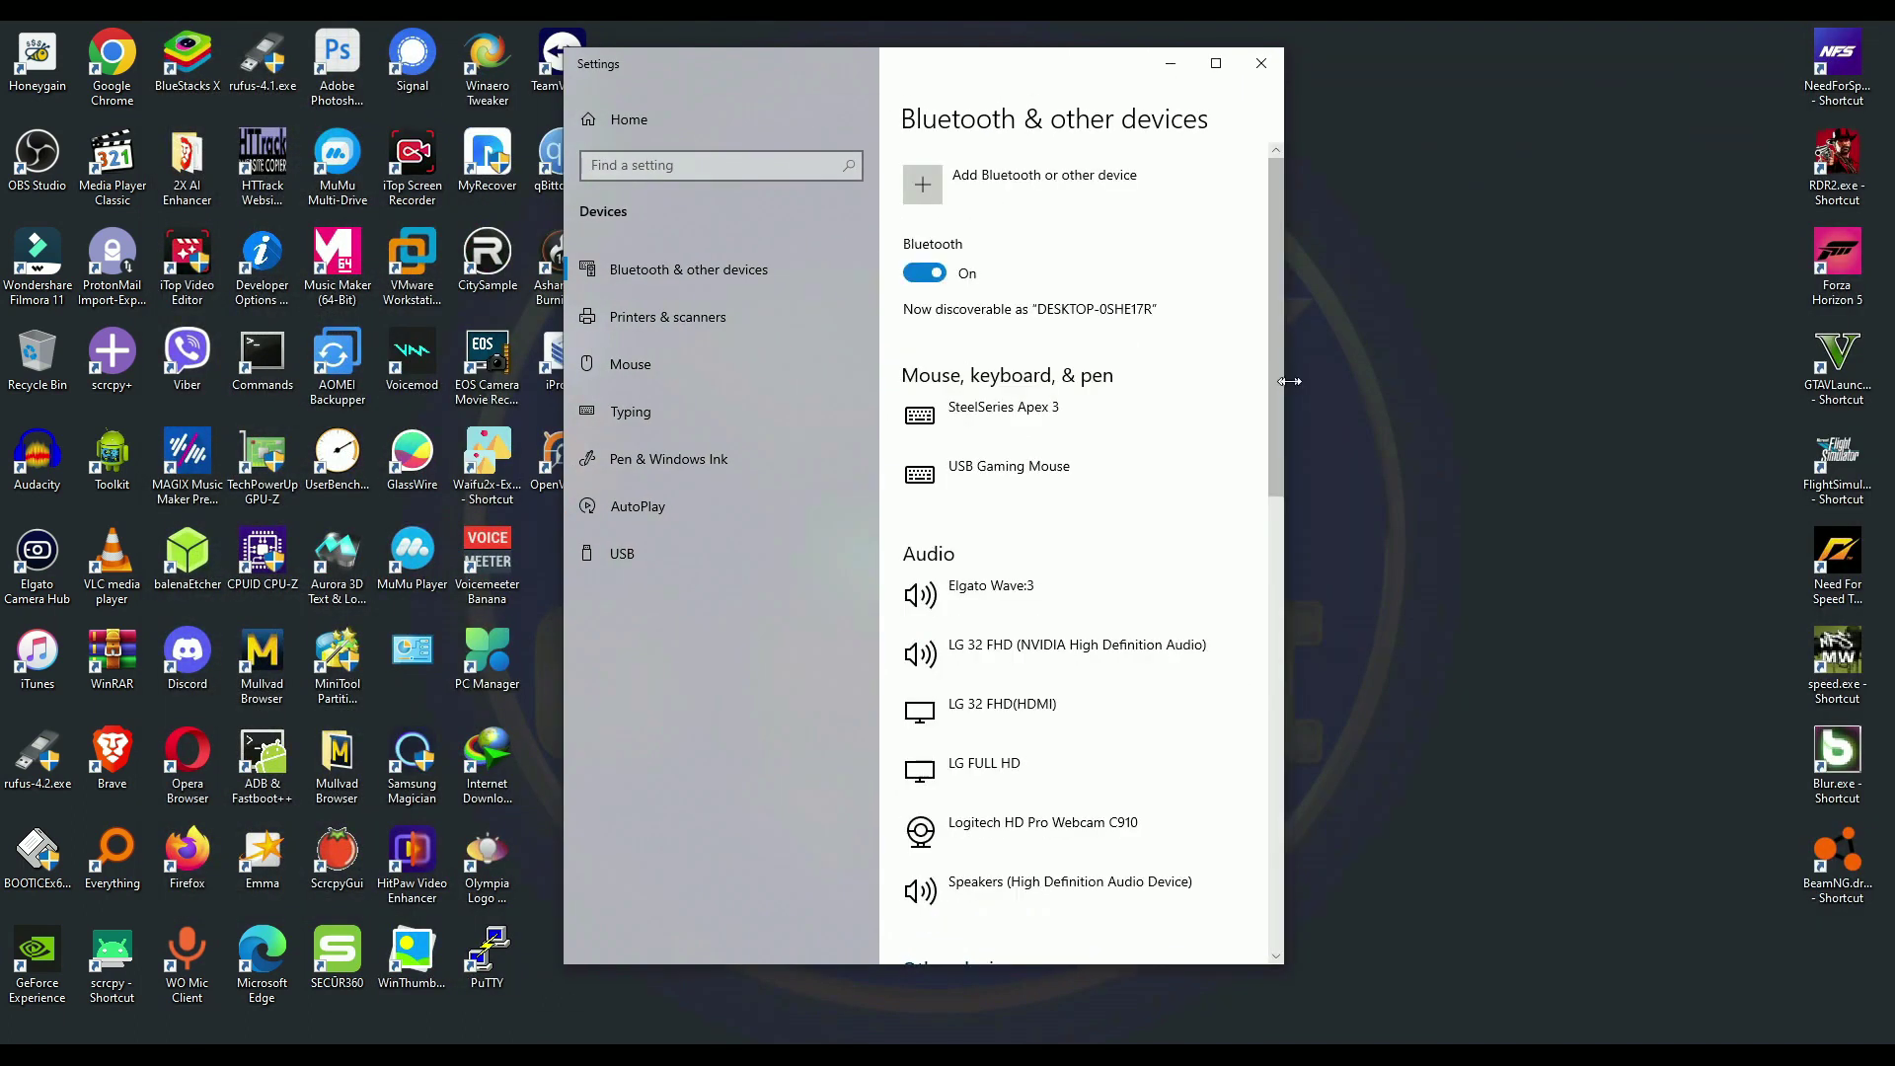
drag(1283, 389, 1599, 390)
scroll(1201, 465, down, 5)
scroll(1203, 475, up, 5)
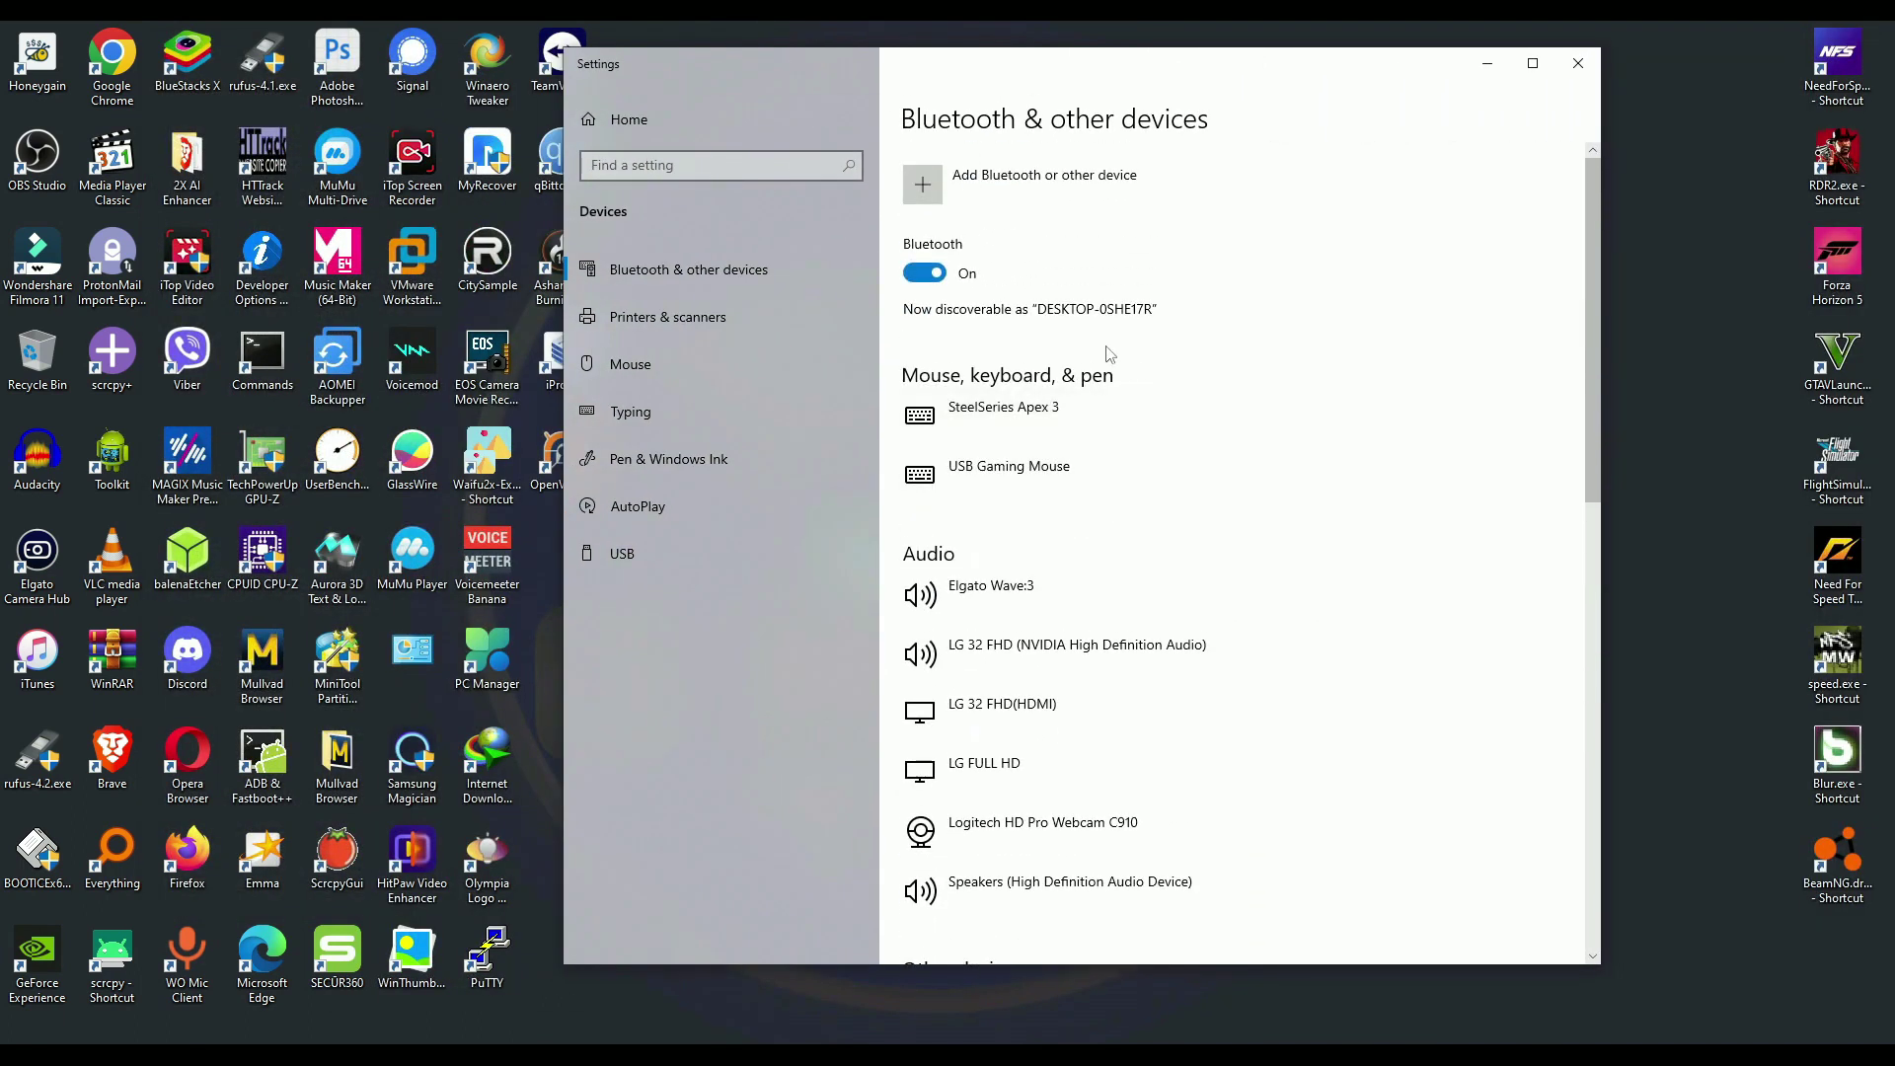
scroll(1050, 523, down, 1)
scroll(1049, 523, down, 3)
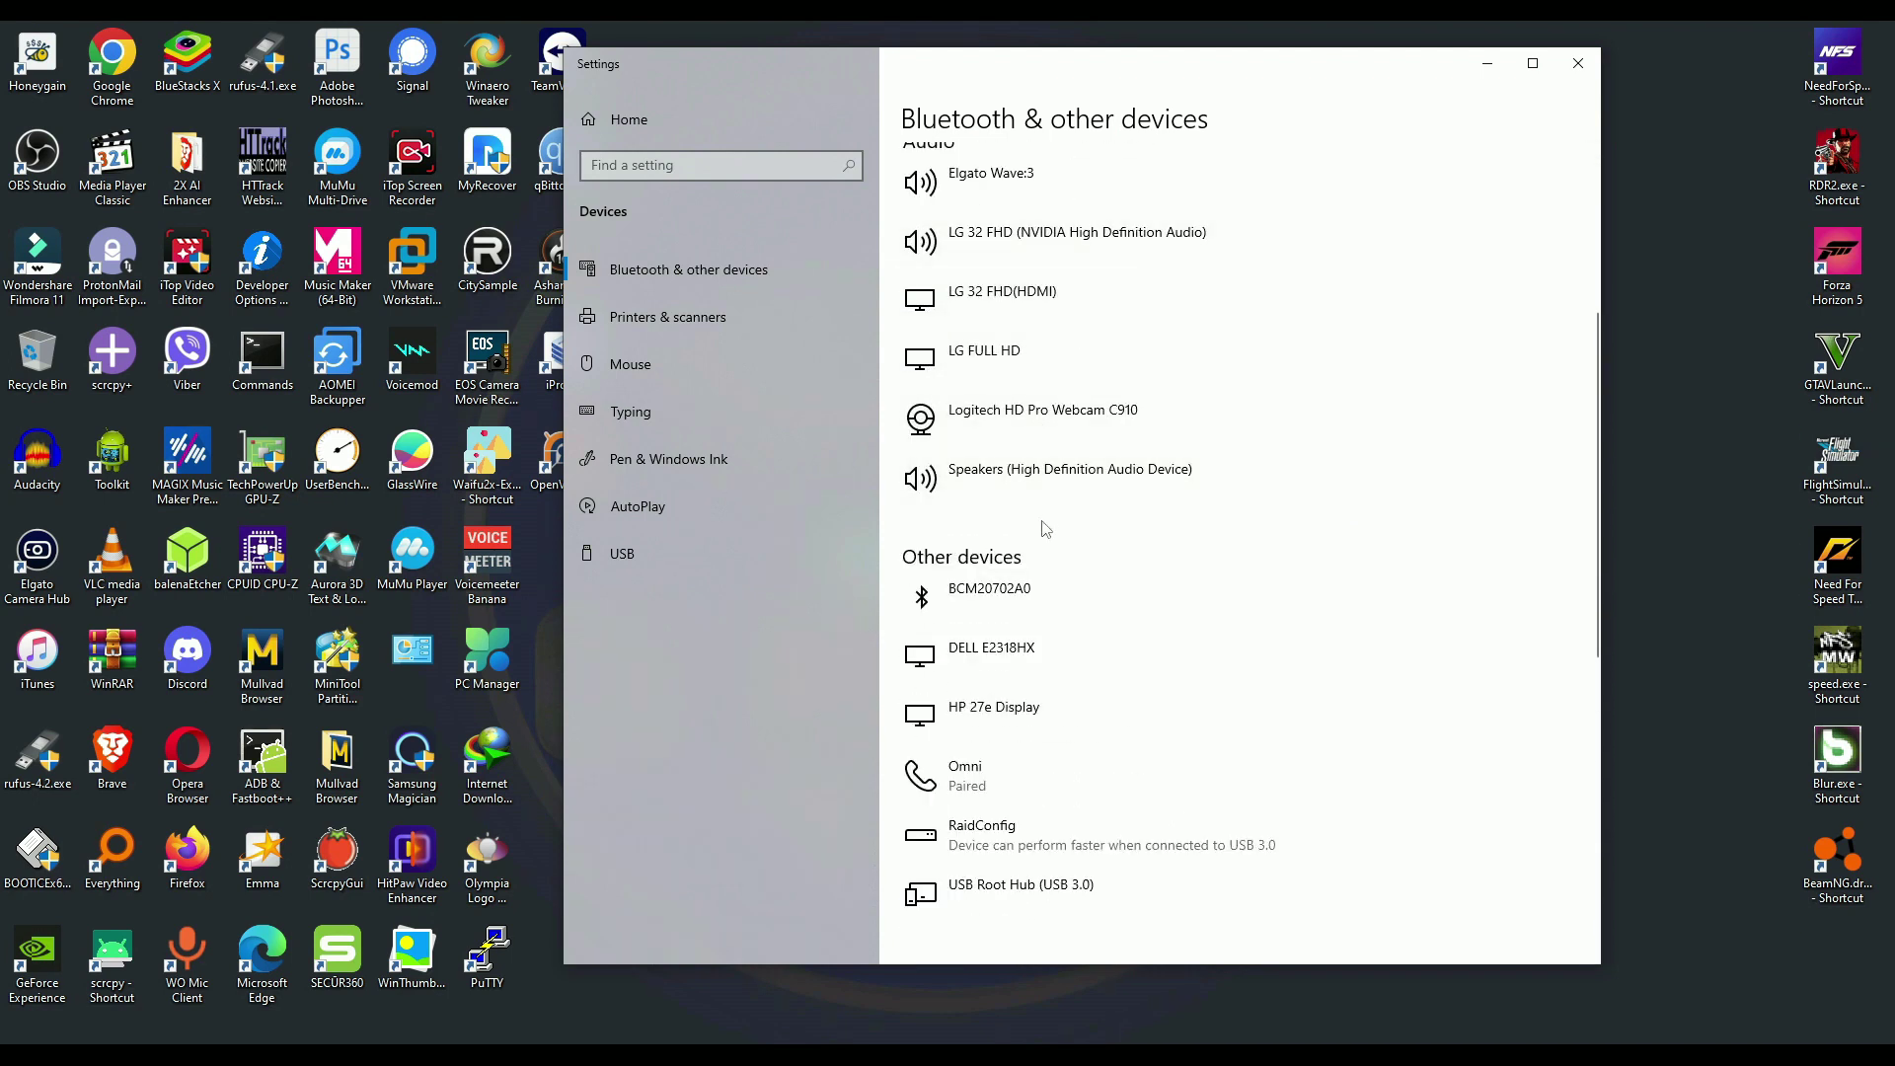
scroll(1058, 475, down, 5)
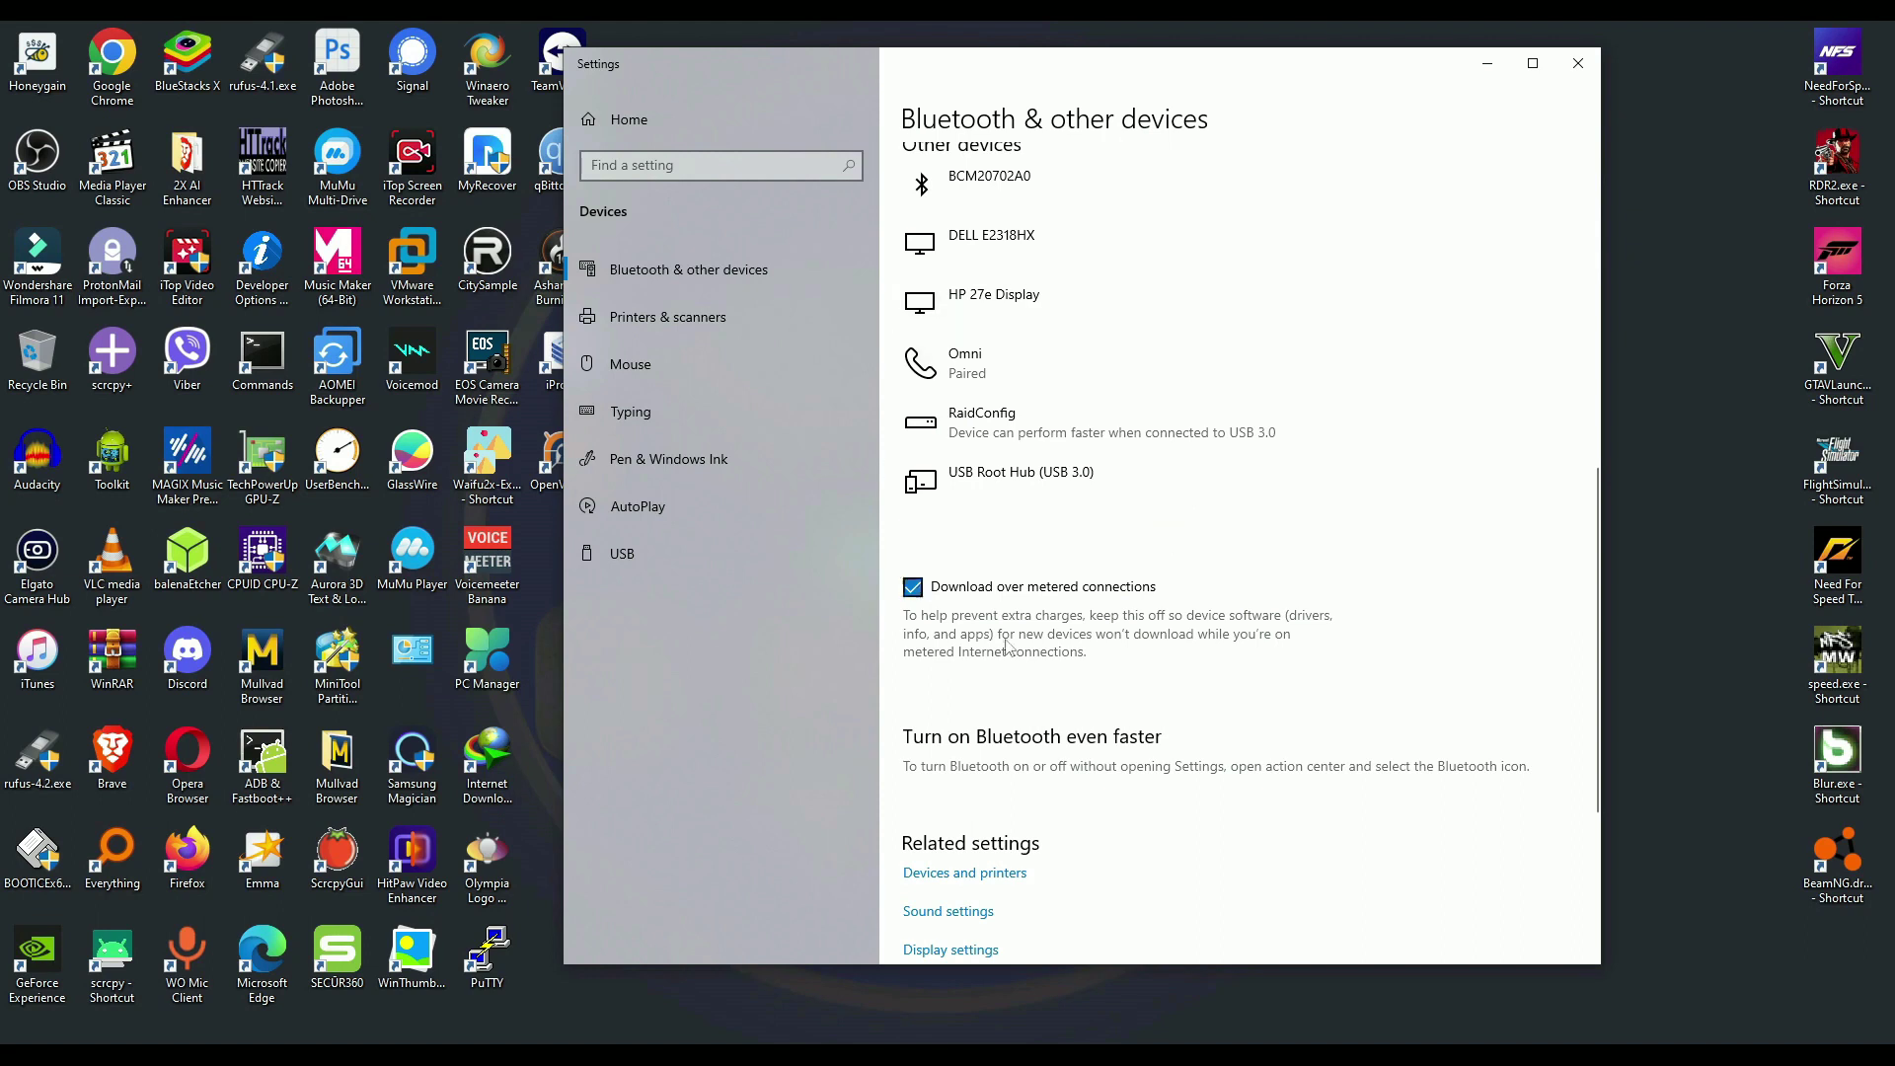
scroll(1156, 619, up, 10)
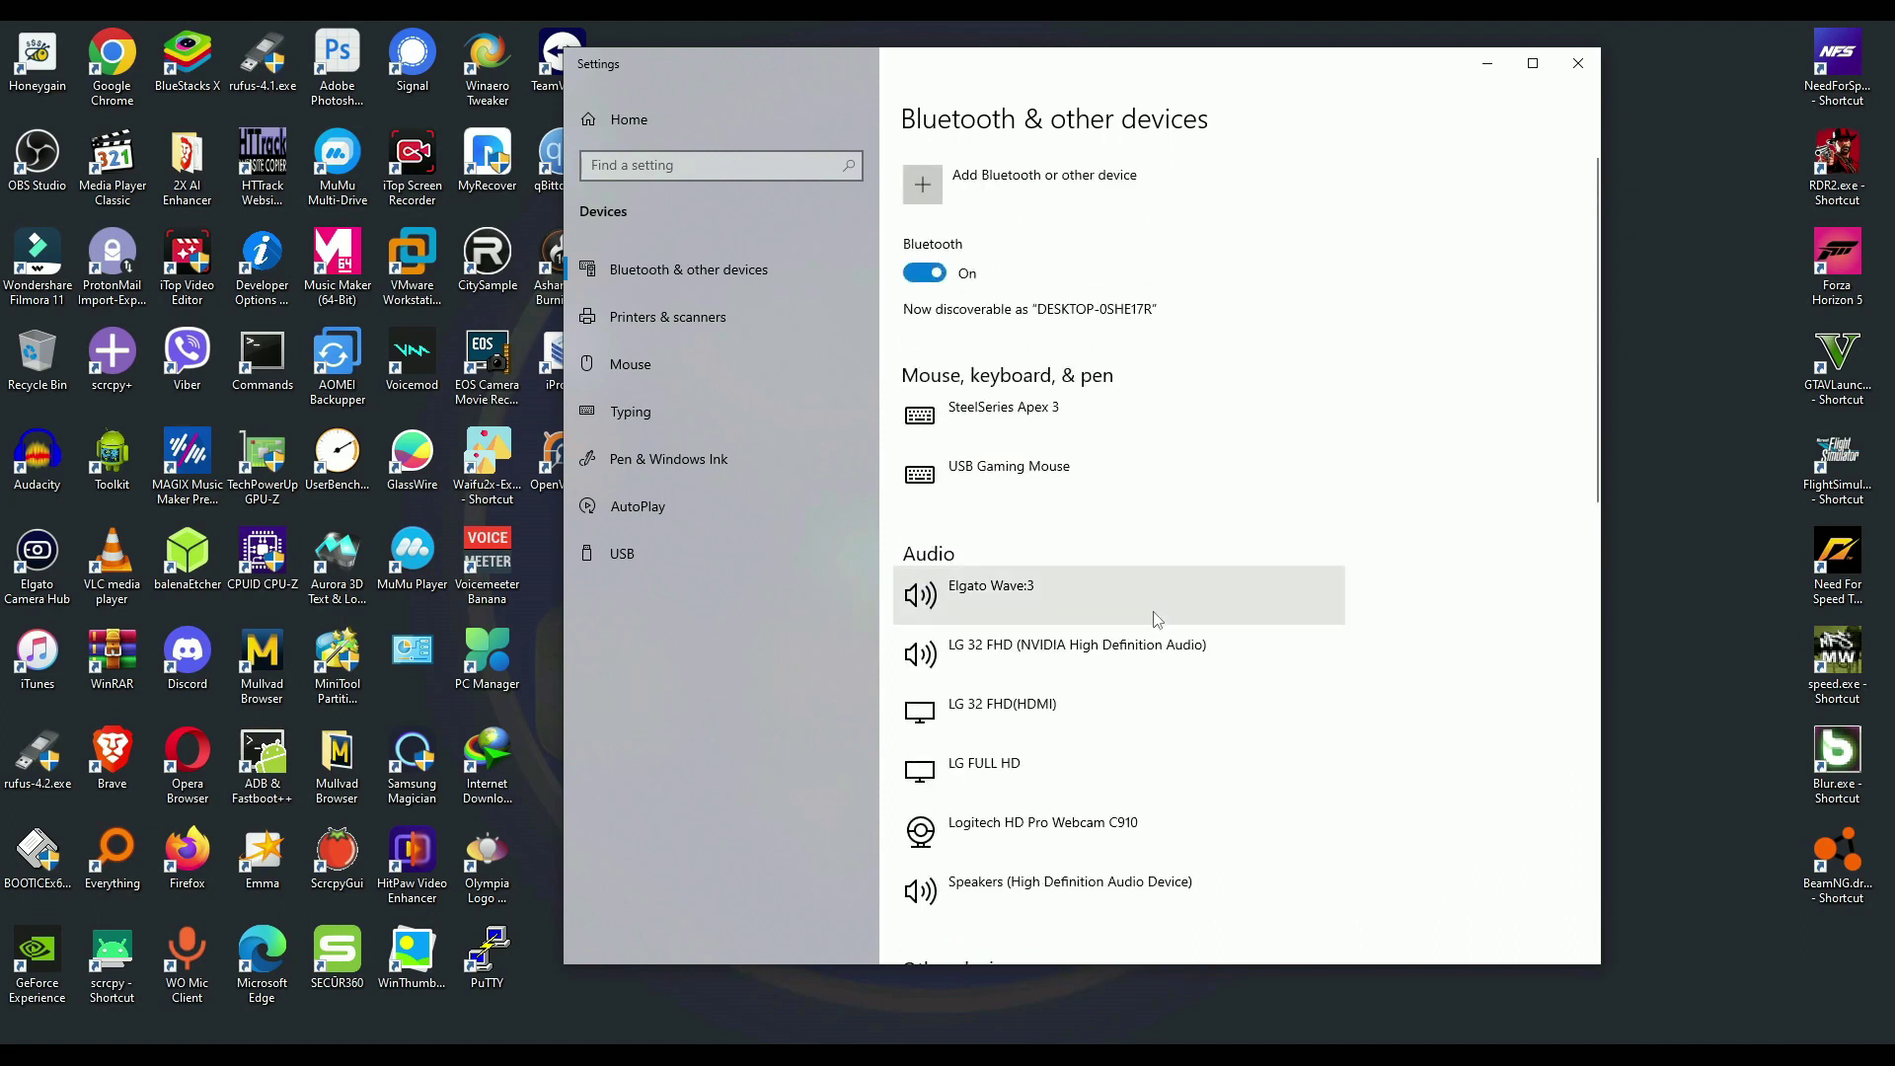
- Close Settings and refresh the desktop
click(1579, 65)
right_click(926, 385)
click(962, 449)
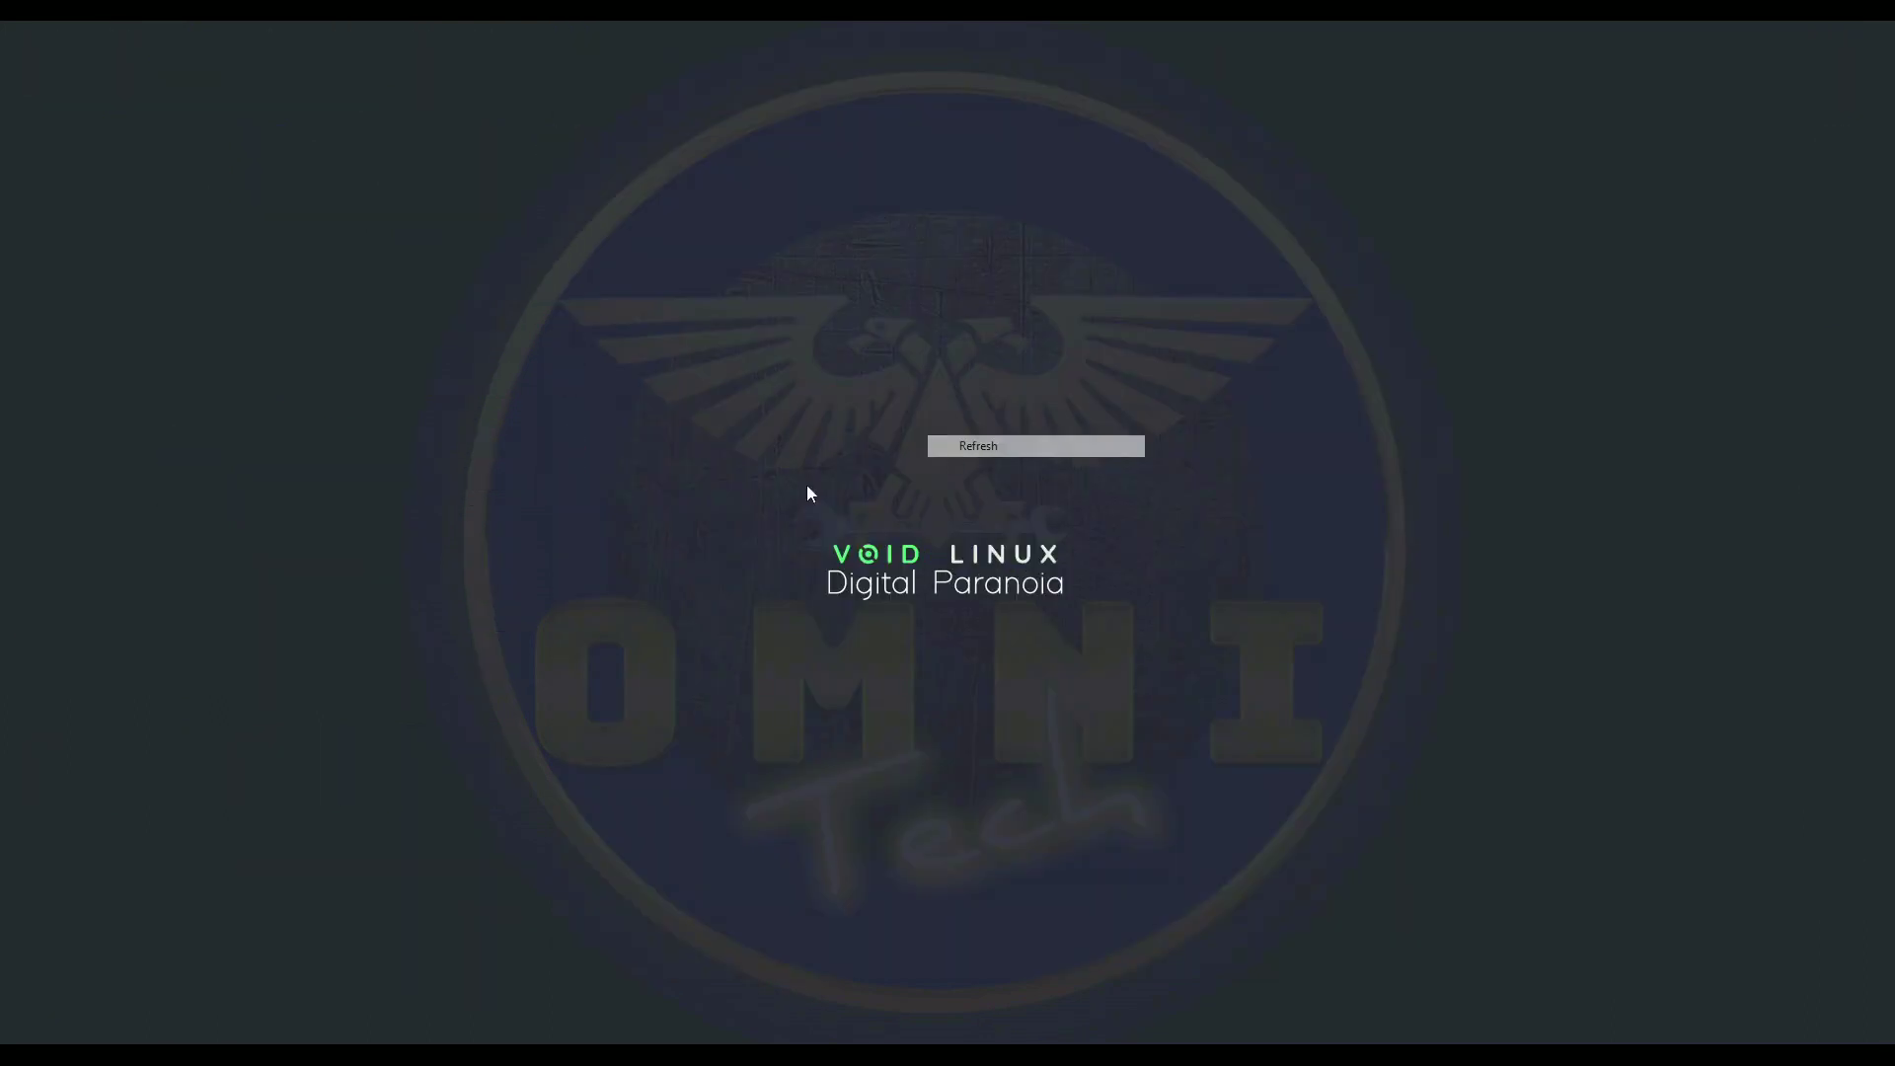
- Reopen Bluetooth settings from quick actions, review the devices, then shift the window right and narrow it
key(super+a)
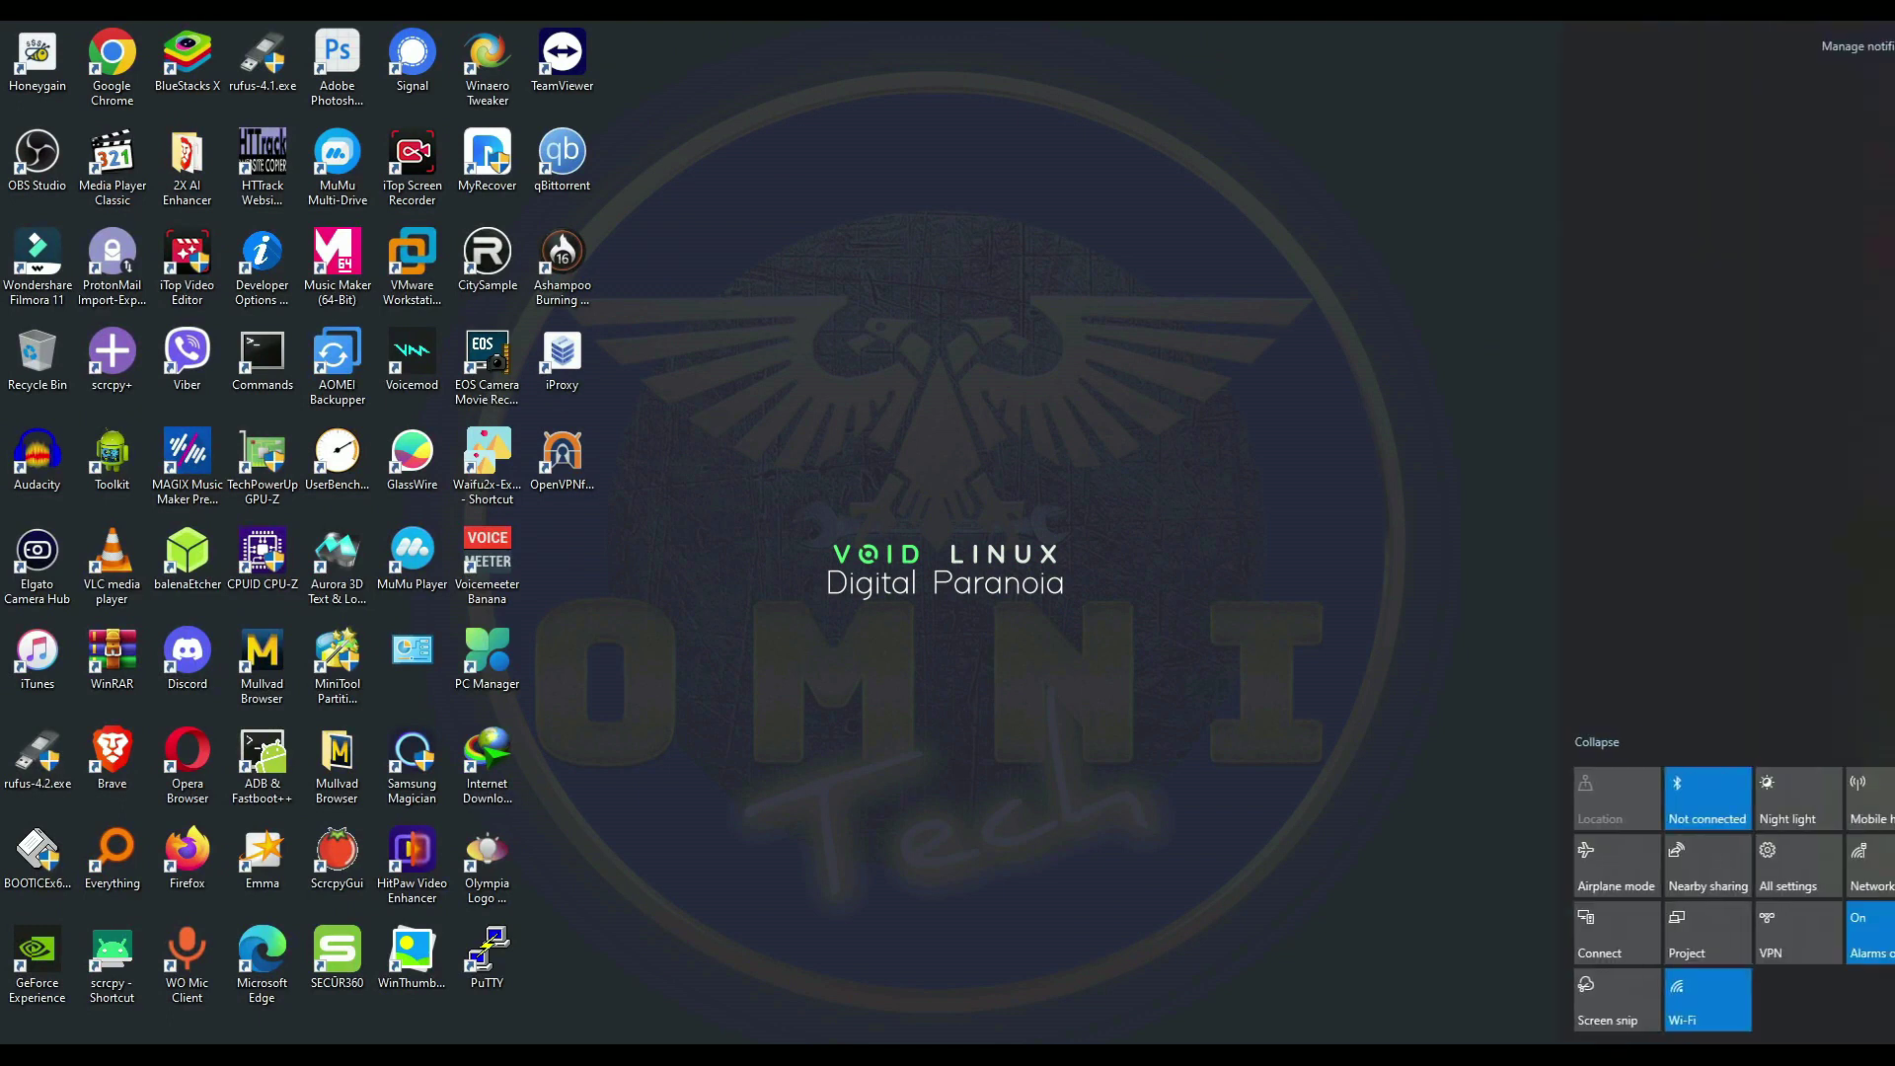
click(1665, 800)
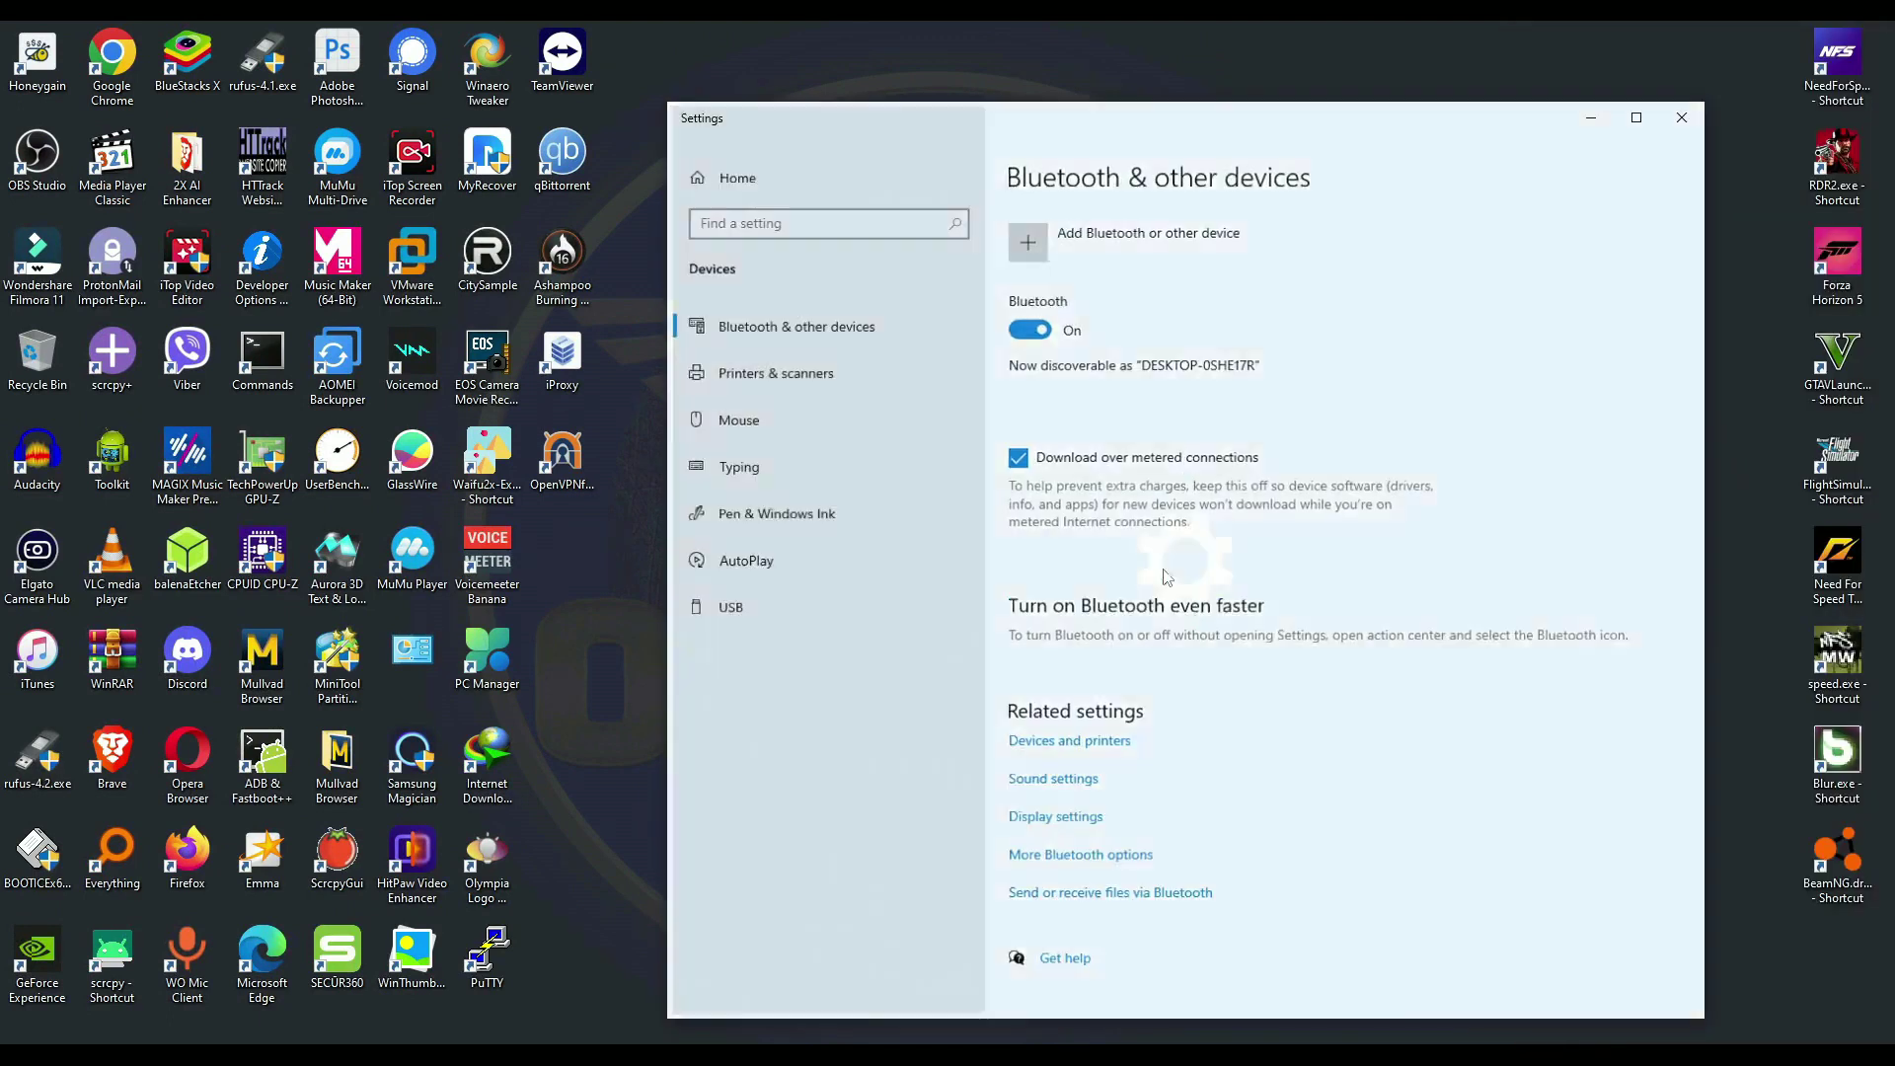
scroll(1342, 551, down, 2)
scroll(1340, 545, down, 1)
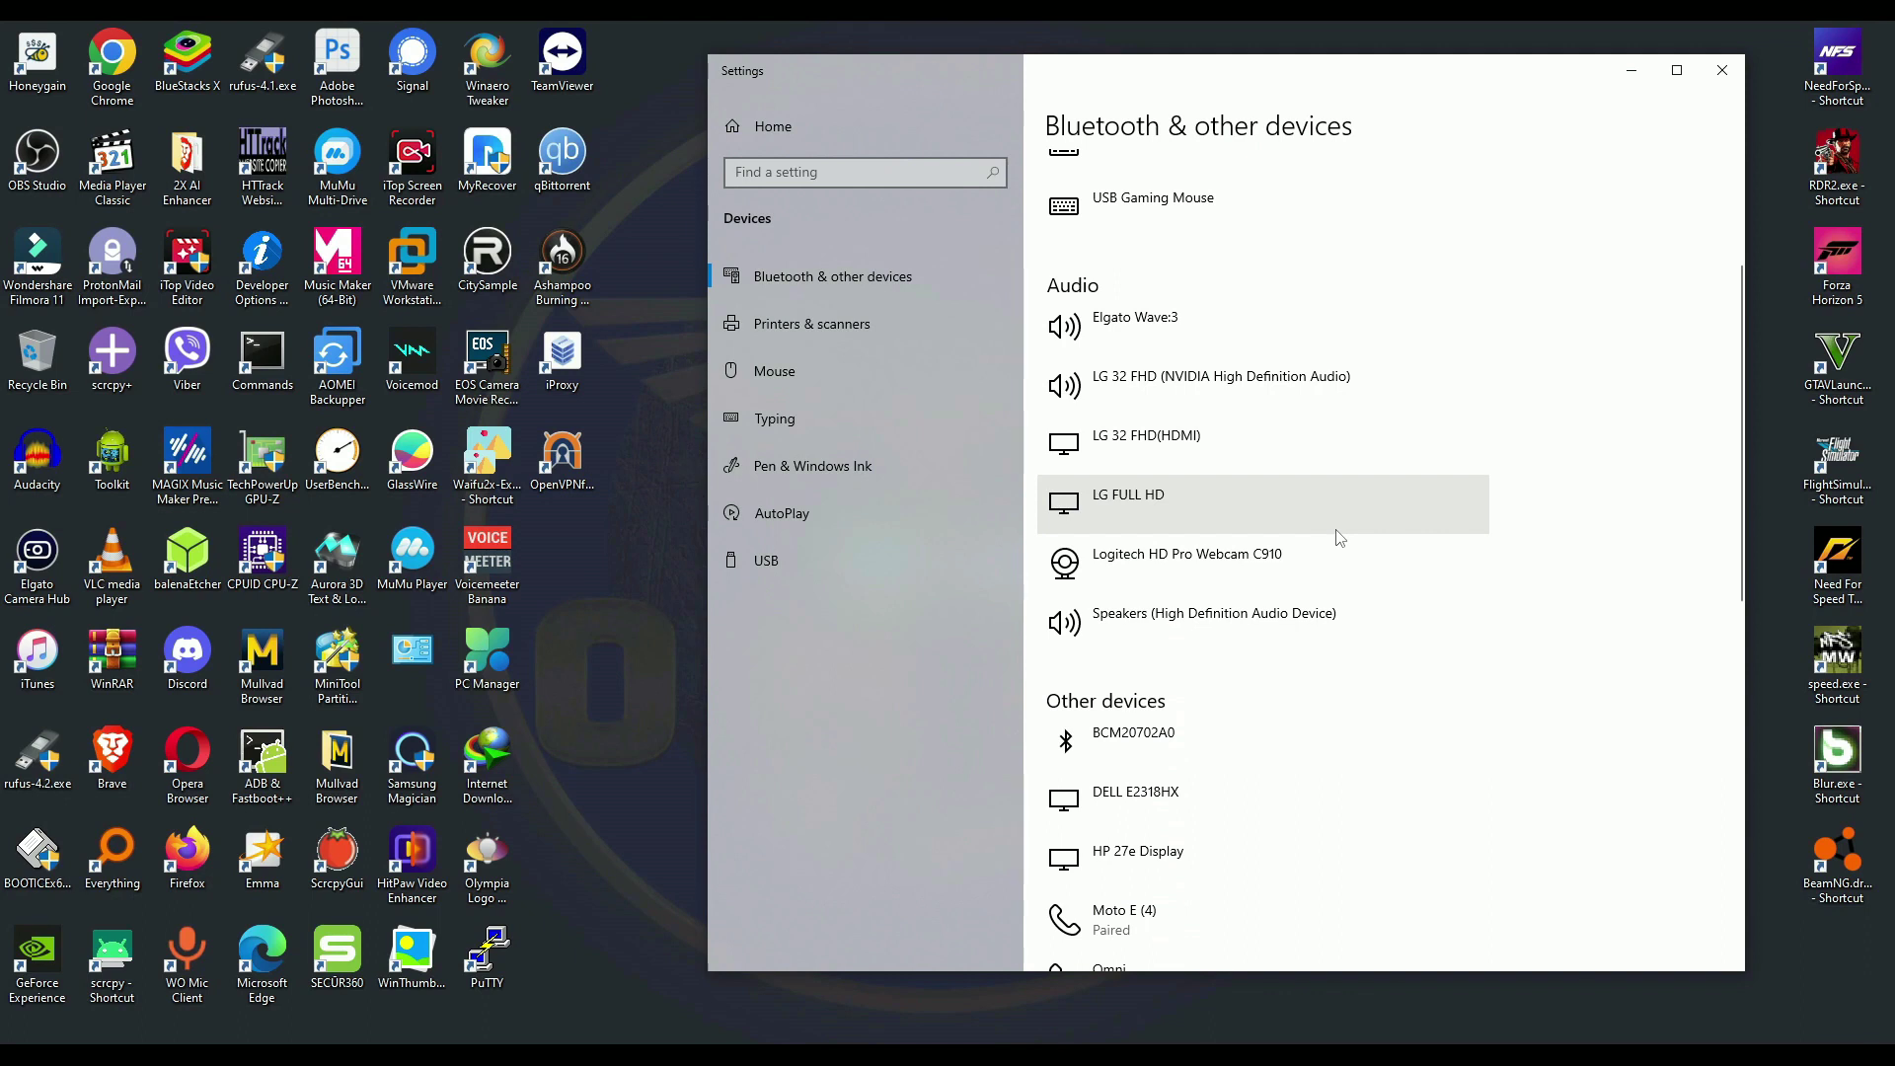
scroll(1172, 651, down, 3)
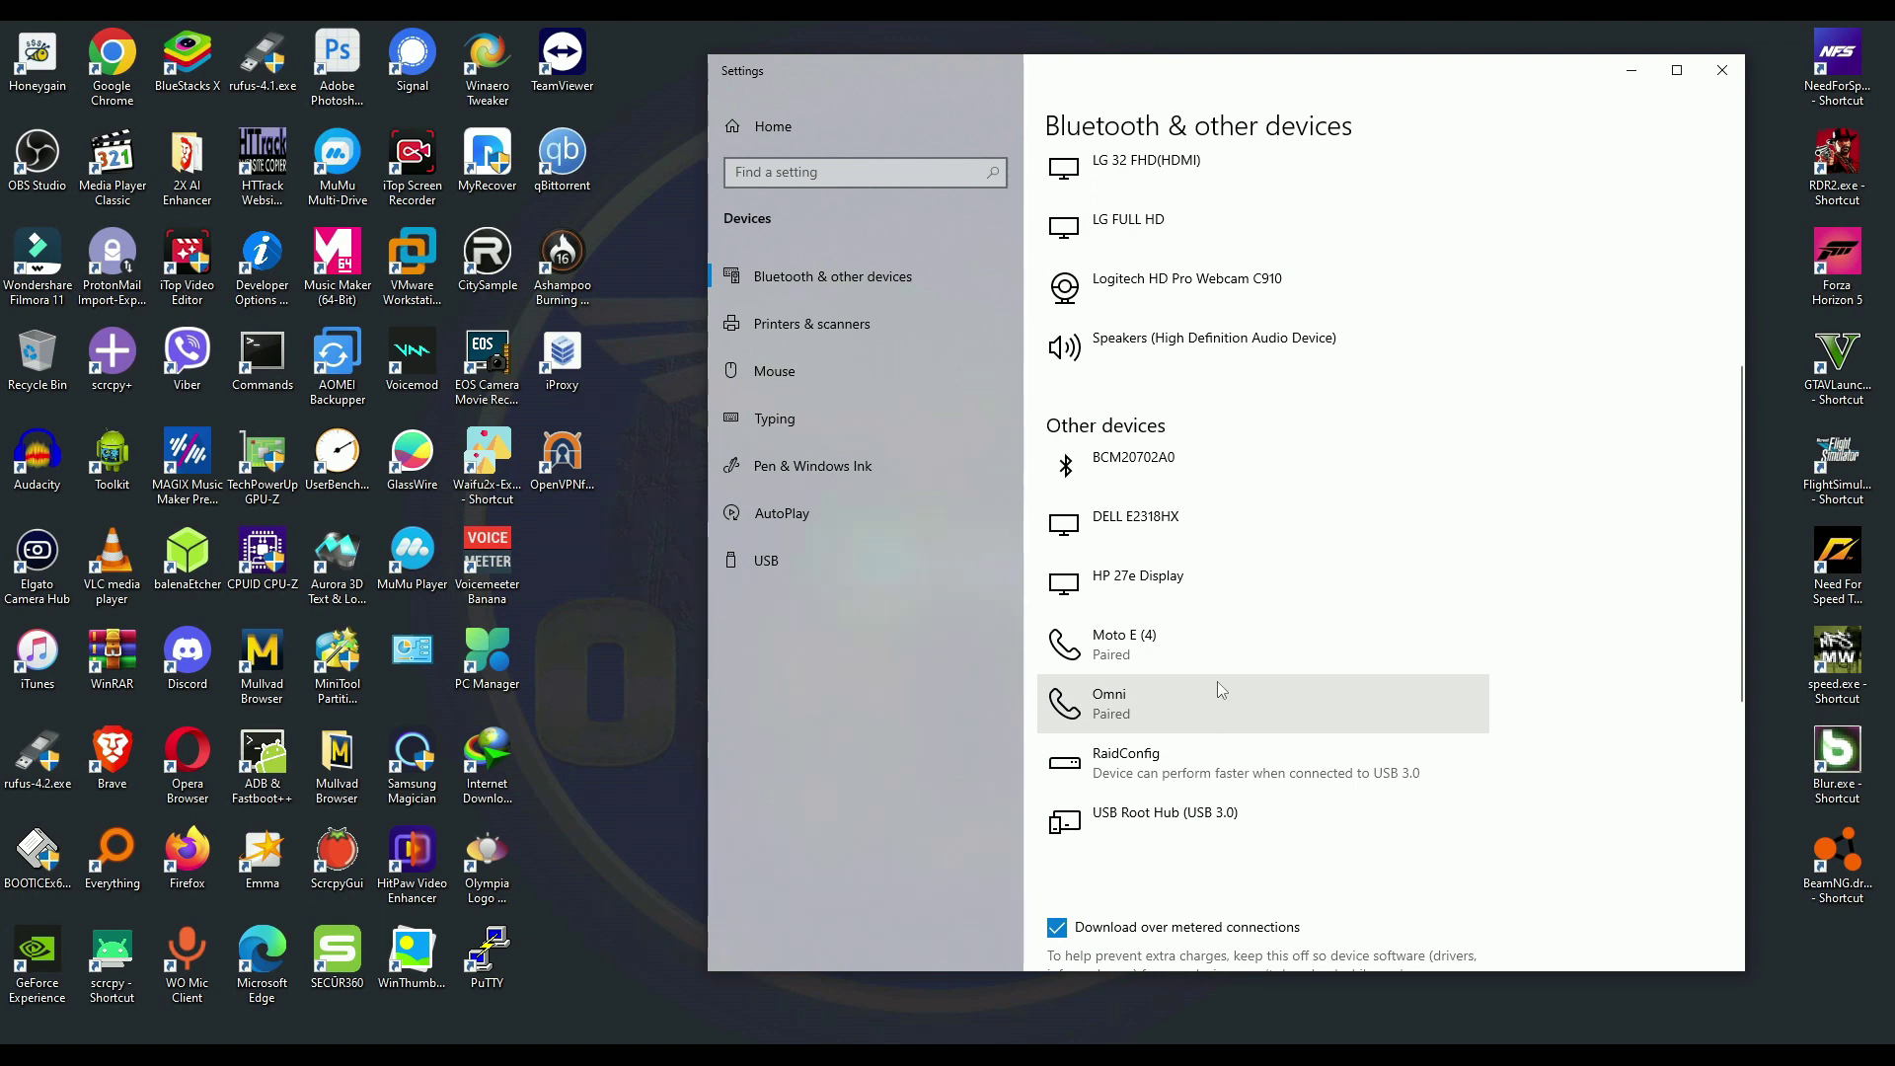
scroll(1219, 681, up, 6)
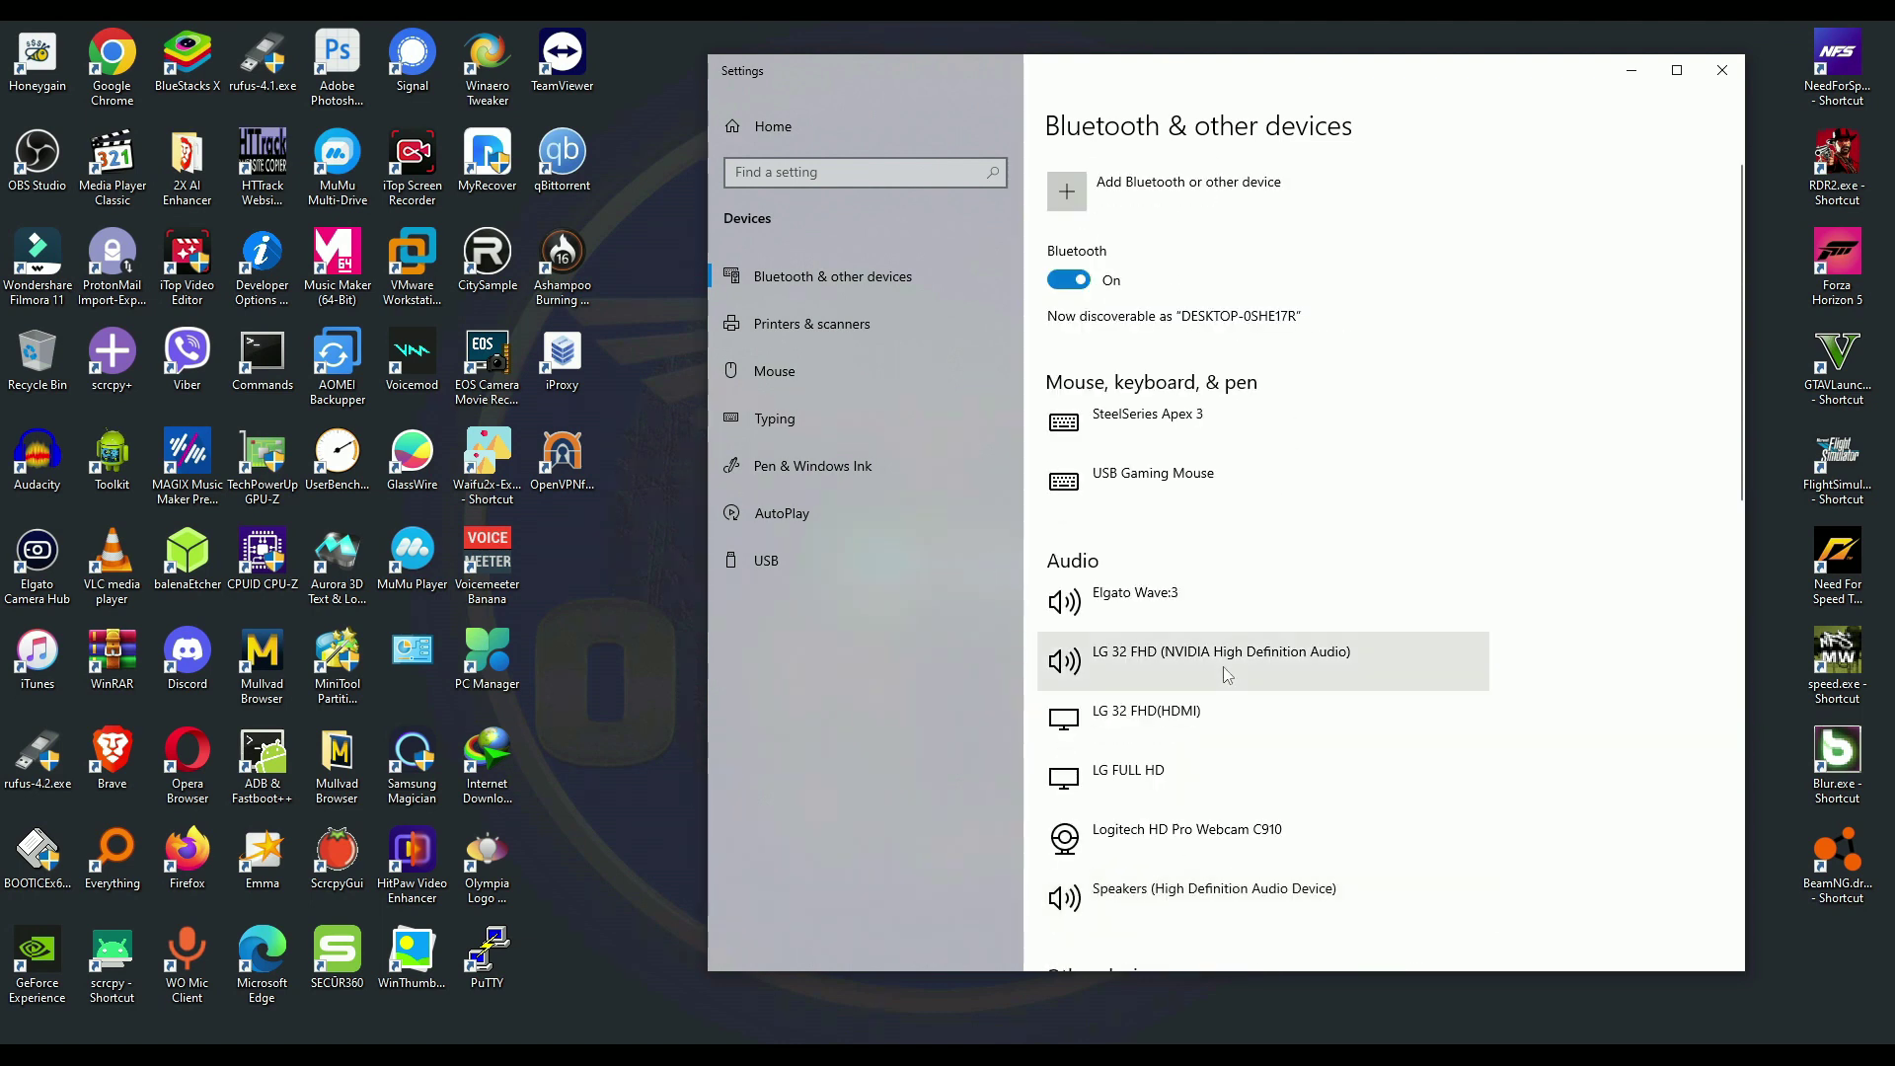
scroll(1223, 667, down, 3)
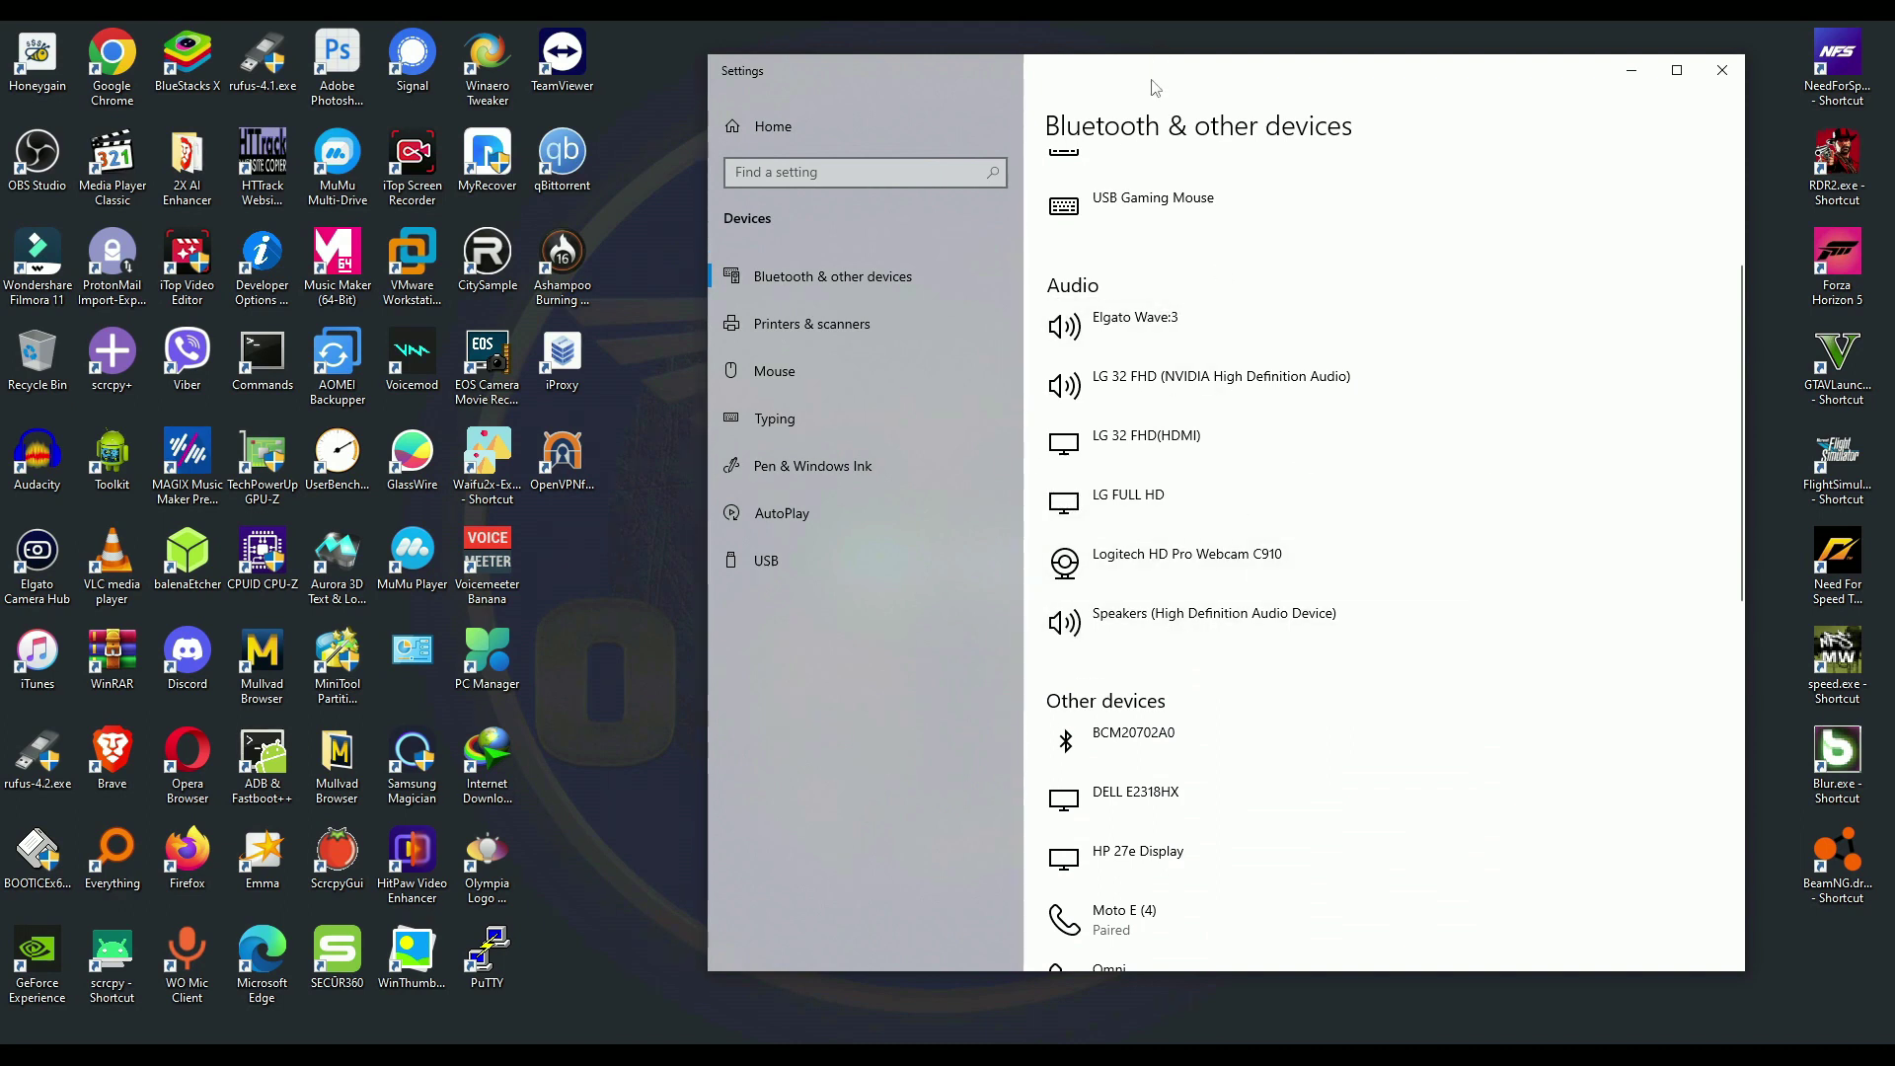
drag(1155, 81, 1274, 64)
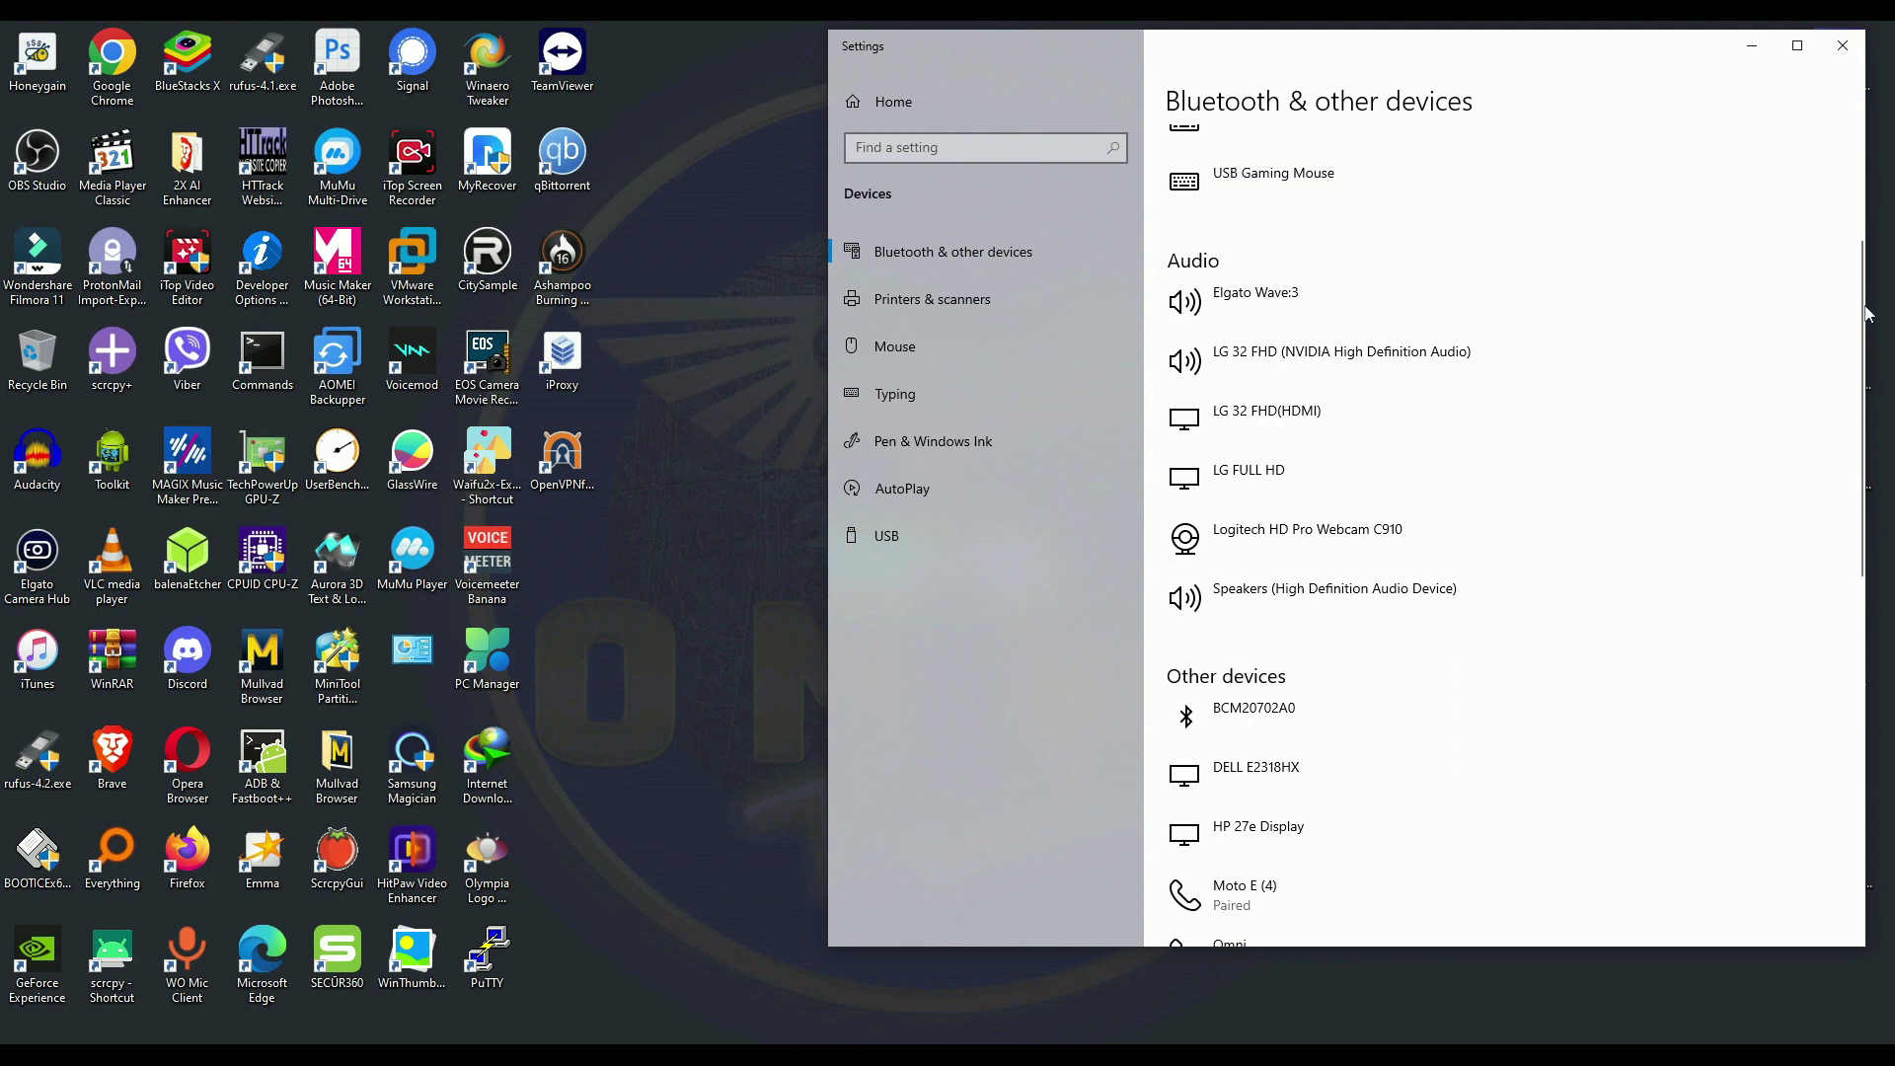
drag(1866, 309, 1747, 308)
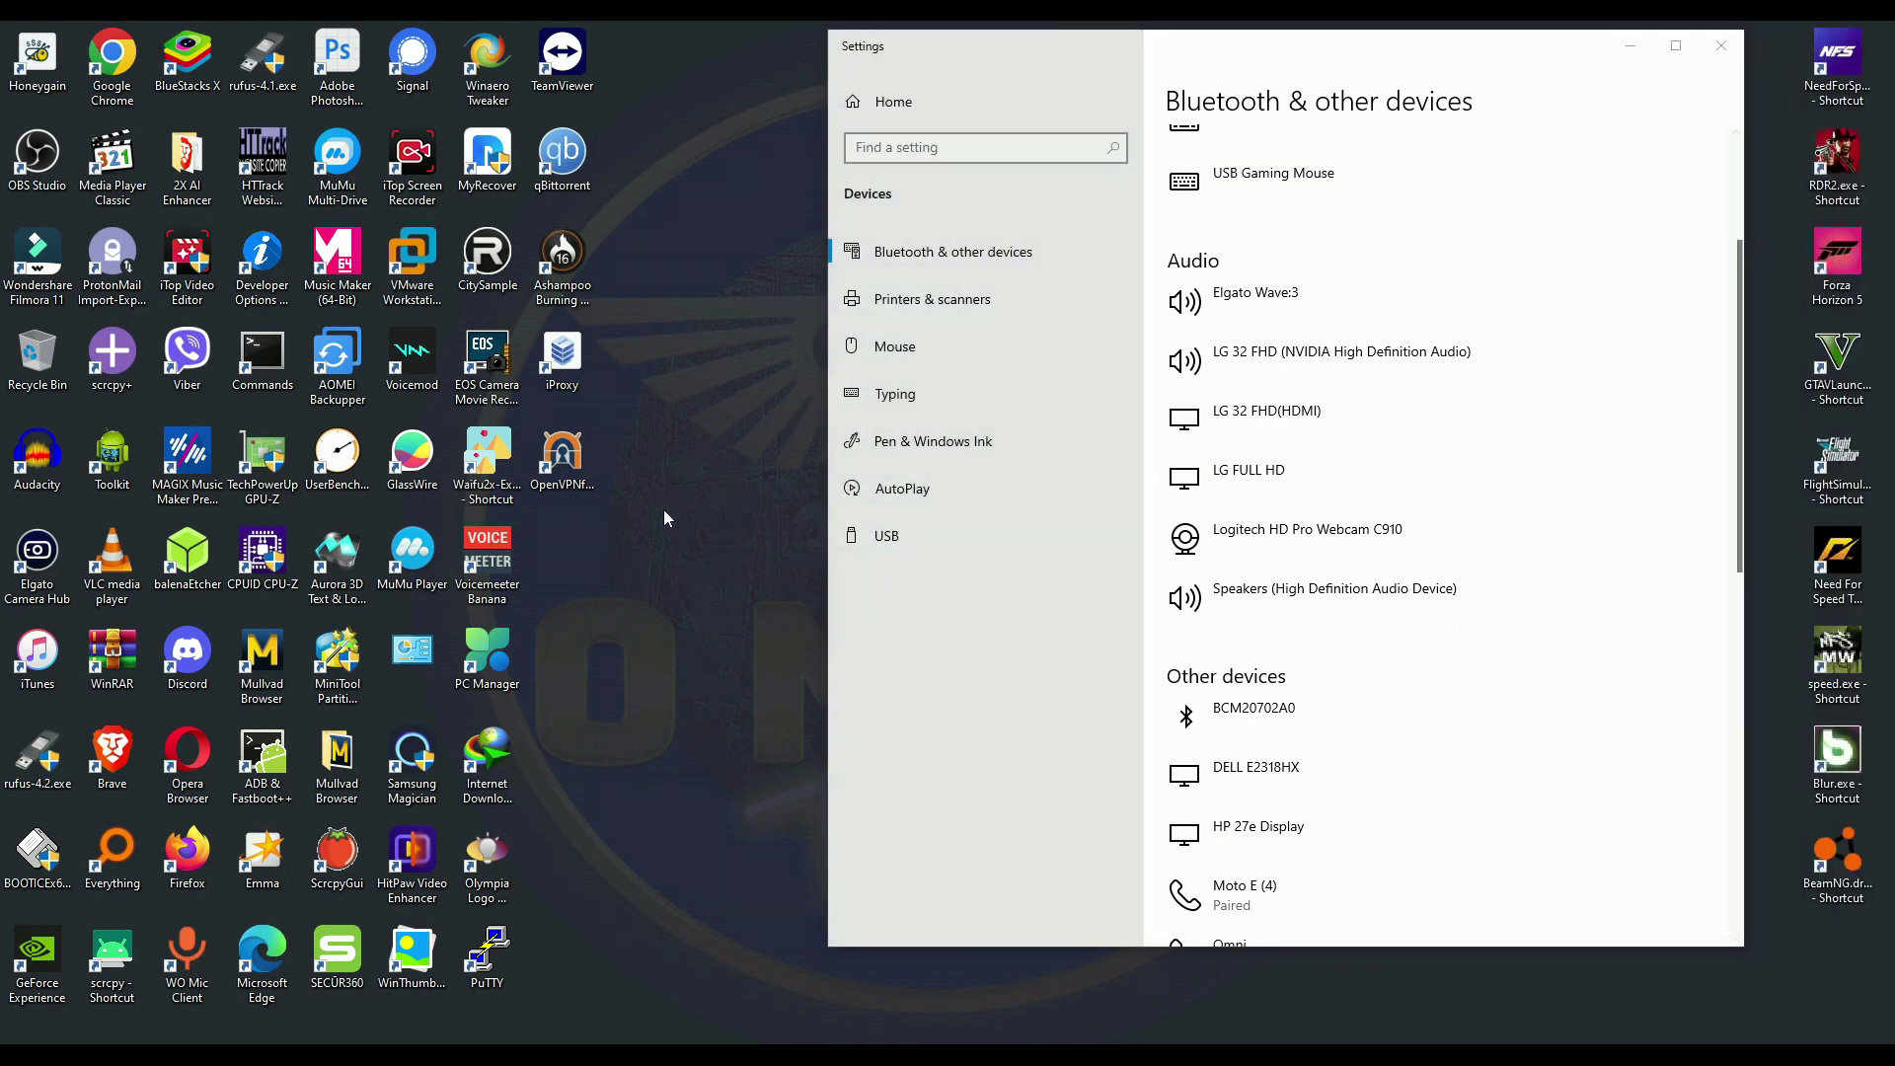
- Launch Device Manager from Windows search, nudge it left and make it taller
key(super)
text(device manager)
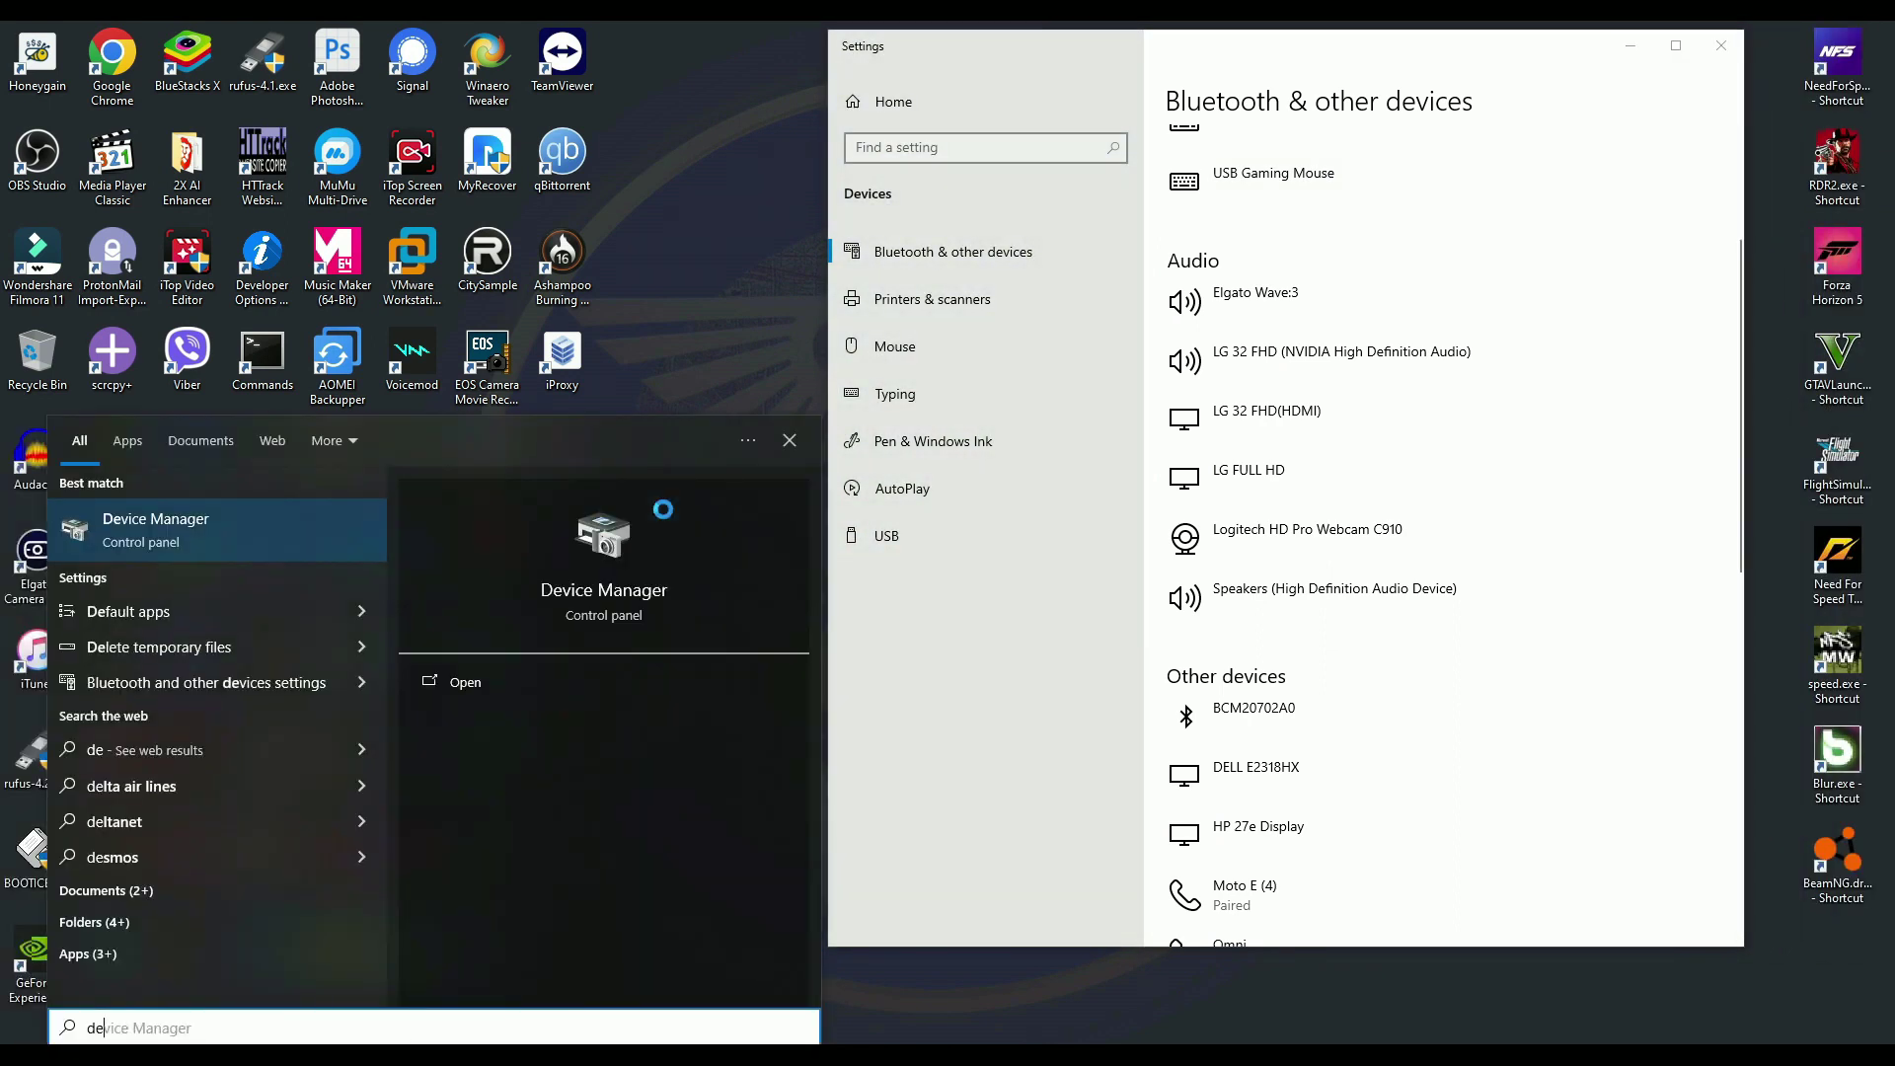
key(Return)
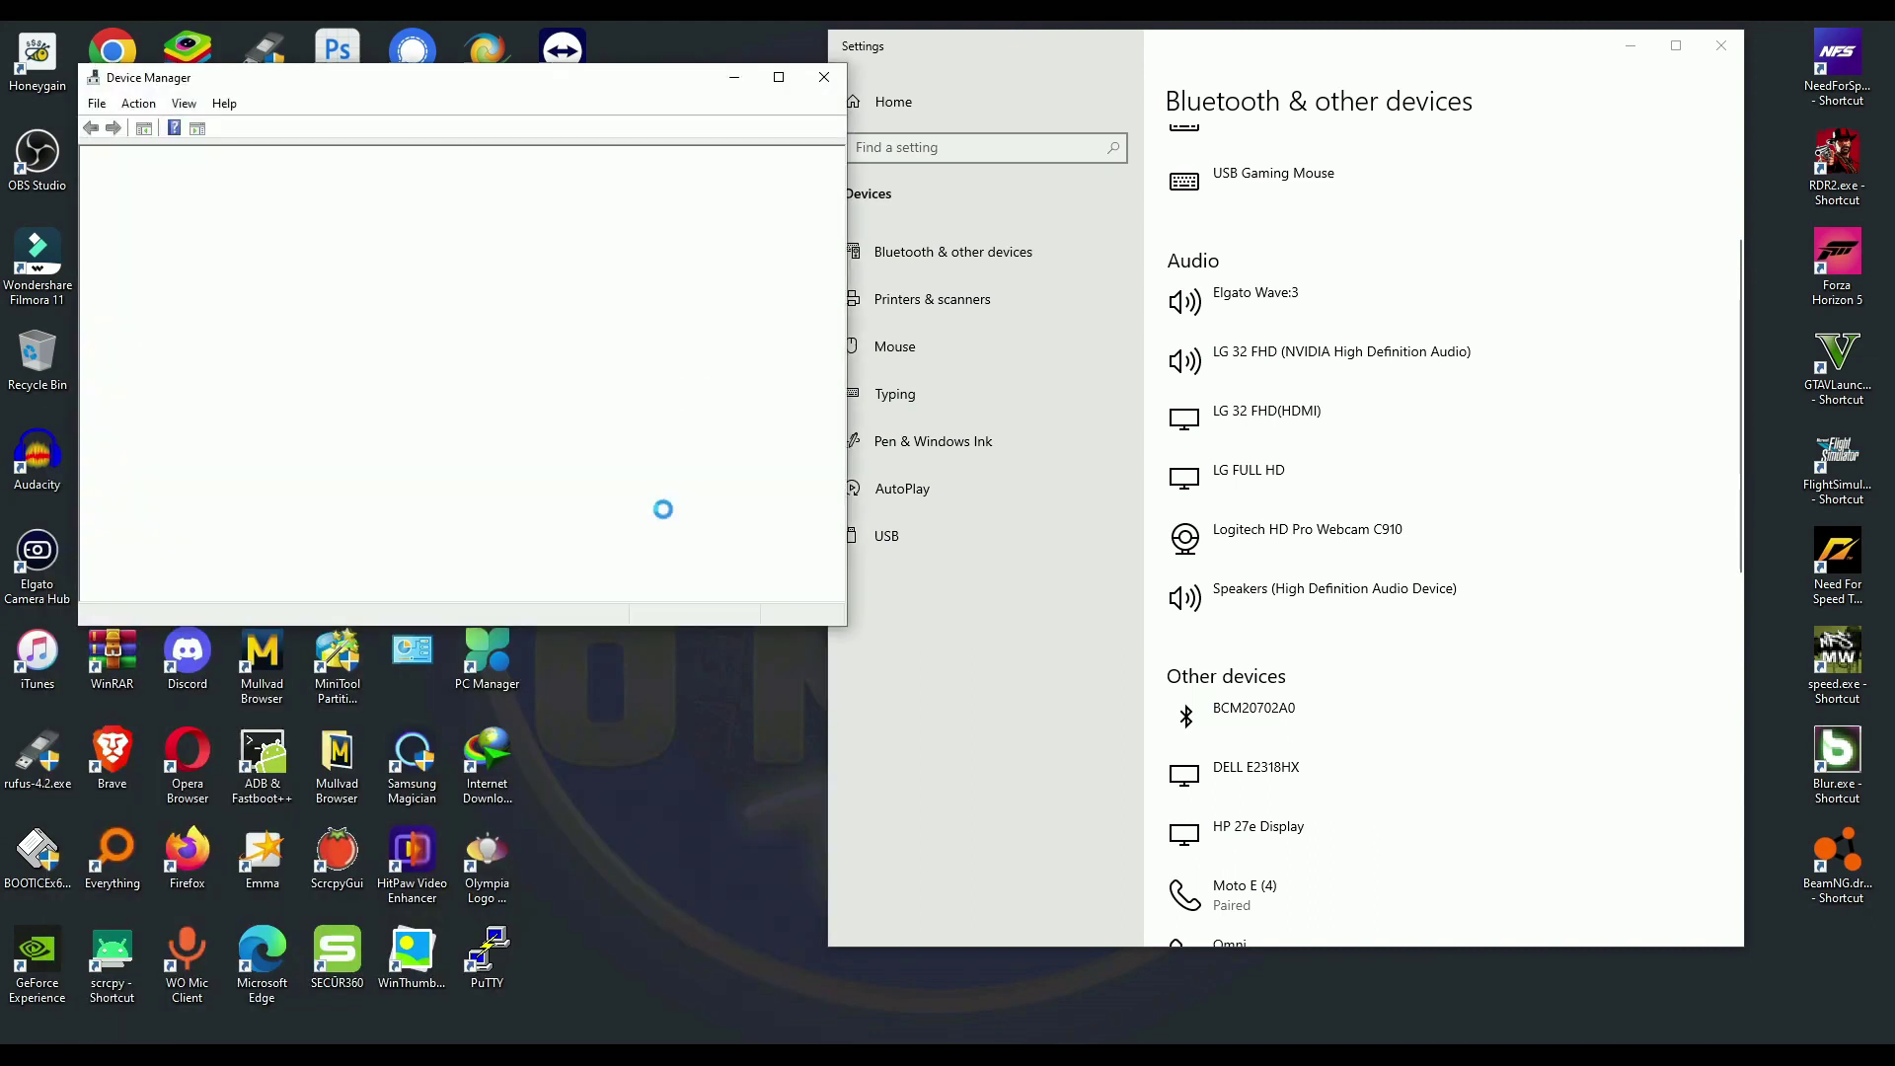
drag(583, 83, 546, 76)
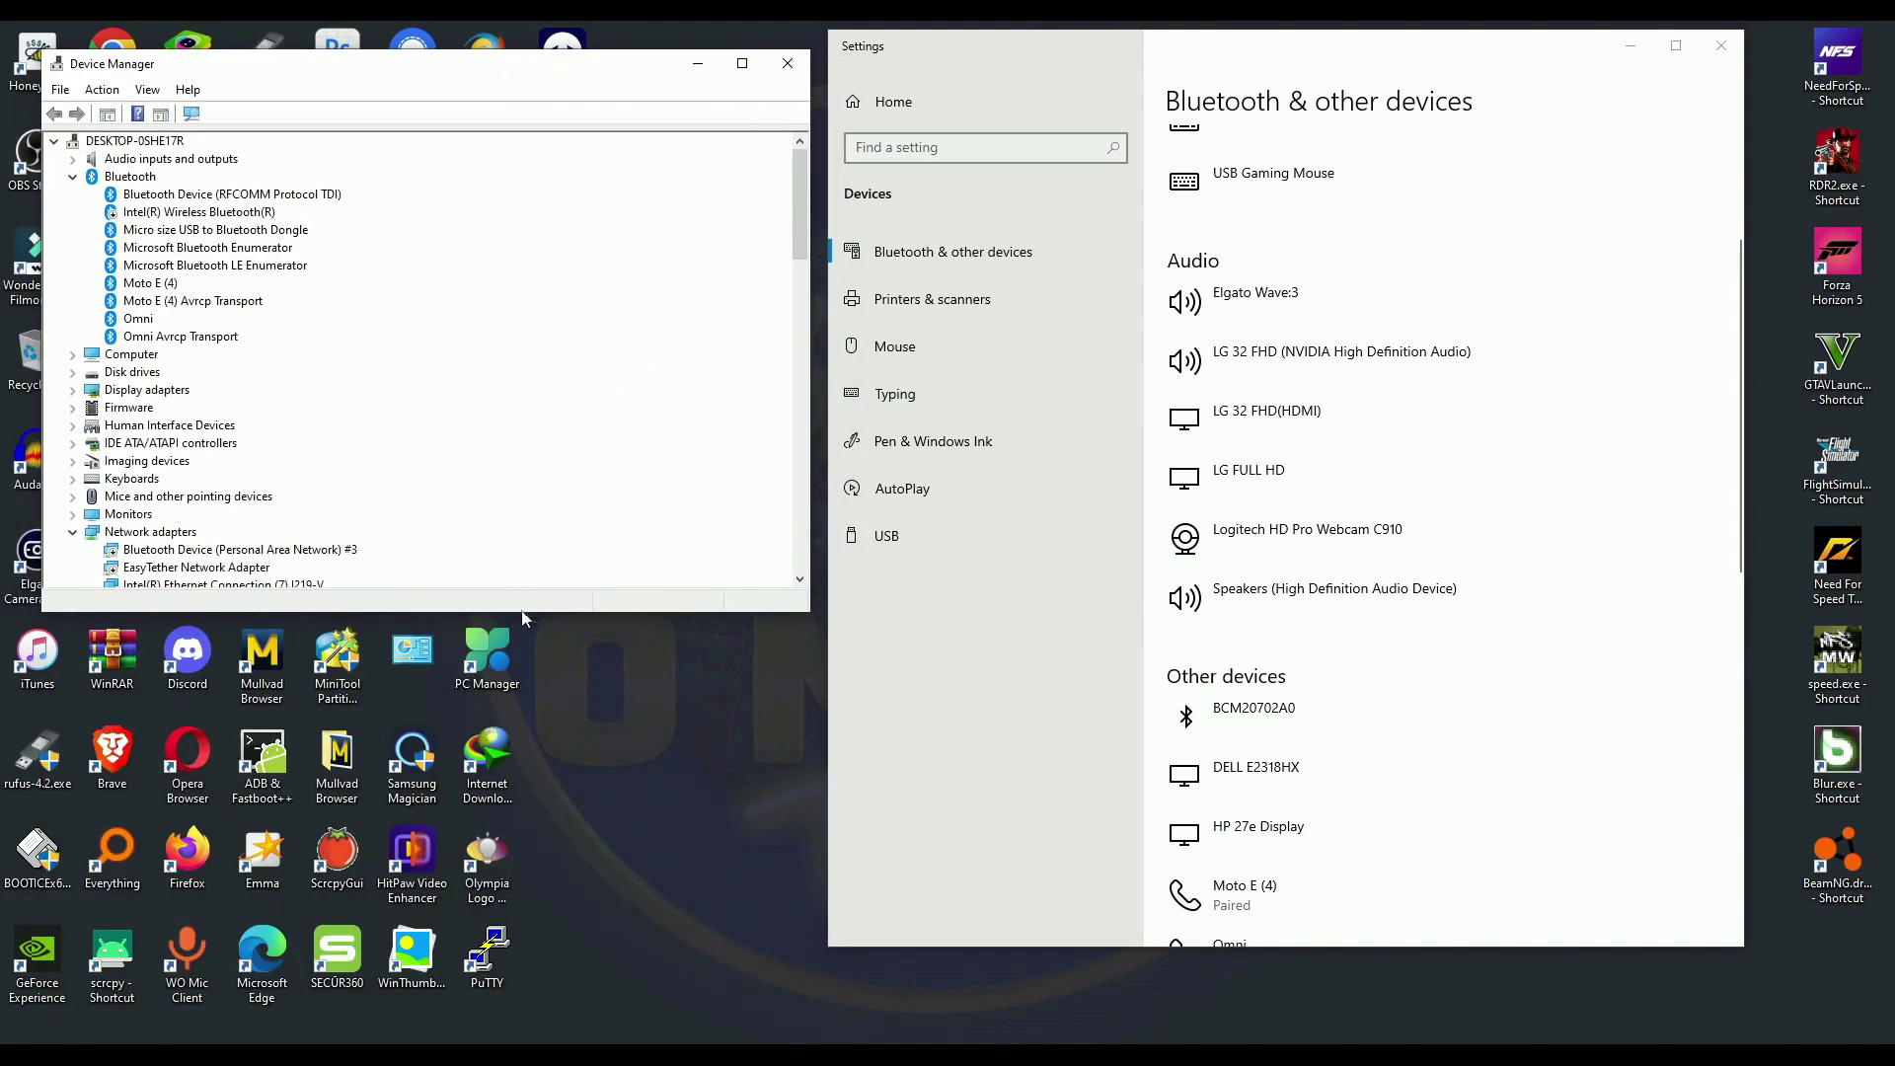
drag(563, 614, 539, 972)
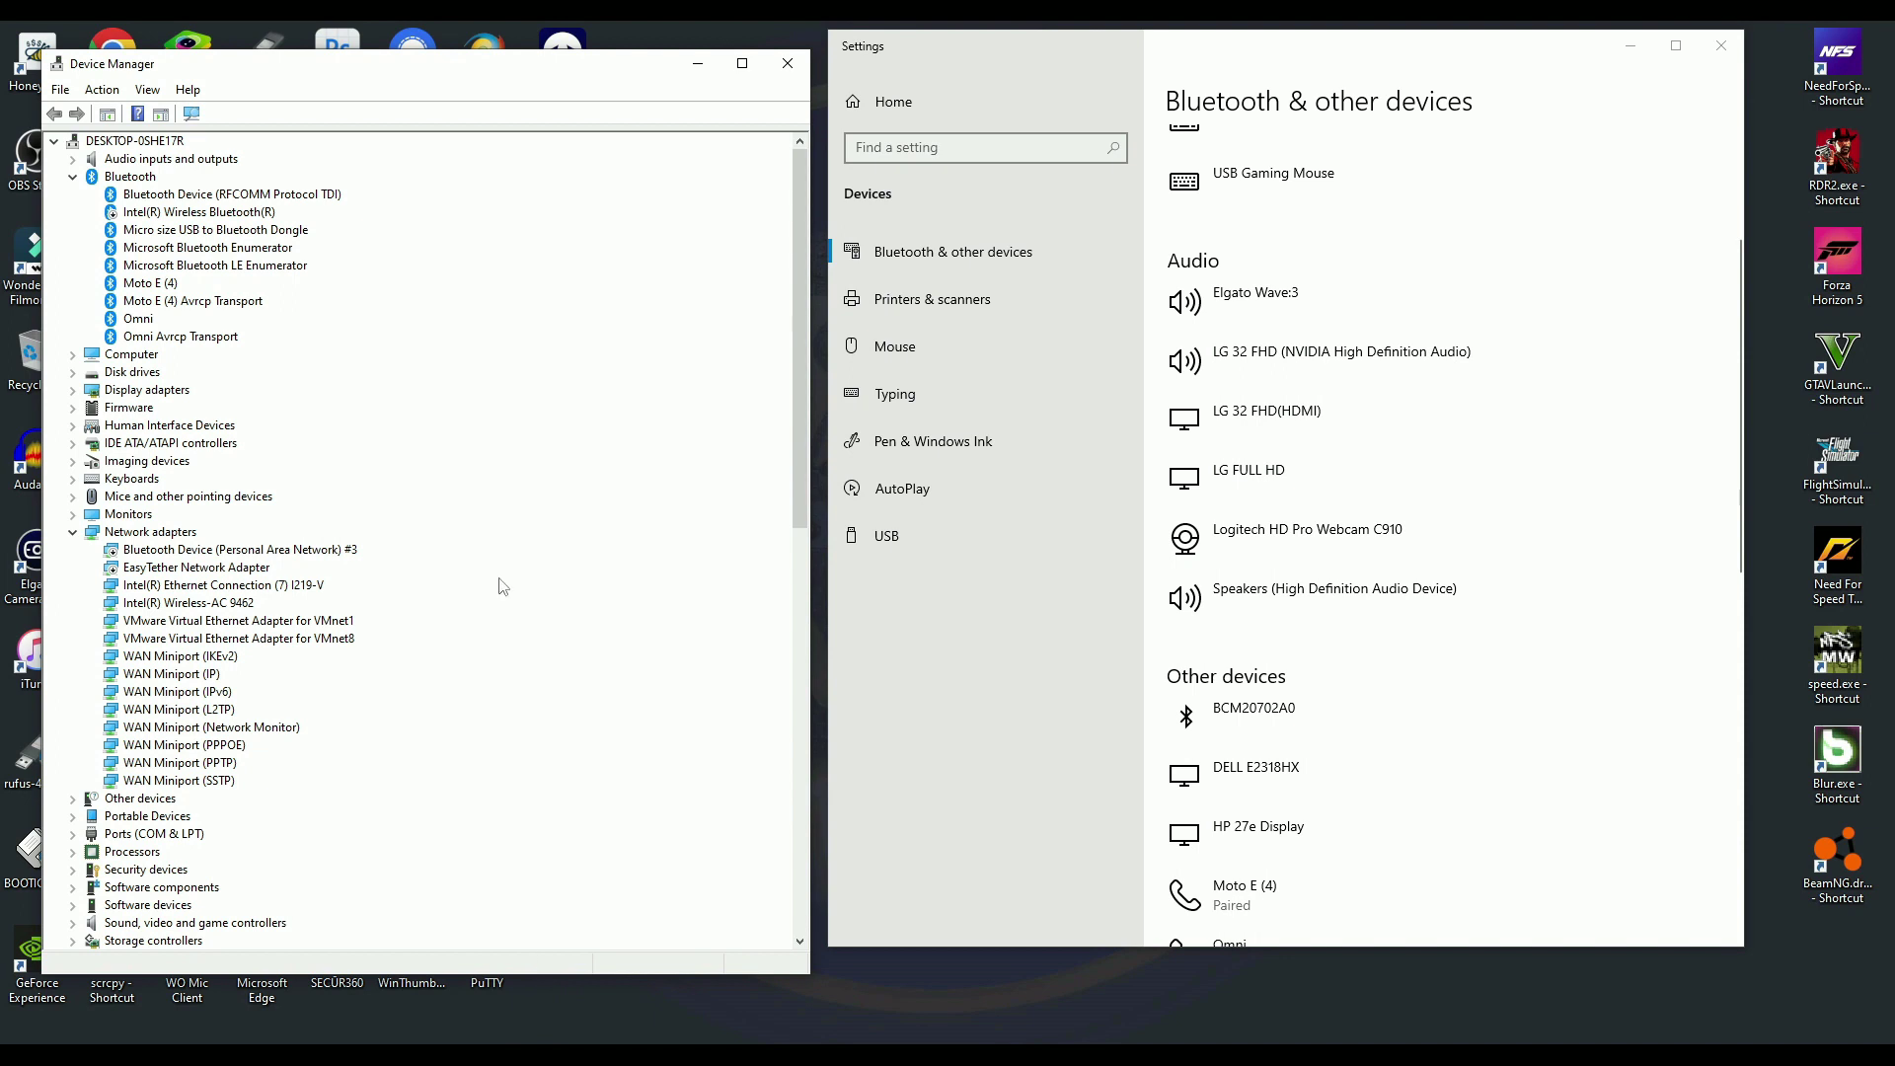
- Collapse Network adapters and System devices, and expand Universal Serial Bus controllers
click(72, 531)
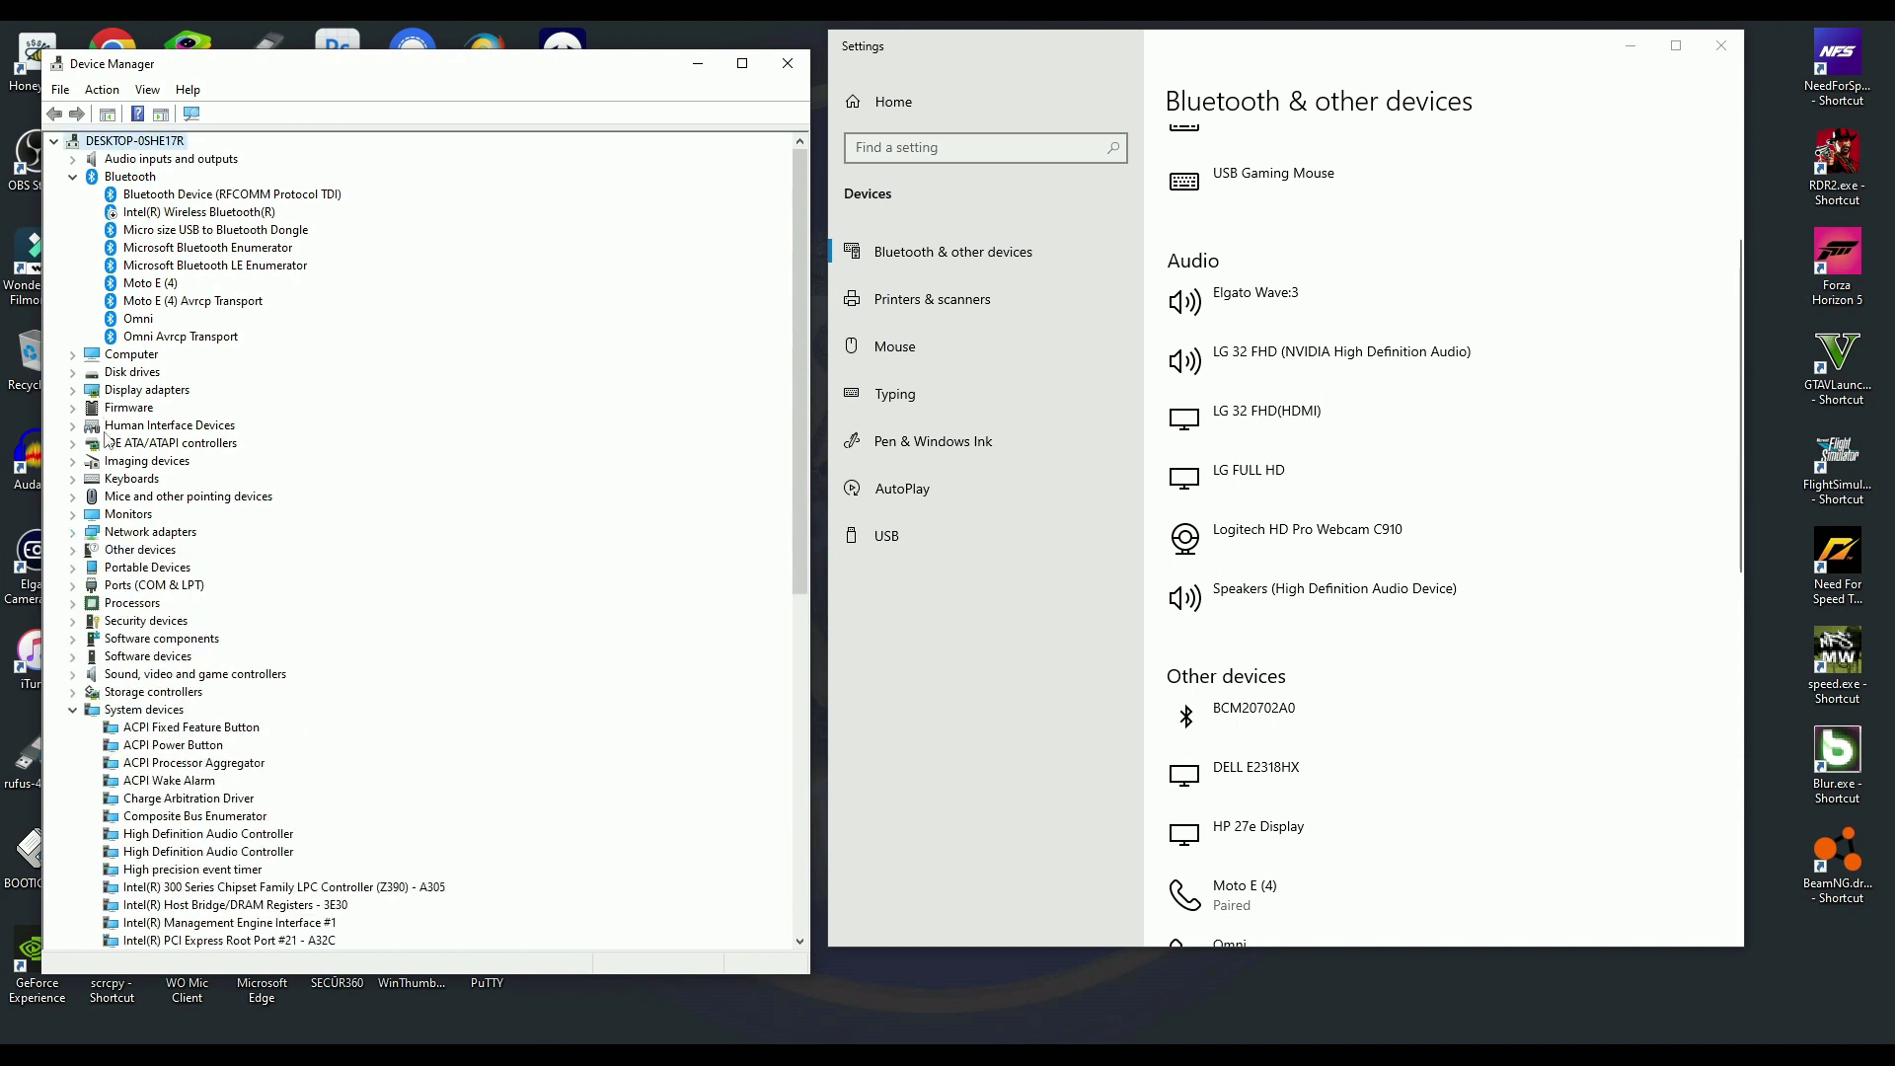
scroll(164, 542, down, 4)
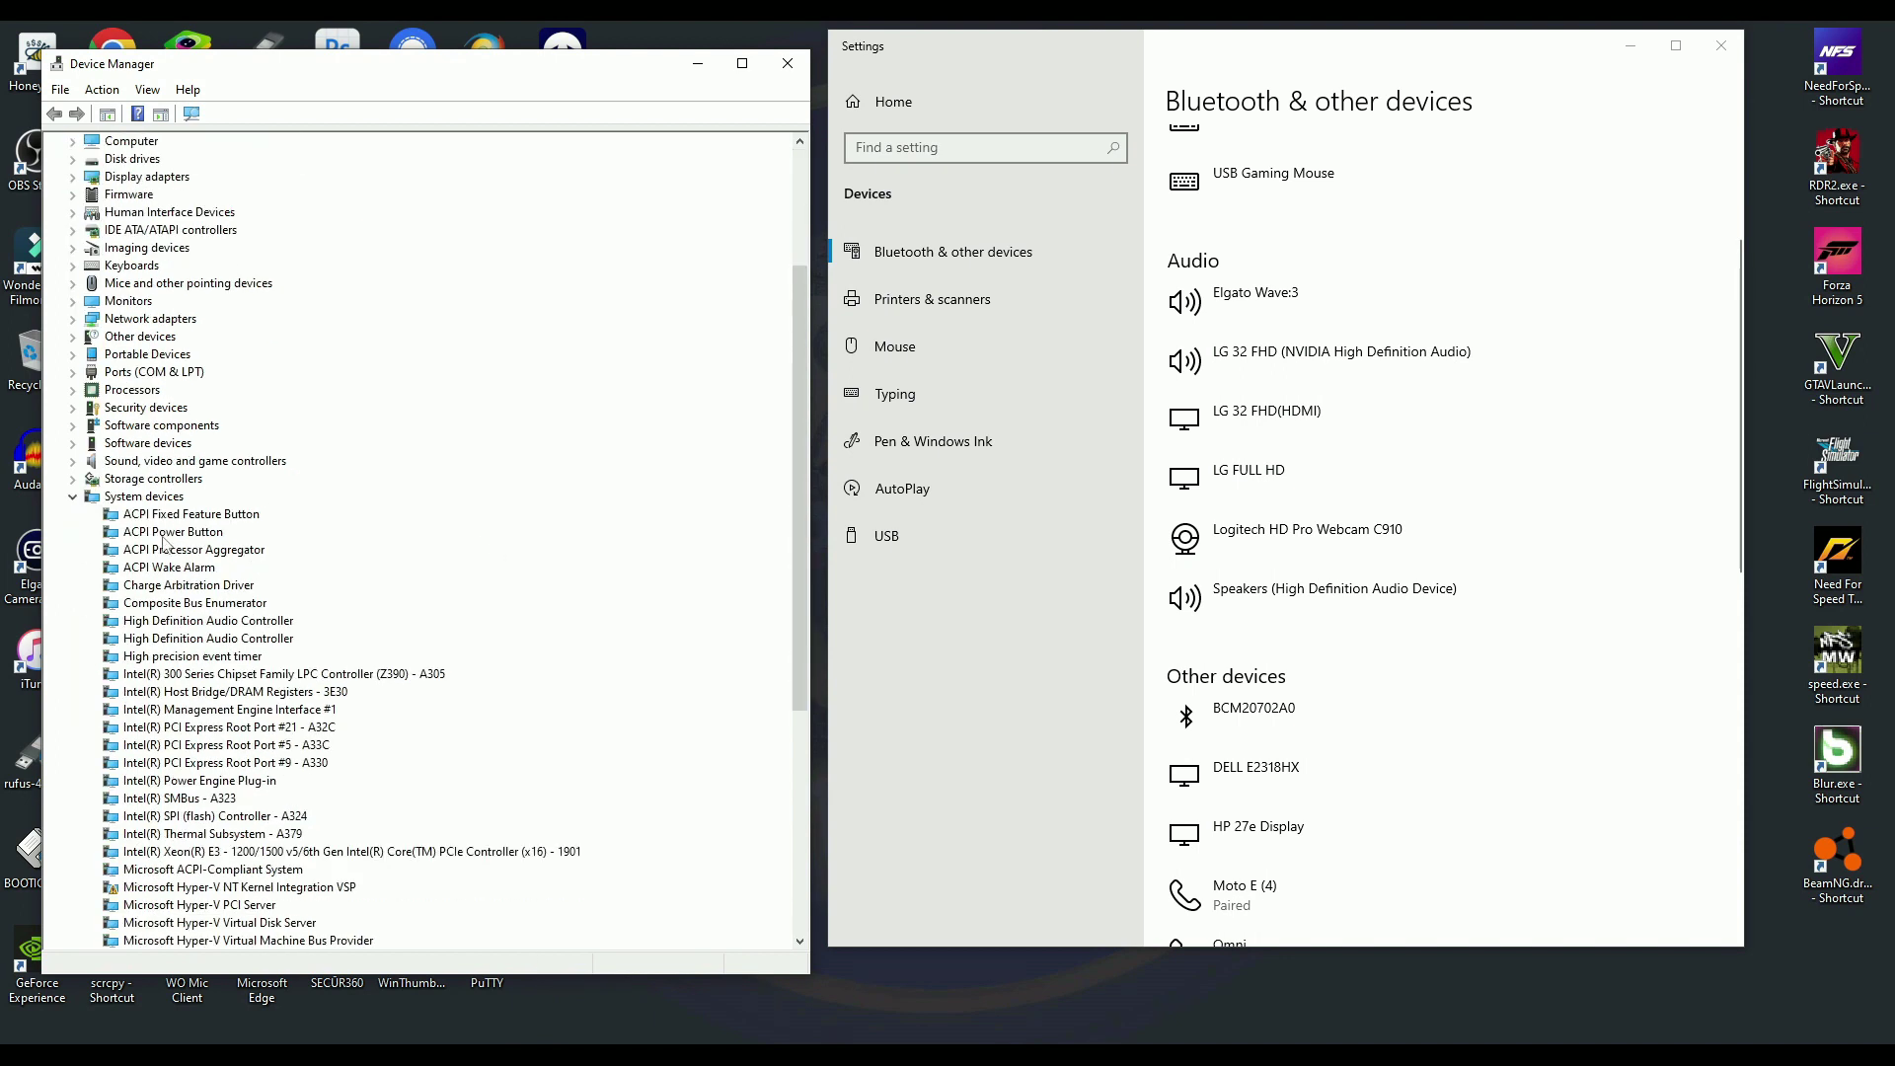
click(72, 498)
double_click(86, 735)
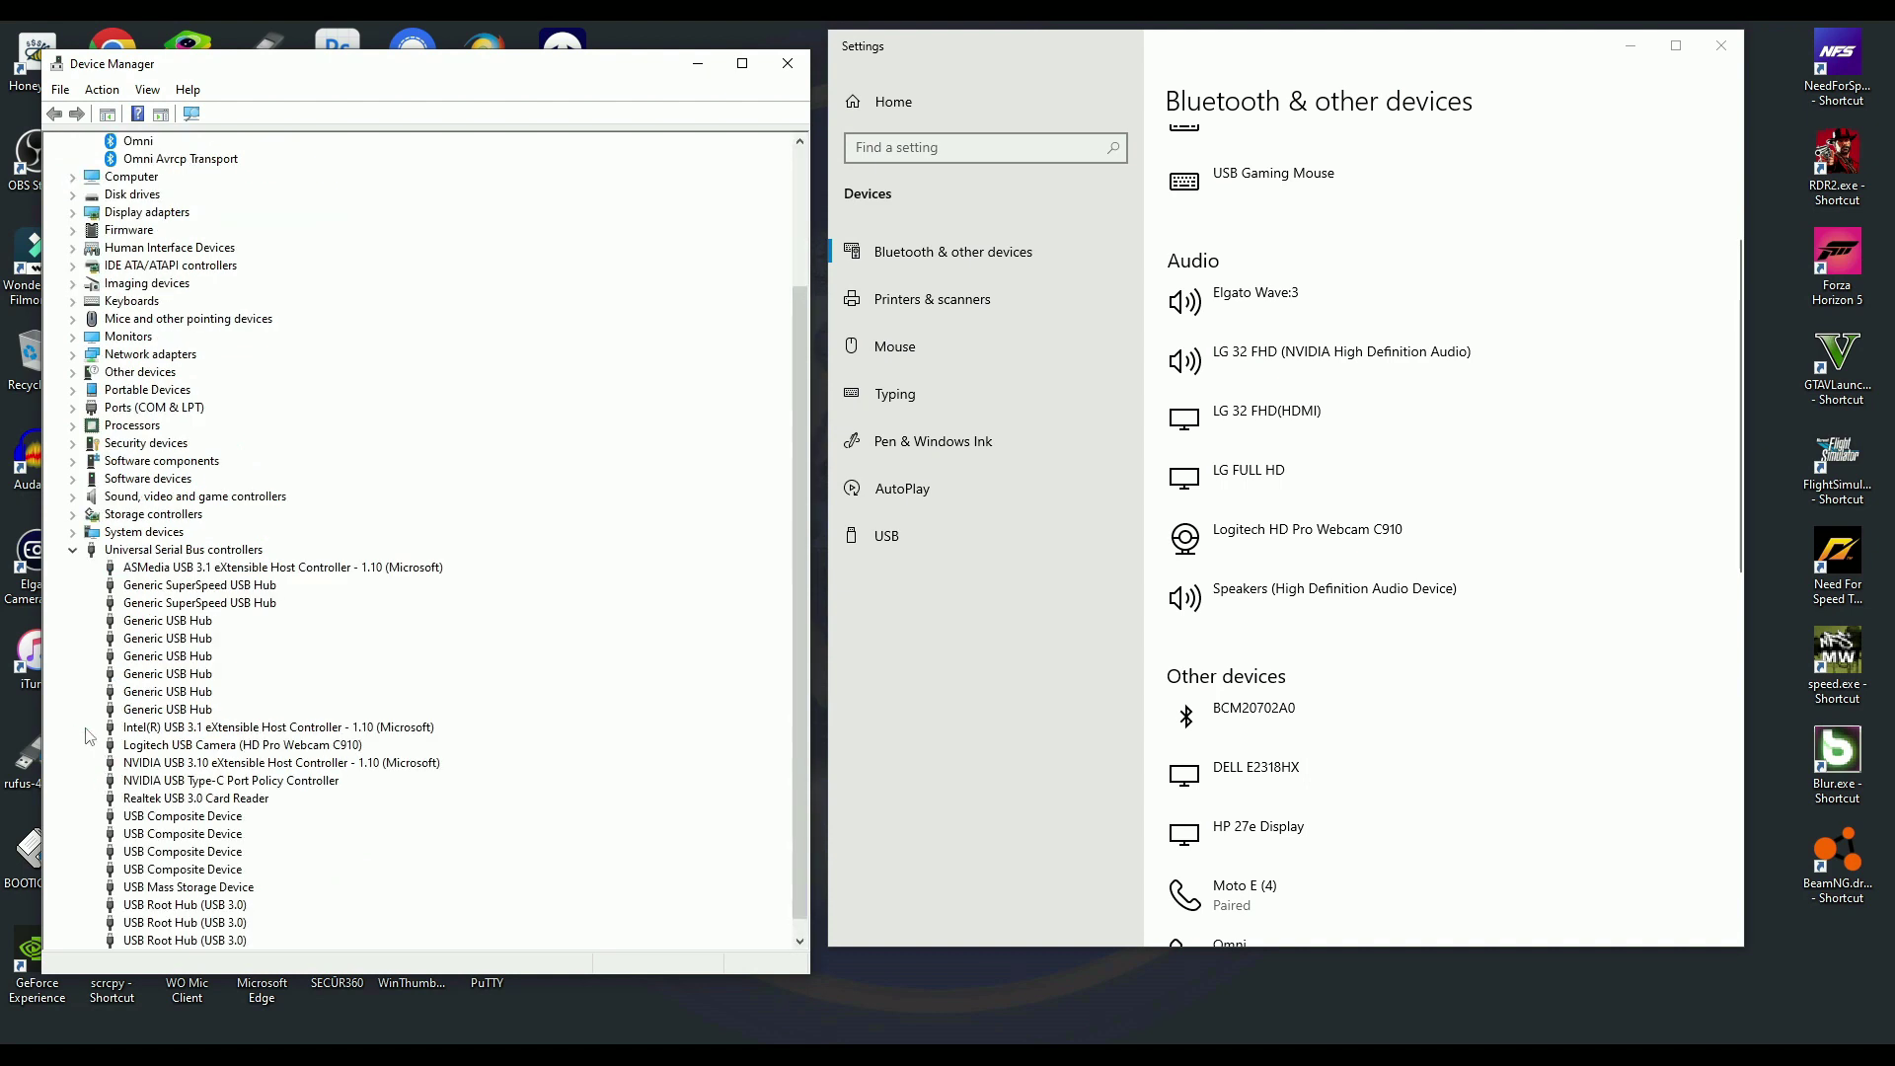
scroll(345, 592, down, 10)
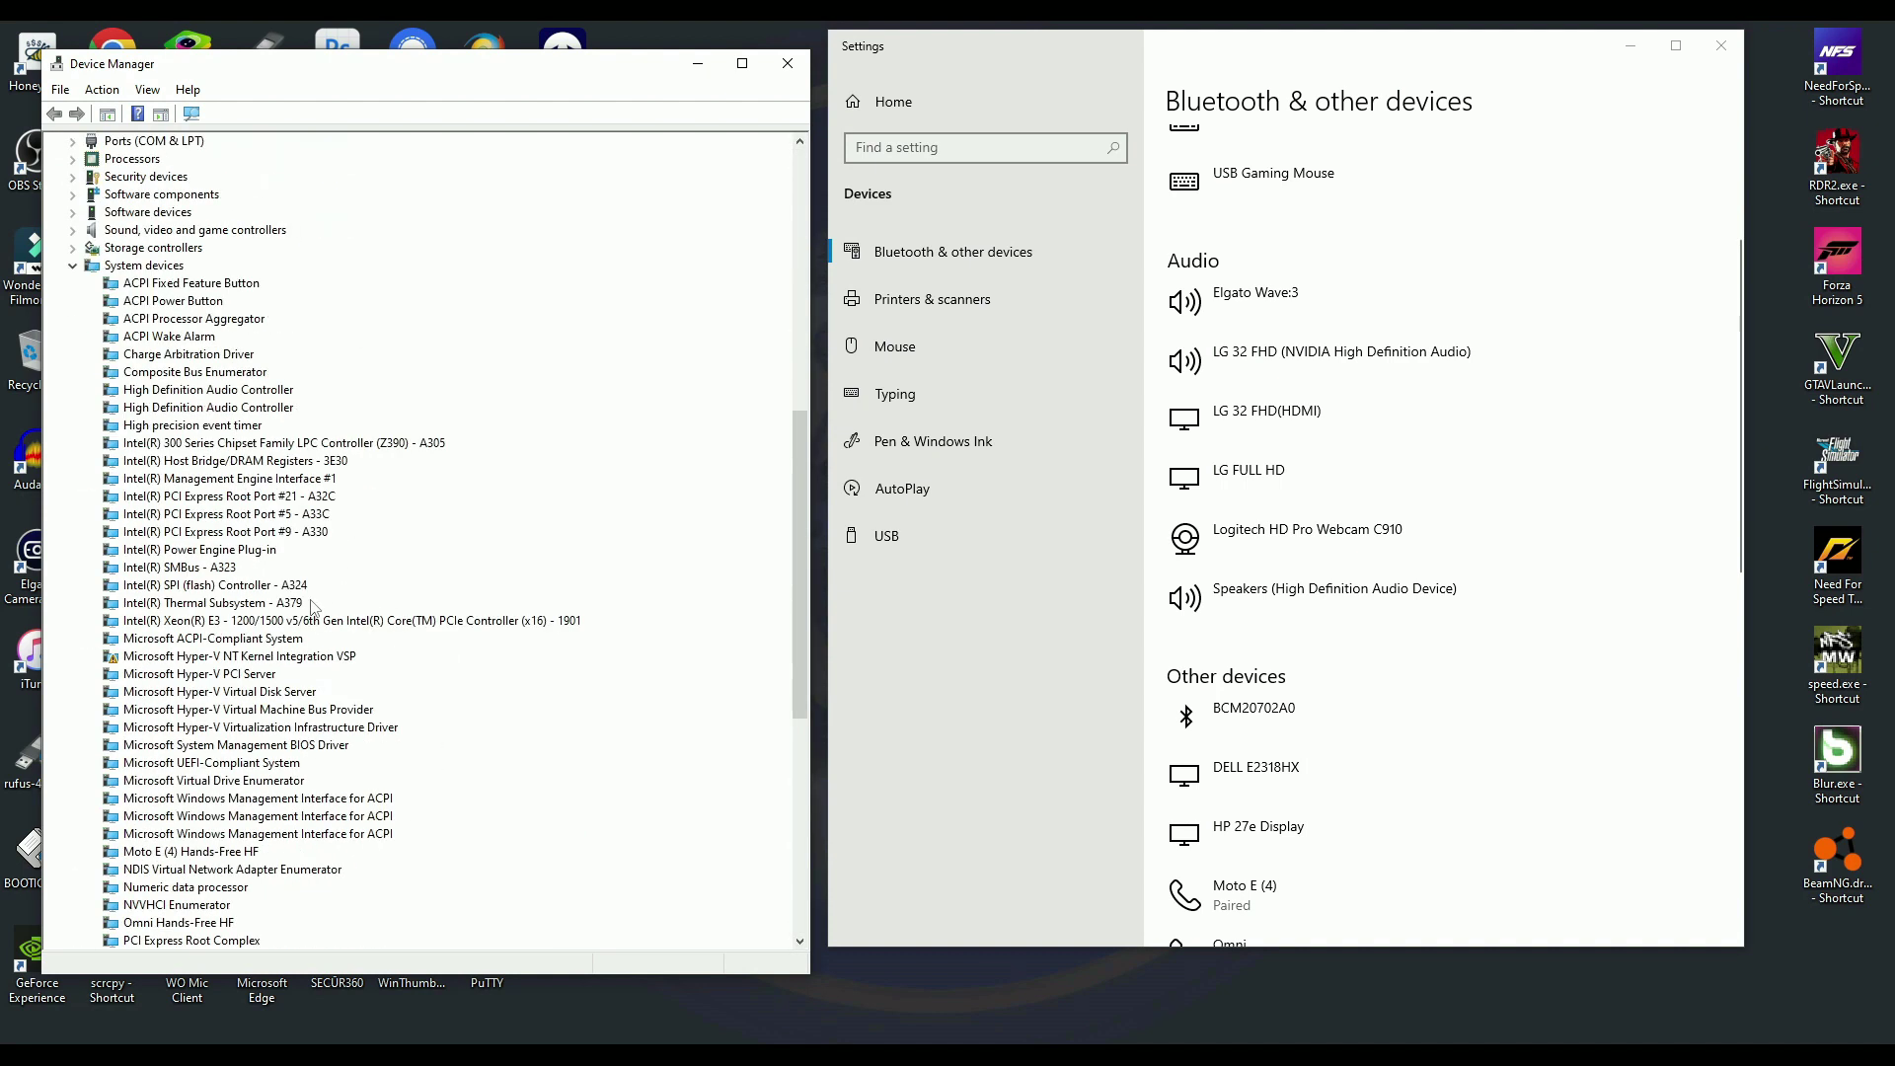
scroll(312, 604, down, 11)
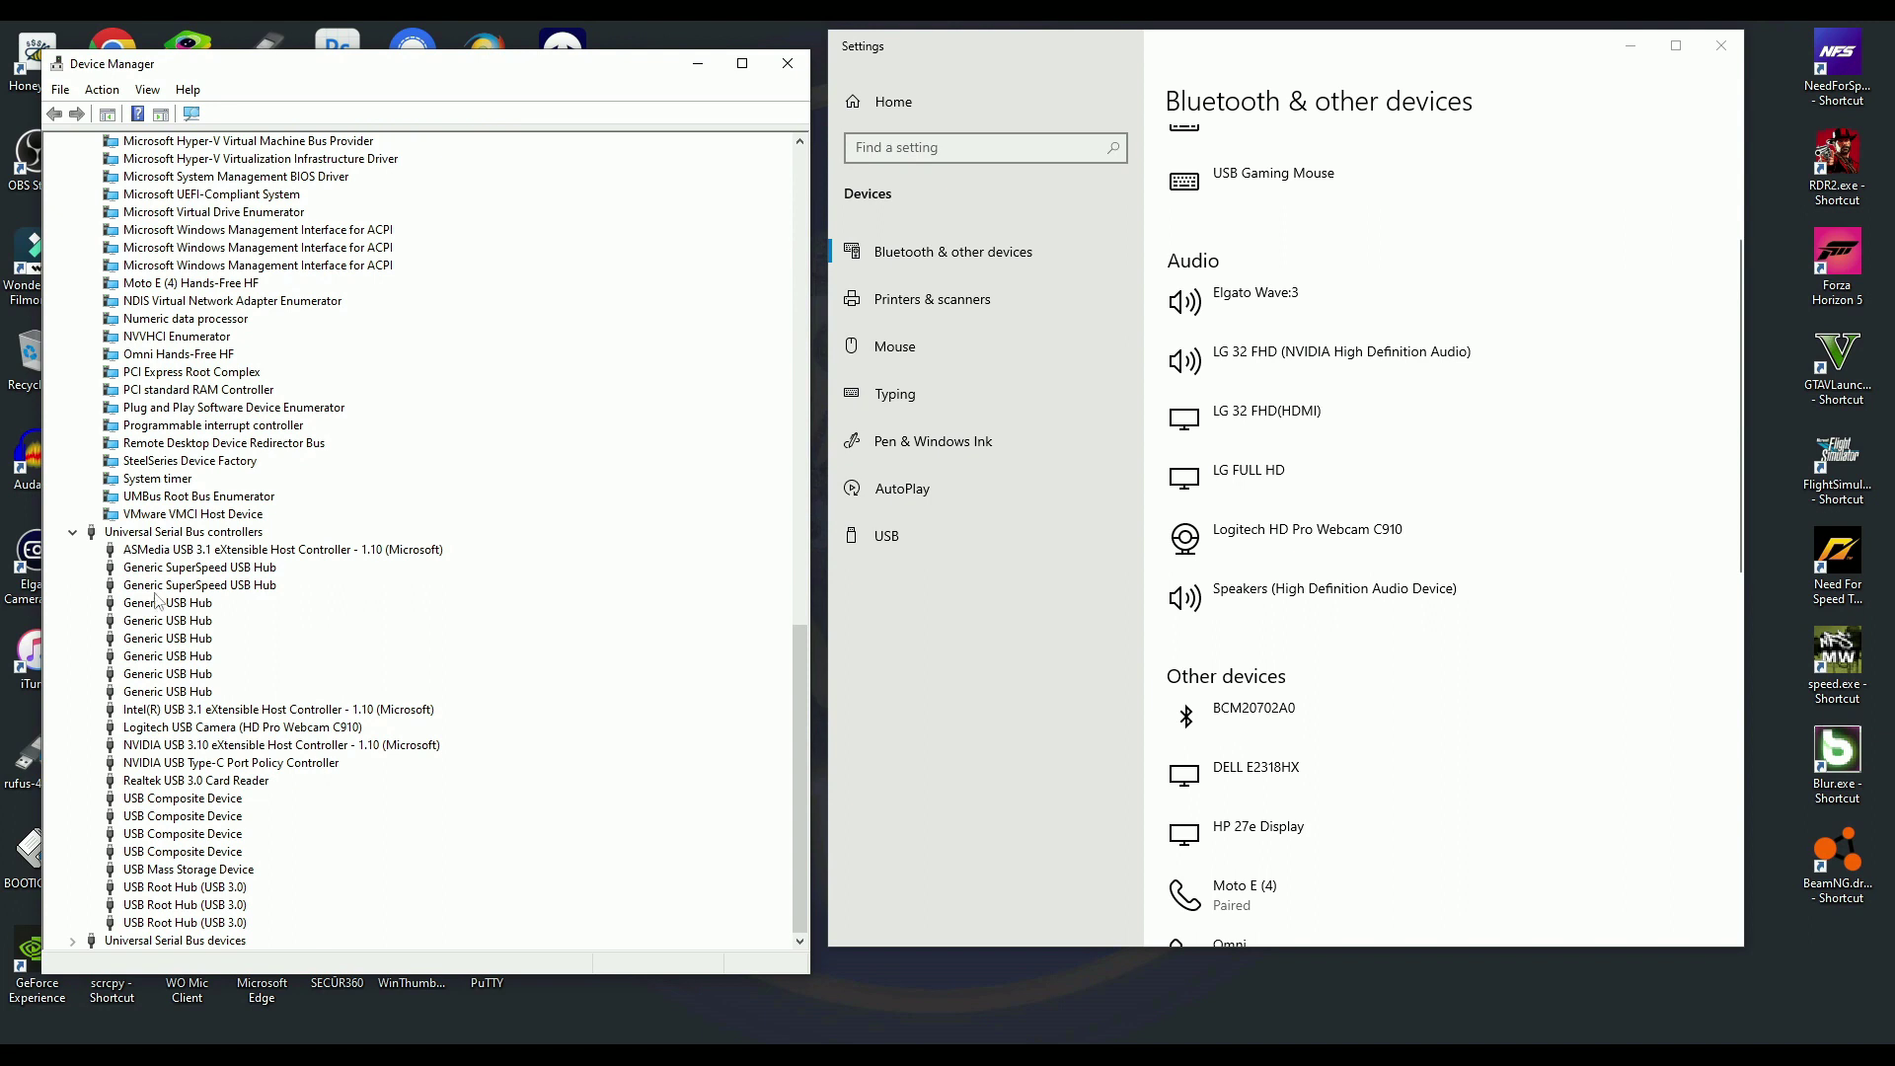
- Turn on View > Show hidden devices and scroll down through the tree
click(148, 90)
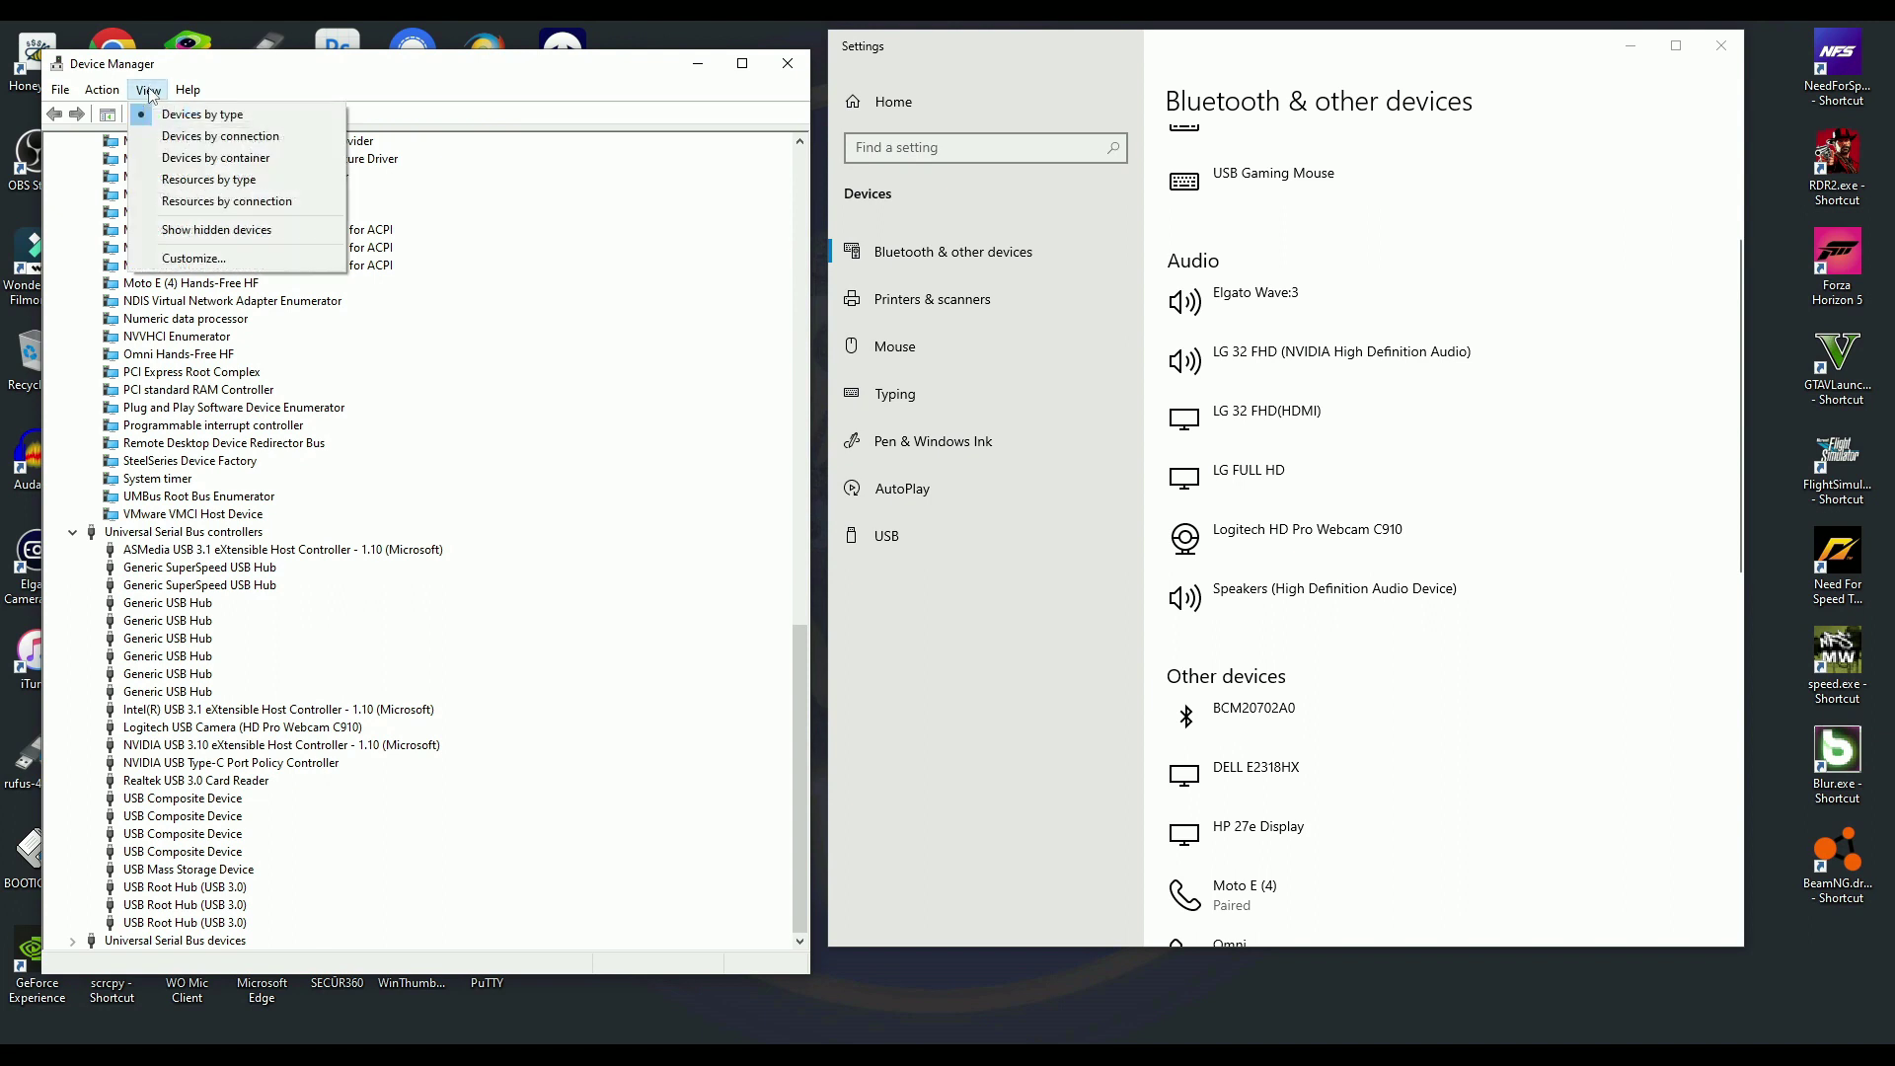
click(193, 230)
scroll(292, 464, down, 7)
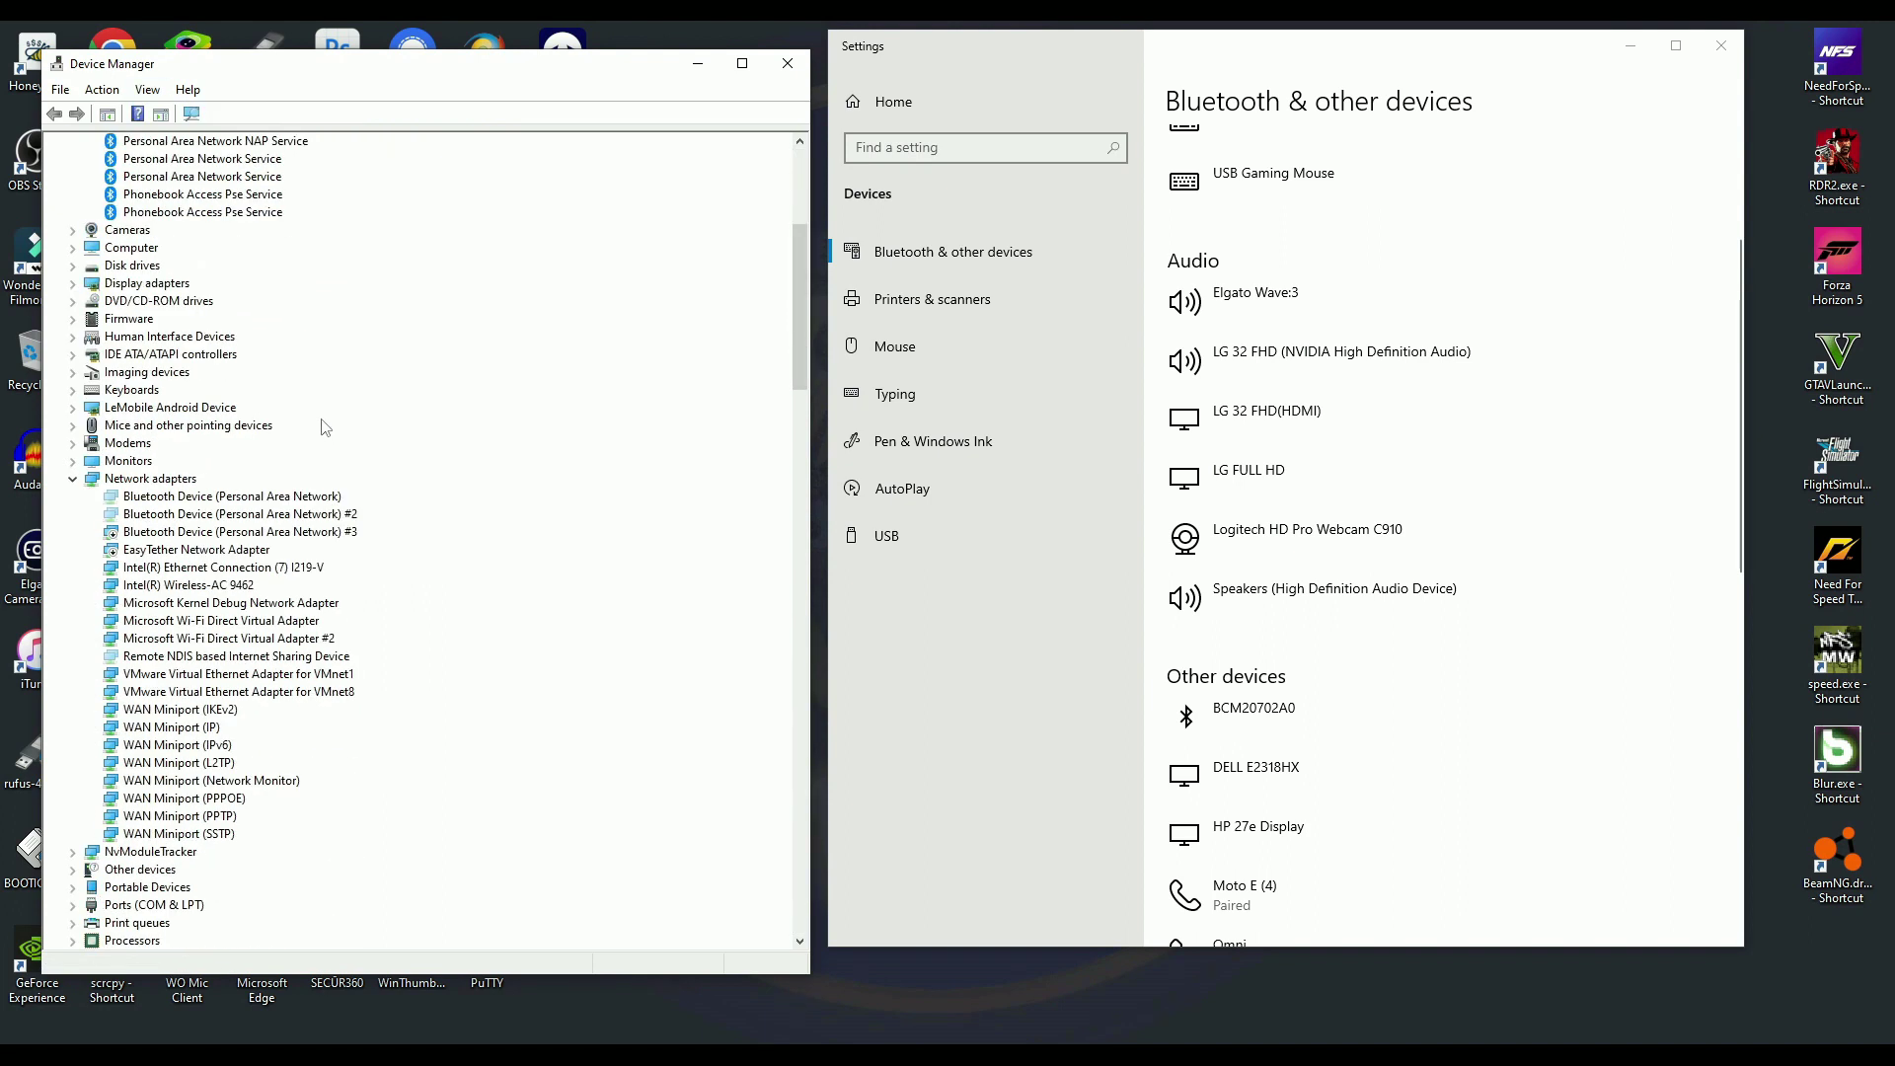
scroll(325, 426, down, 14)
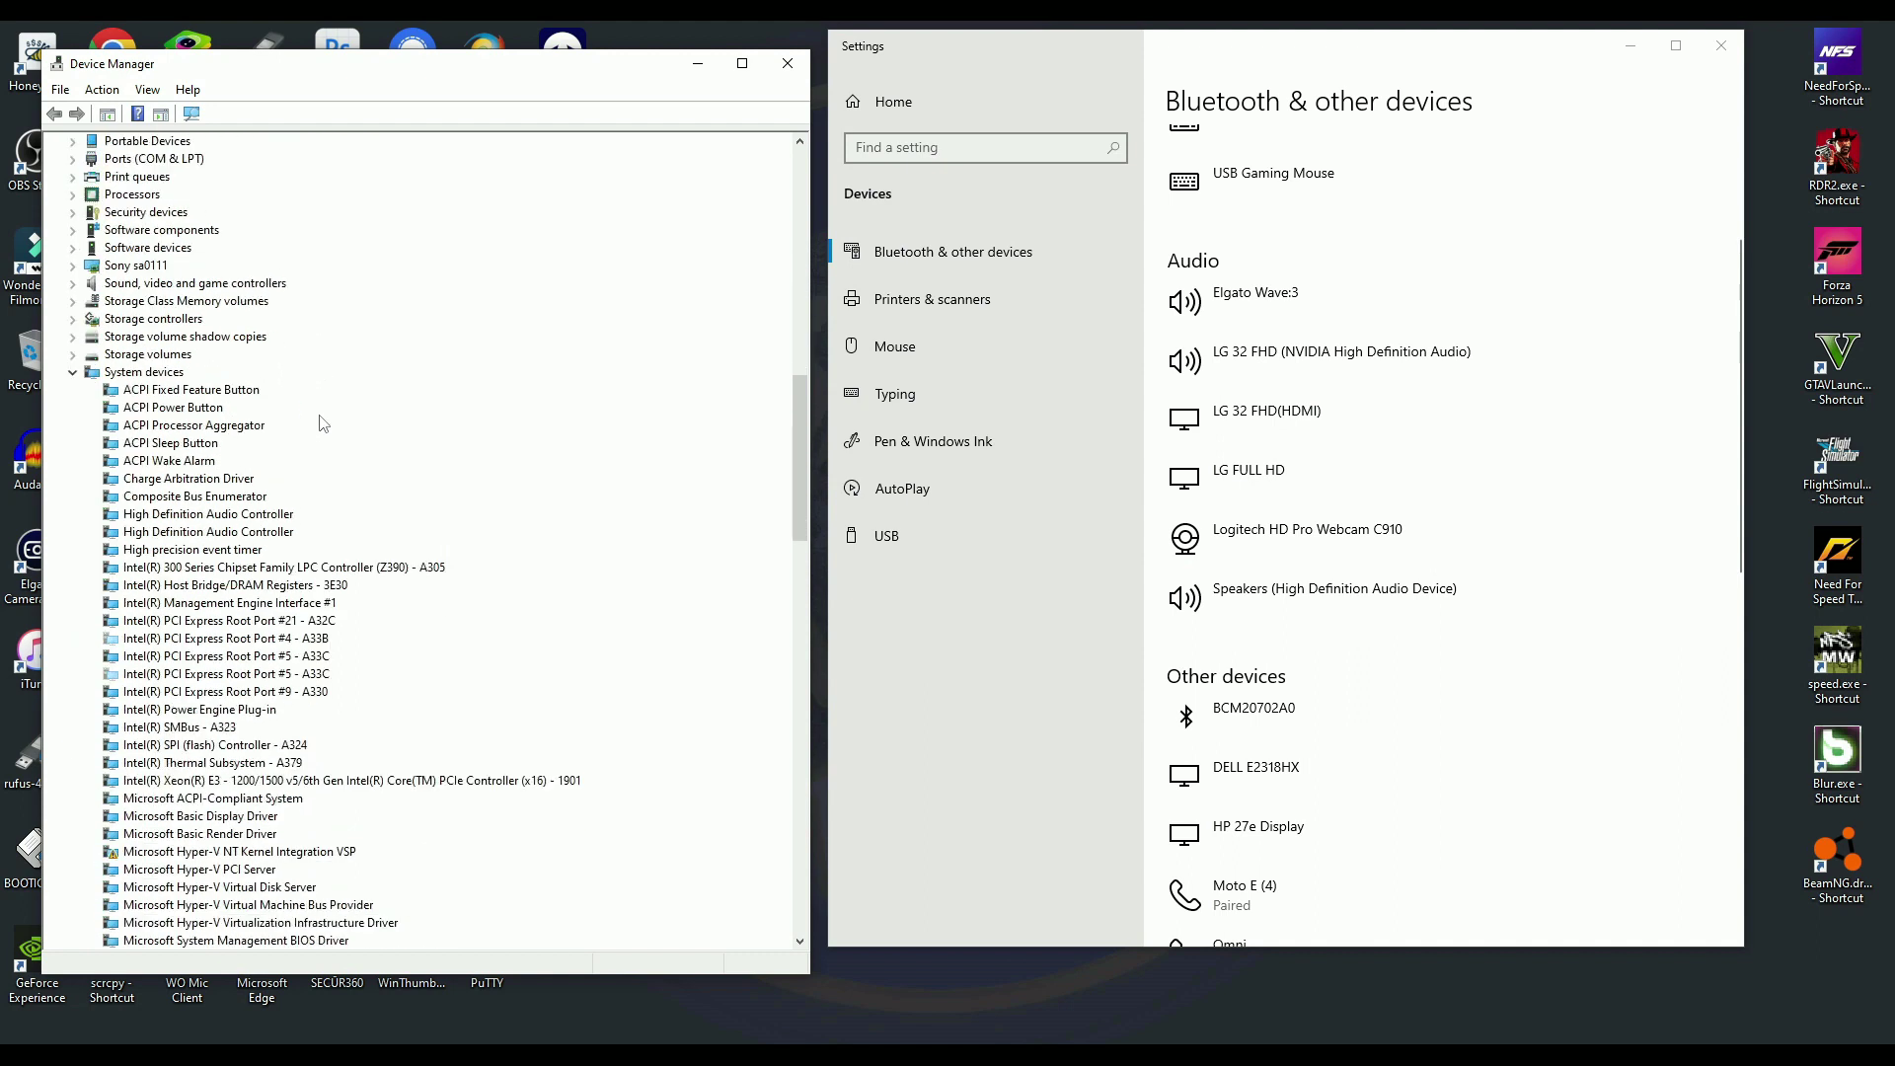
scroll(323, 425, down, 5)
scroll(321, 424, down, 17)
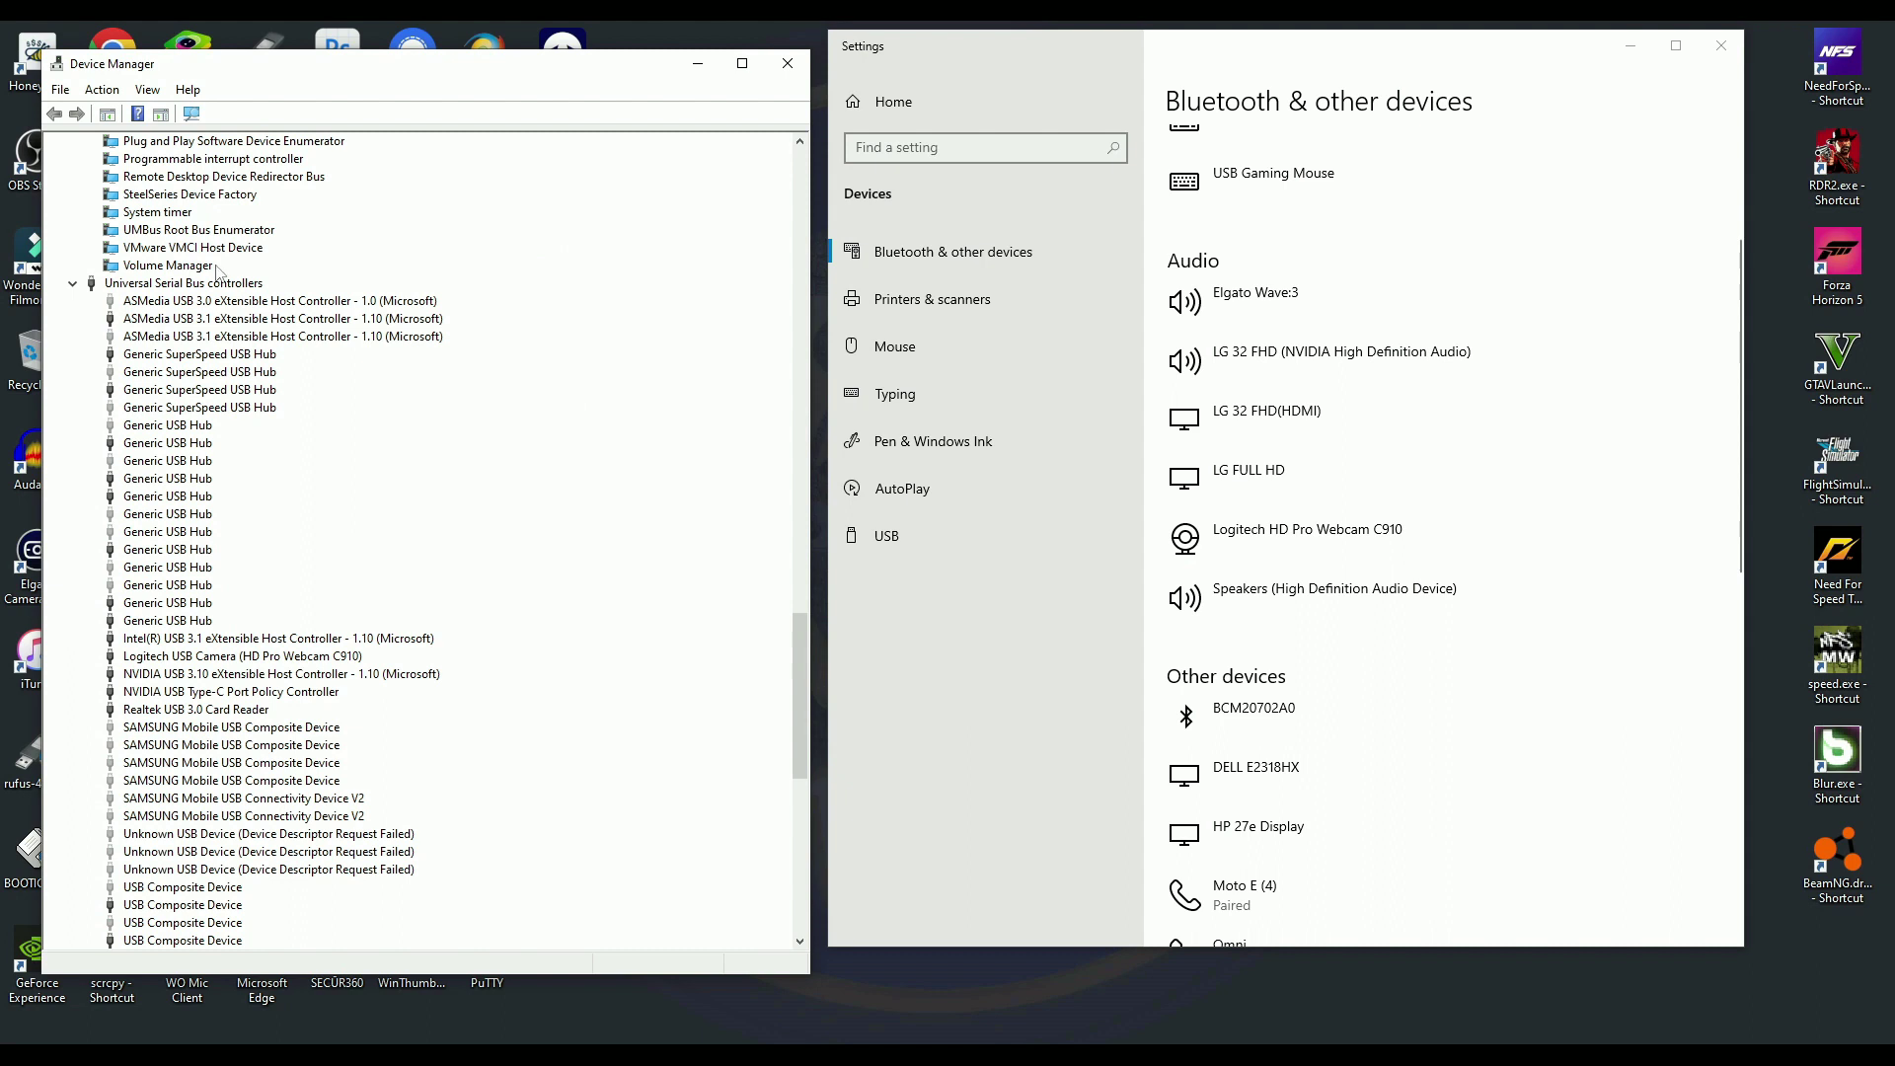
- Expand Universal Serial Bus devices and inspect the greyed 2big Dock, Elgato Wave:3 and Android Accessory entries
click(197, 302)
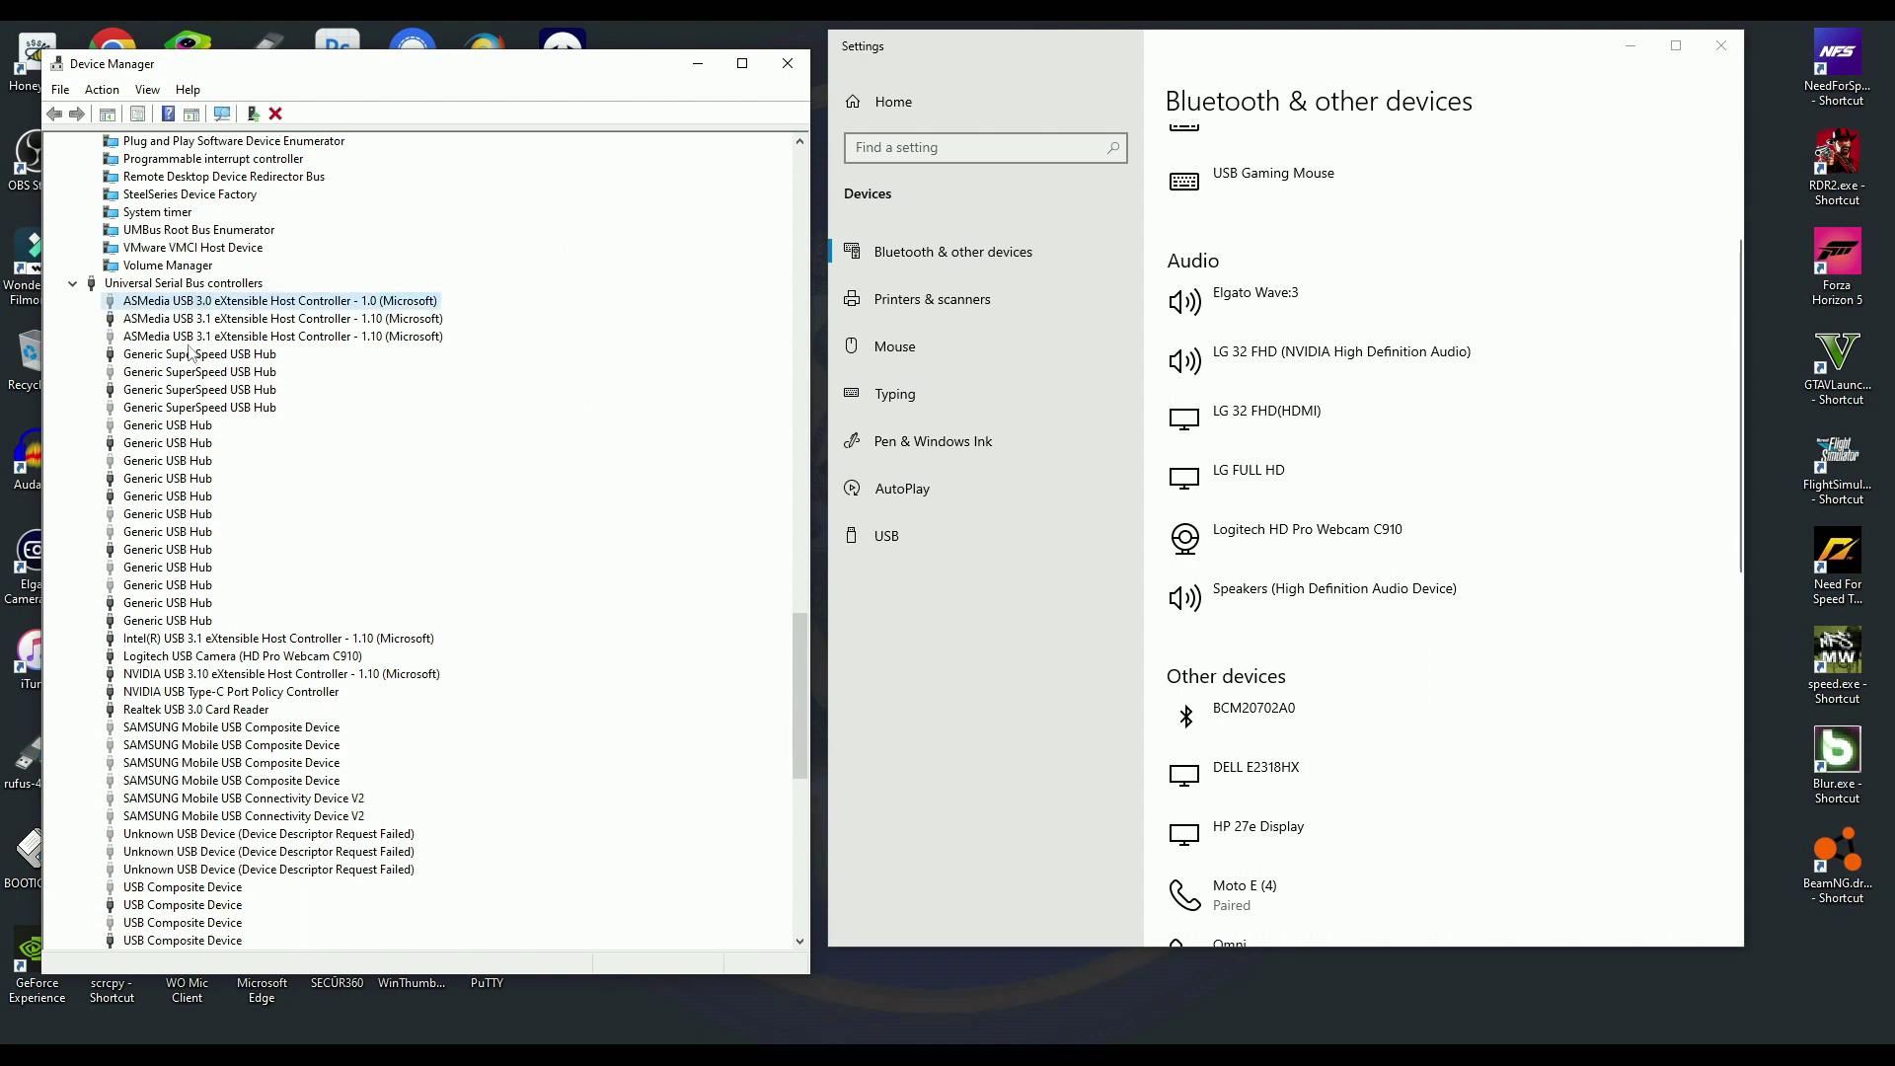
click(194, 336)
scroll(181, 446, down, 15)
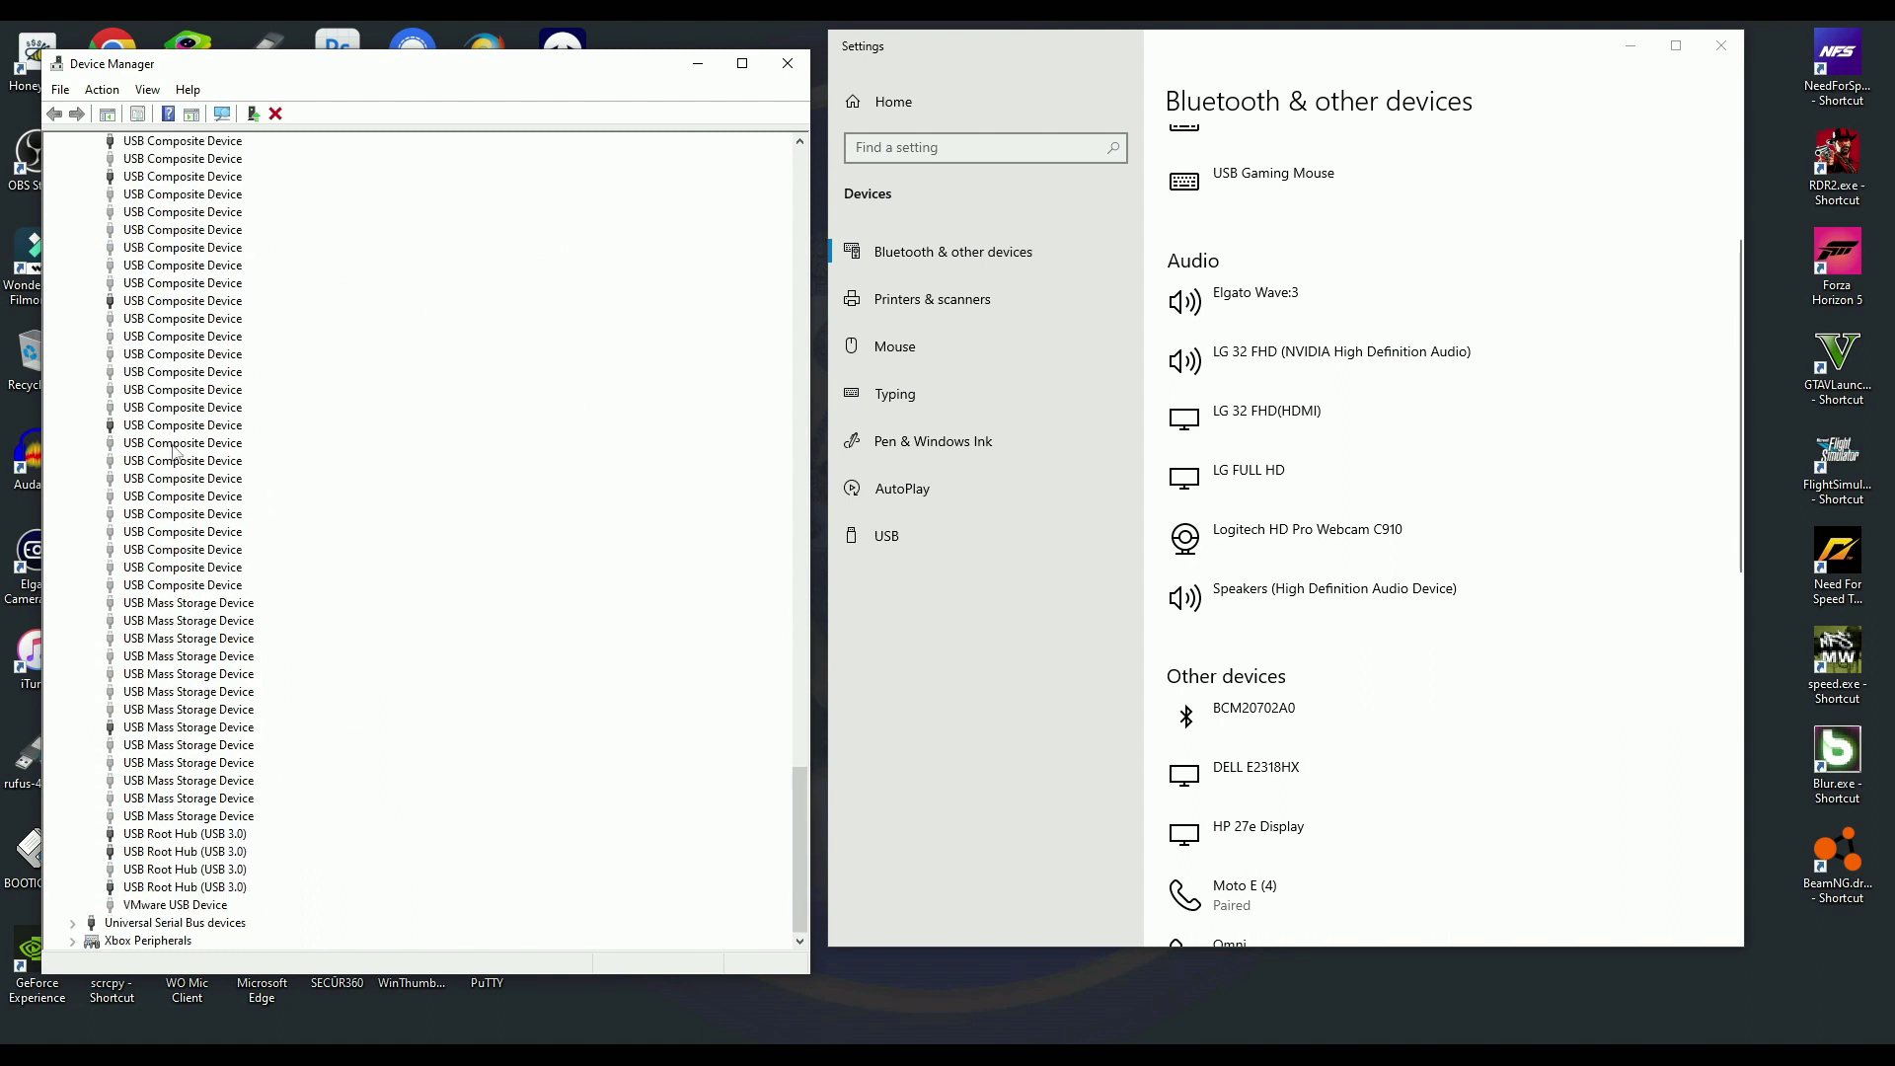
click(73, 923)
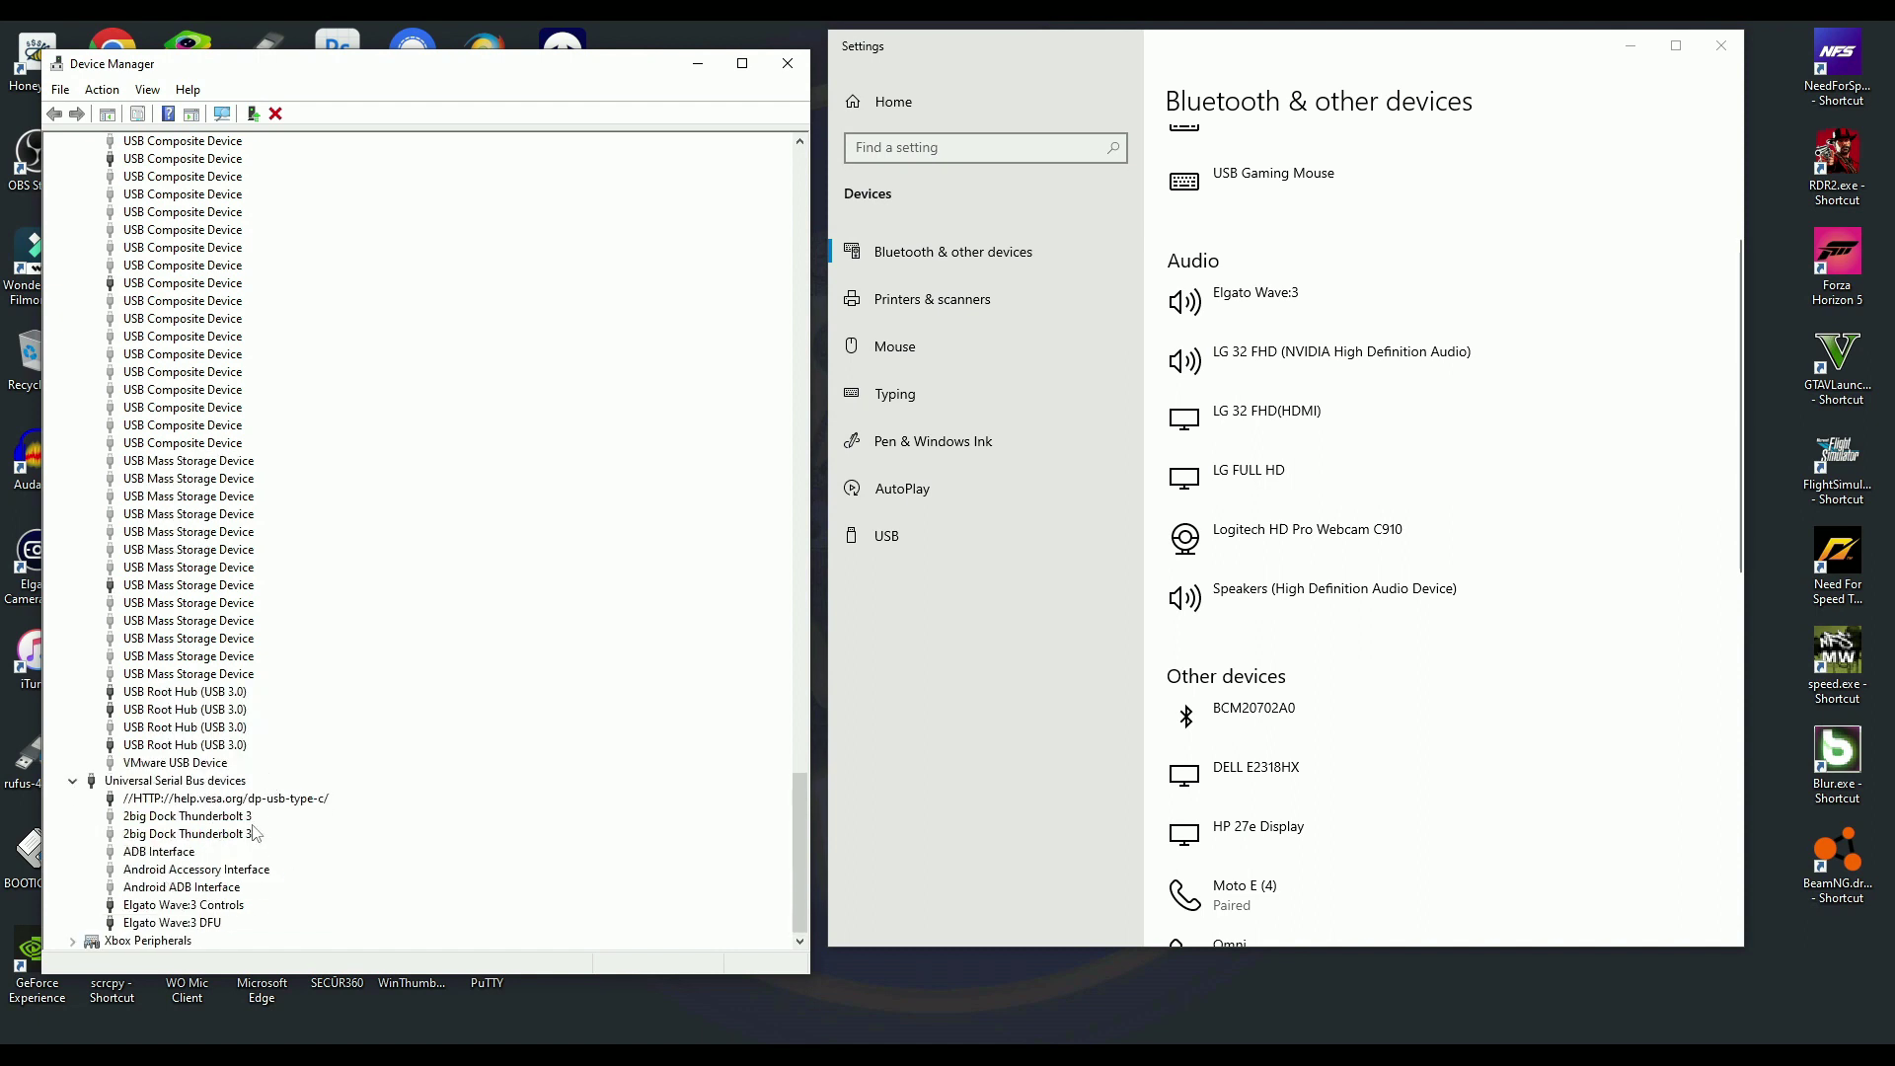
click(173, 818)
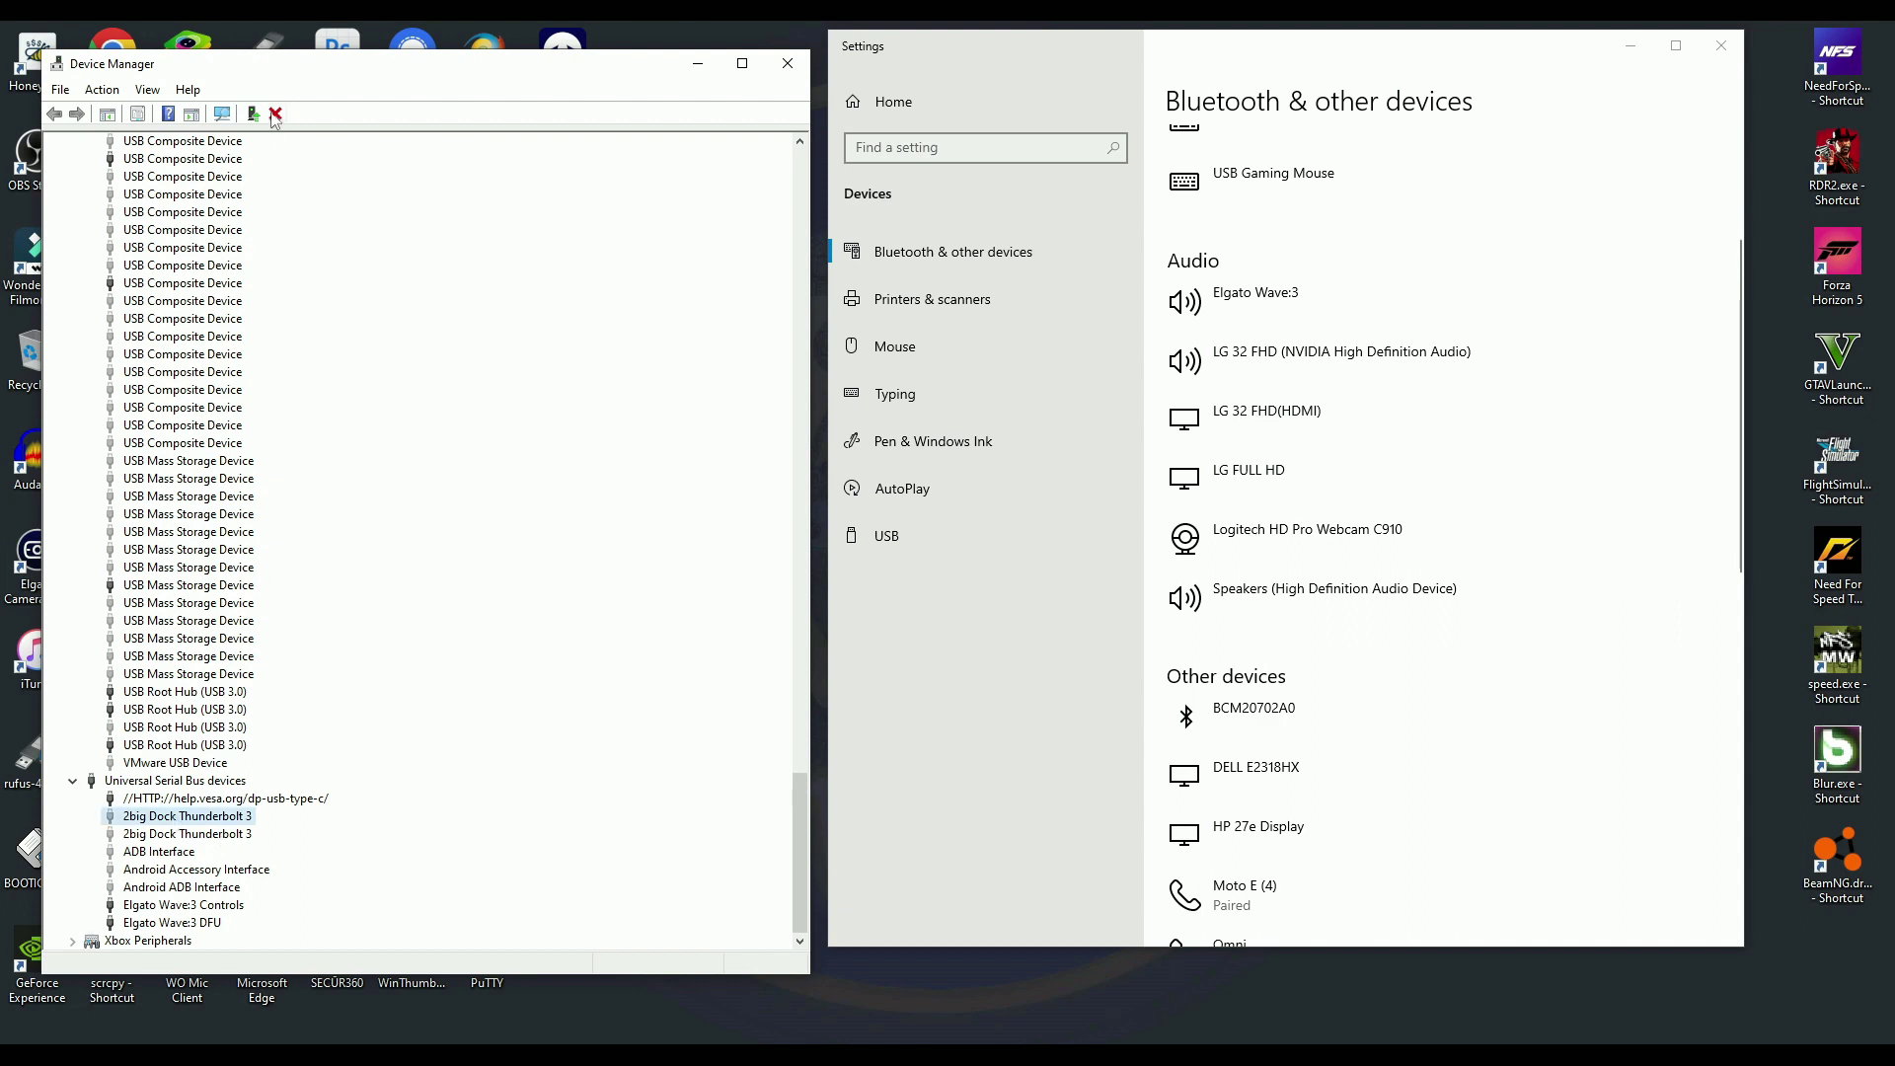
right_click(171, 816)
click(139, 837)
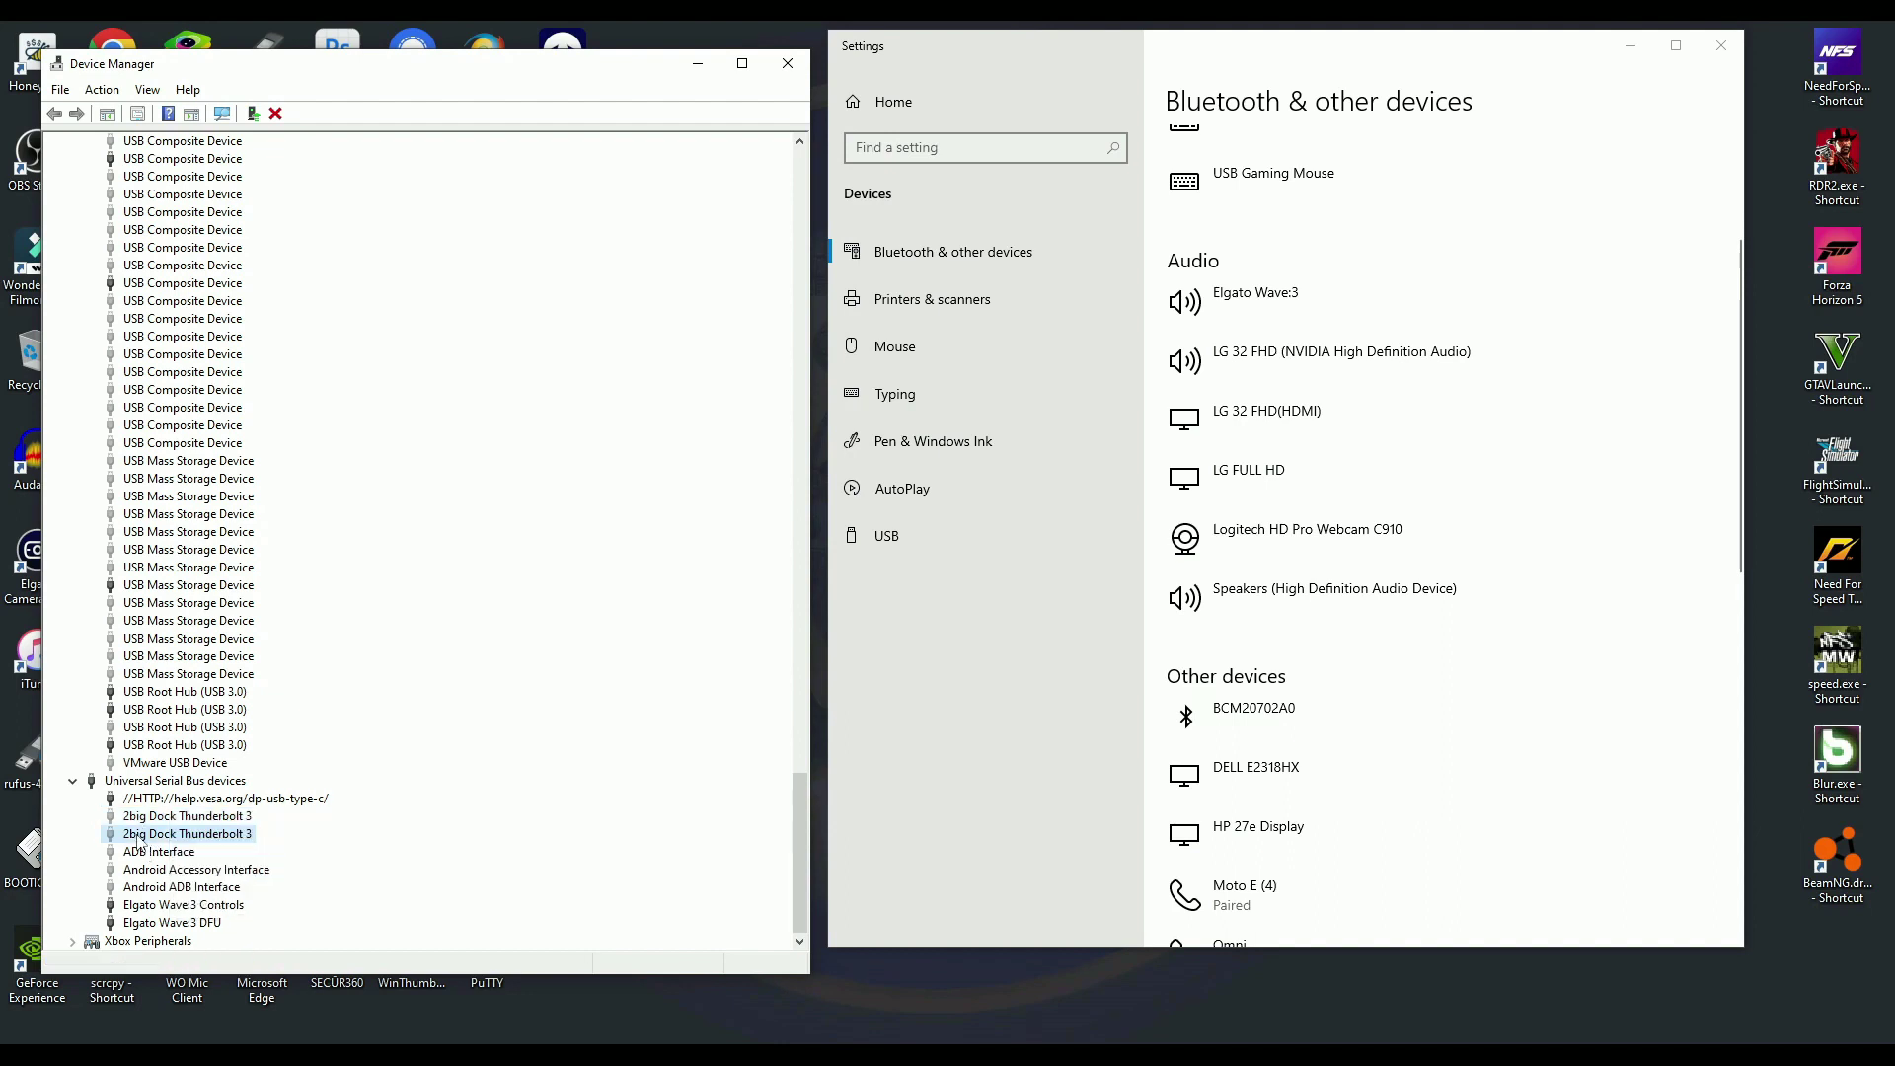
click(153, 908)
click(161, 870)
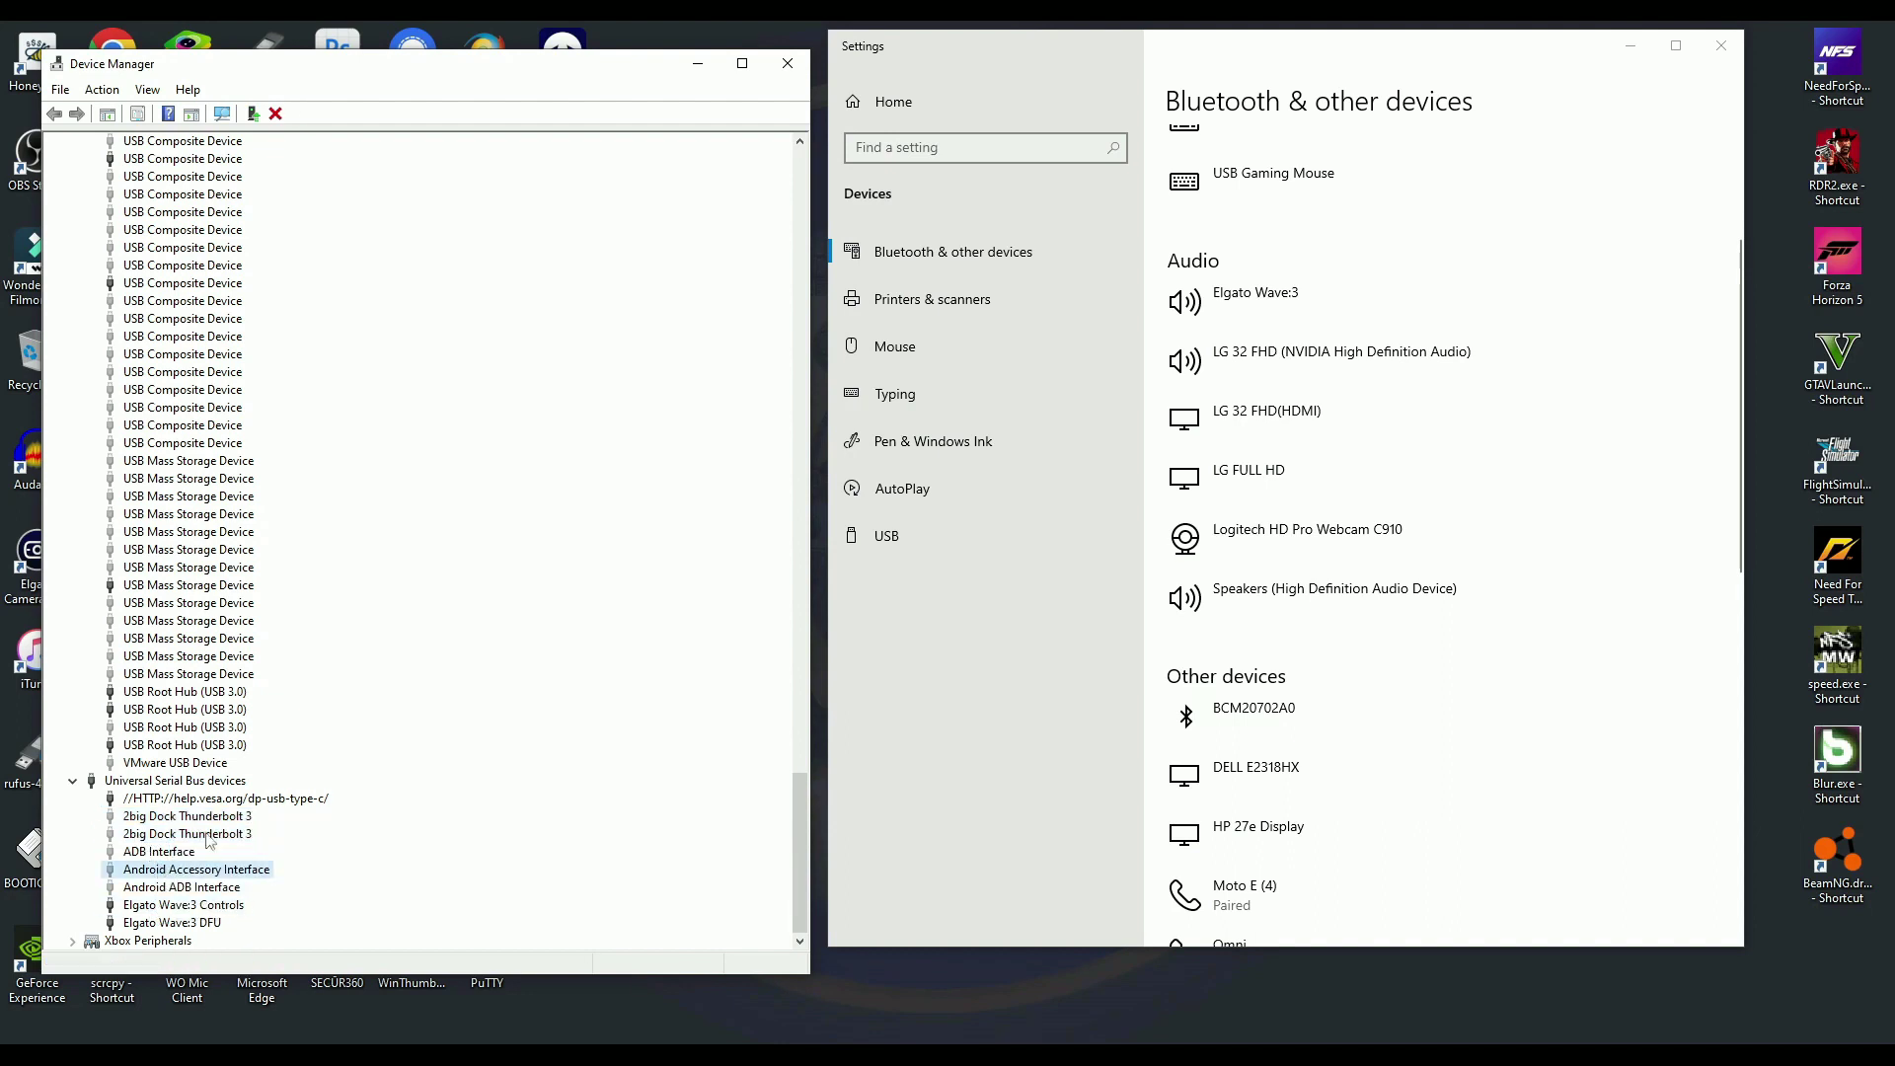
- Scroll back to the top of the tree and collapse Network adapters
scroll(259, 408, up, 12)
scroll(259, 407, up, 12)
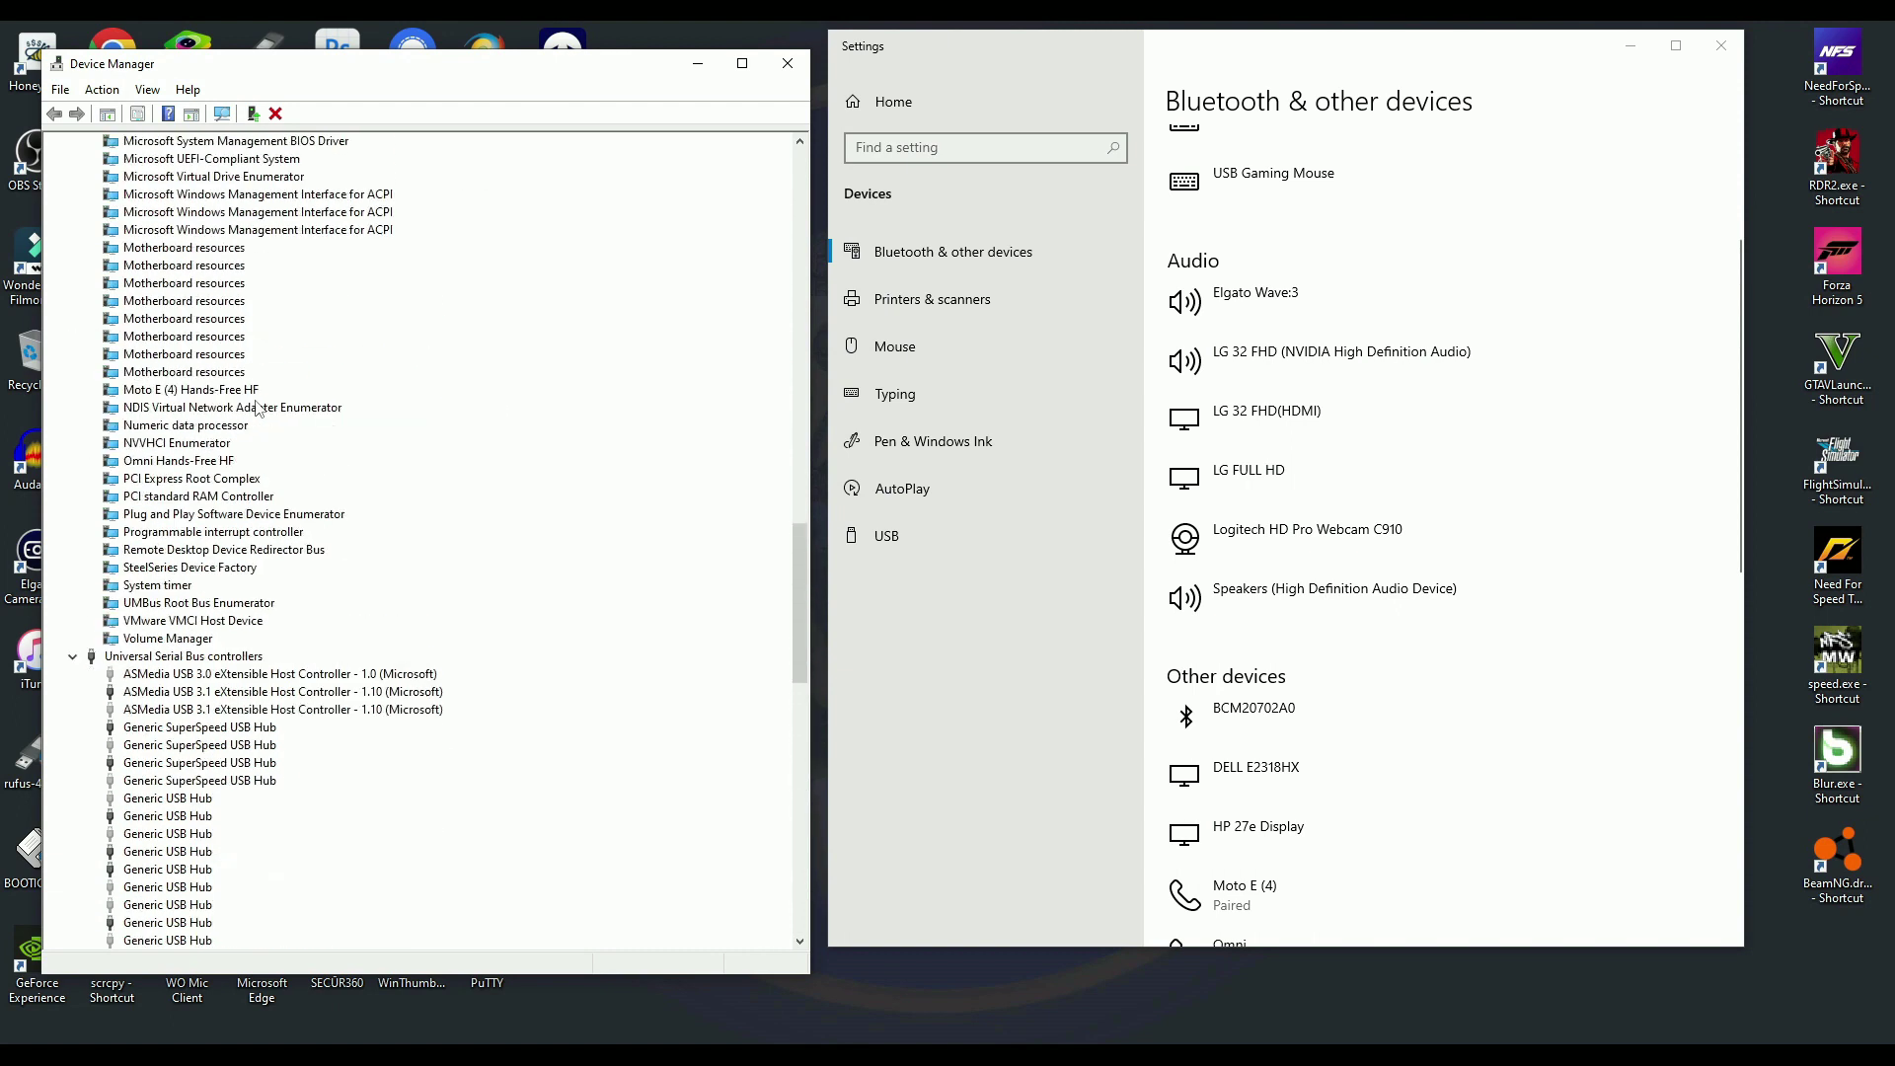
scroll(182, 504, up, 7)
scroll(115, 491, up, 15)
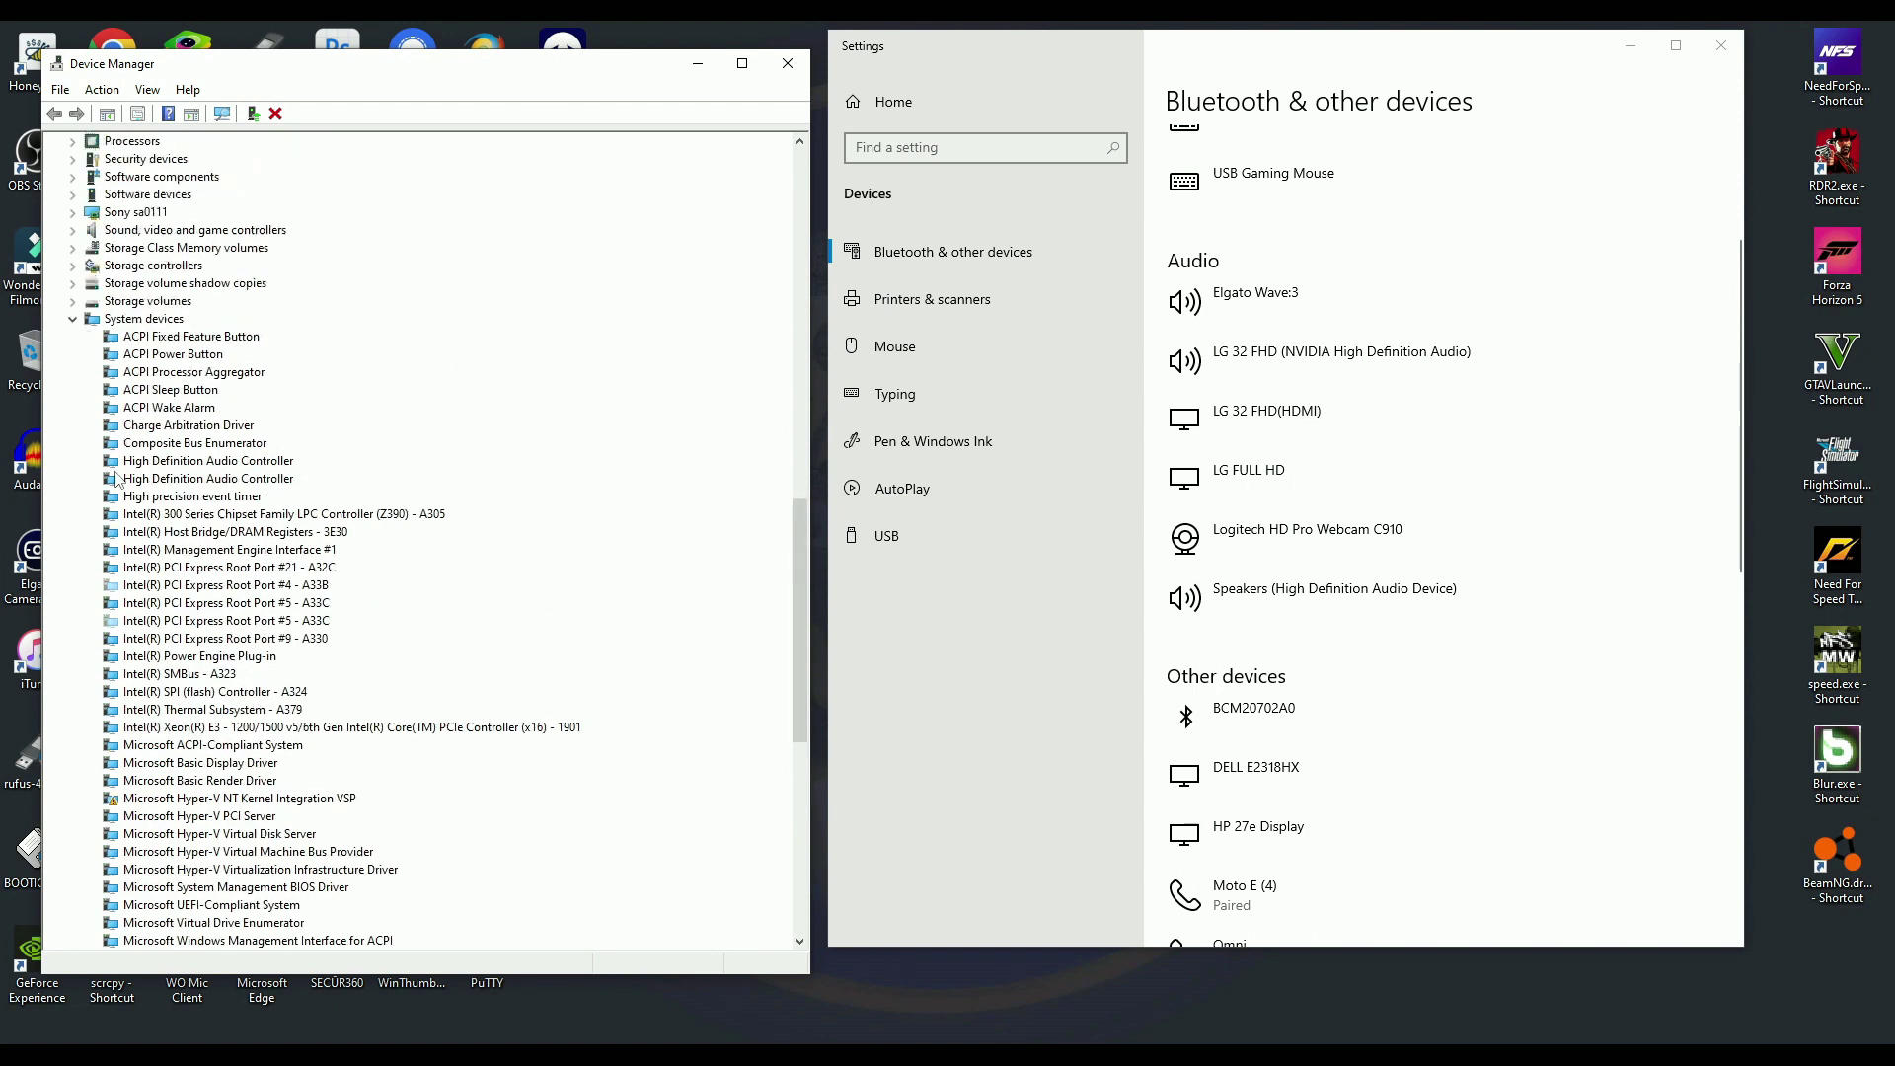
scroll(112, 420, up, 4)
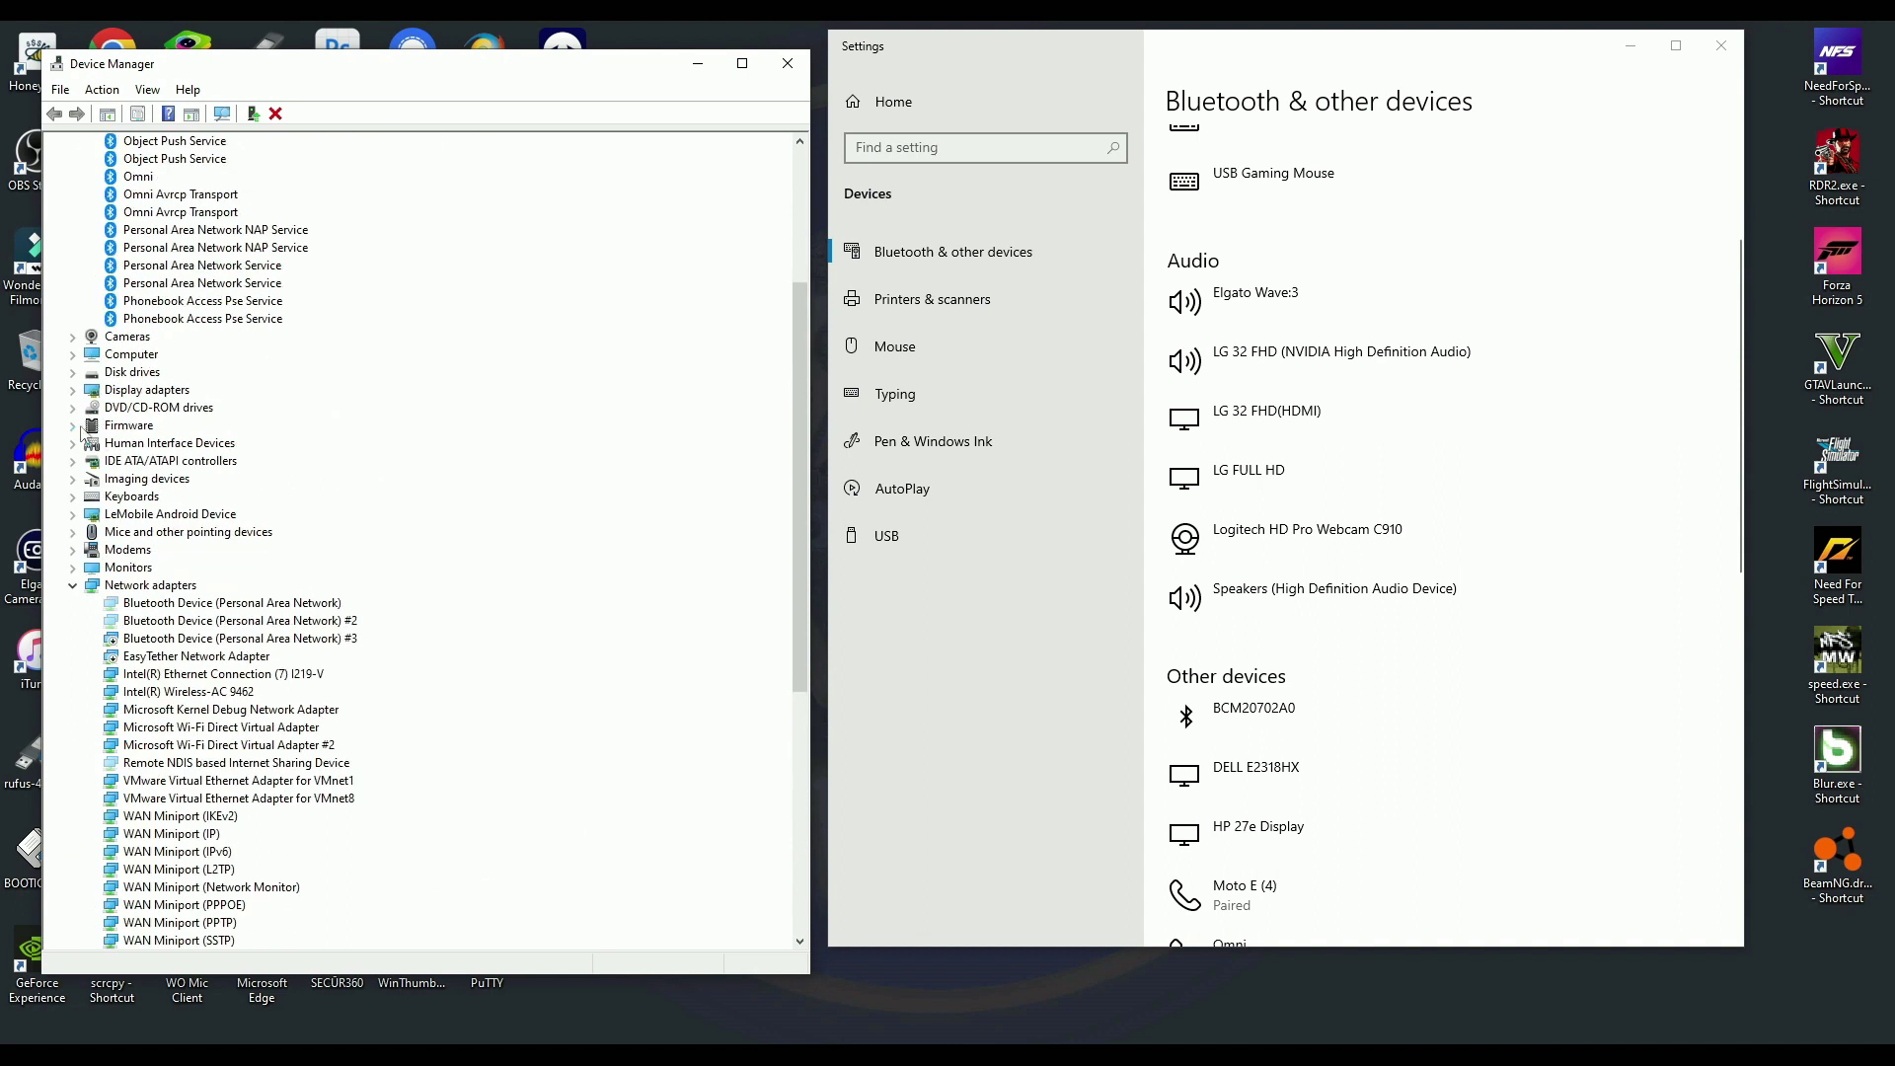
click(72, 592)
scroll(141, 431, up, 5)
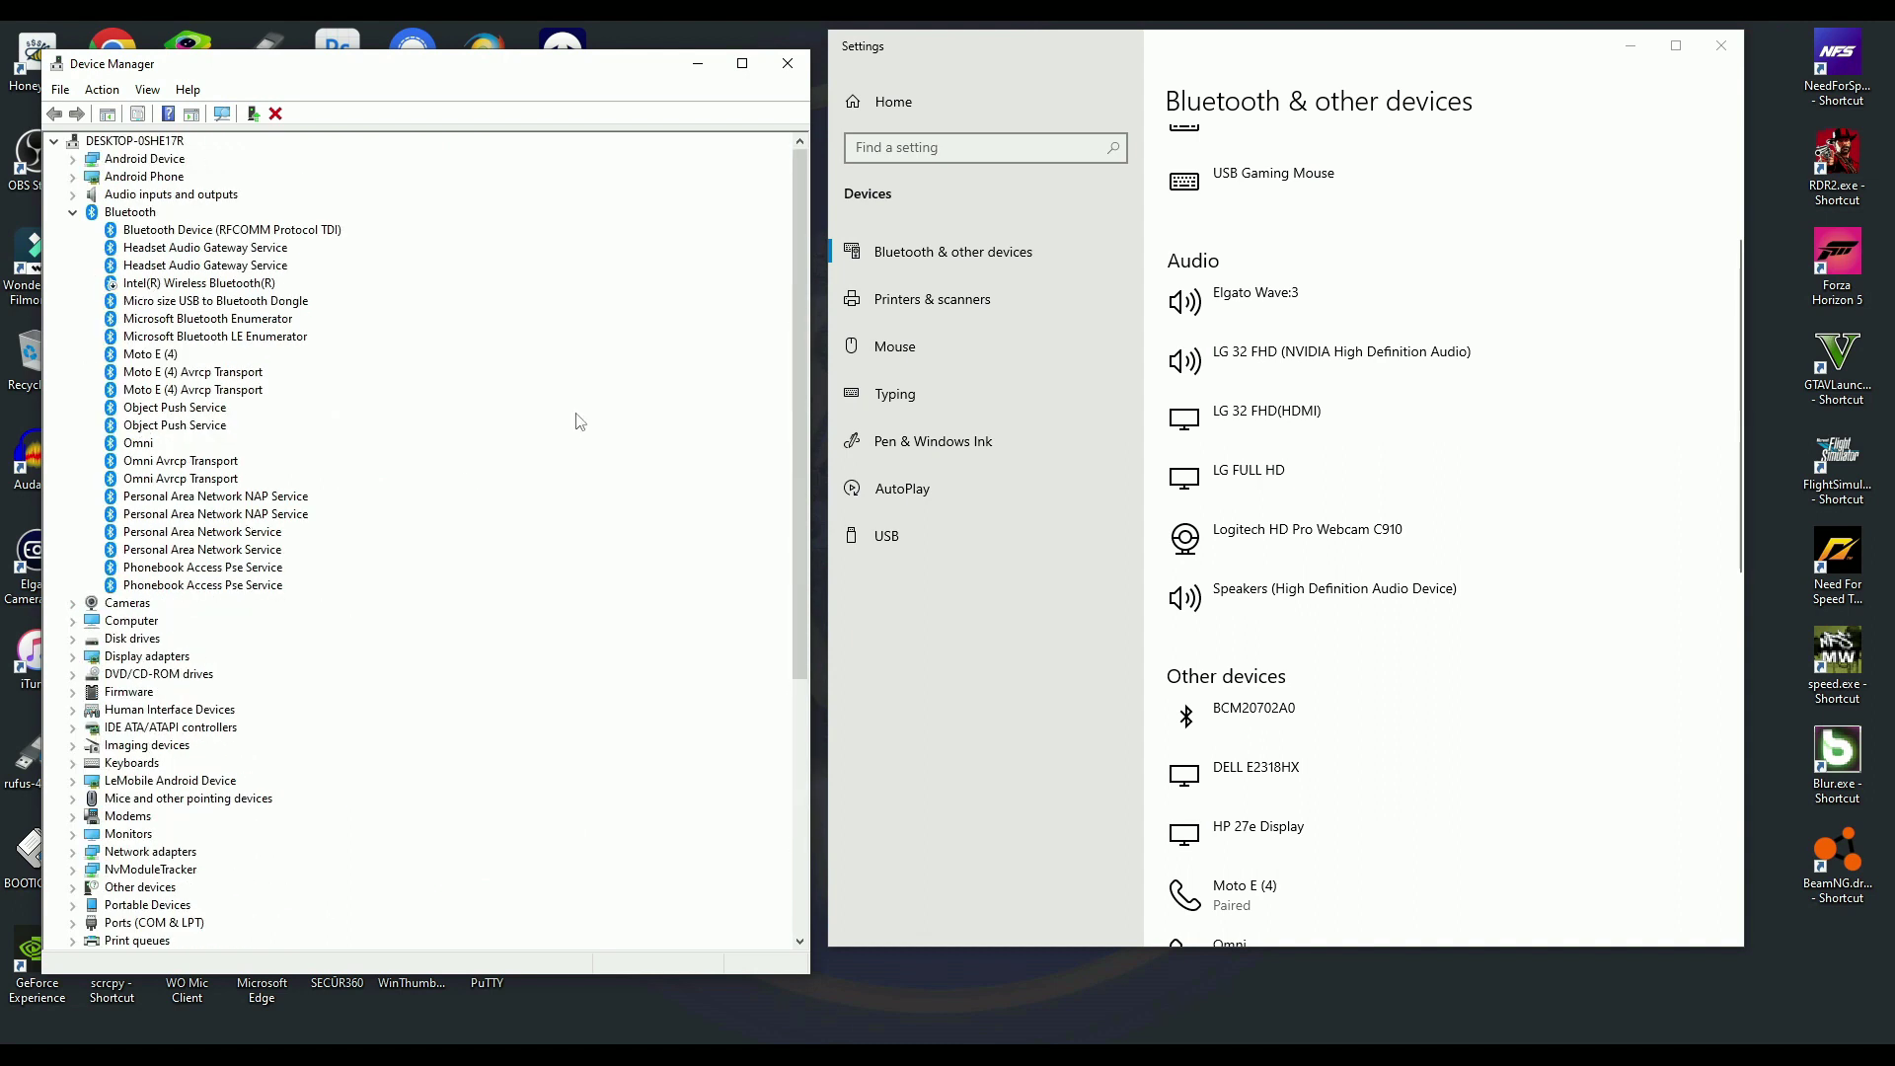